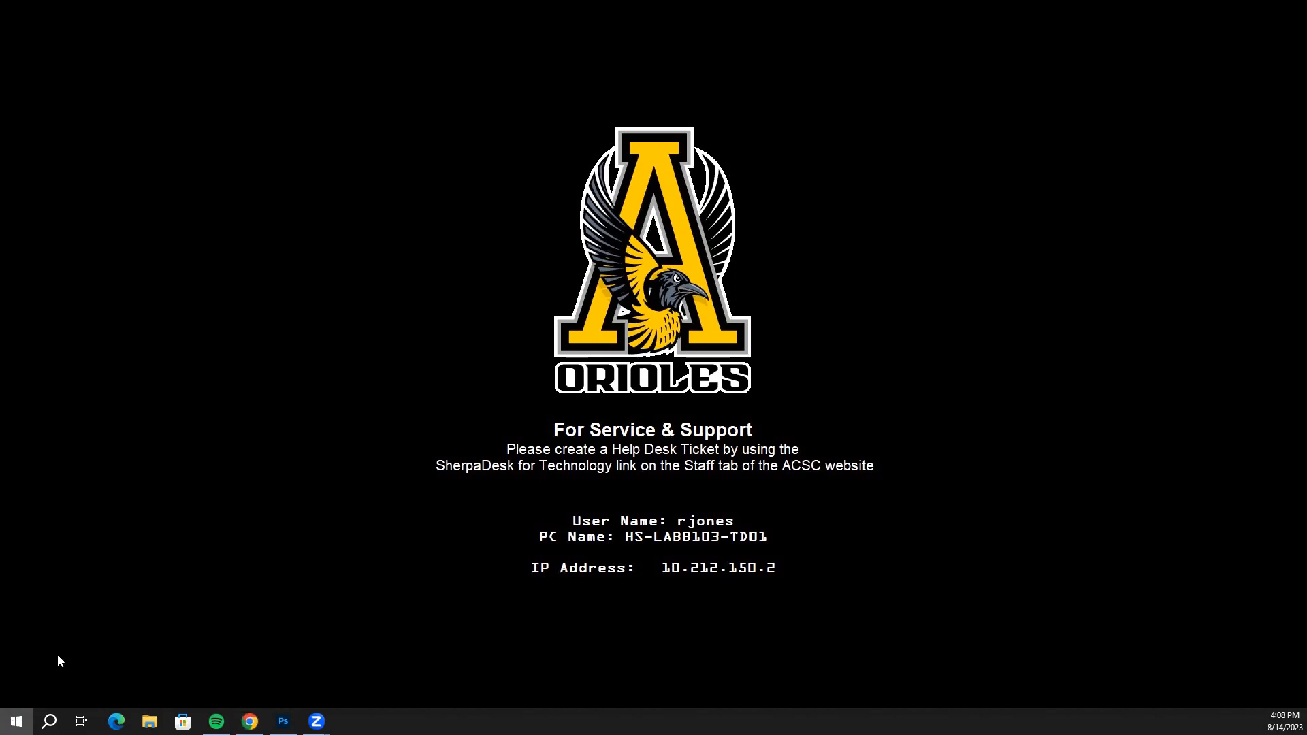
Search the computer for Photoshop.
mouse_move(41, 584)
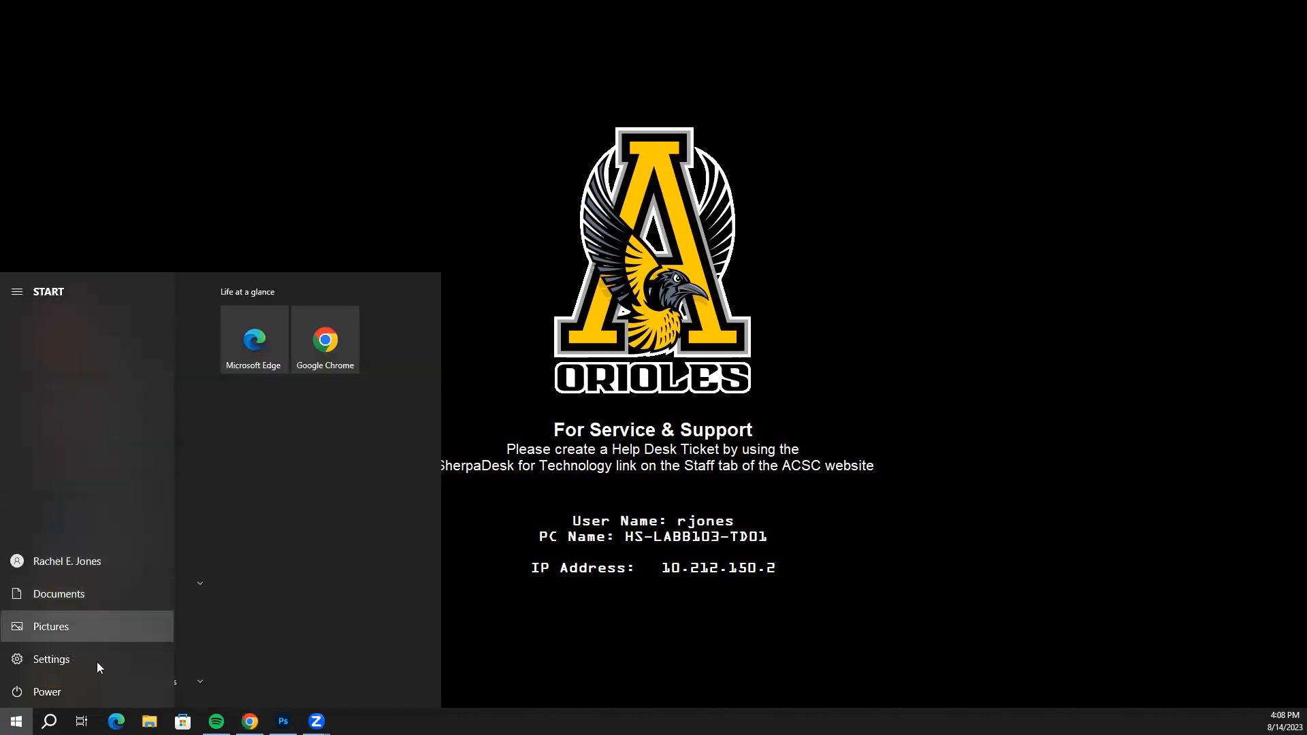
left_click(16, 722)
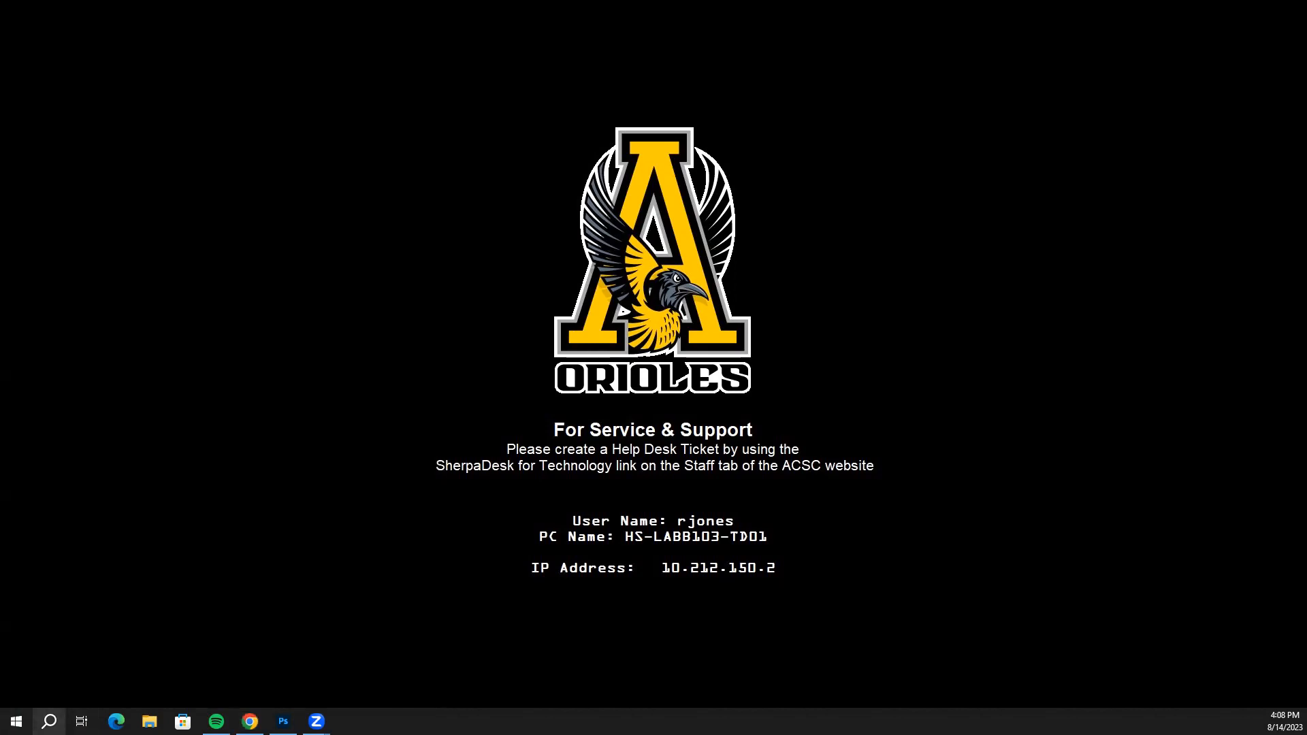
left_click(49, 722)
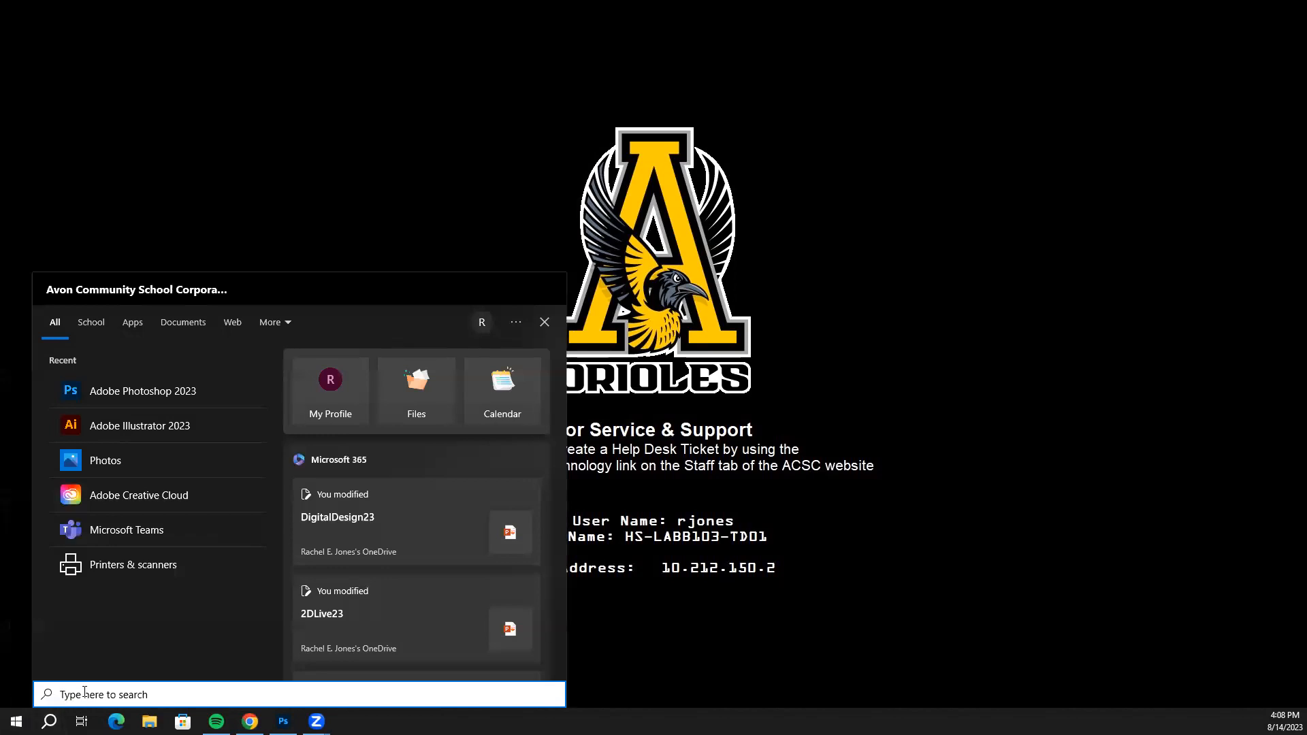
type("Photos")
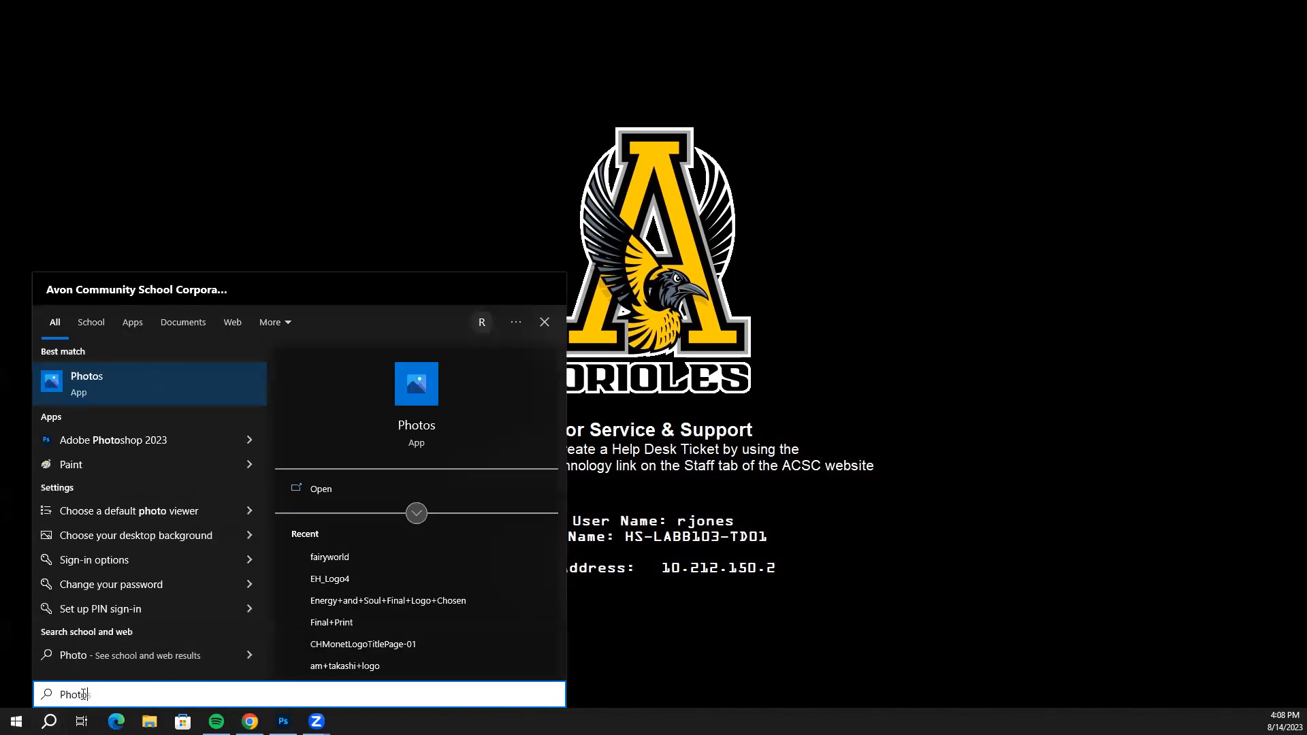
type("hop")
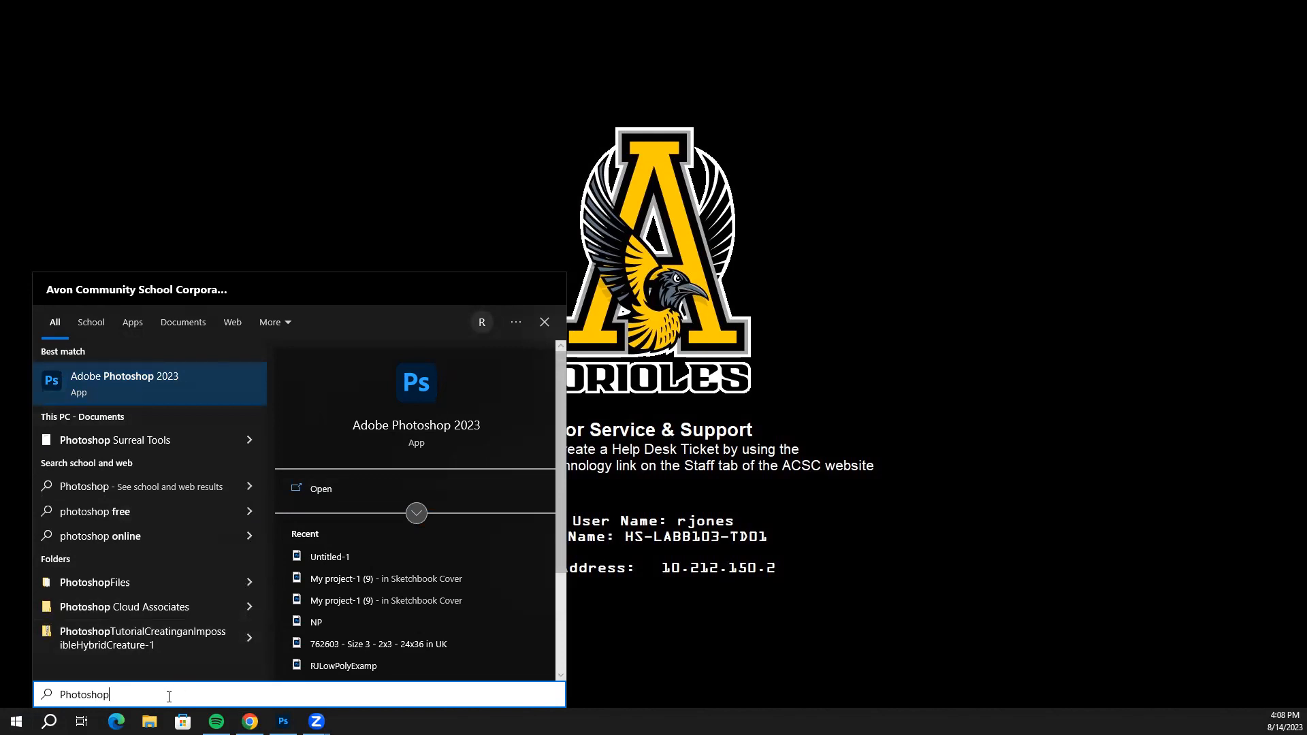
Replace the search term with Adobe to look for the installed Adobe apps and close the search.
key("BackSpace")
key("BackSpace")
key("BackSpace")
key("BackSpace")
key("BackSpace")
key("BackSpace")
key("BackSpace")
key("BackSpace")
key("BackSpace")
type("Ado")
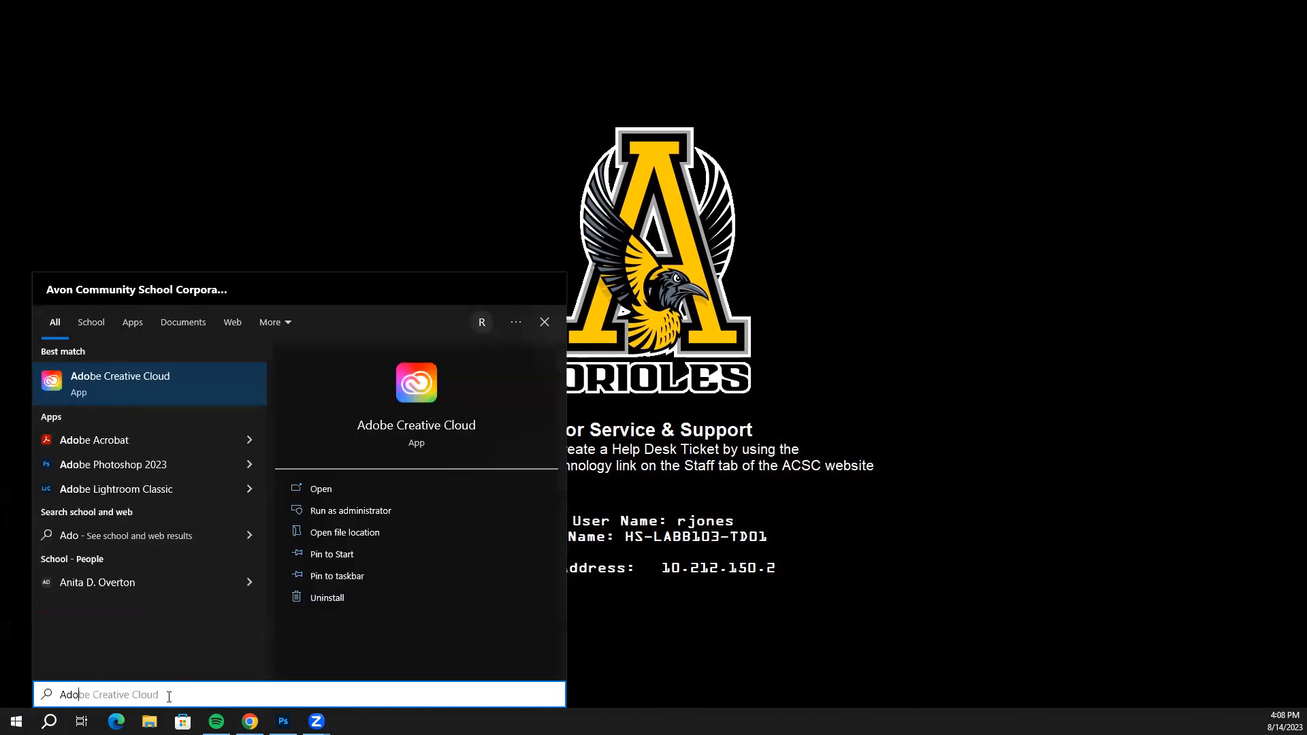
type("be")
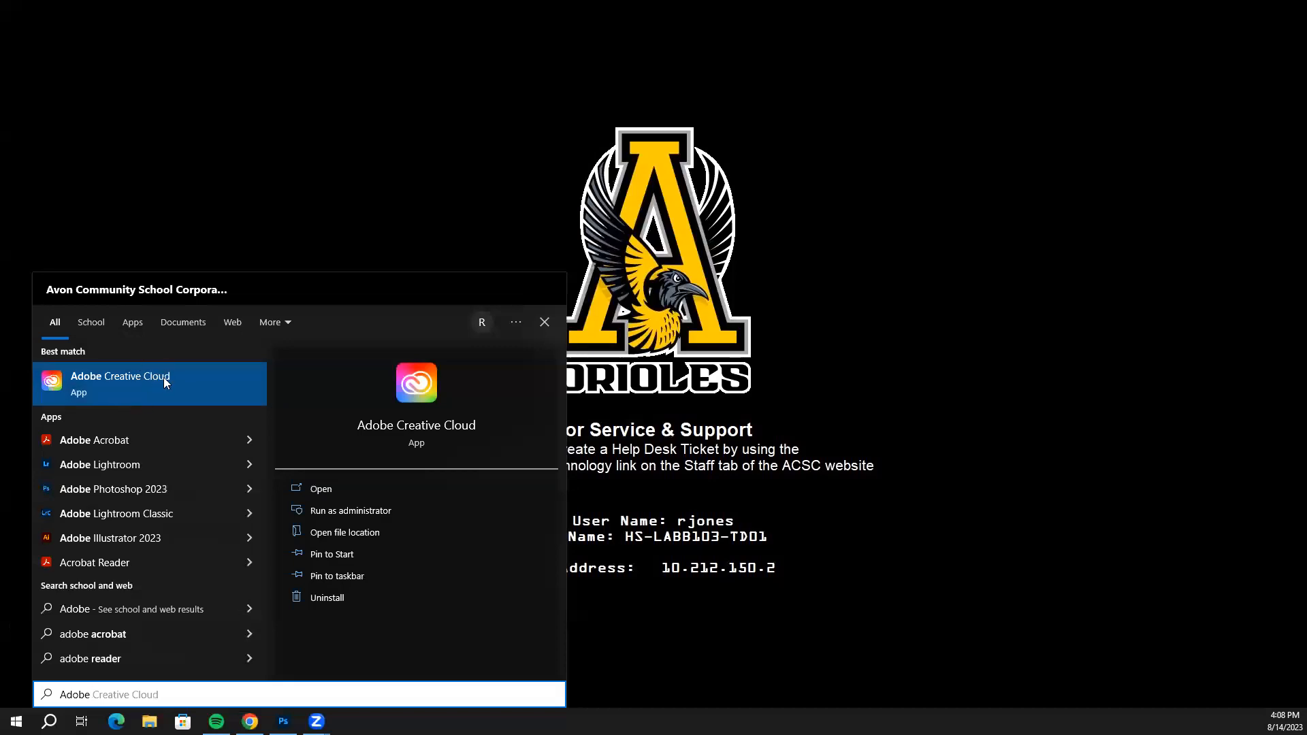
left_click(308, 222)
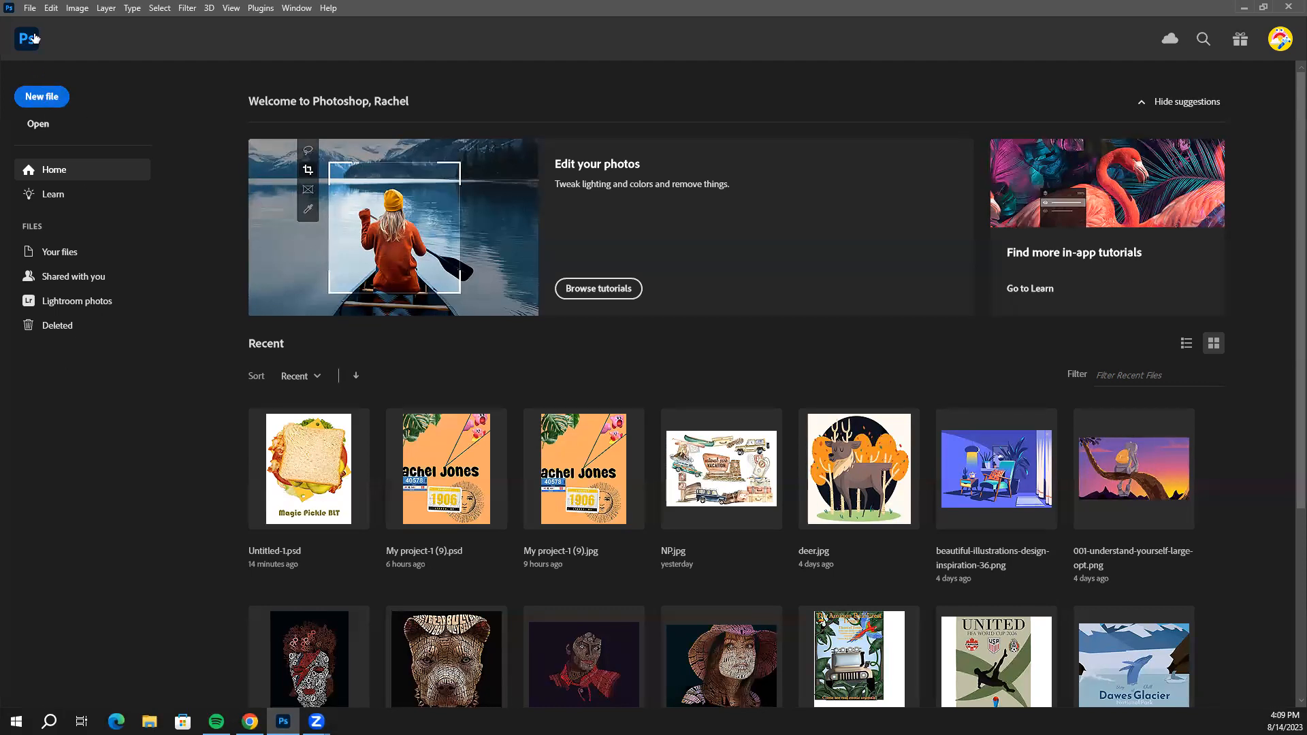
left_click(30, 8)
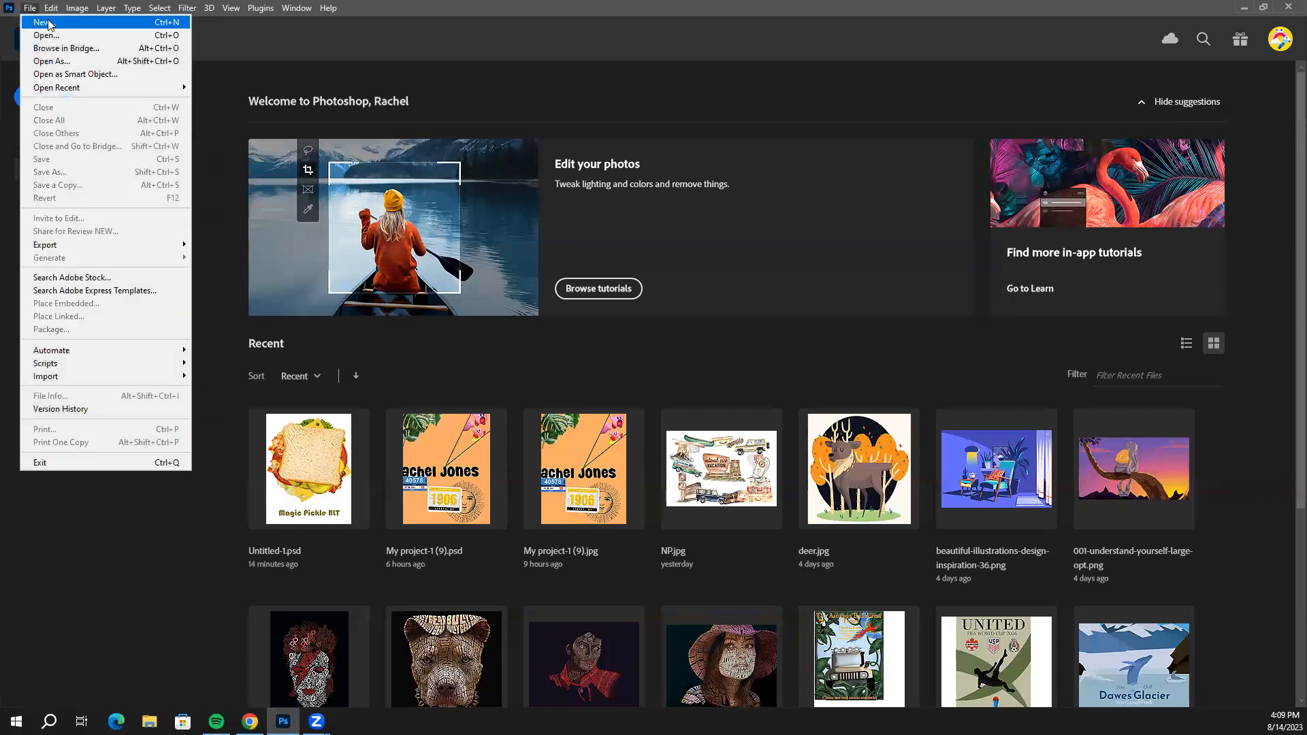
left_click(228, 82)
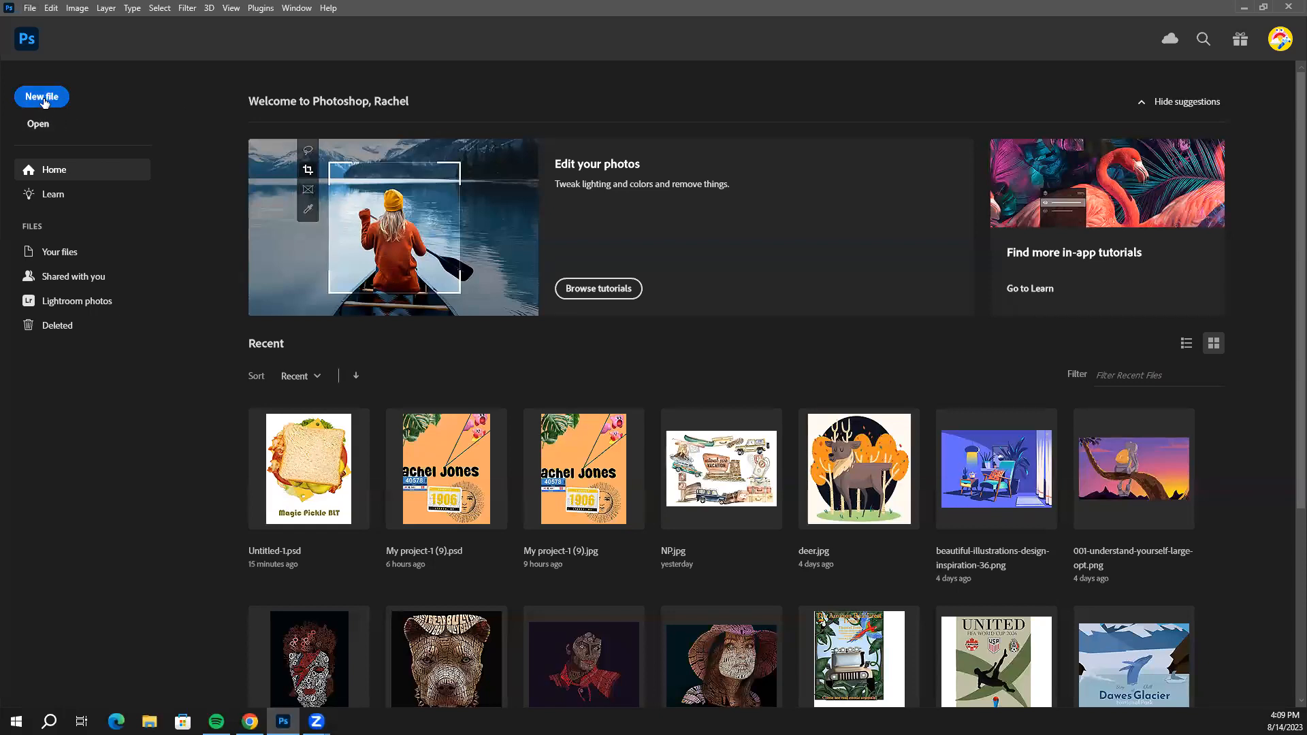
left_click(28, 6)
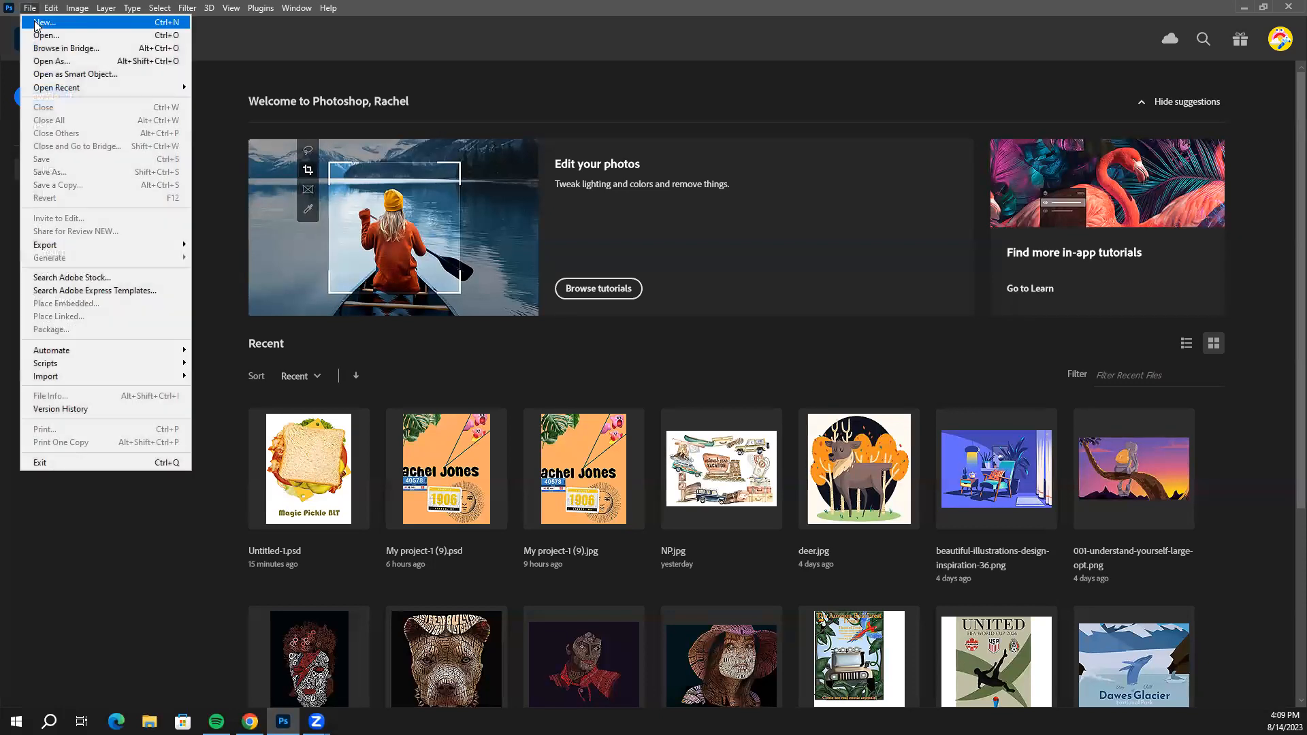
left_click(245, 25)
Start a new document and show the Print presets, with the 8.5 x 11 in Letter preset selected.
left_click(42, 94)
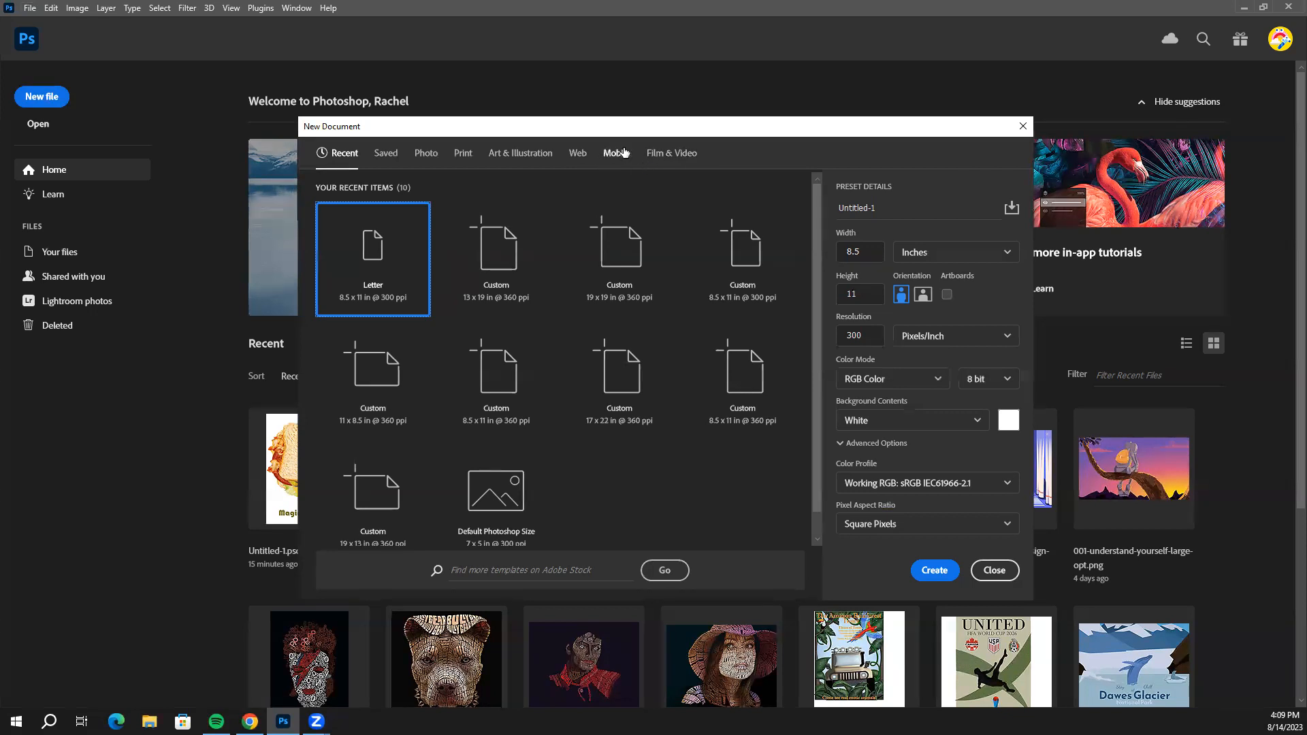
left_click(468, 155)
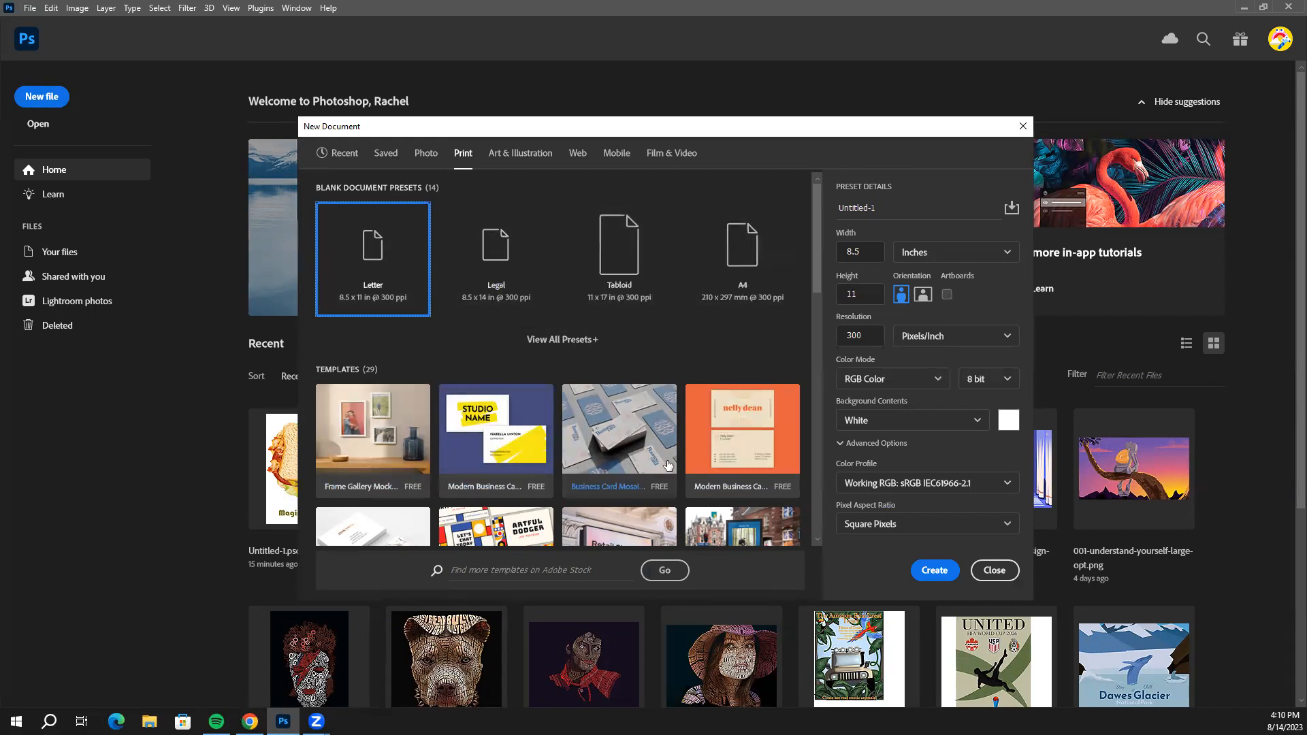
scroll(680, 398, "down", 3)
scroll(680, 399, "up", 3)
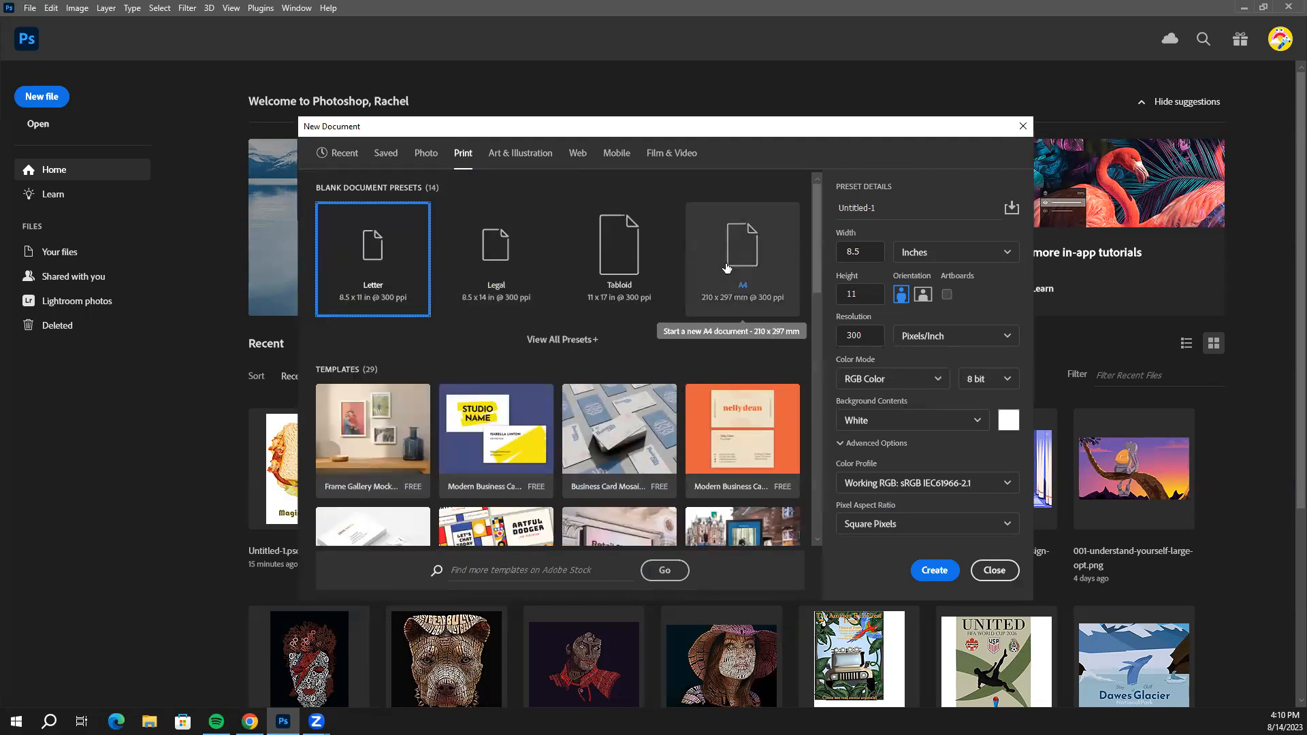
Name the new document RjSandwichLayers and choose inches as its unit.
left_click(907, 207)
left_click_drag(878, 209, 832, 217)
key("BackSpace")
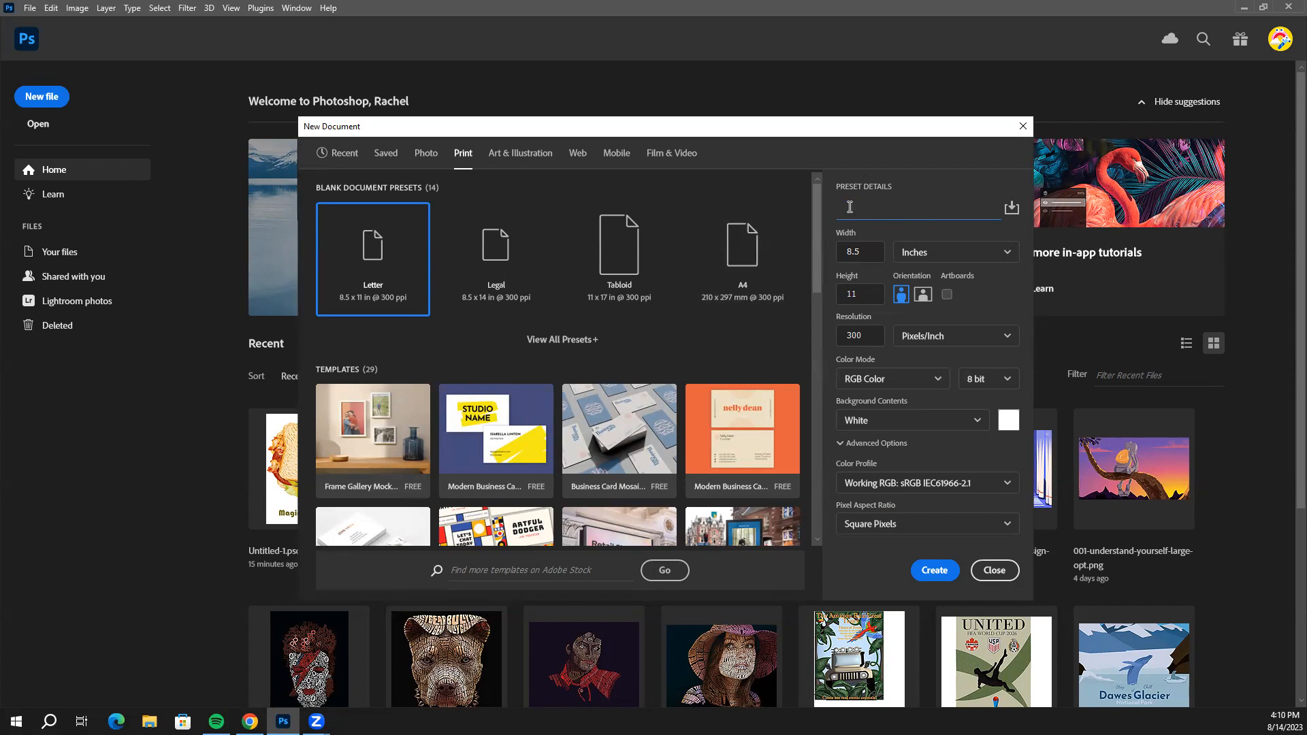
type("R")
left_click(971, 260)
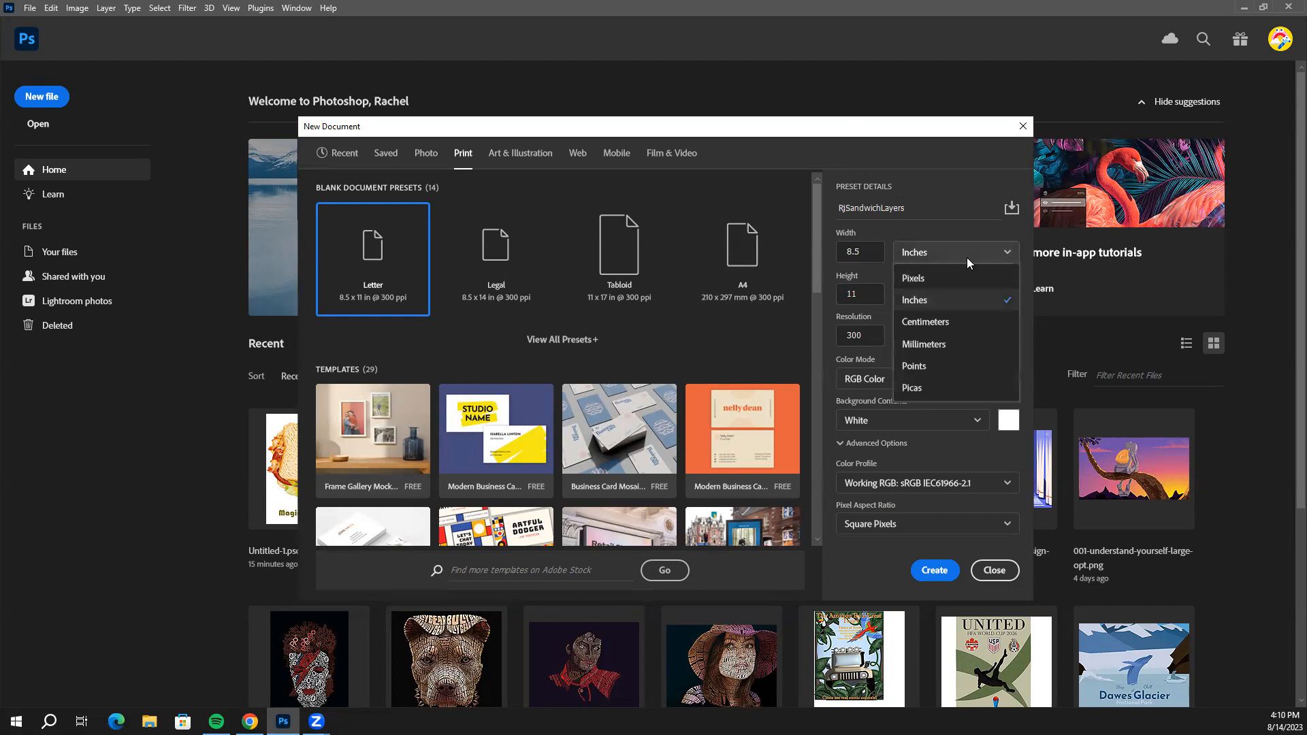
left_click(943, 304)
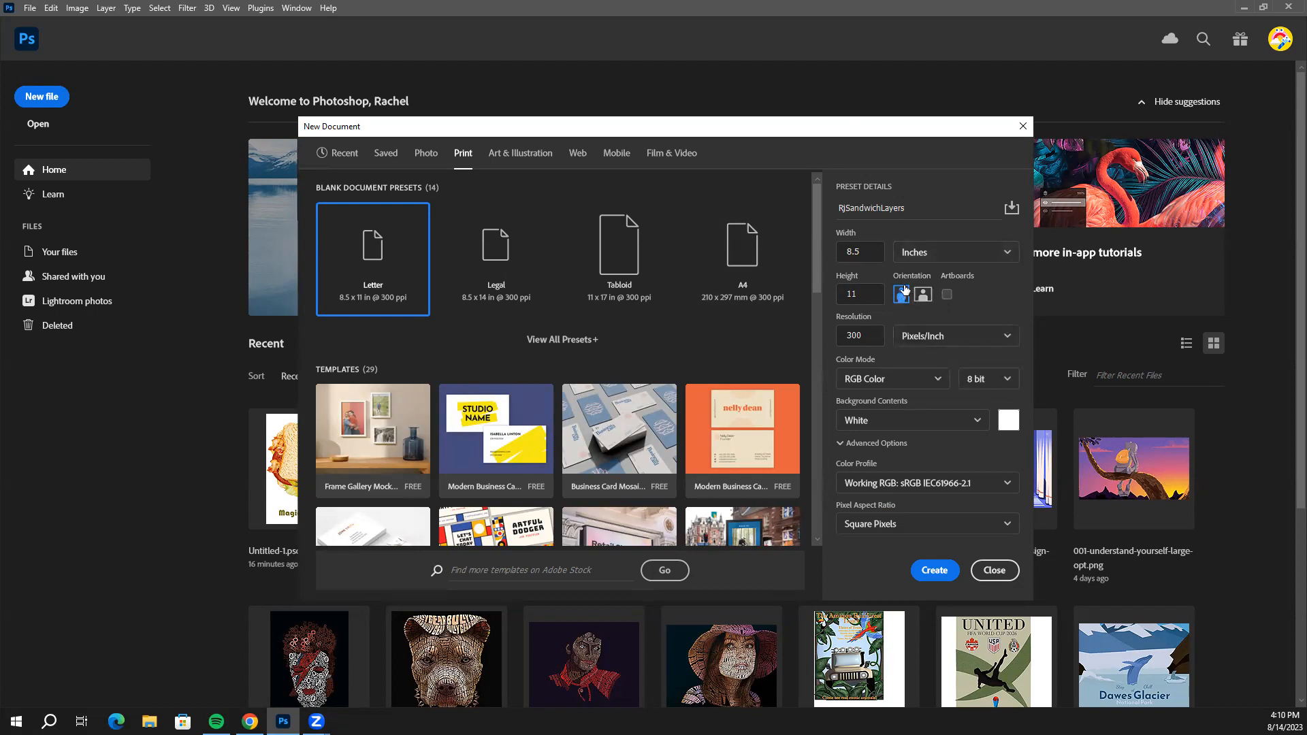
Set the new document to portrait orientation with a resolution of 360 pixels/inch.
left_click(920, 294)
left_click(902, 295)
left_click(865, 336)
left_click(978, 421)
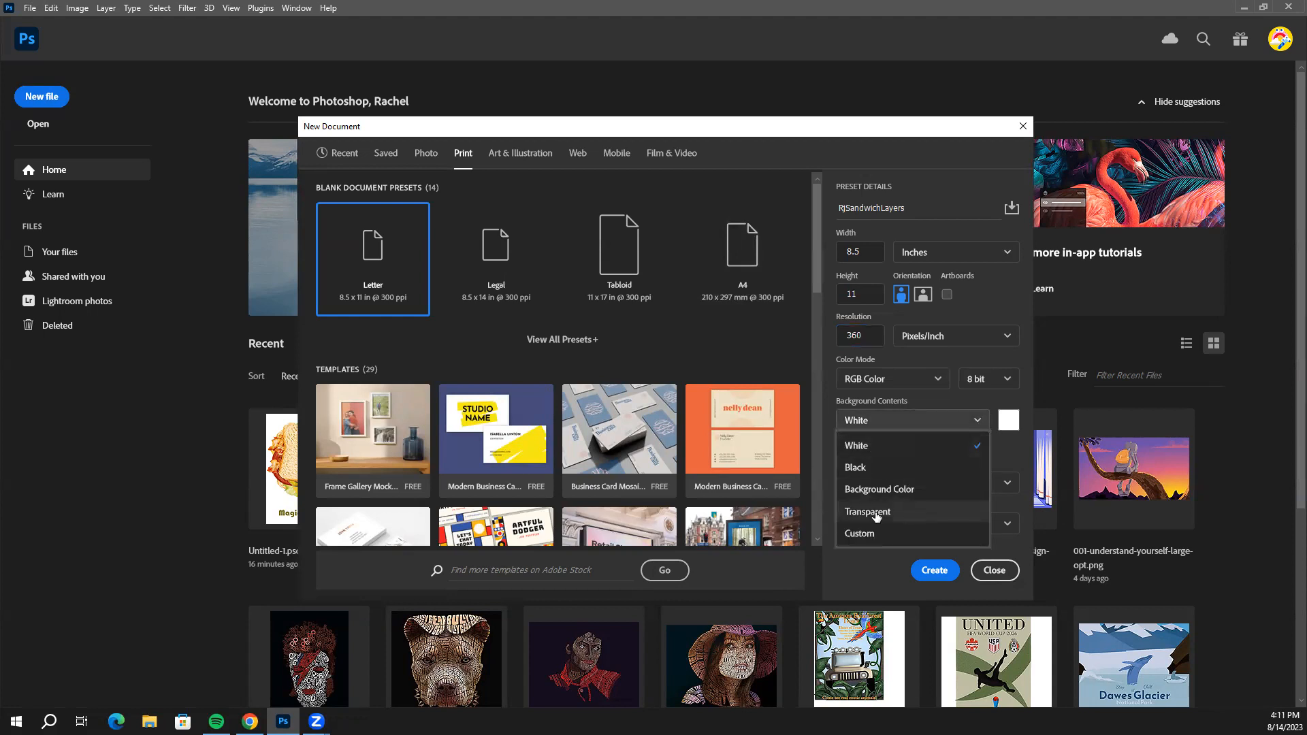
left_click(966, 420)
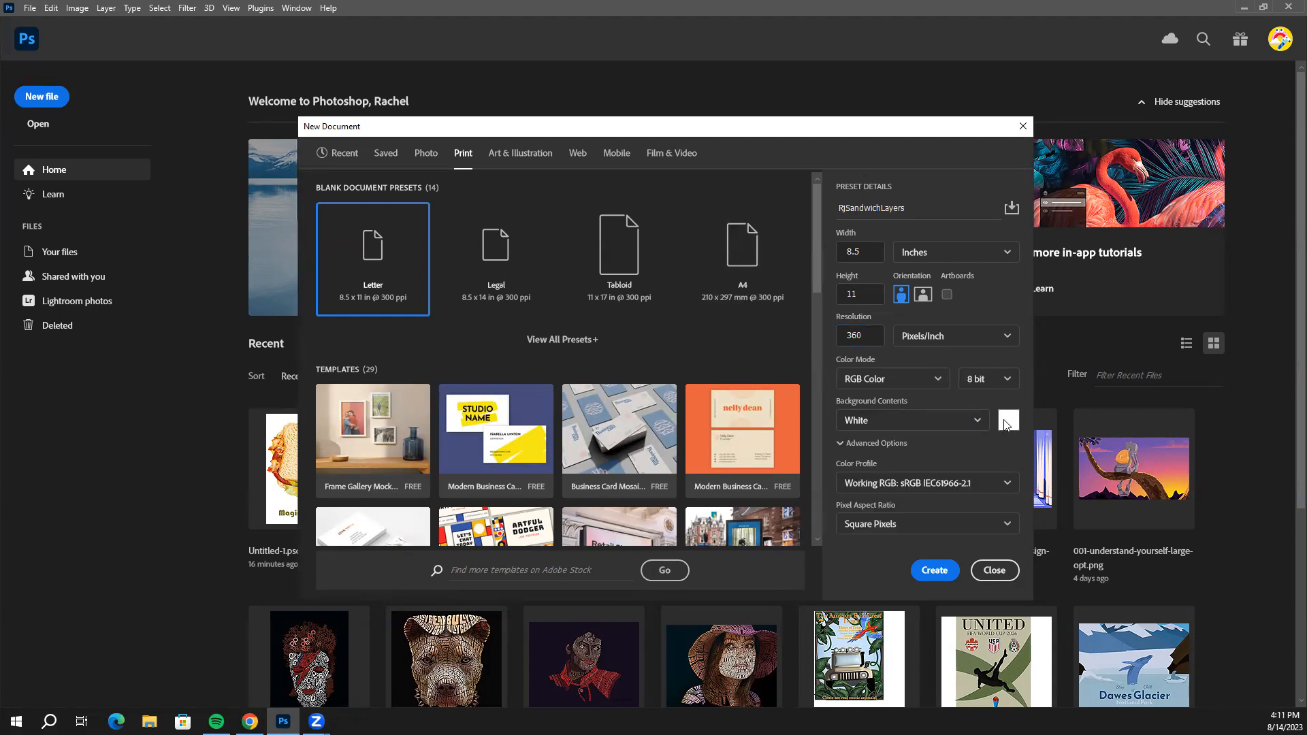
left_click(1009, 420)
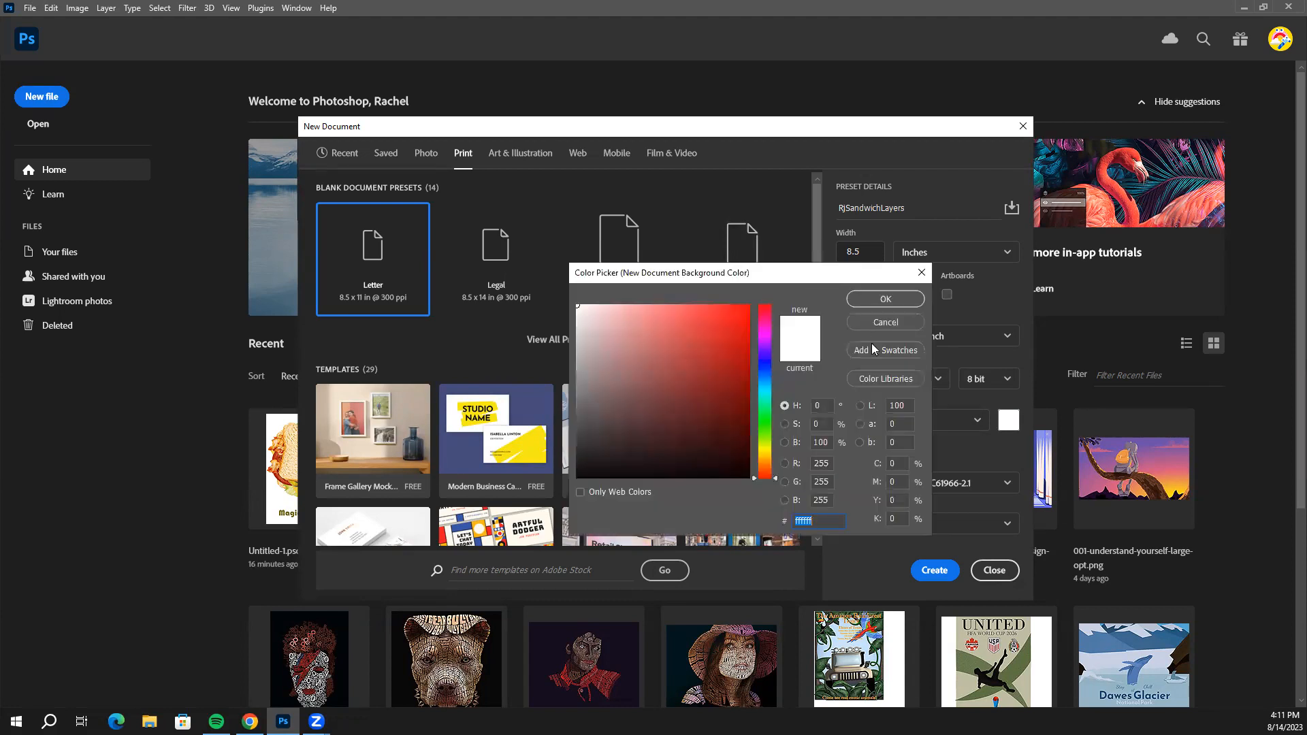
mouse_move(689, 361)
left_mouse_down()
mouse_move(656, 440)
mouse_move(623, 337)
left_mouse_up()
mouse_move(768, 368)
left_mouse_down()
mouse_move(762, 387)
mouse_move(715, 374)
mouse_move(663, 335)
mouse_move(706, 336)
mouse_move(671, 335)
left_mouse_up()
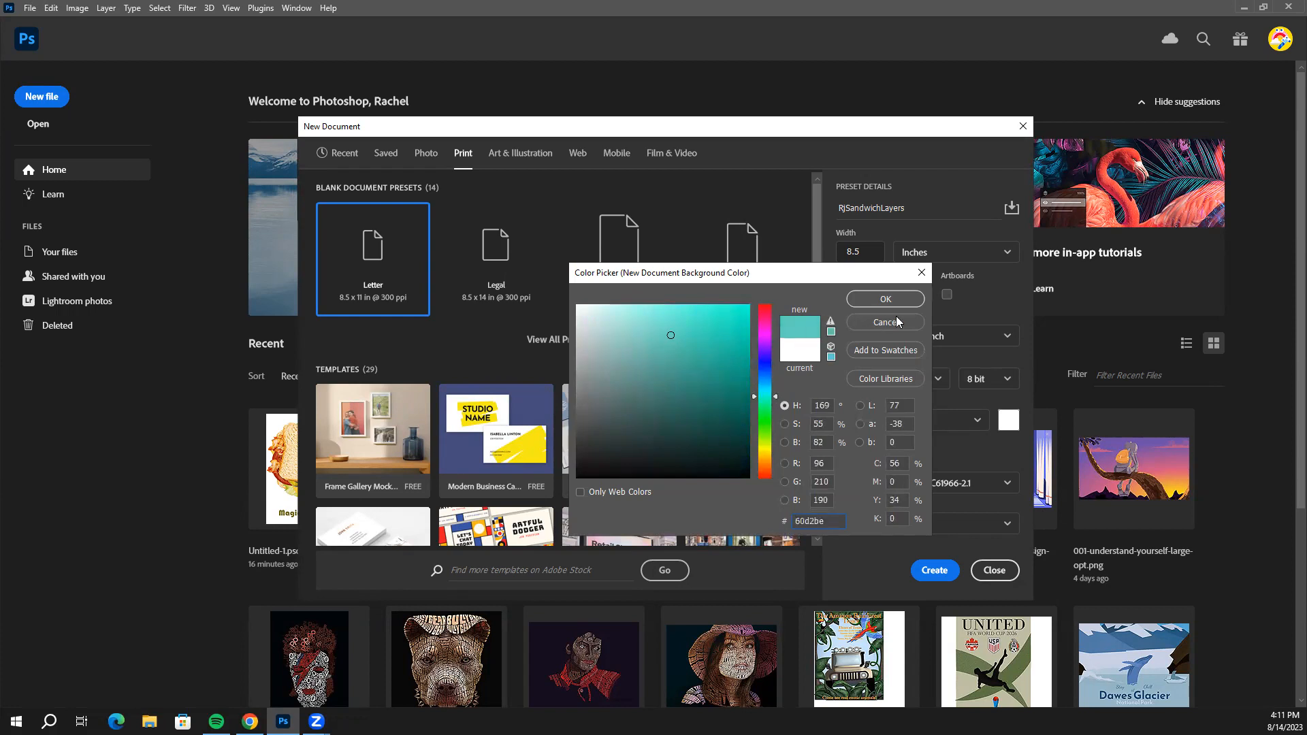
left_click(888, 324)
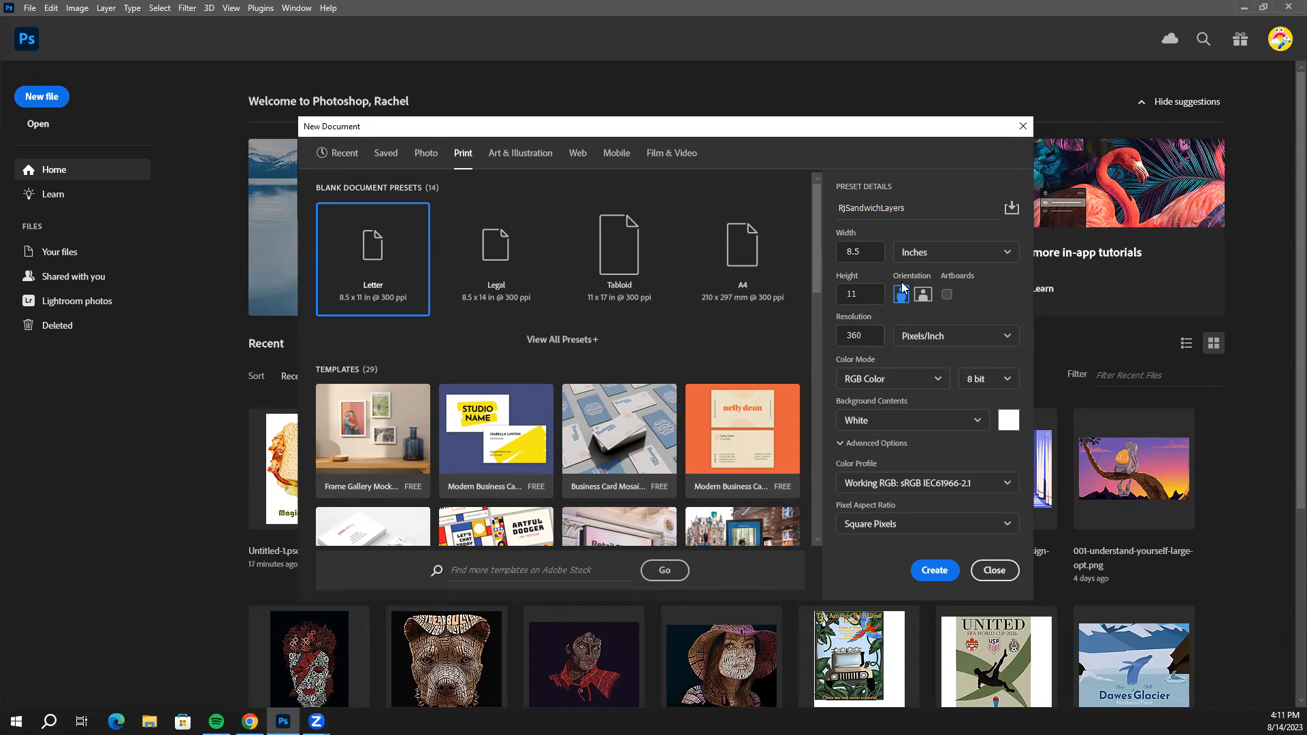
Create the document and unlock its Background layer.
left_click(942, 576)
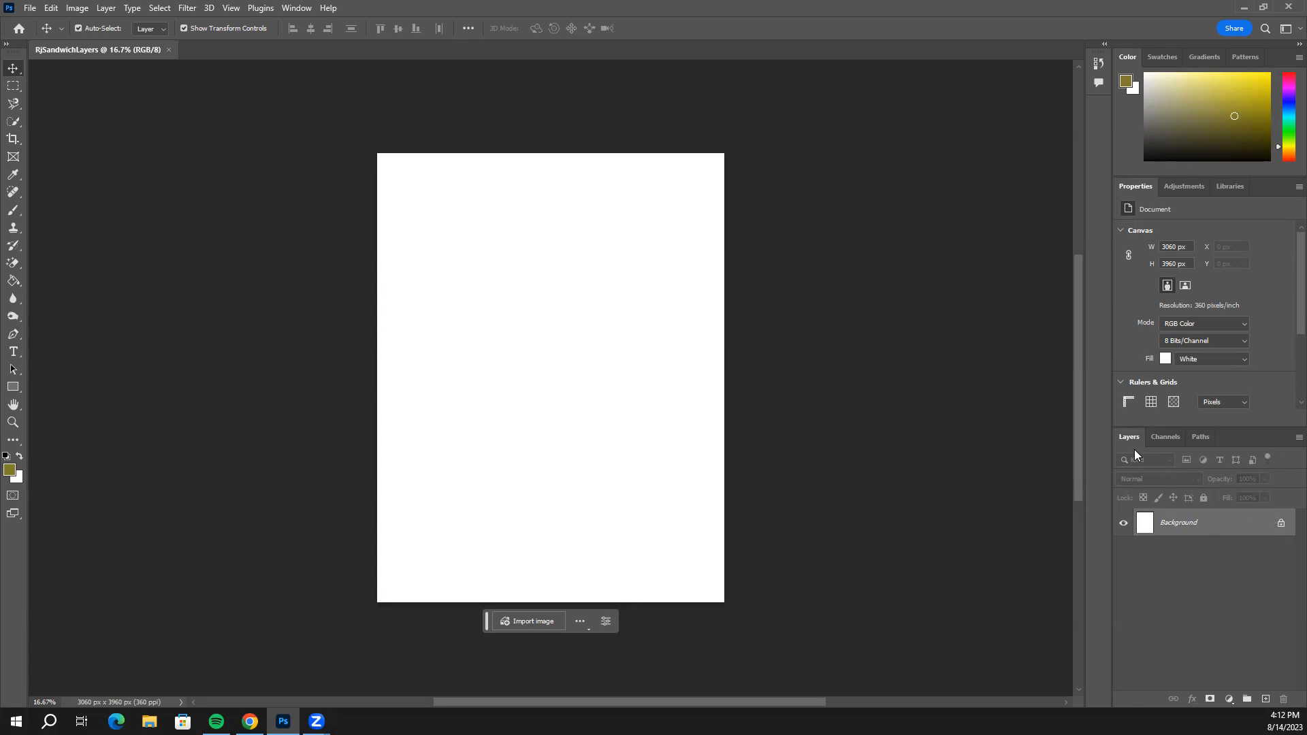
left_click(1280, 523)
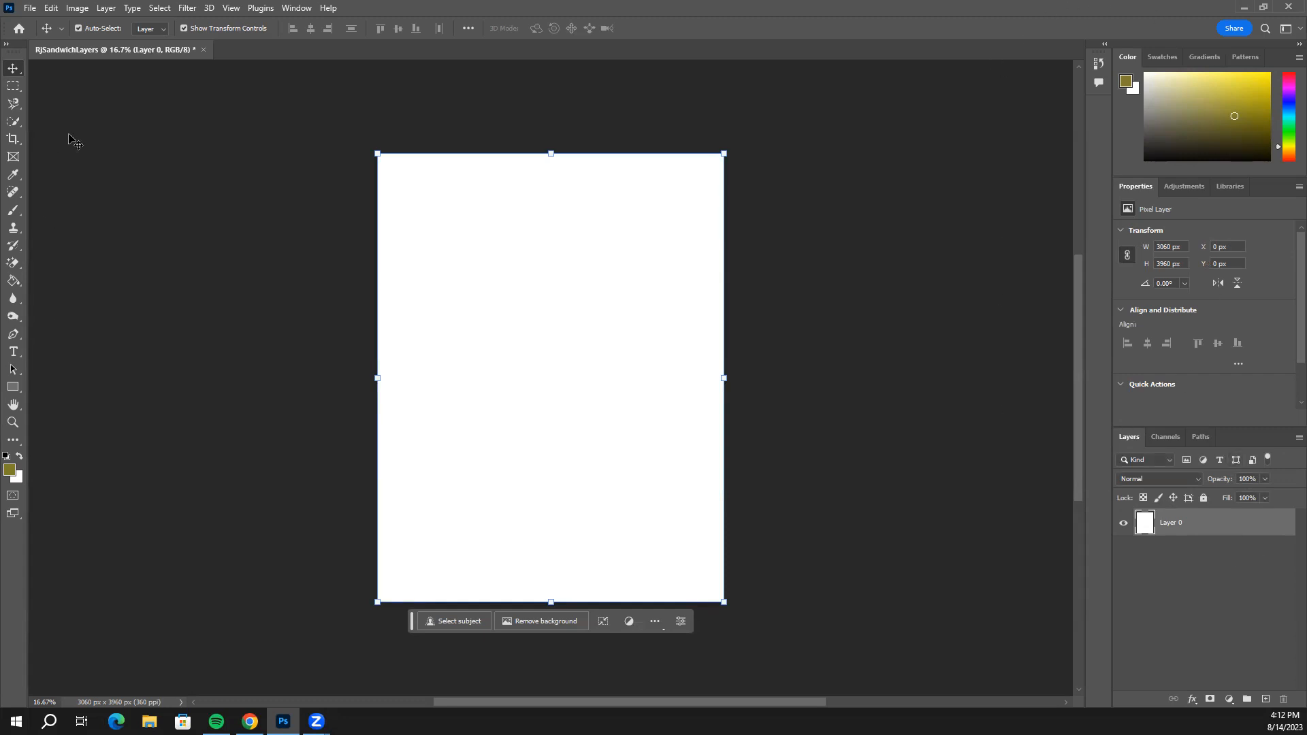
Reset the Essentials workspace and choose Essentials (Default) as the active workspace.
left_click(296, 8)
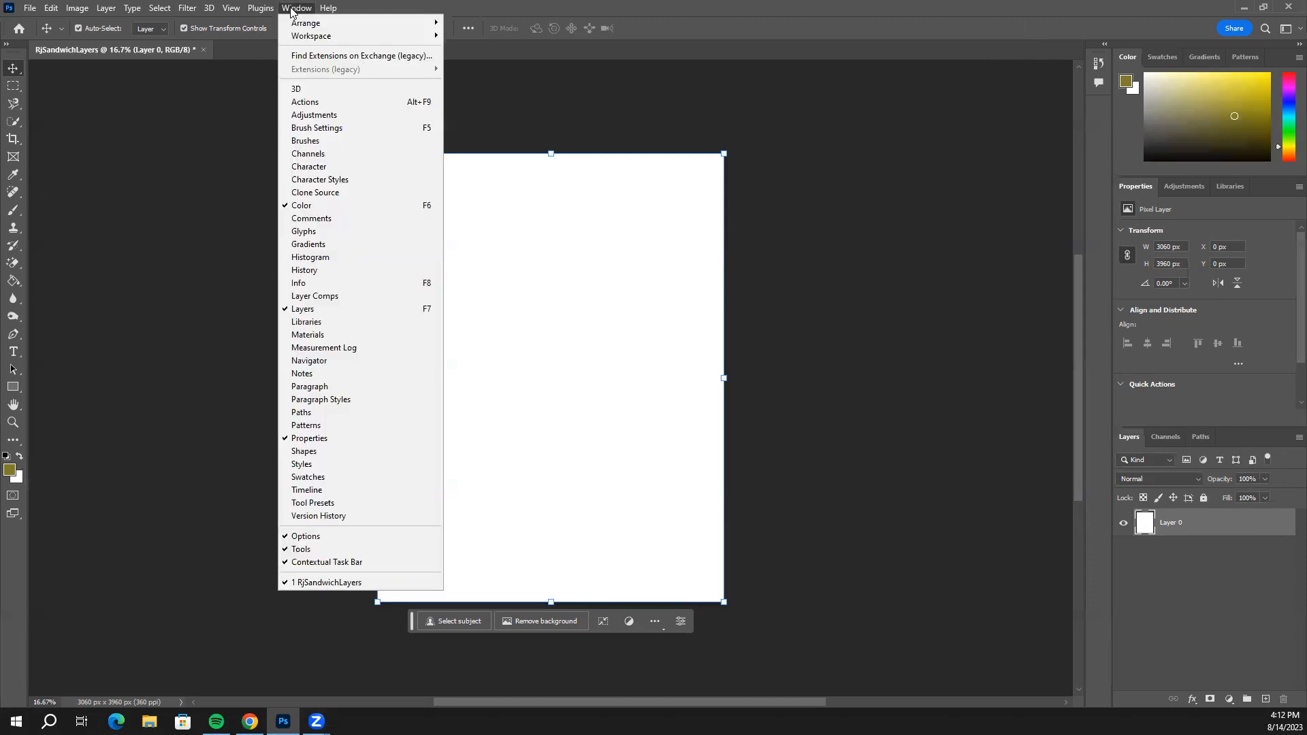
mouse_move(304, 38)
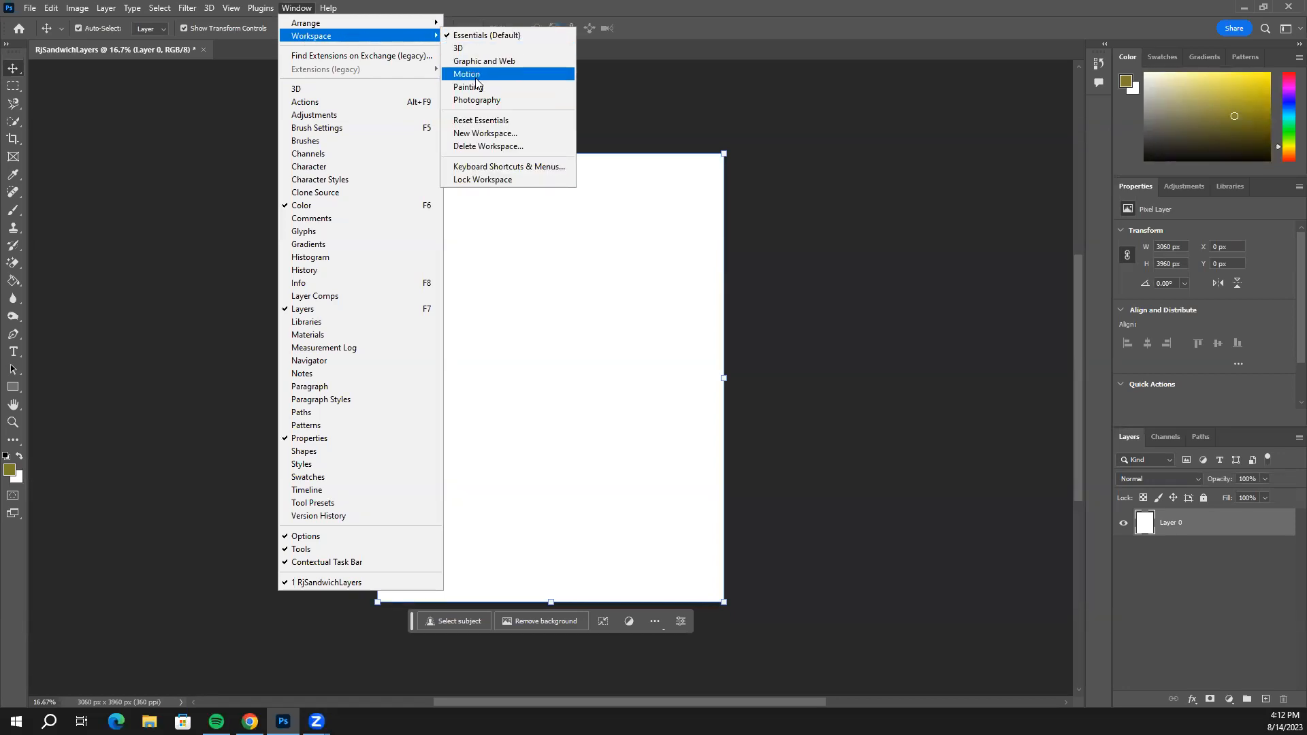
left_click(491, 122)
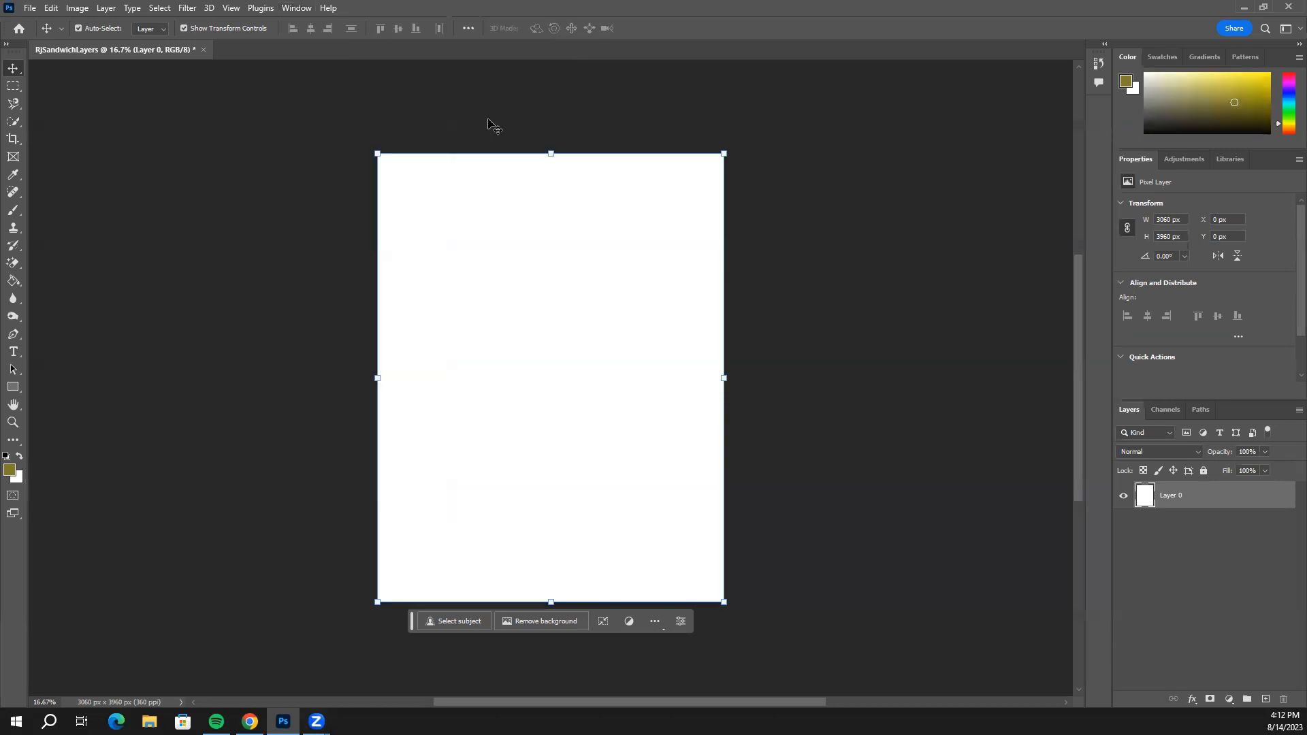
left_click(297, 8)
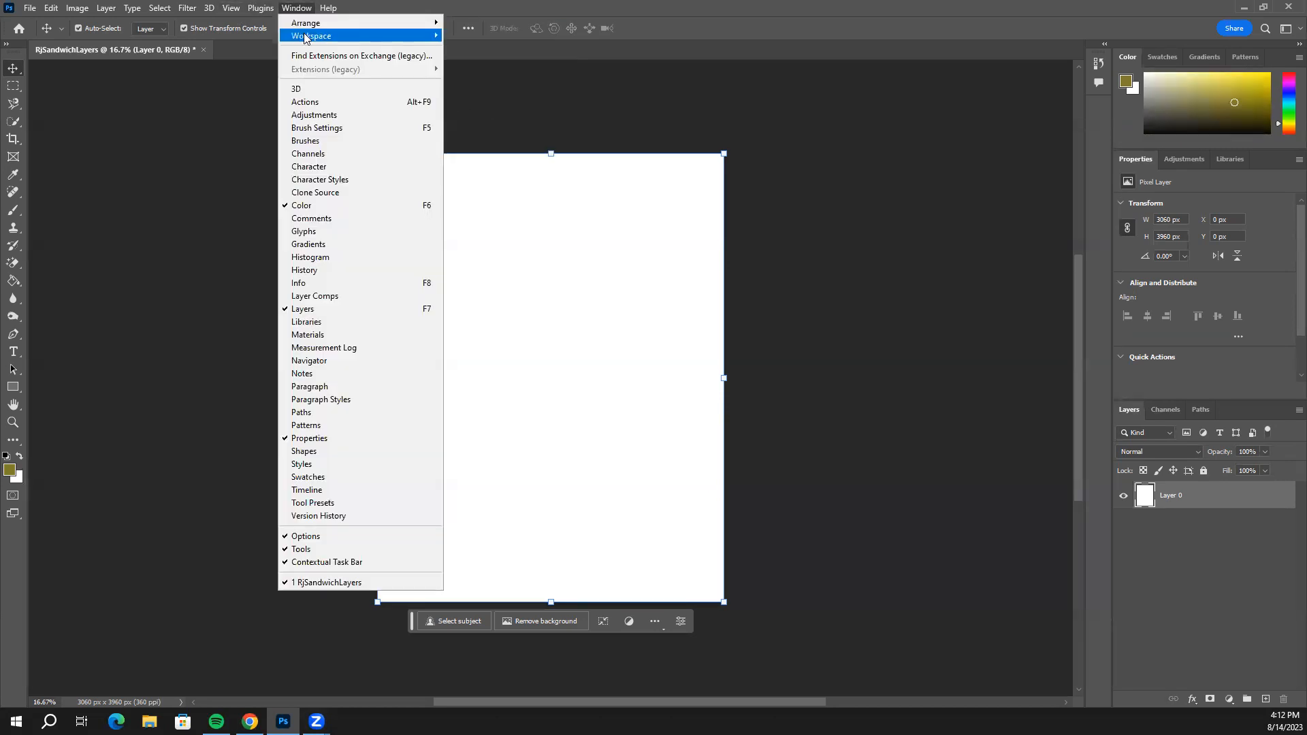
mouse_move(368, 36)
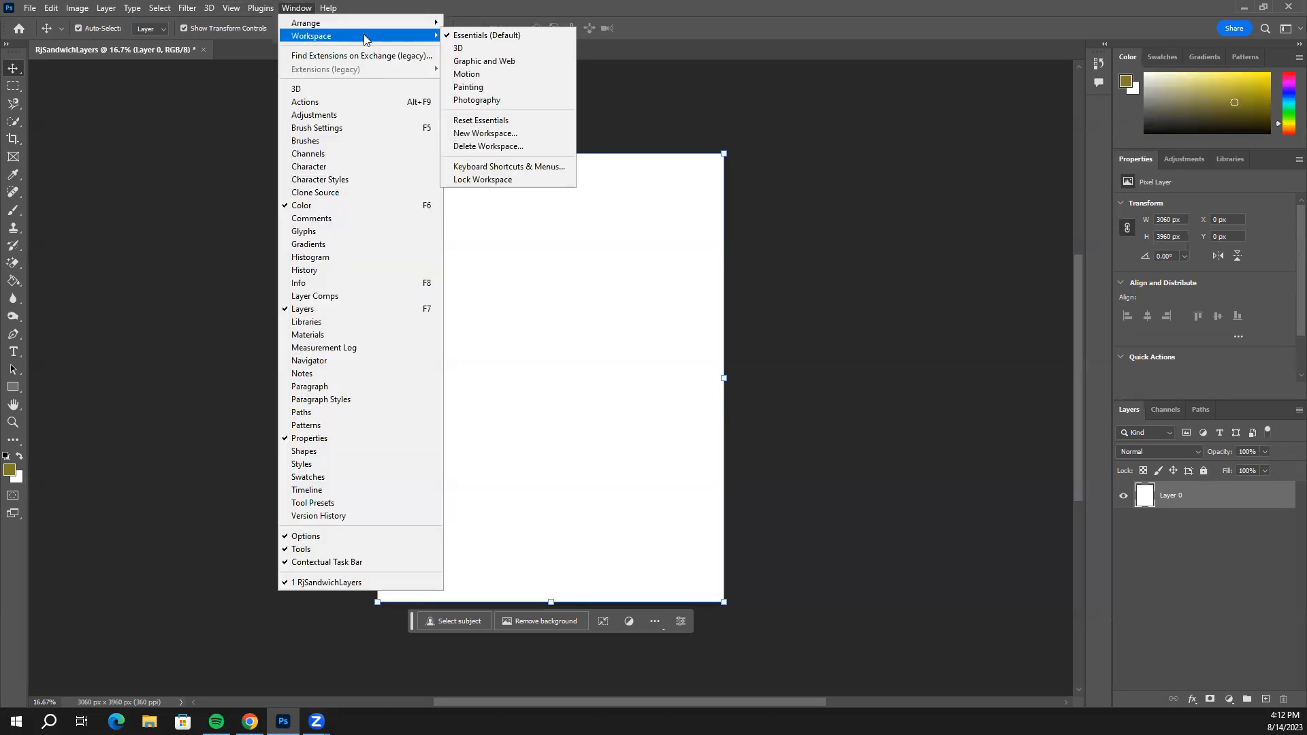
left_click(483, 36)
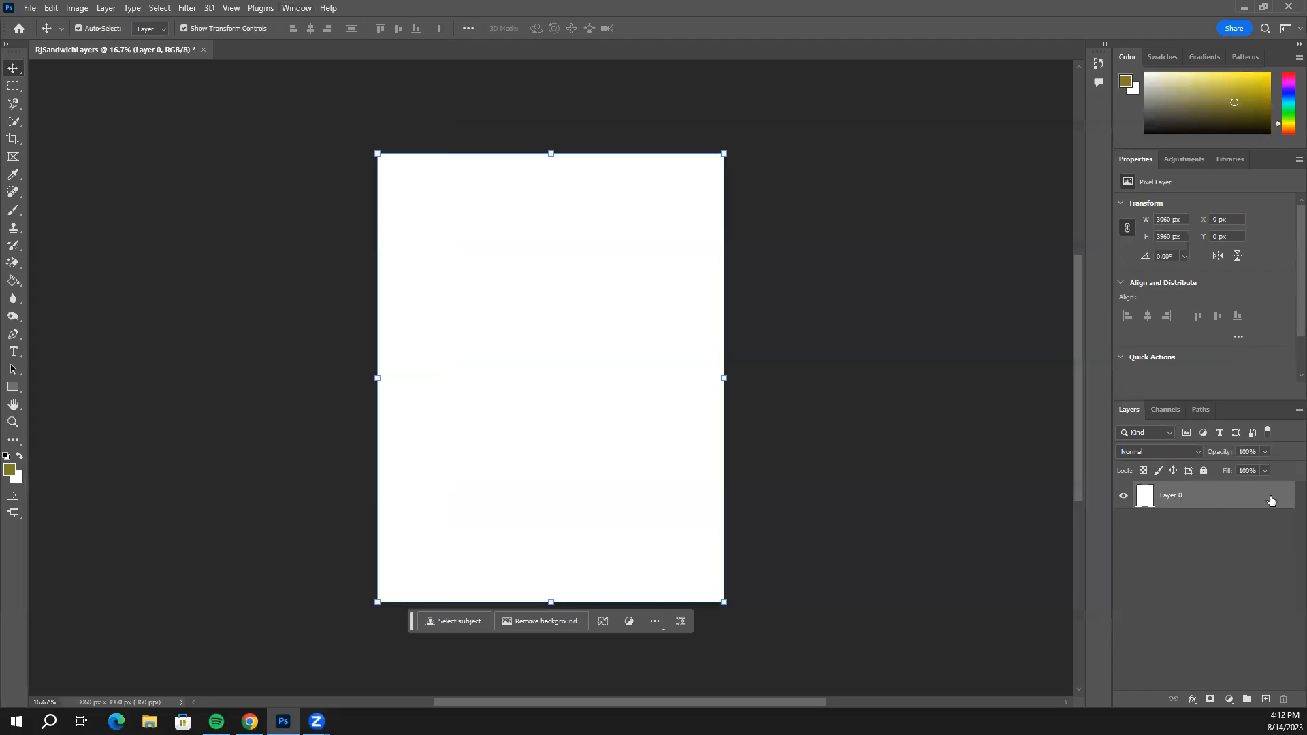
Lock Layer 0 completely and unlock it again, then deselect and reselect the layer.
left_click(1204, 470)
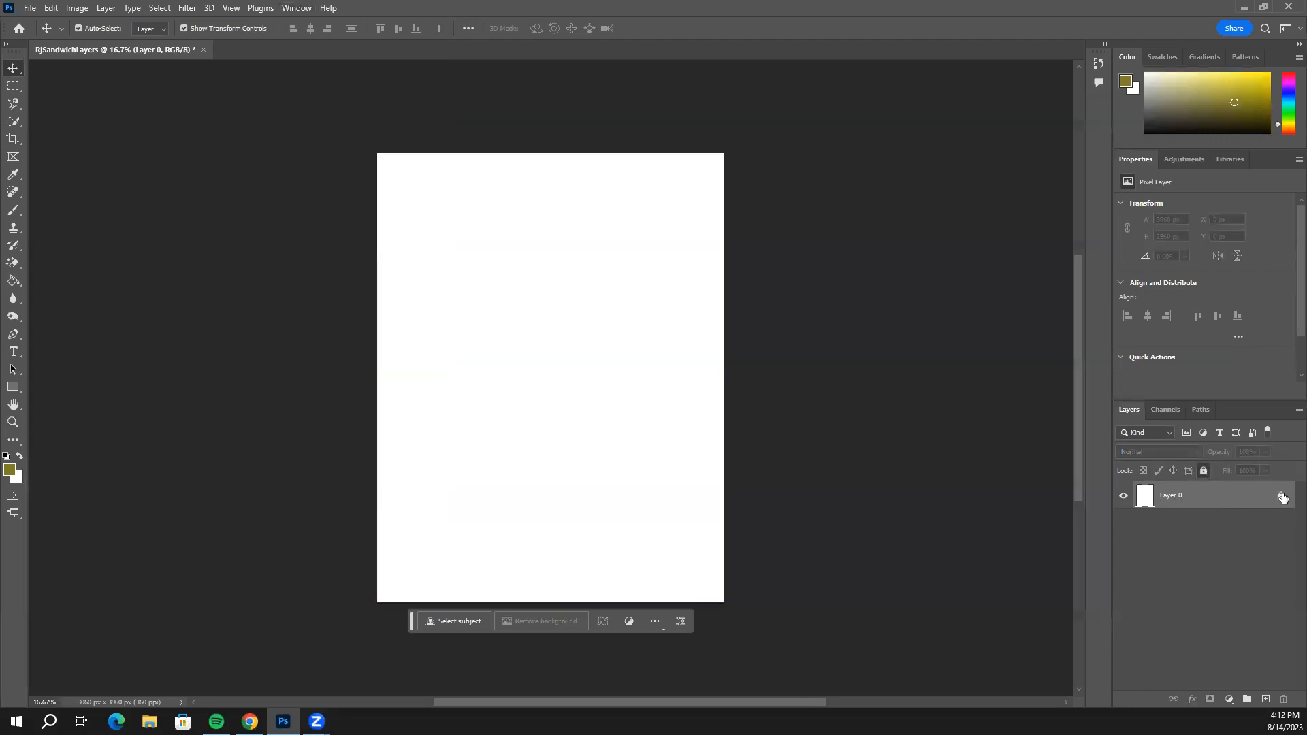
left_click(1283, 498)
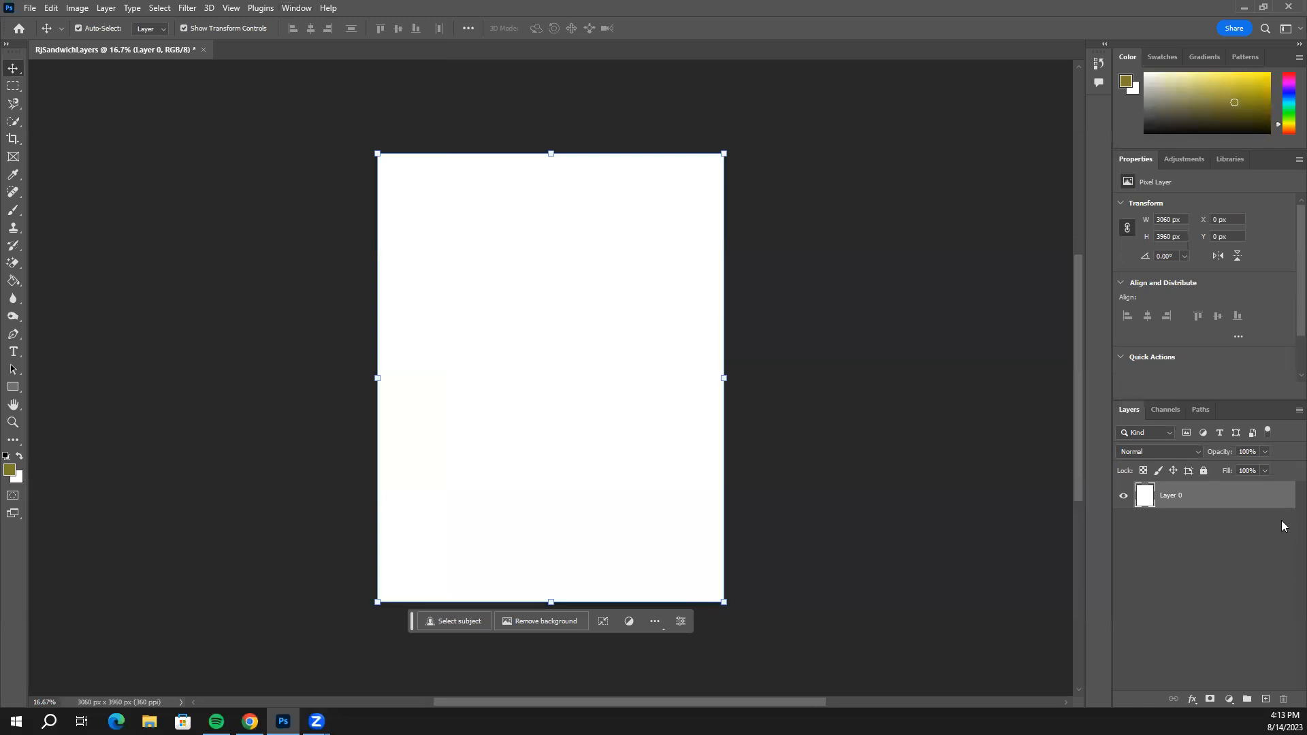
left_click(910, 307)
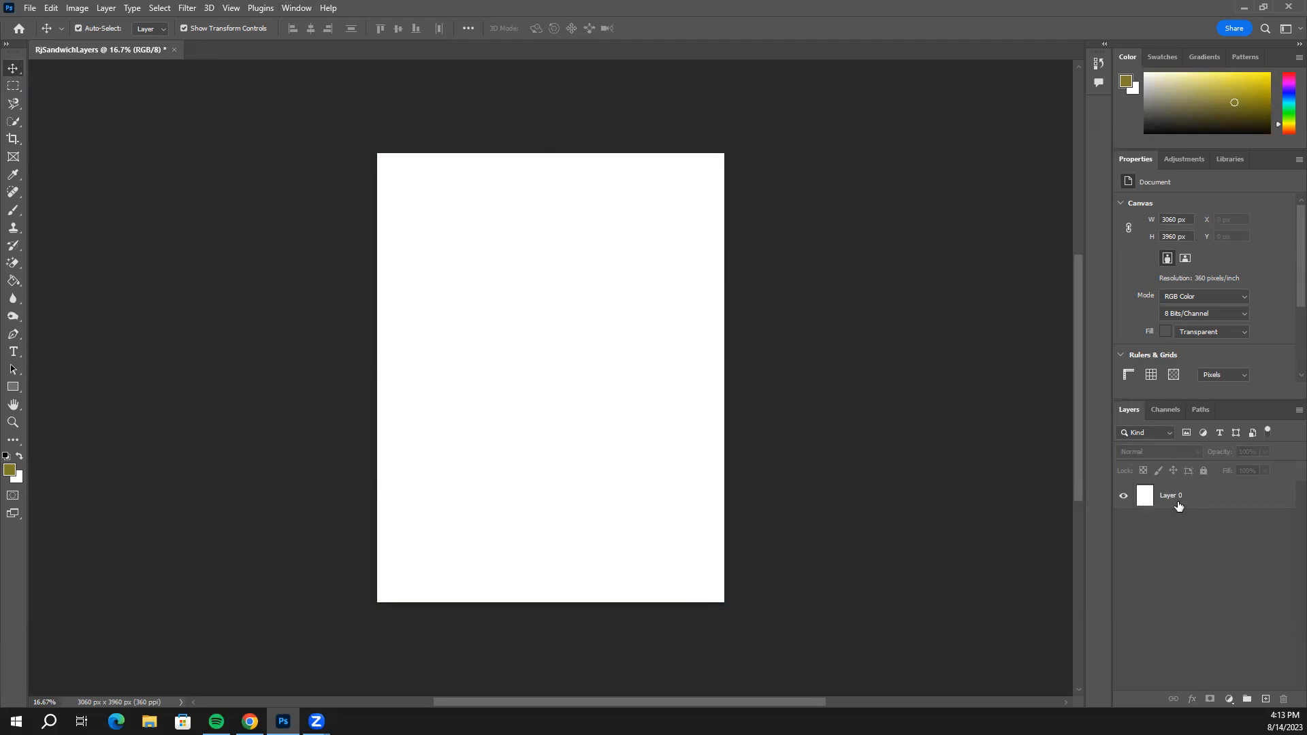
left_click(1200, 499)
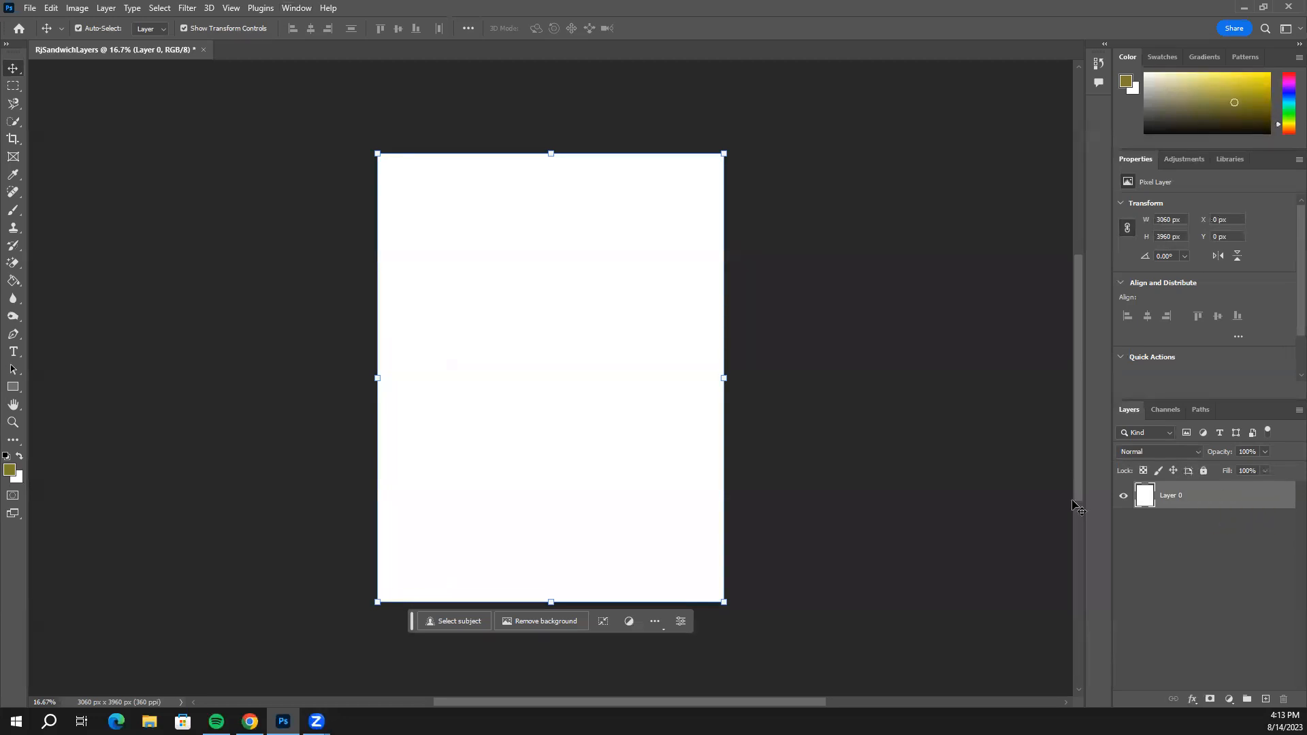
Choose the Horizontal Type Tool from the type tool group.
left_click(20, 354)
right_click(20, 356)
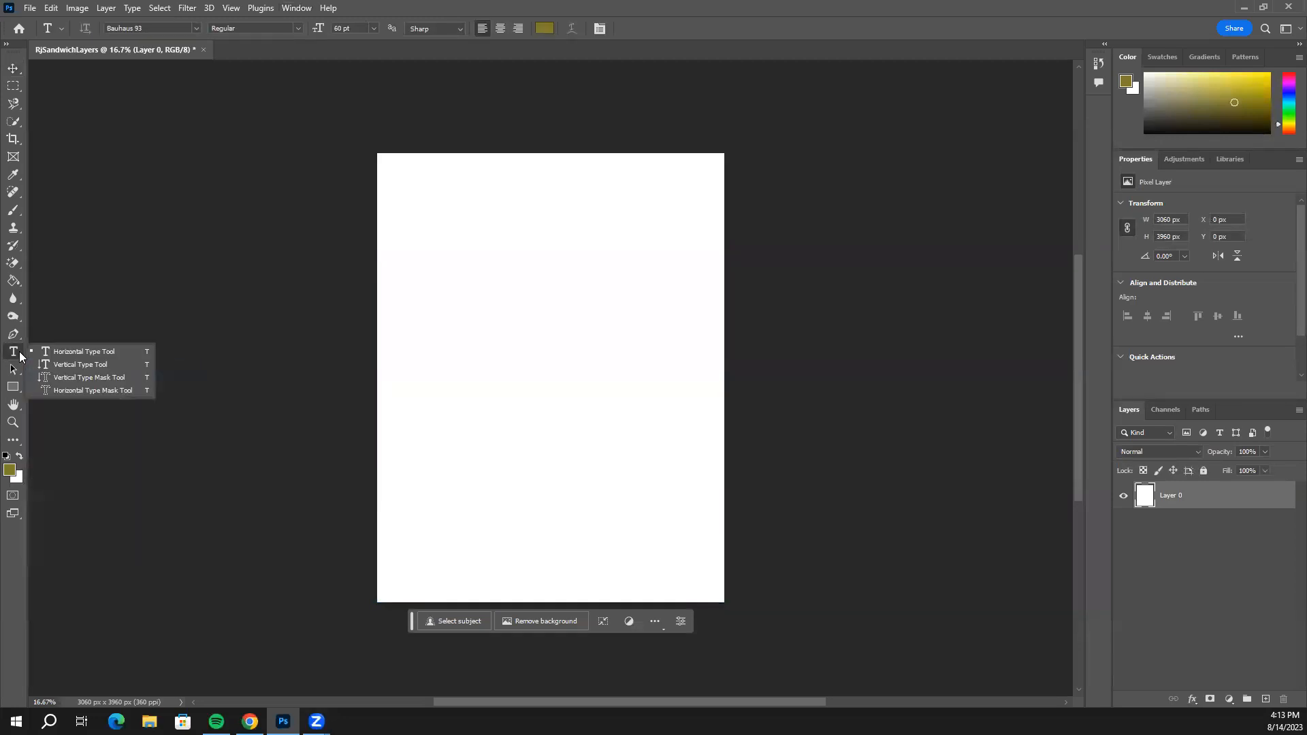
left_click(84, 352)
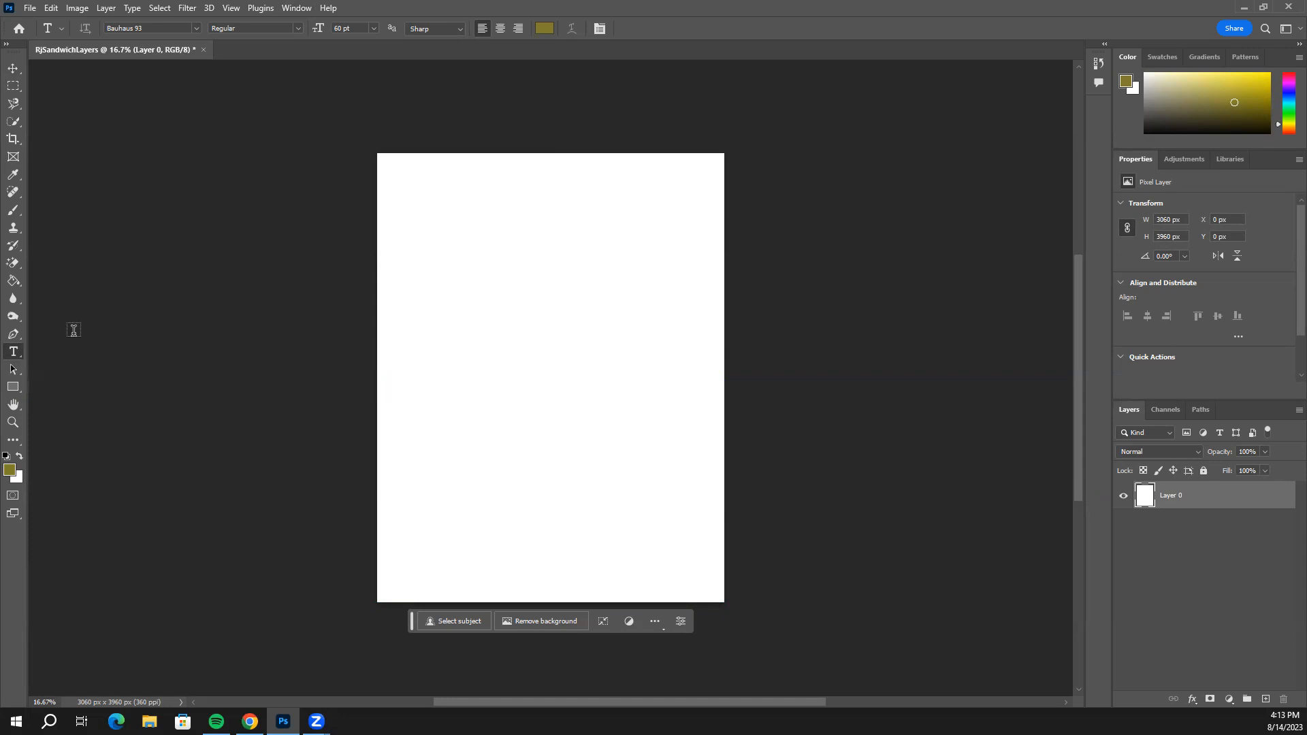
Choose the Magic Eraser Tool from the eraser tool group.
left_click(18, 267)
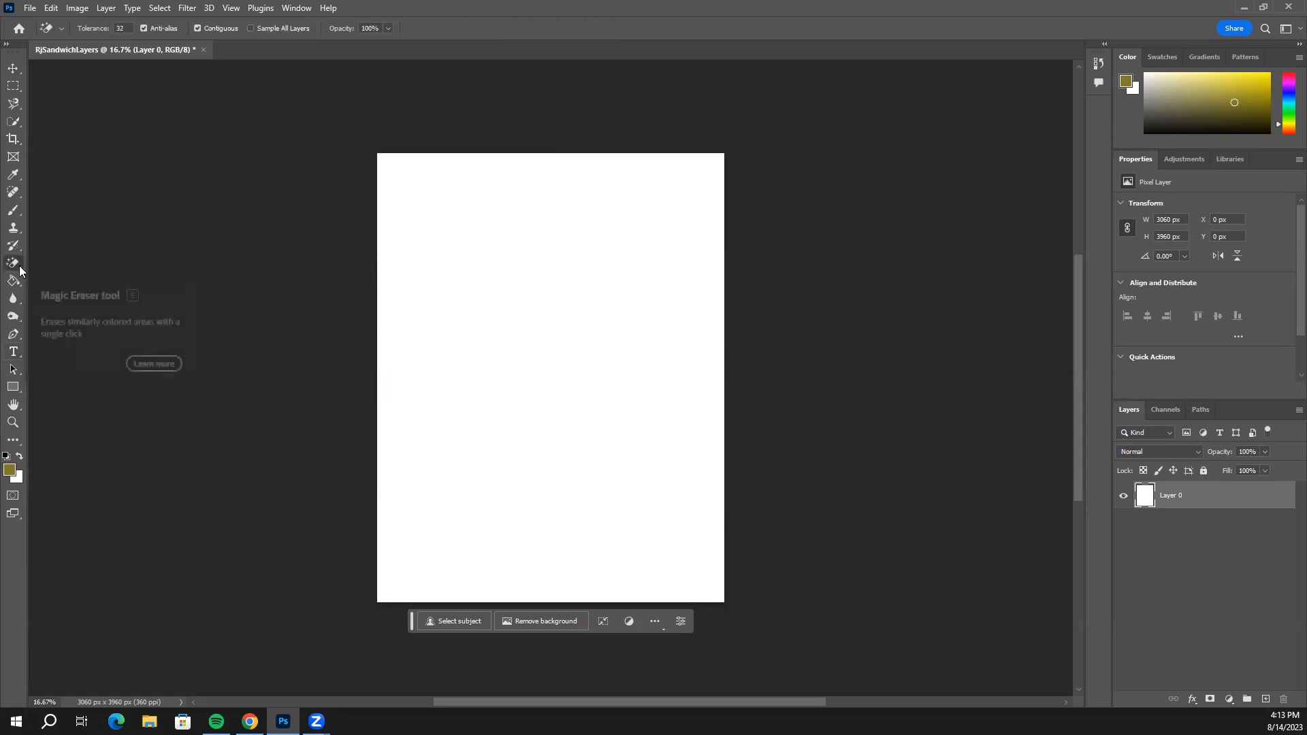
right_click(20, 270)
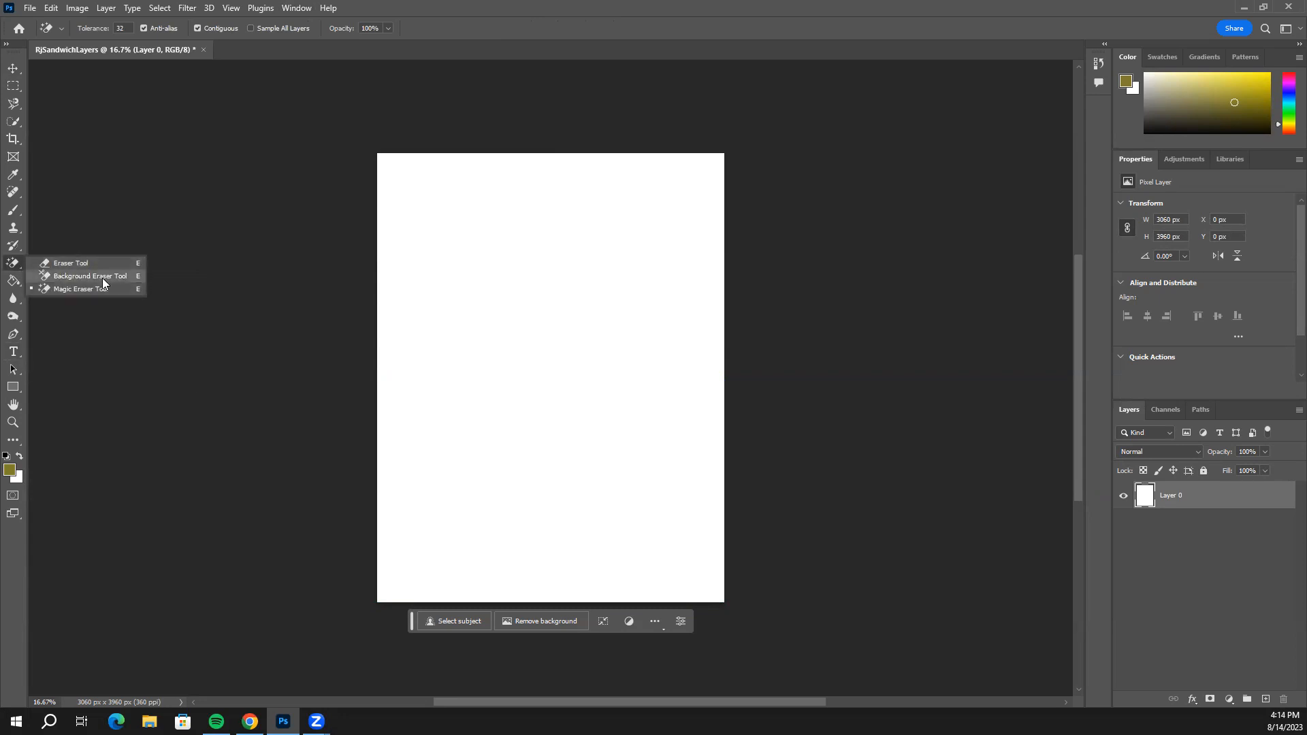
left_click(56, 289)
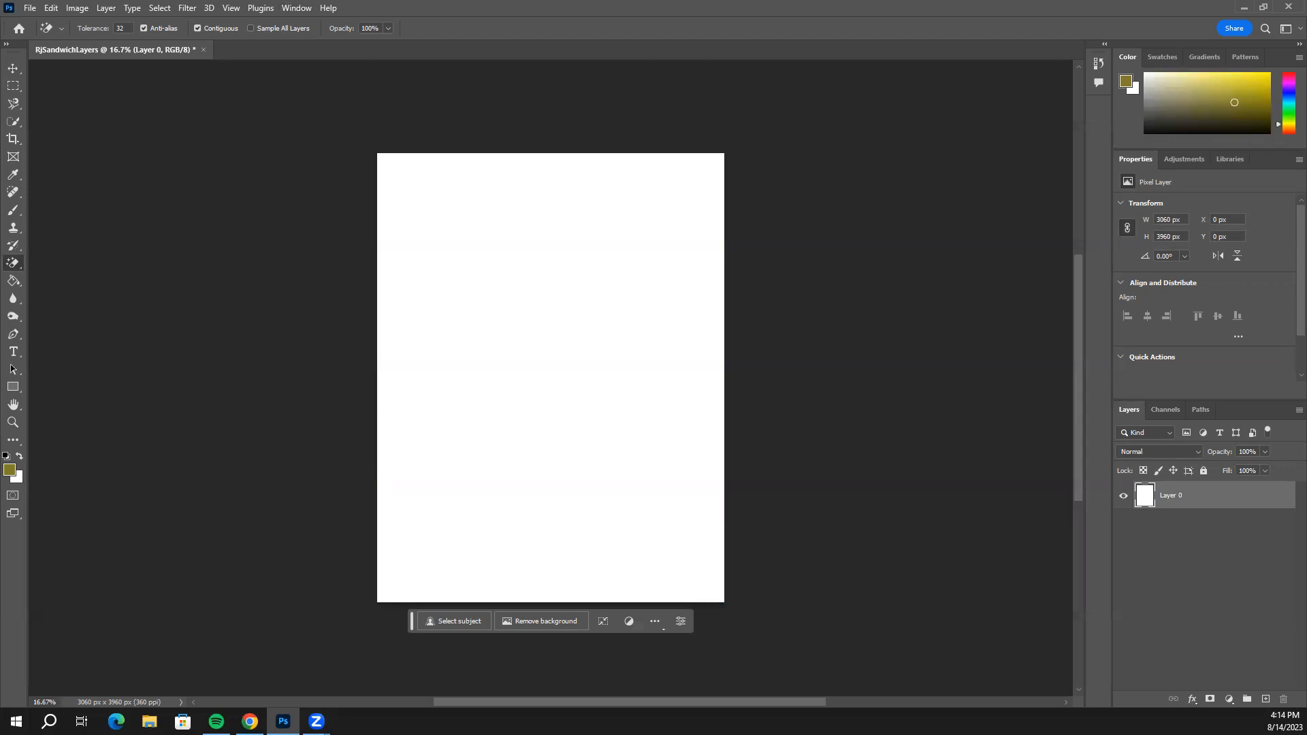
Switch to Chrome, maximize the "Layers: Building a Sandwich" assignment page, and review the example image and JPEG submission instruction.
key("alt+Tab")
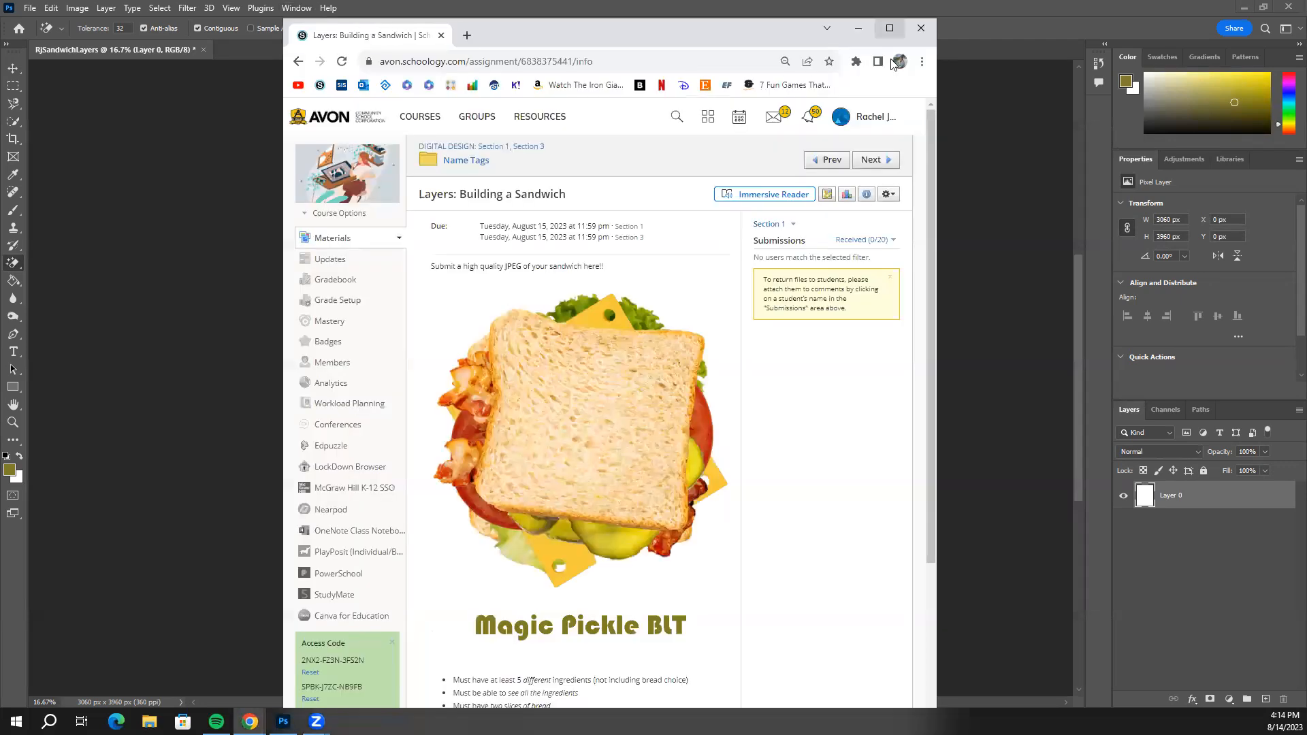
left_click(888, 29)
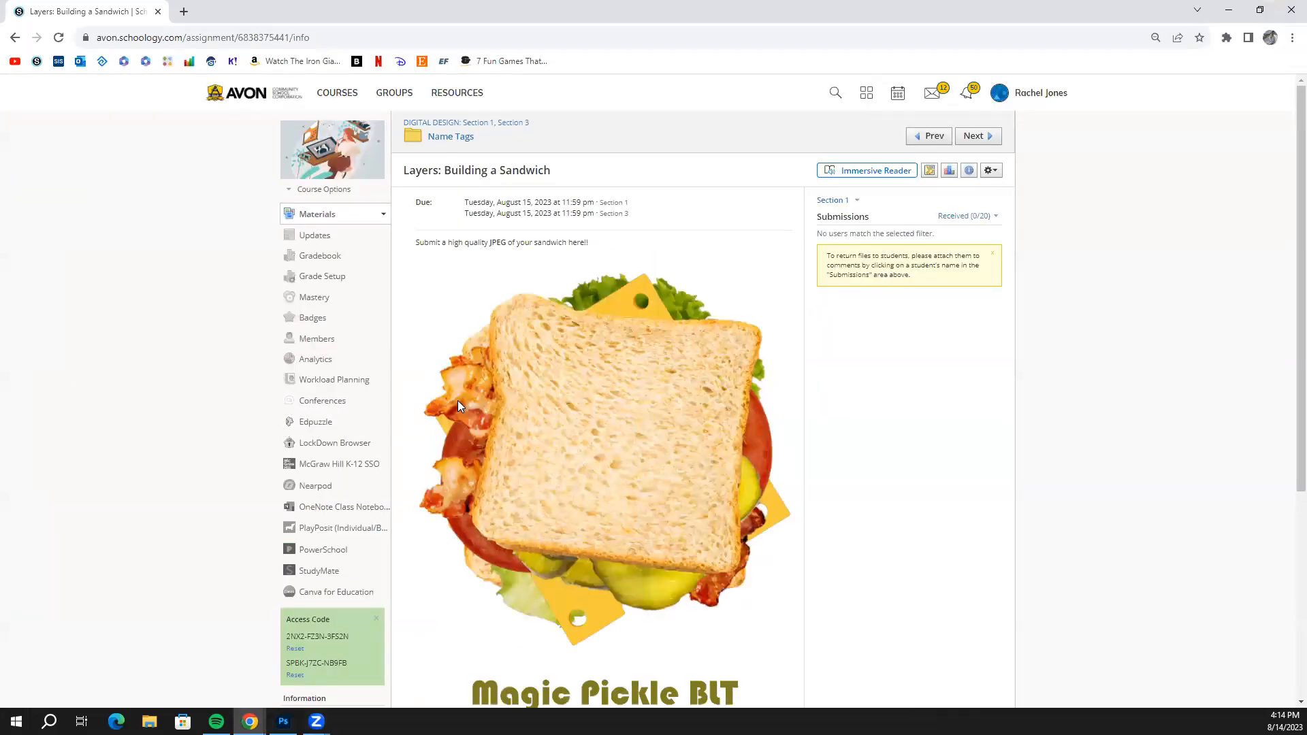
scroll(458, 395, "down", 2)
scroll(448, 365, "up", 3)
scroll(579, 402, "down", 2)
scroll(592, 397, "down", 2)
scroll(604, 403, "up", 3)
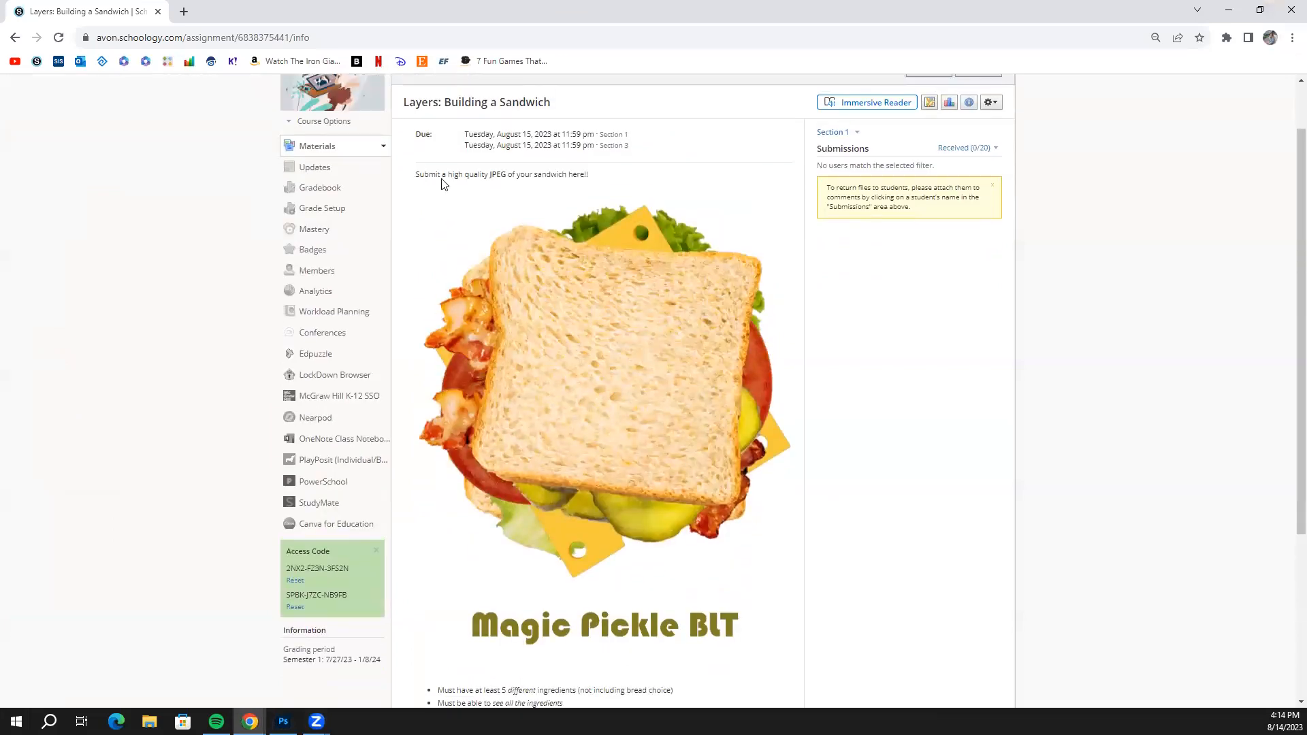
left_click_drag(416, 175, 590, 189)
Read the assignment's requirements on ingredients, bread slices and sandwich name, and compare them with the example sandwich.
scroll(590, 189, "down", 4)
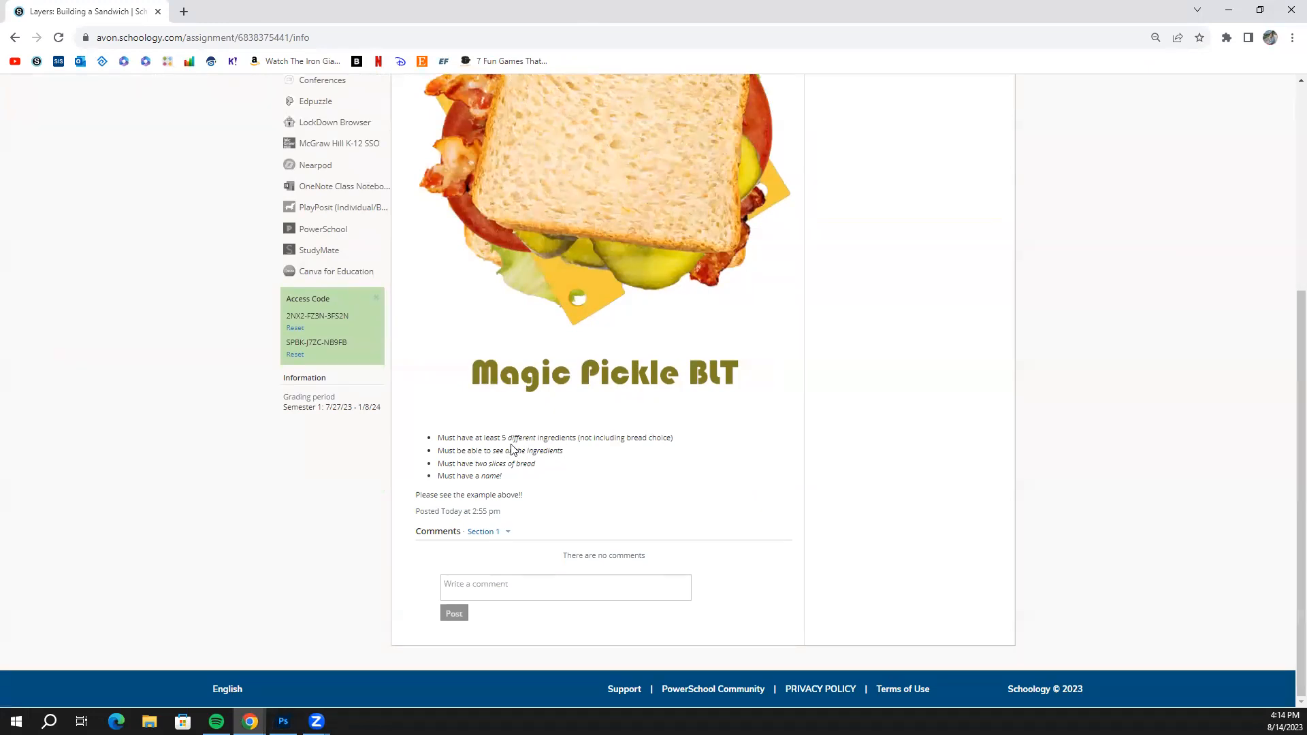
scroll(595, 437, "up", 2)
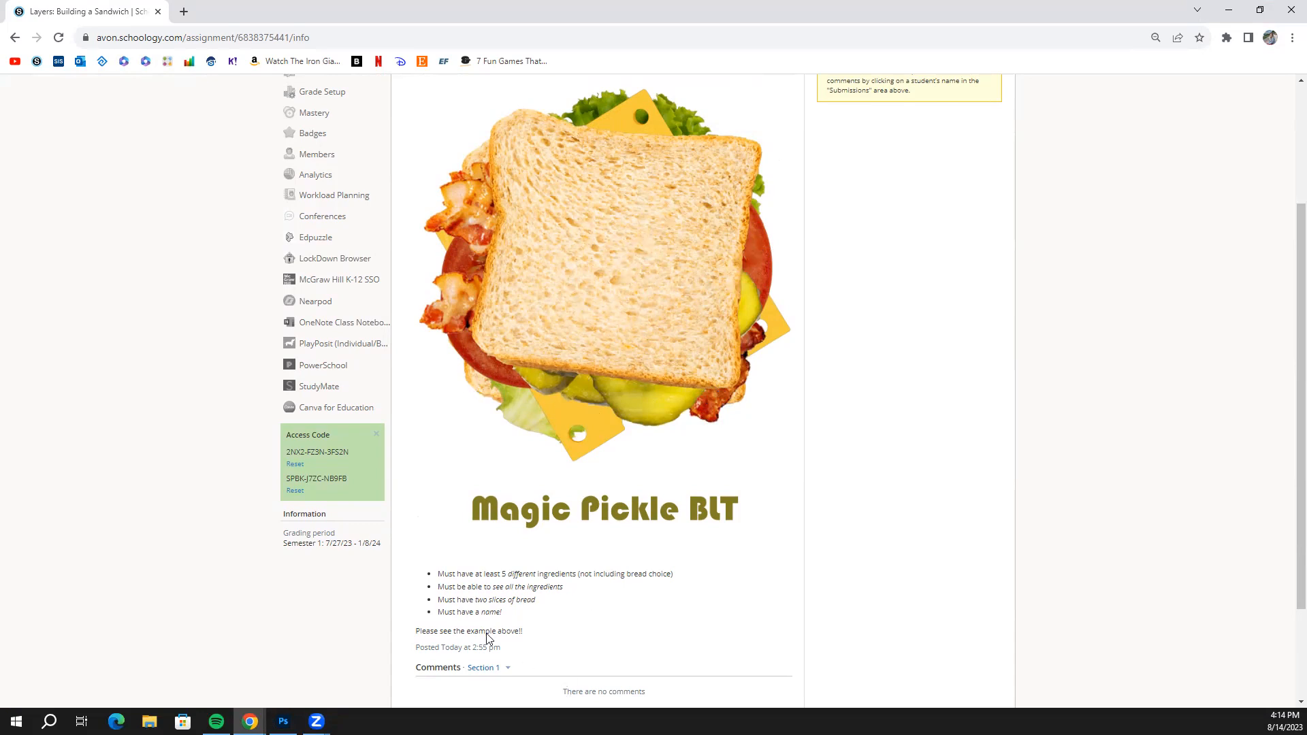
left_click_drag(441, 589, 579, 591)
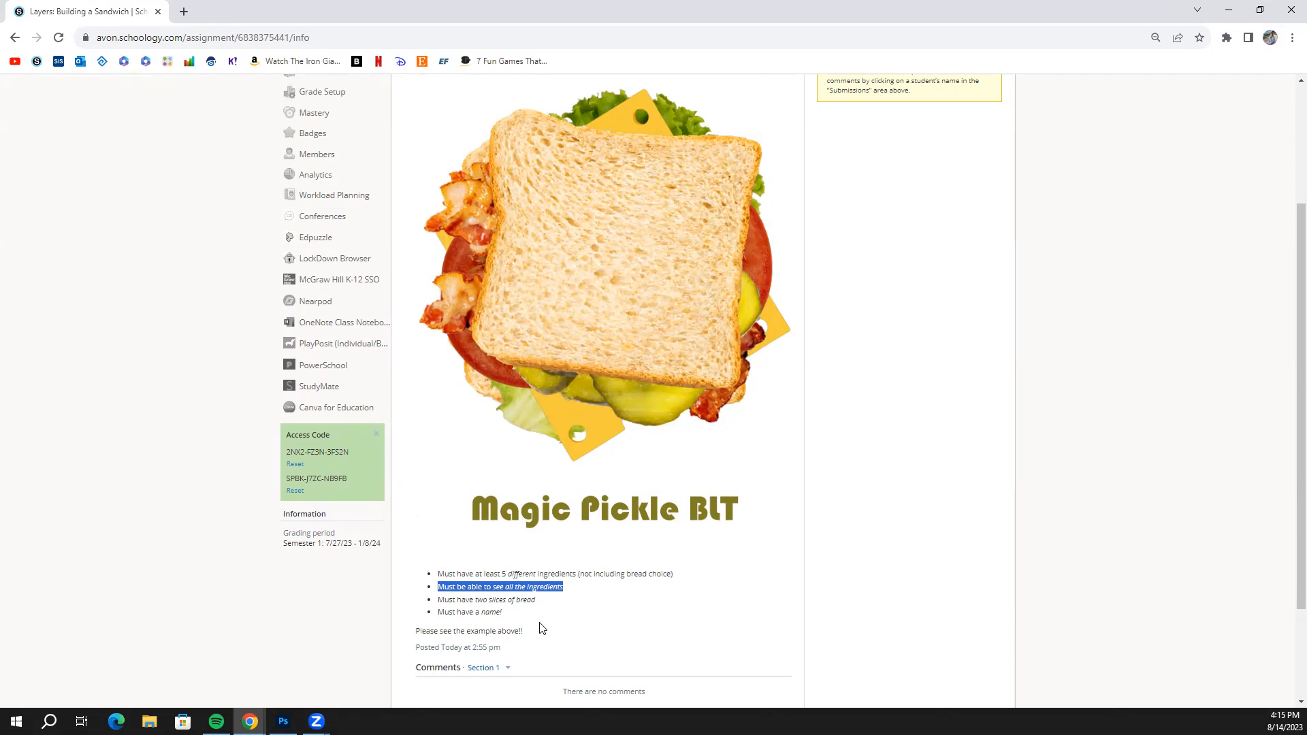
left_click_drag(439, 615, 506, 617)
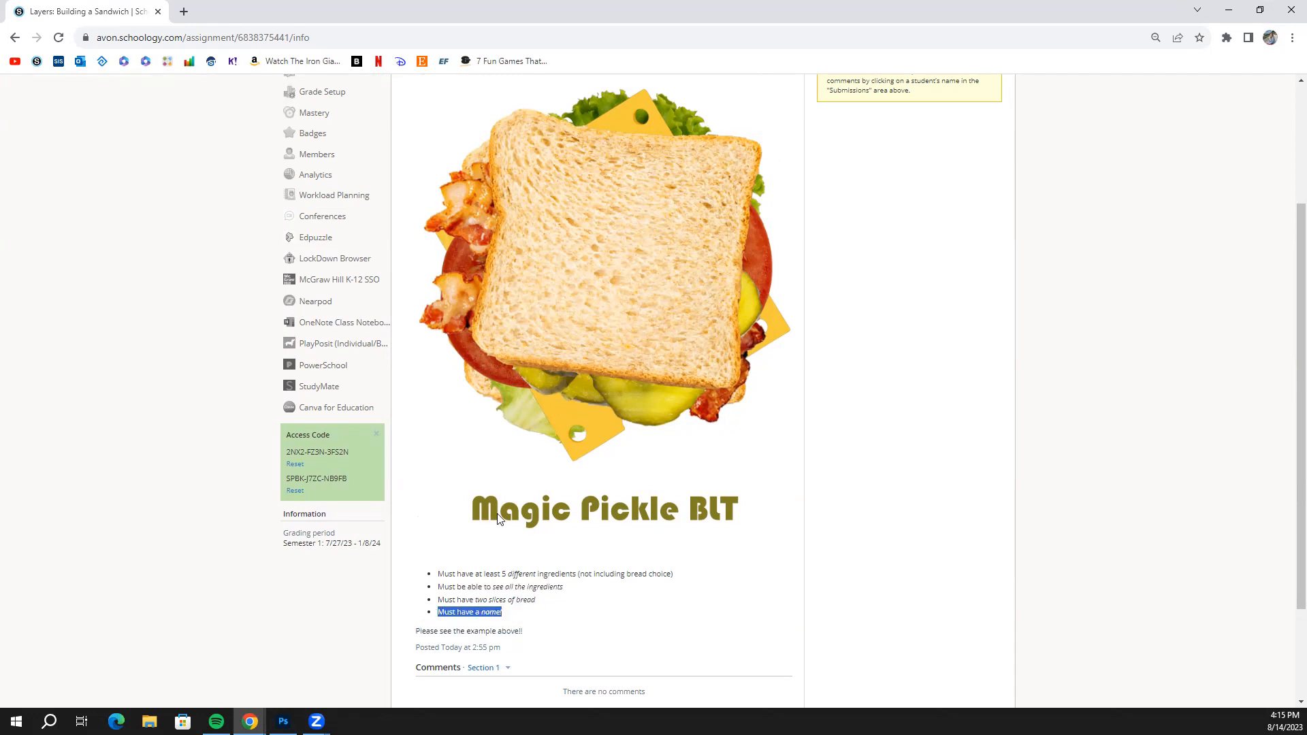
scroll(702, 518, "up", 3)
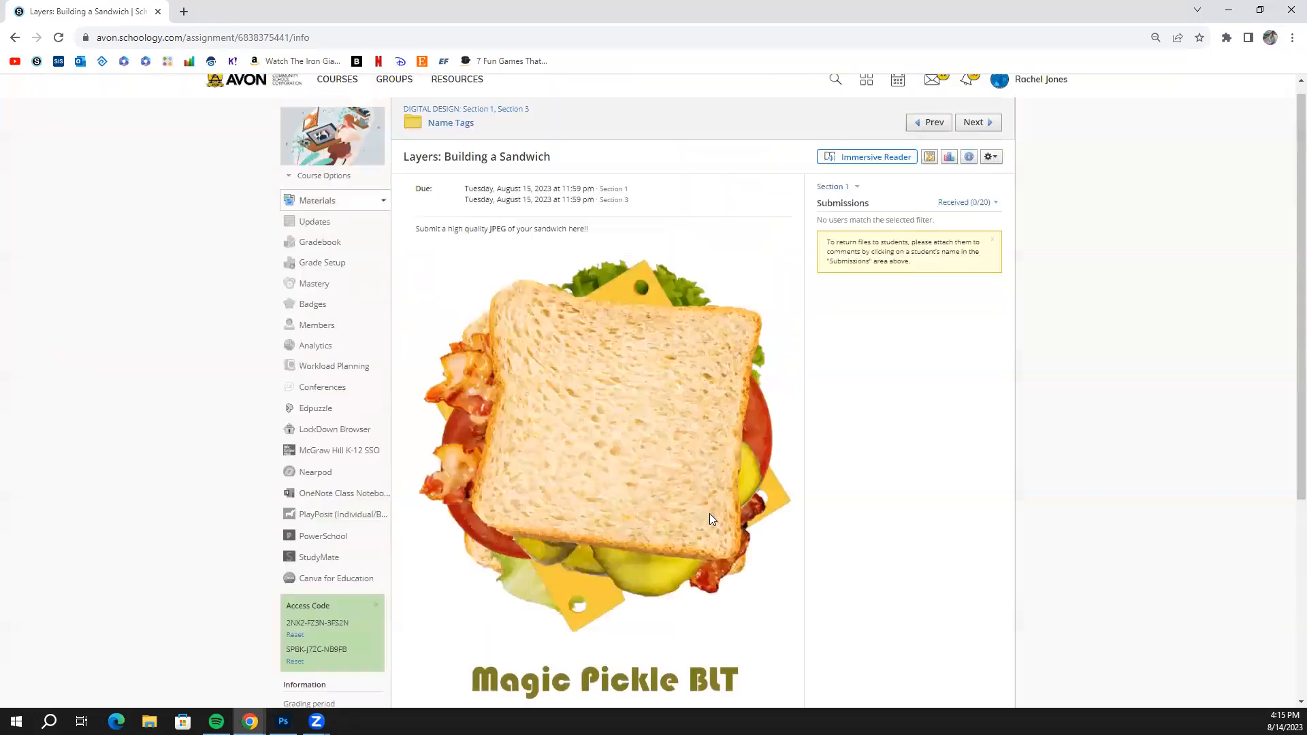
scroll(692, 499, "down", 5)
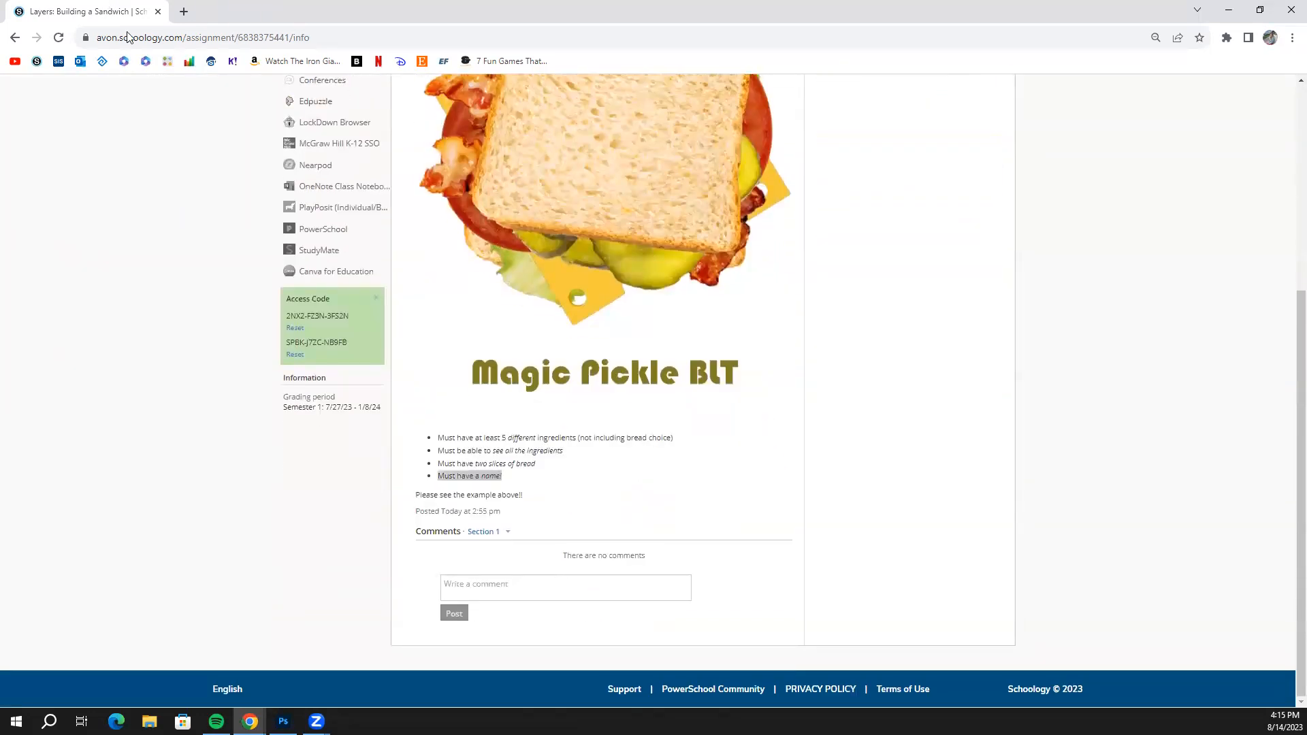
Return to Photoshop, minimize it, and maximize a Chrome window with a new tab.
key("alt+Tab")
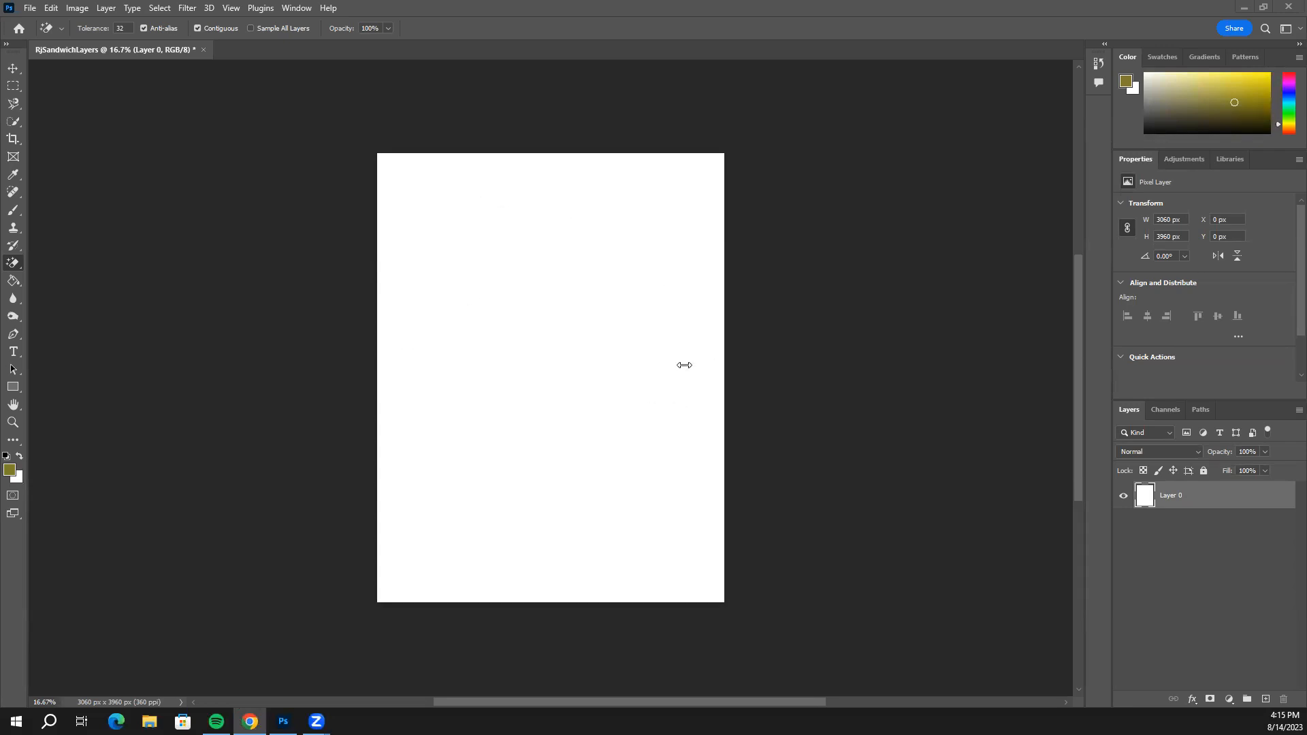
left_click(1244, 8)
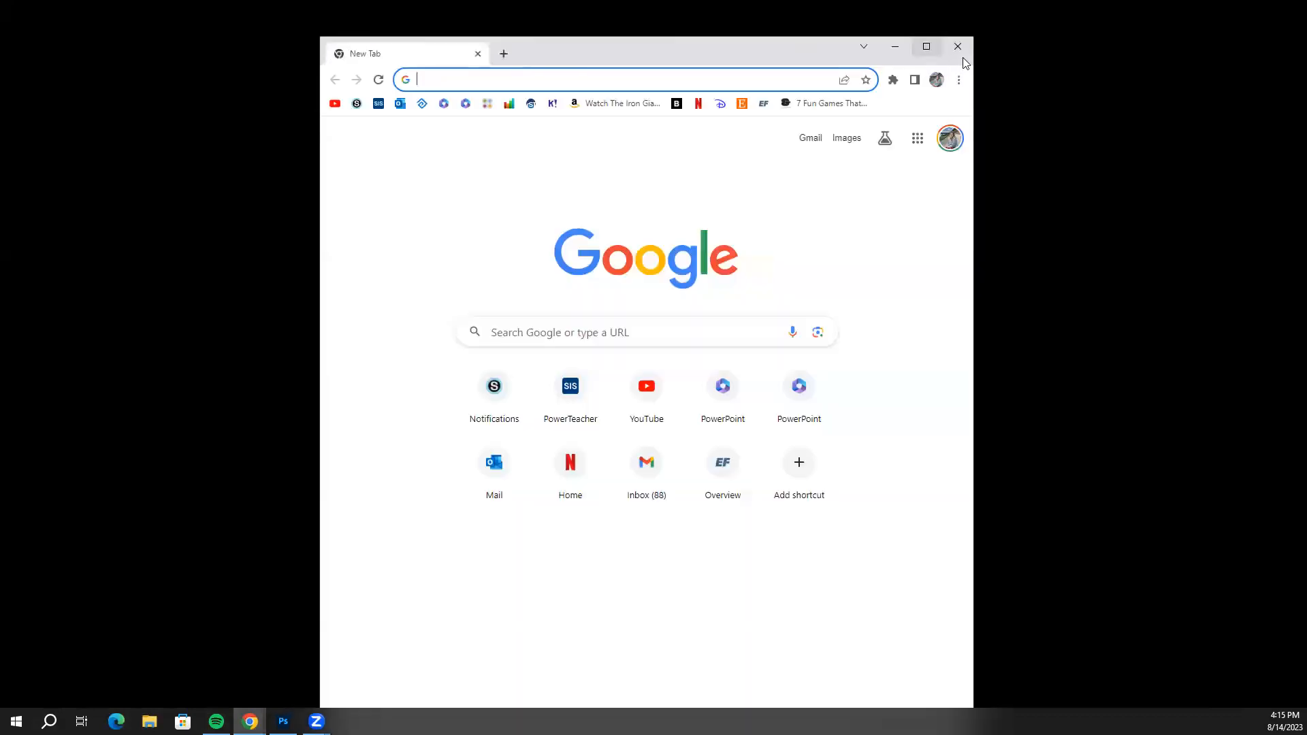
left_click(926, 47)
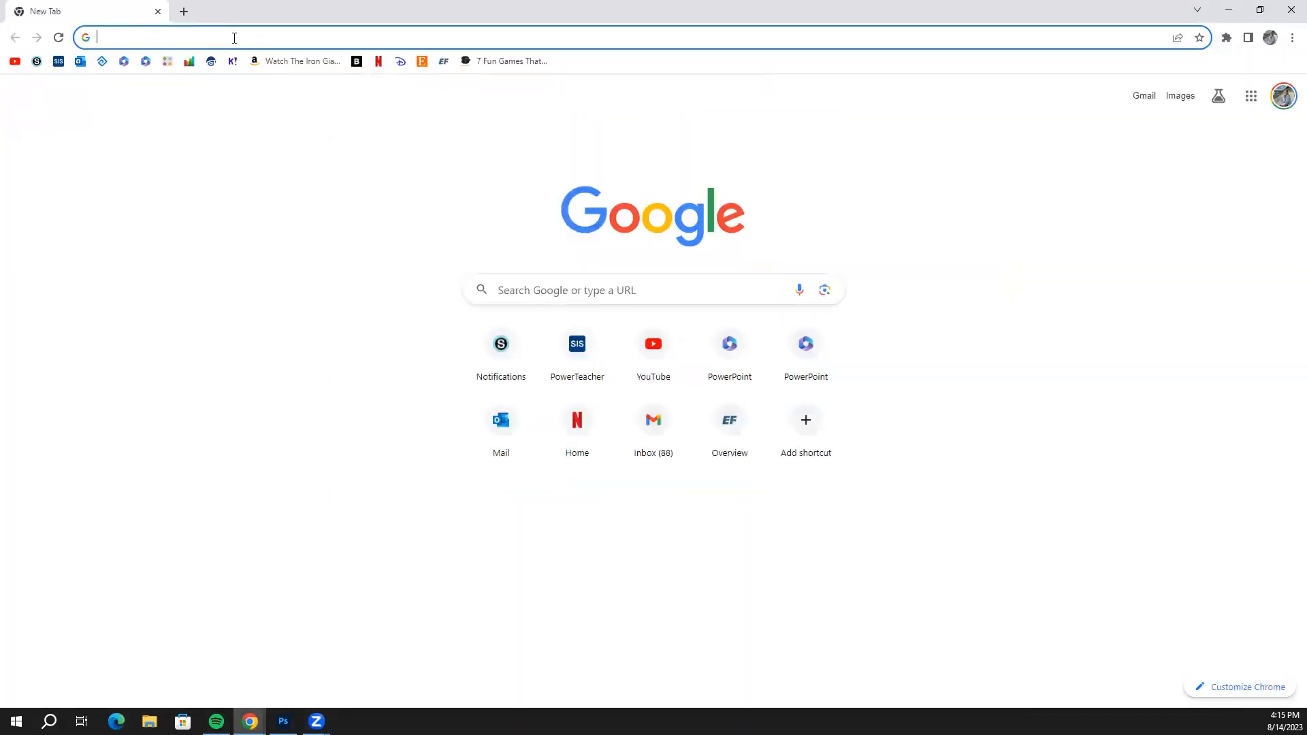
Search Google for "pretzel bun bottom" and show the image results.
type("pret")
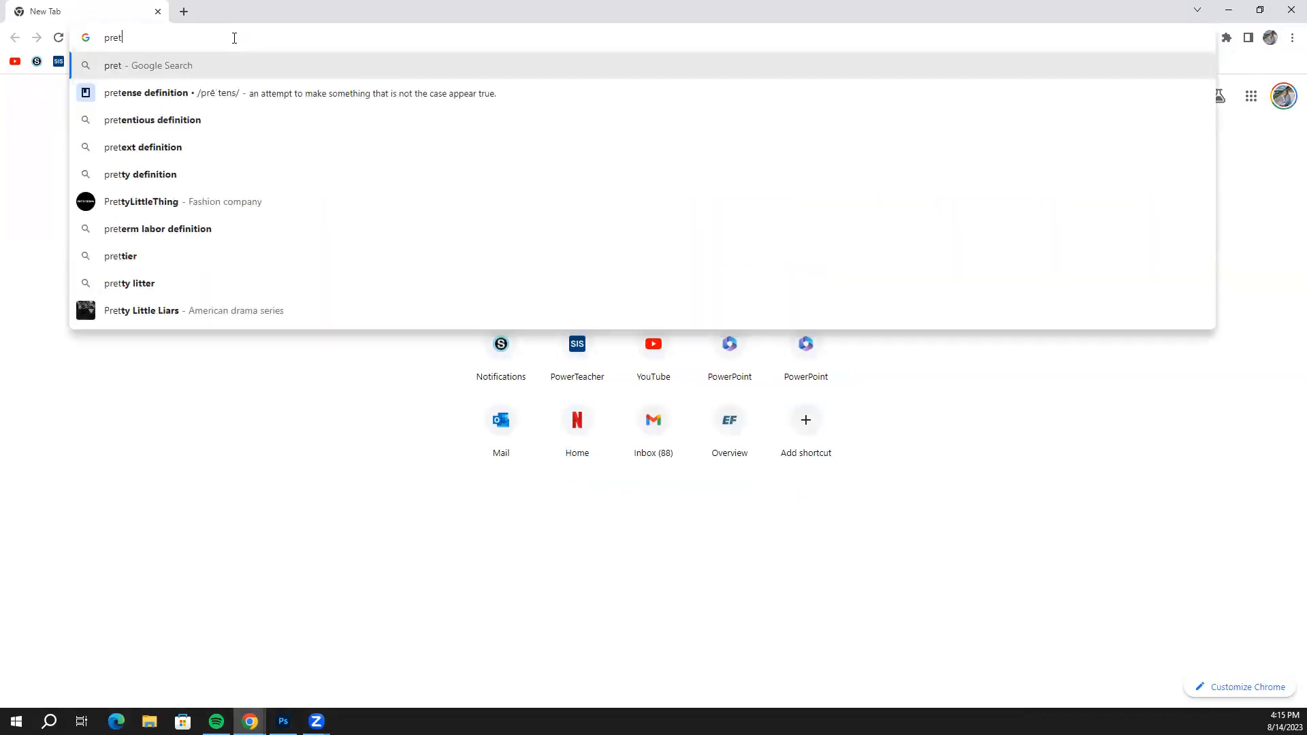
type("zel ")
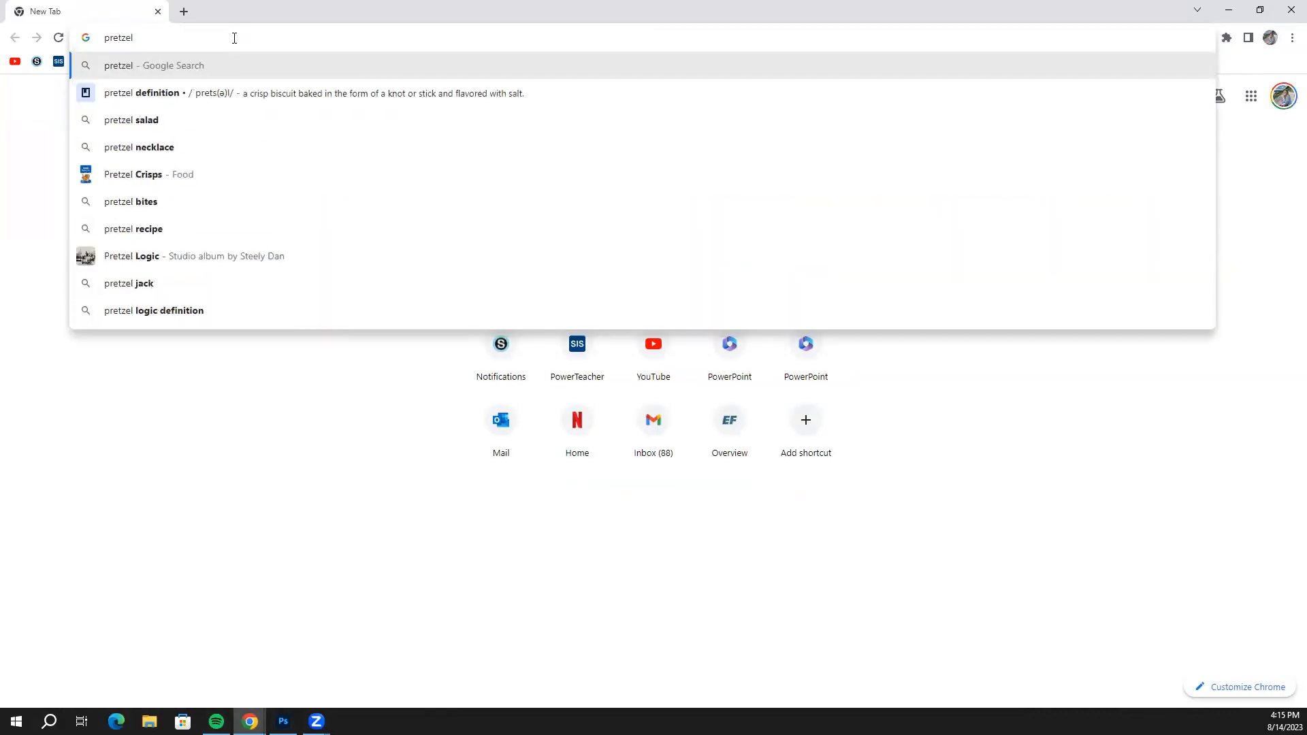
type("bun")
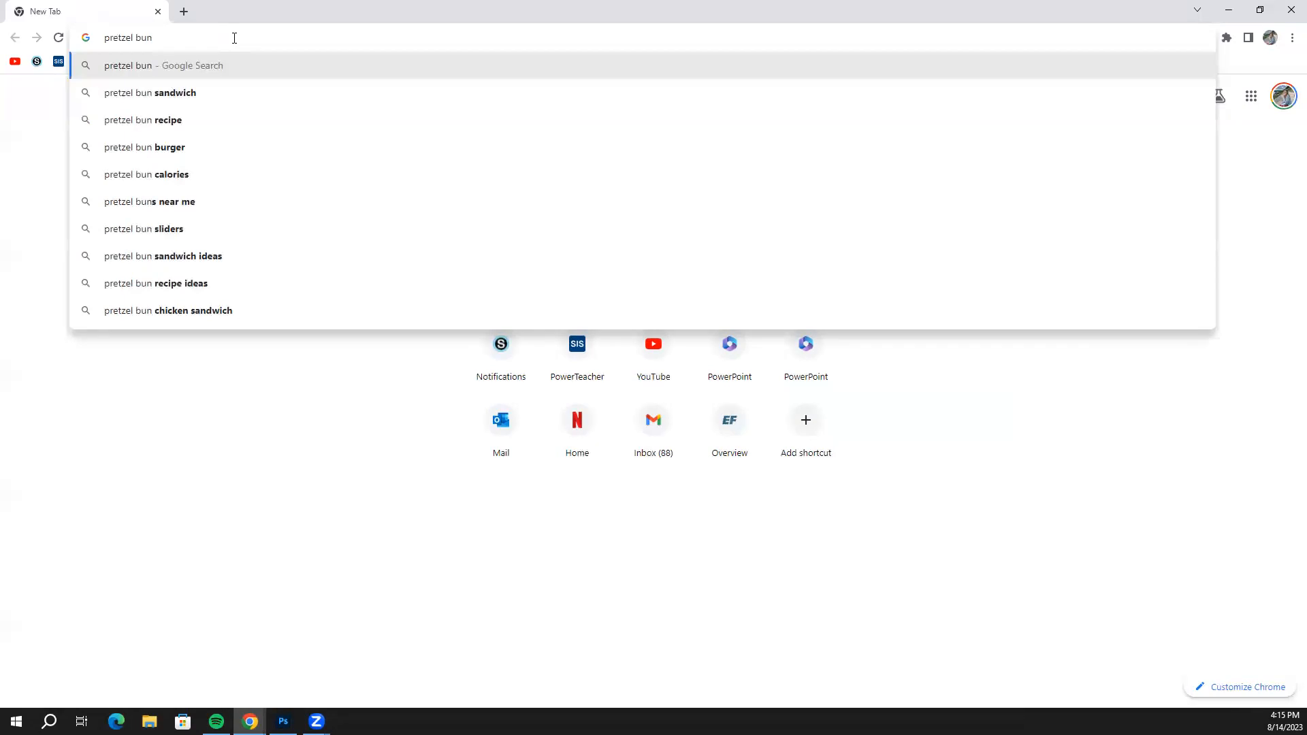
type(" bottom")
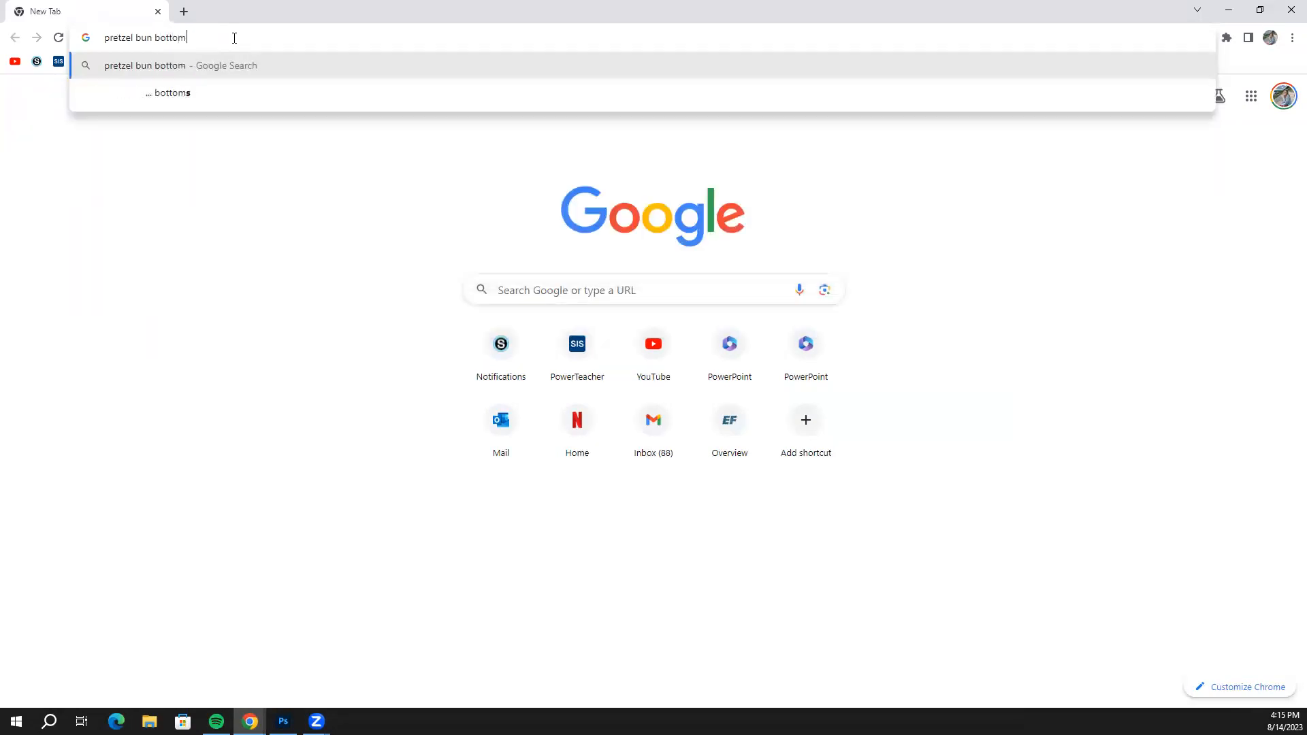
key("Return")
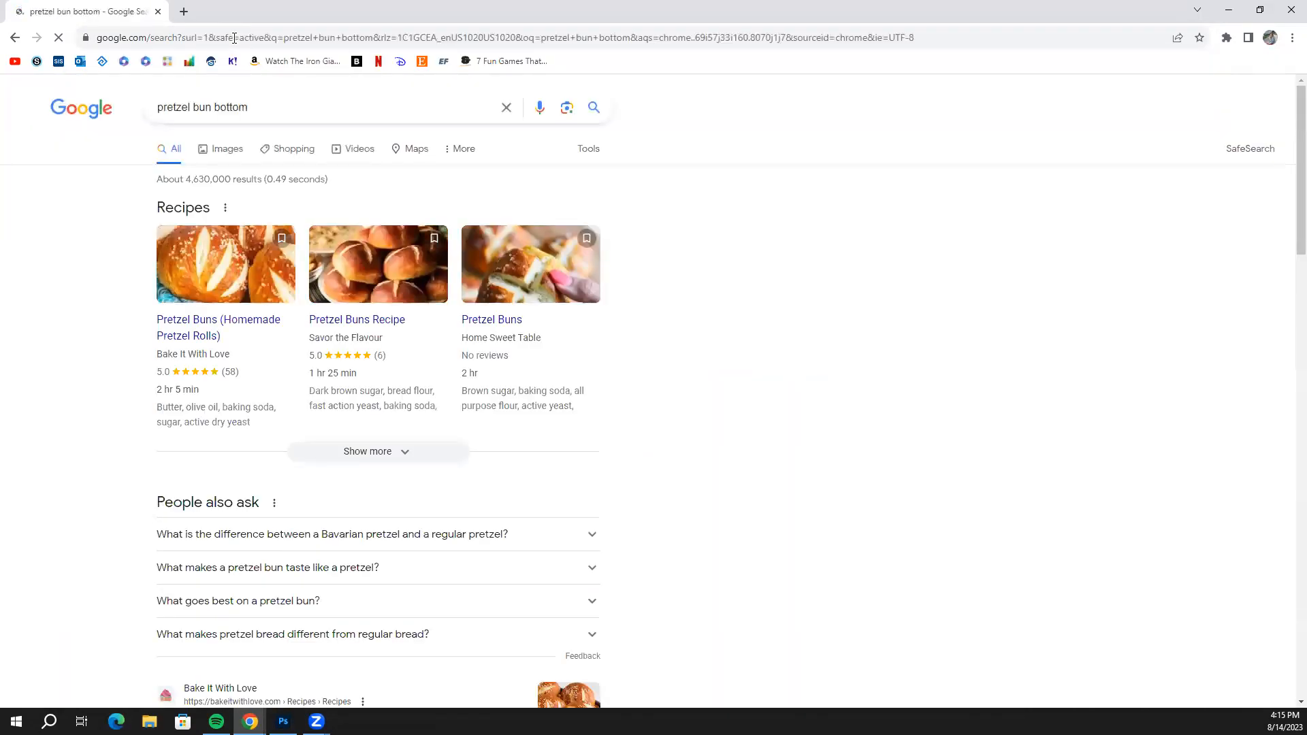
left_click(246, 151)
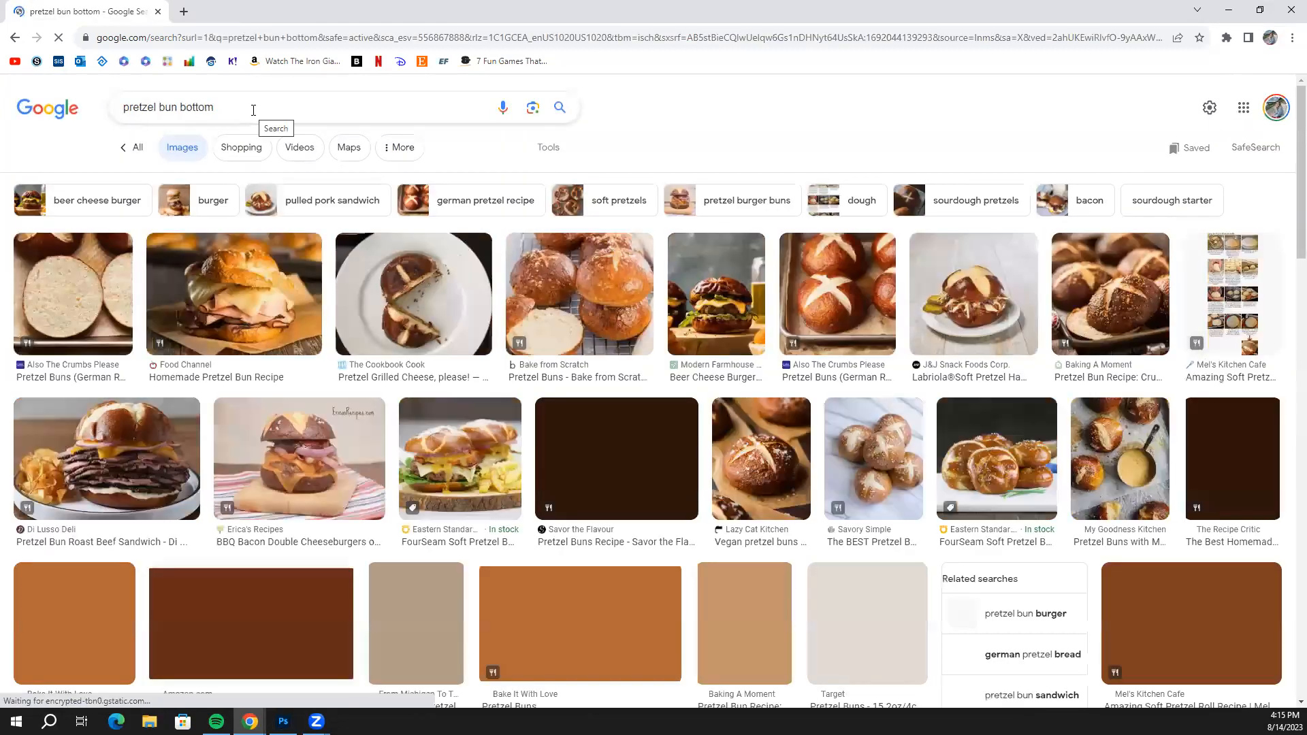
Refine the image search to "pretzel bun bottom png" and browse the results for a usable bun bottom.
left_click(253, 109)
type("png")
key("Return")
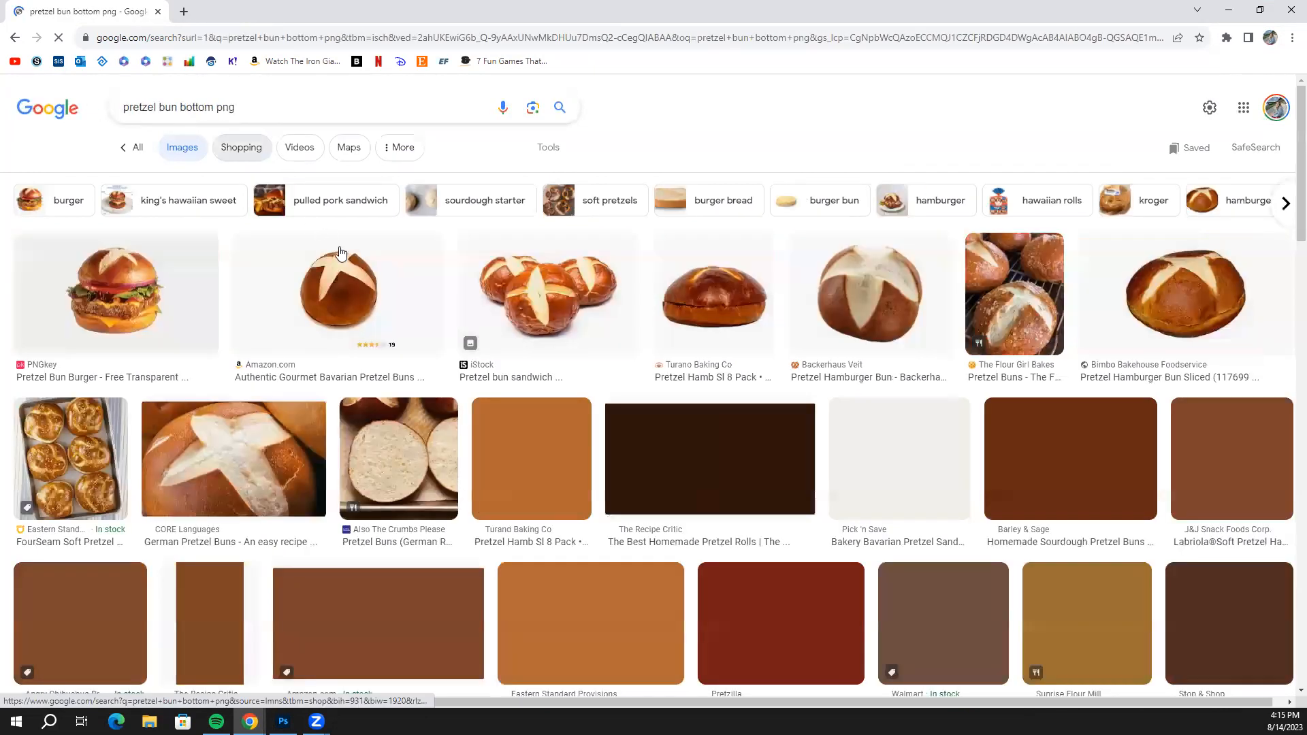
scroll(508, 373, "down", 3)
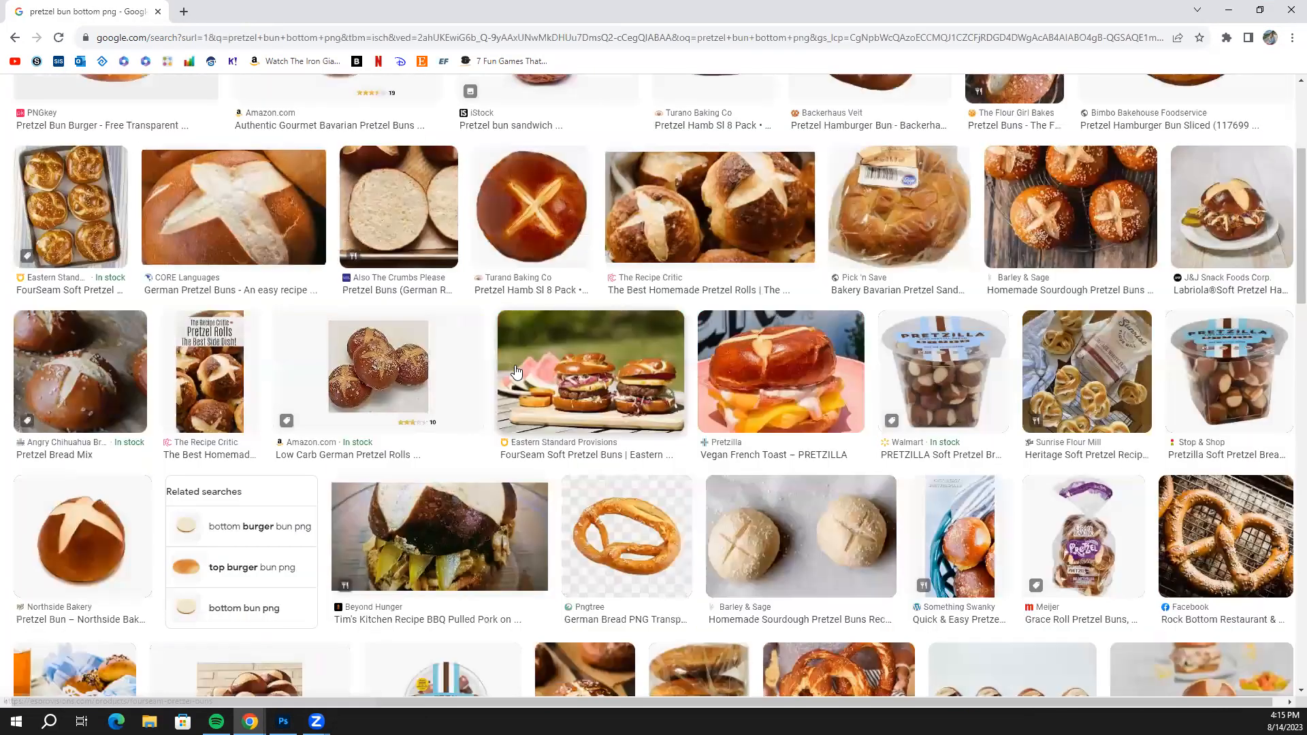
scroll(508, 352, "down", 4)
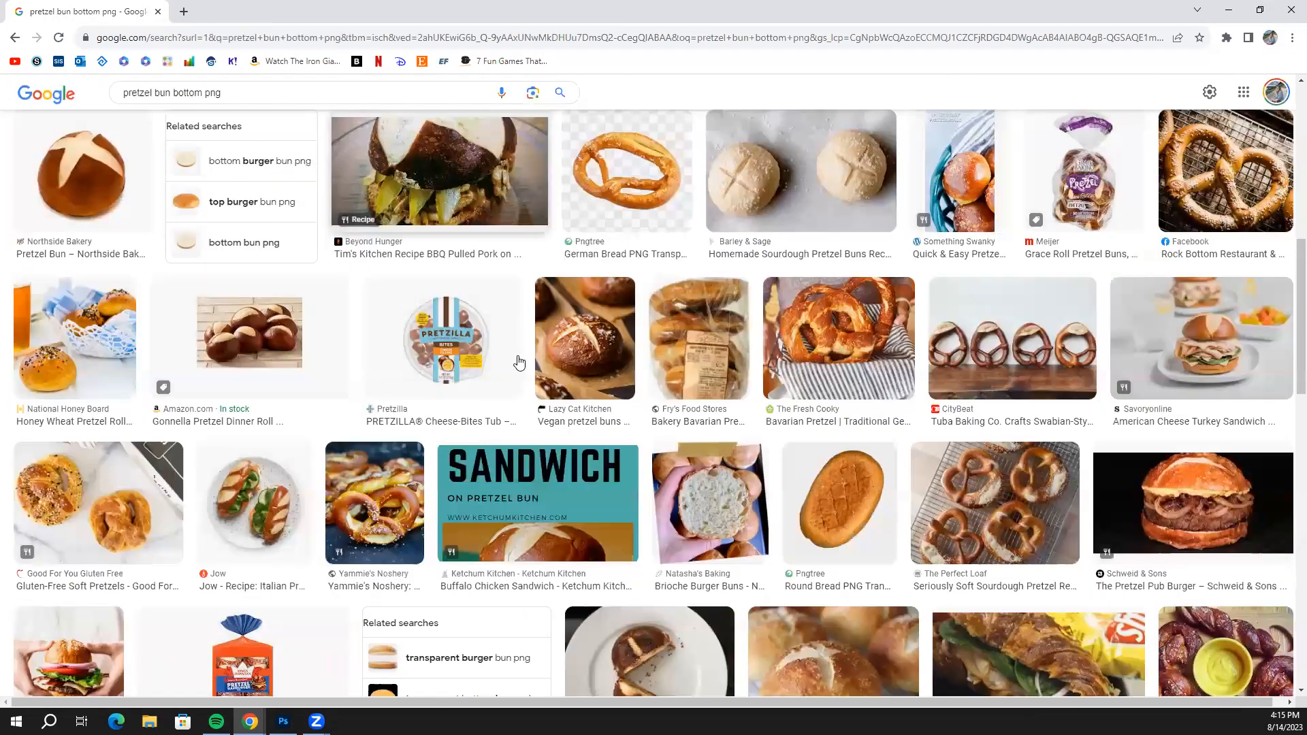
scroll(483, 335, "up", 8)
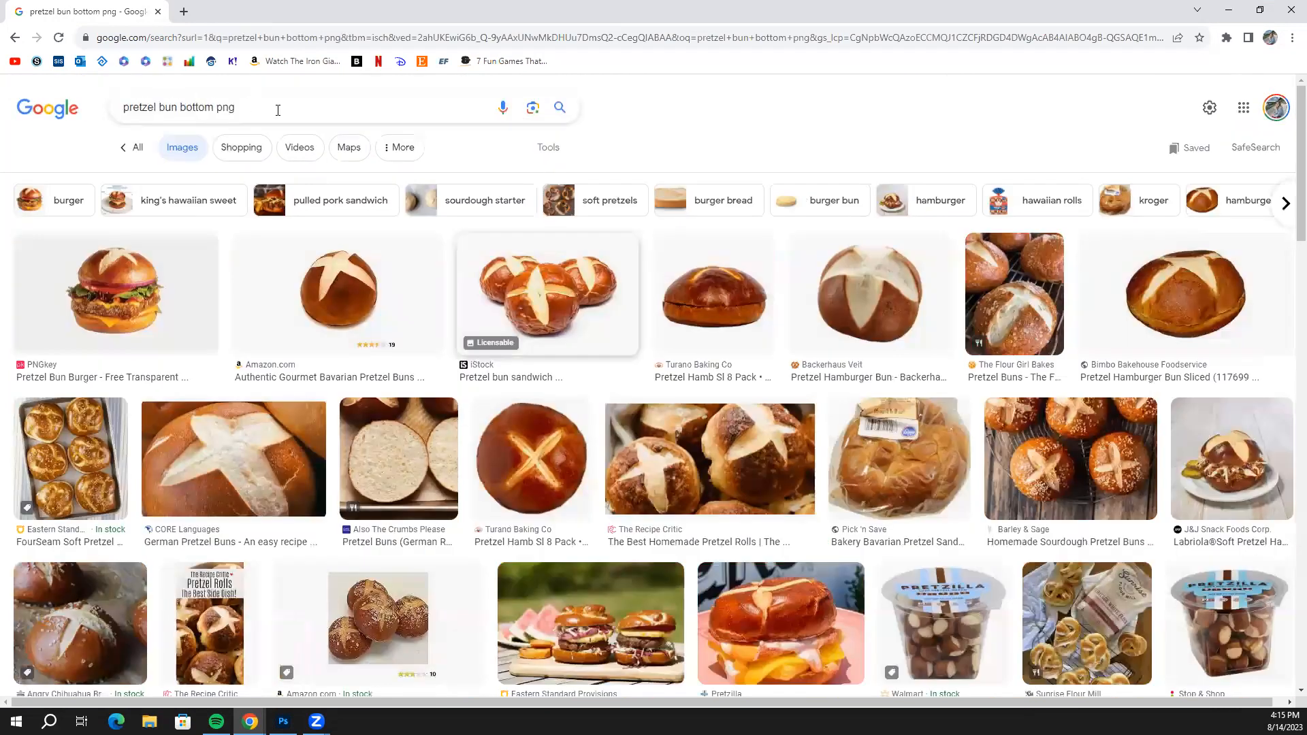
Replace the image search query with "bread png" and run it.
left_click_drag(277, 110, 95, 127)
key("BackSpace")
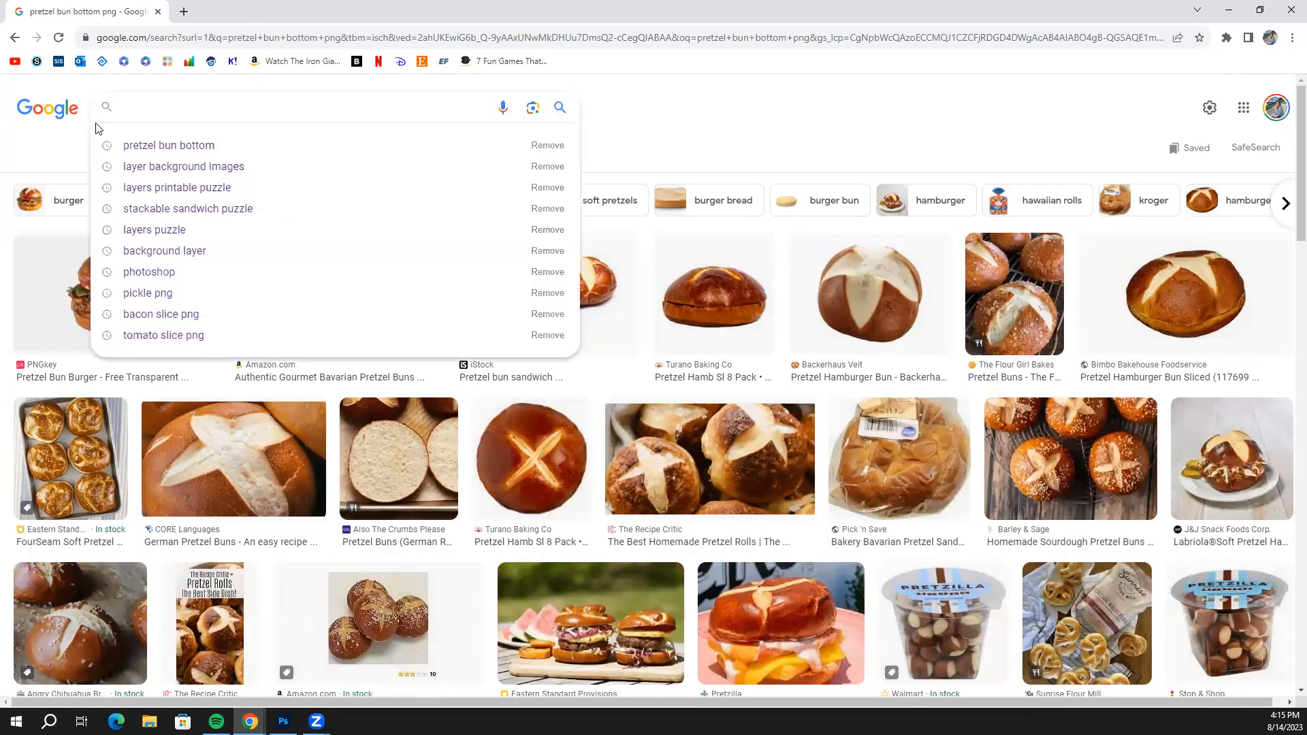
type("bread png")
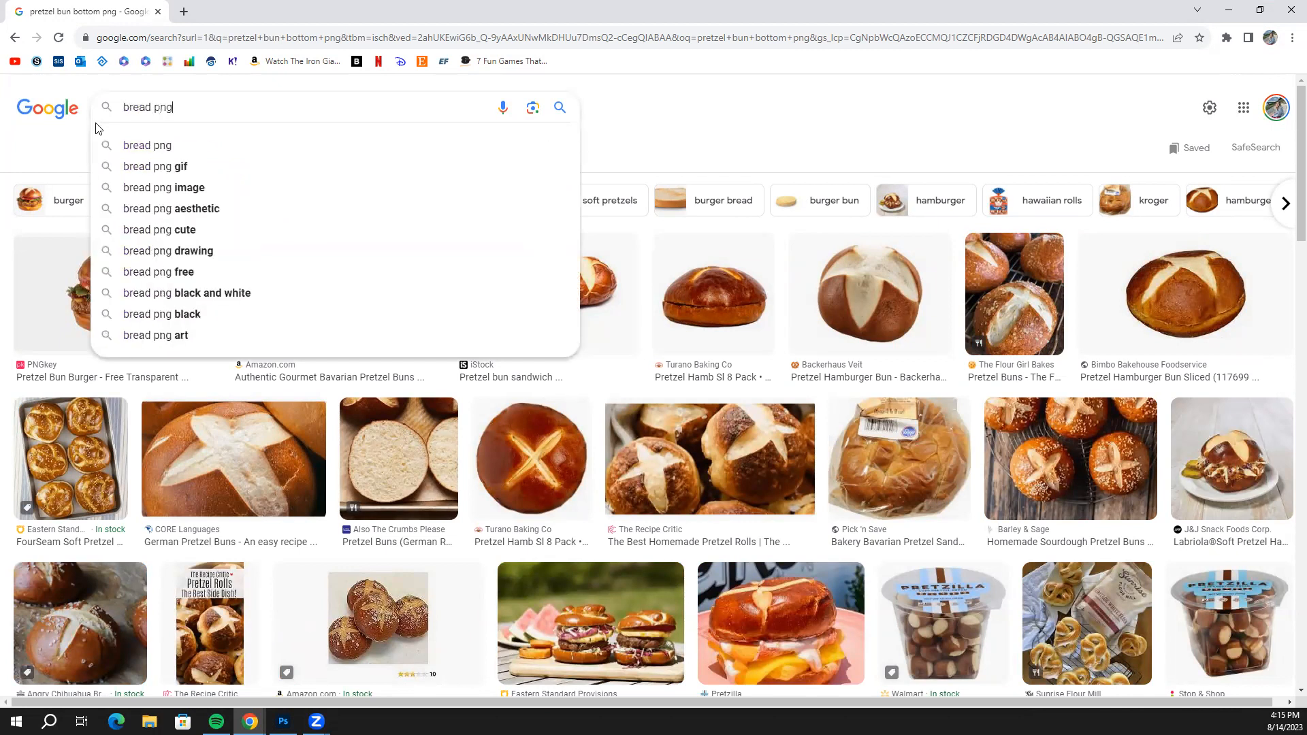
key("Return")
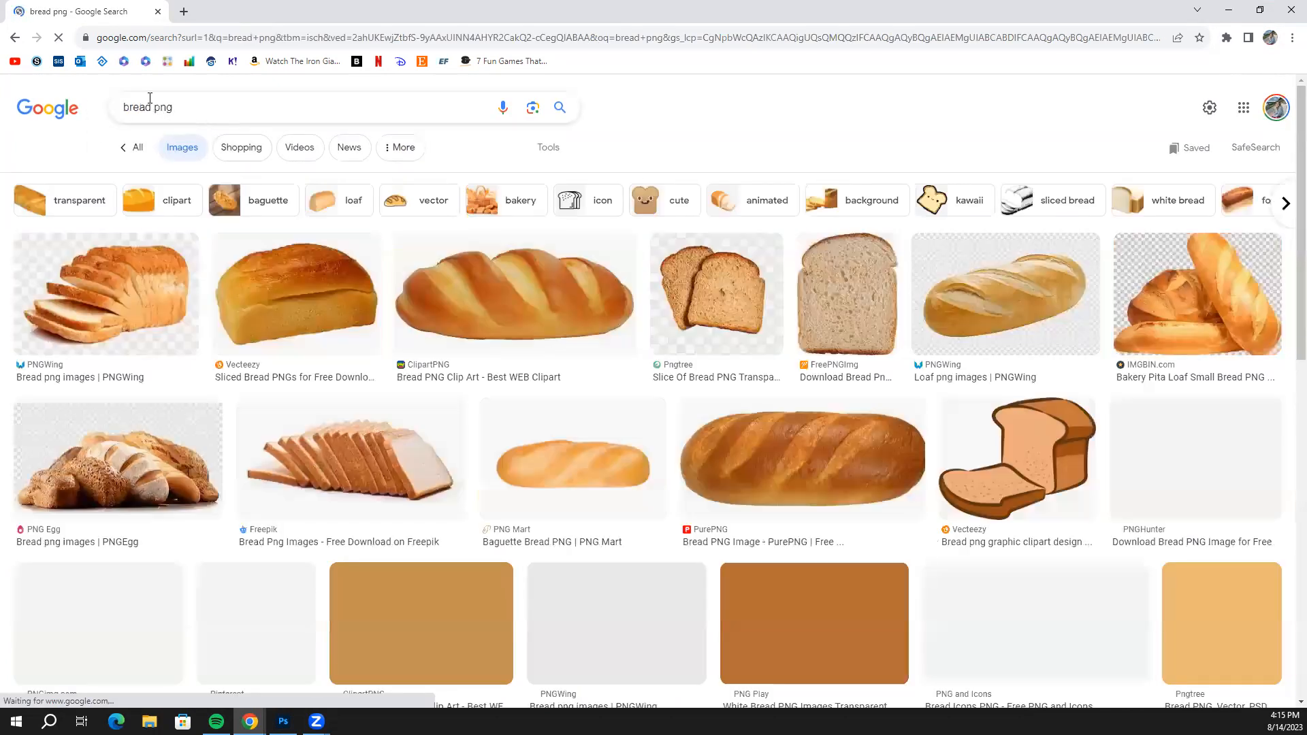
Refine the image search to "bread png transparent" and browse the results for a bread slice.
left_click(189, 115)
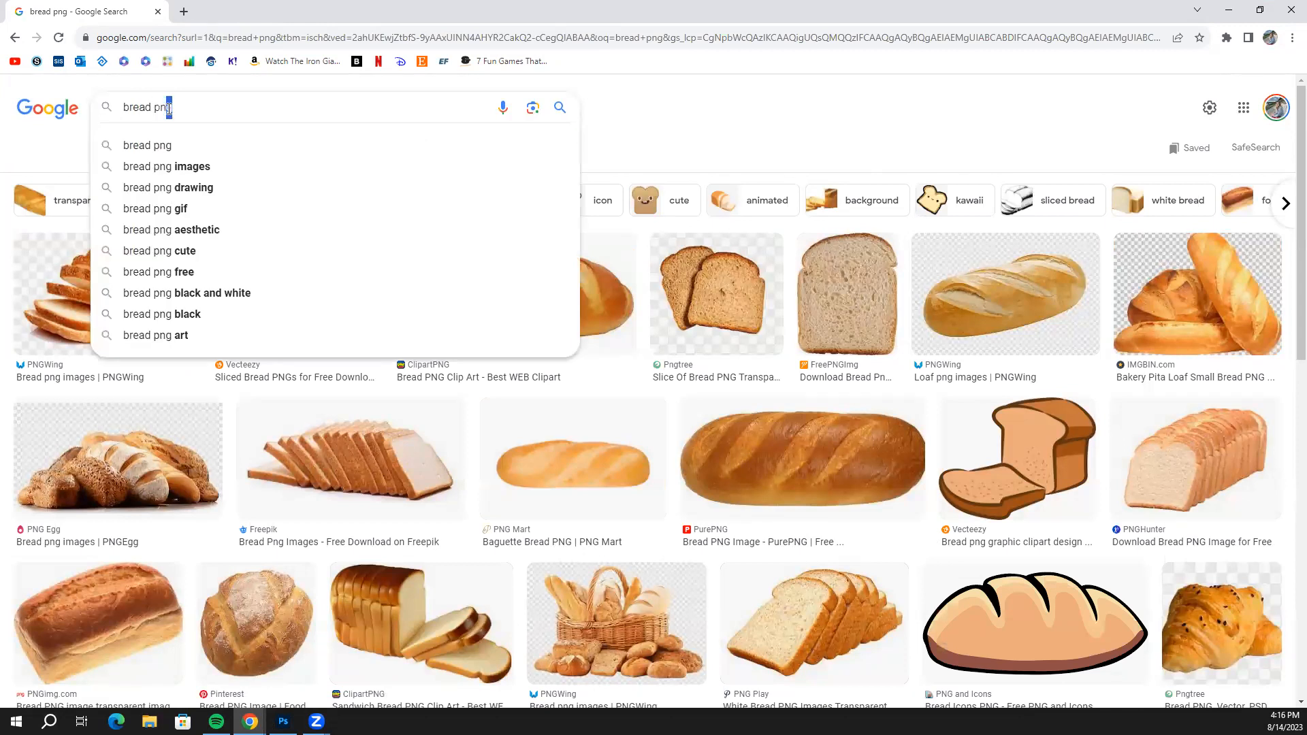
type("trans")
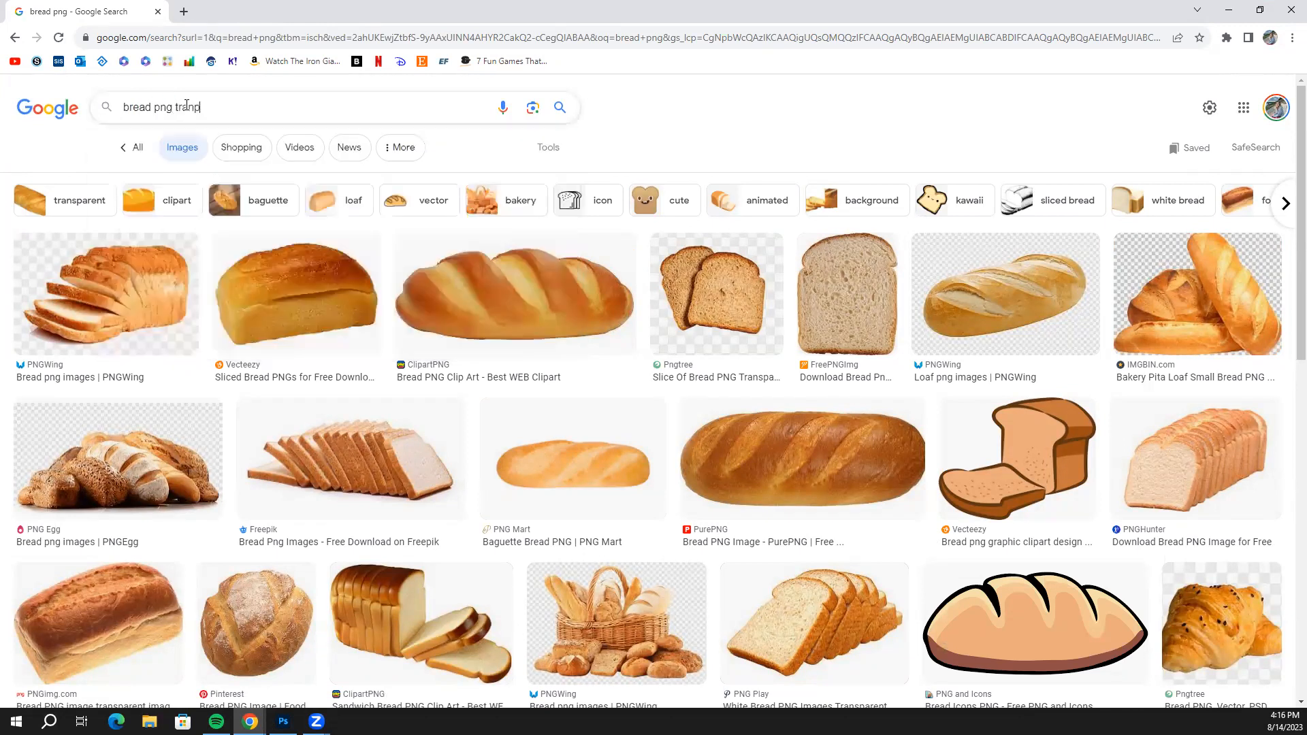
type("parent")
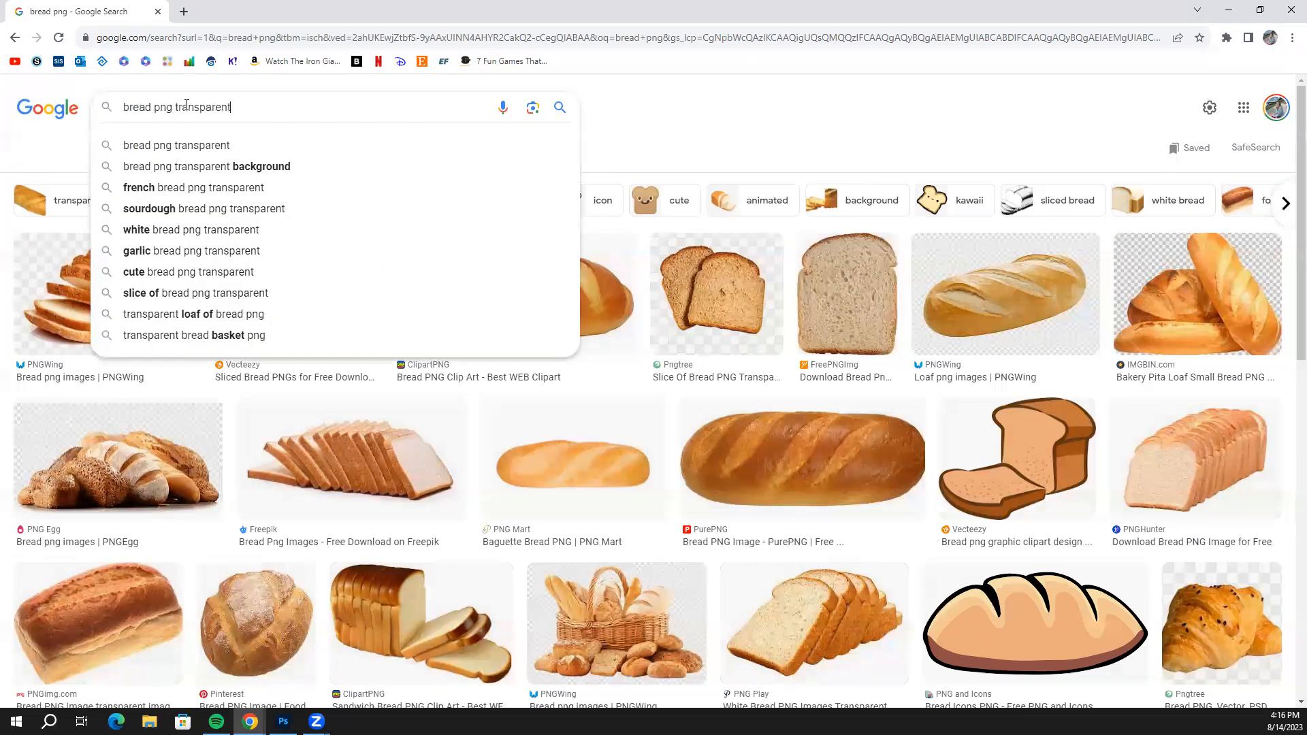
key("Return")
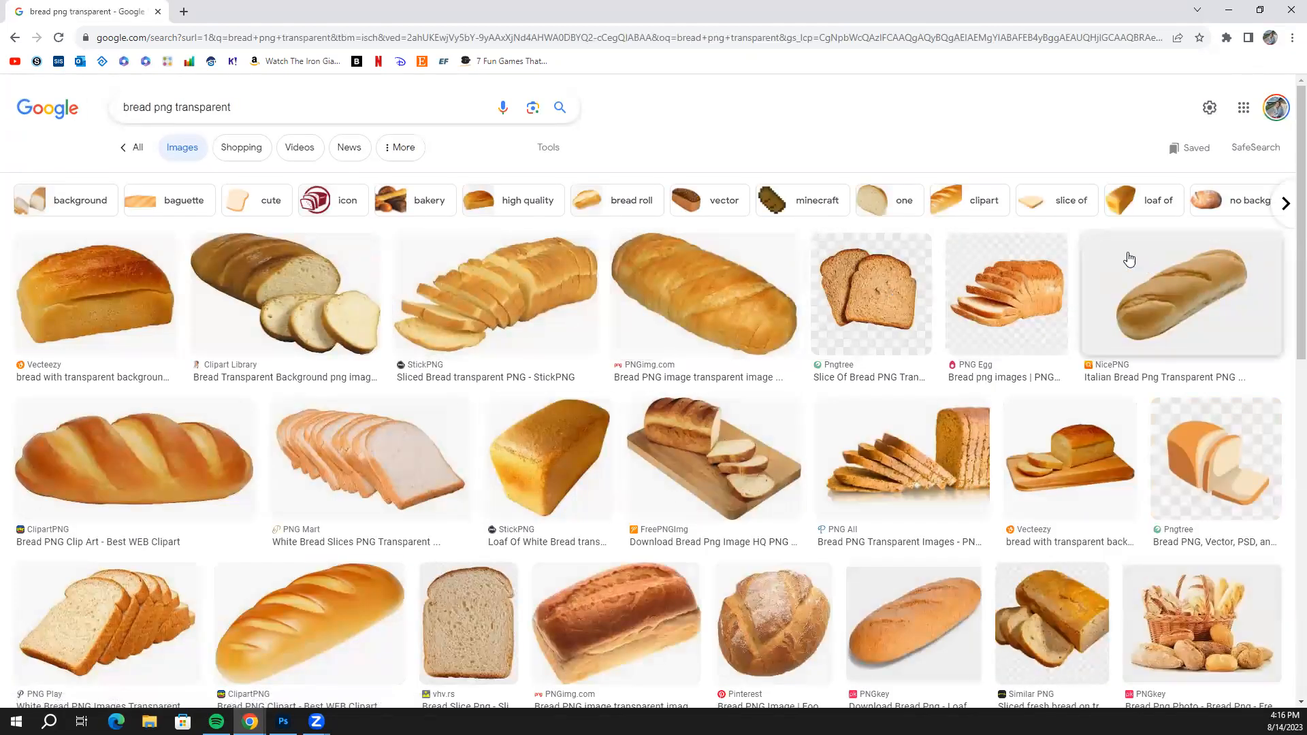
scroll(694, 388, "down", 2)
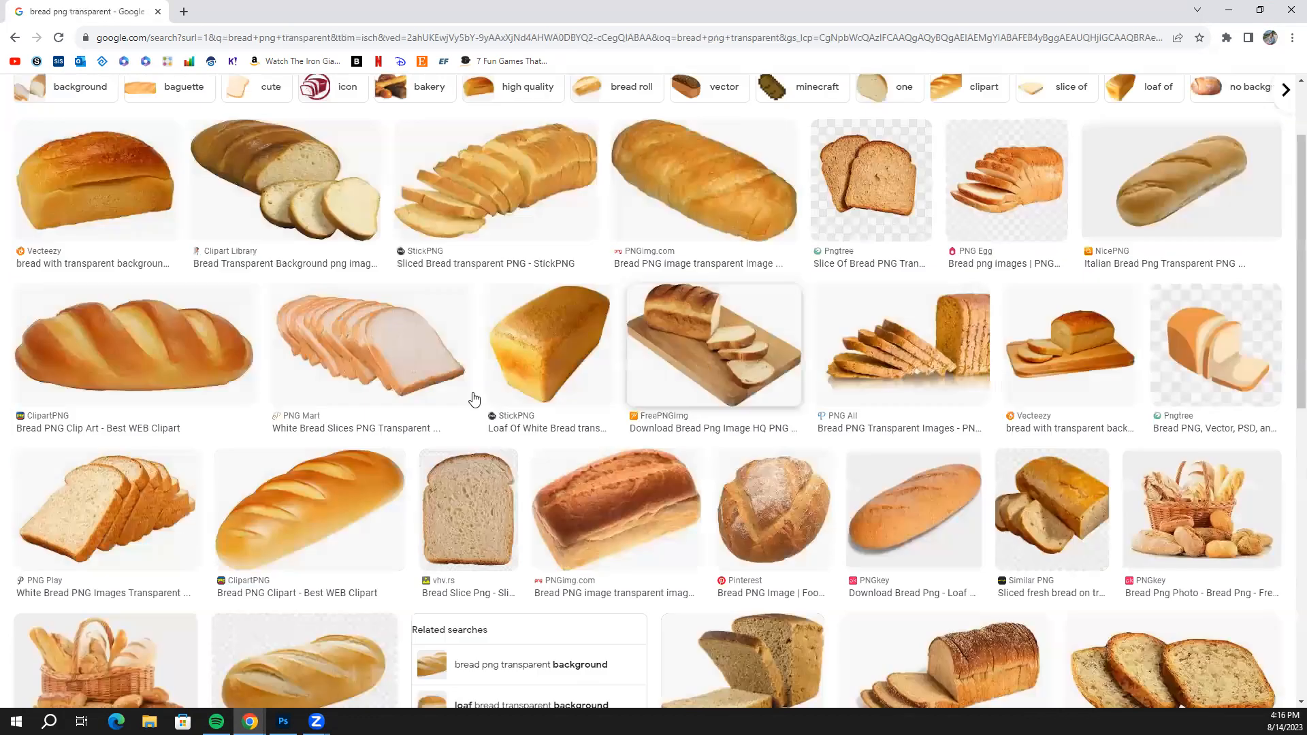
Browse the "bread png transparent" image results for a suitable single slice of bread.
scroll(367, 391, "down", 5)
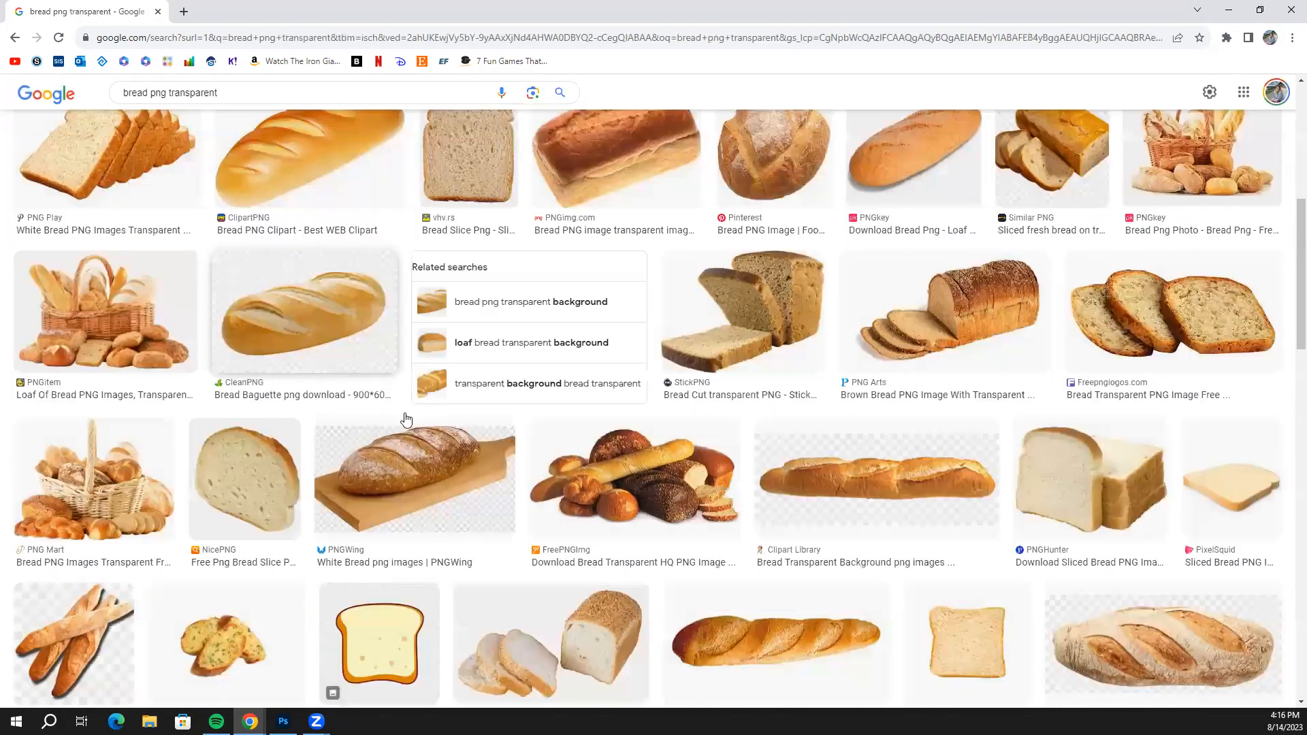
scroll(407, 418, "down", 4)
scroll(405, 415, "up", 11)
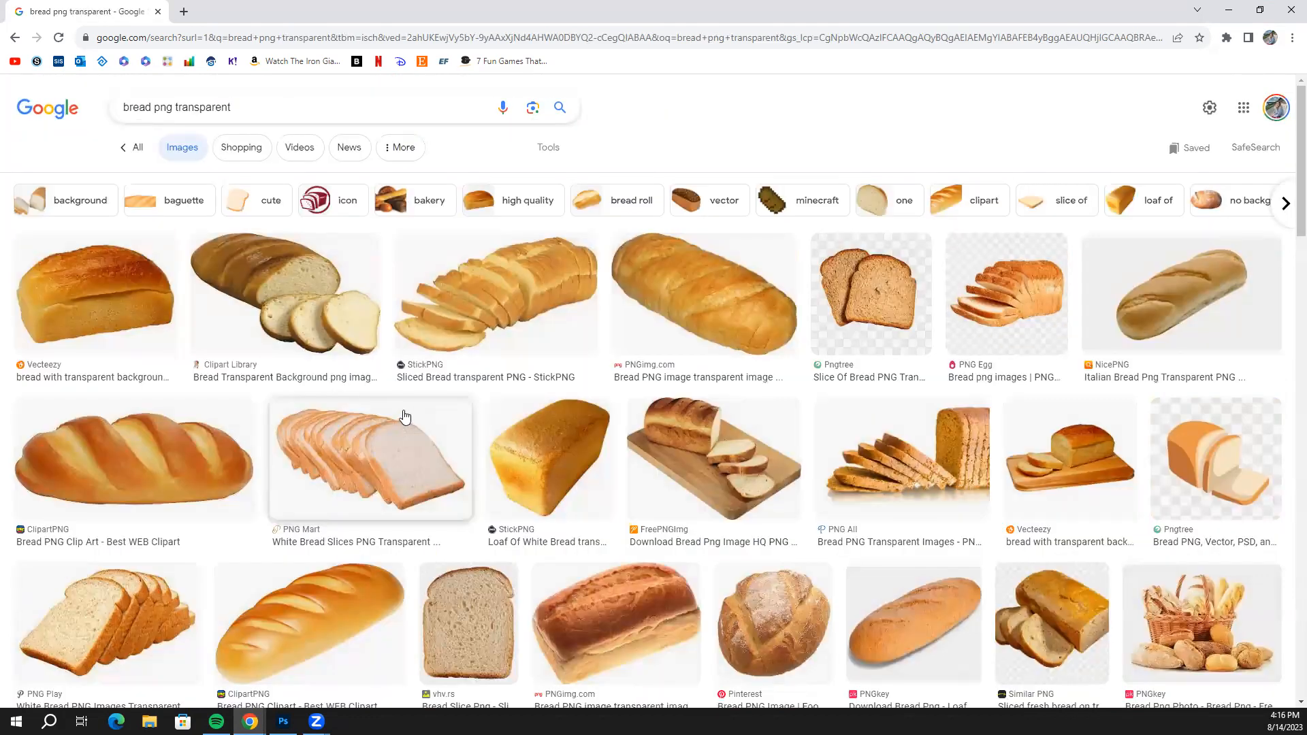
scroll(426, 407, "down", 3)
scroll(308, 308, "down", 5)
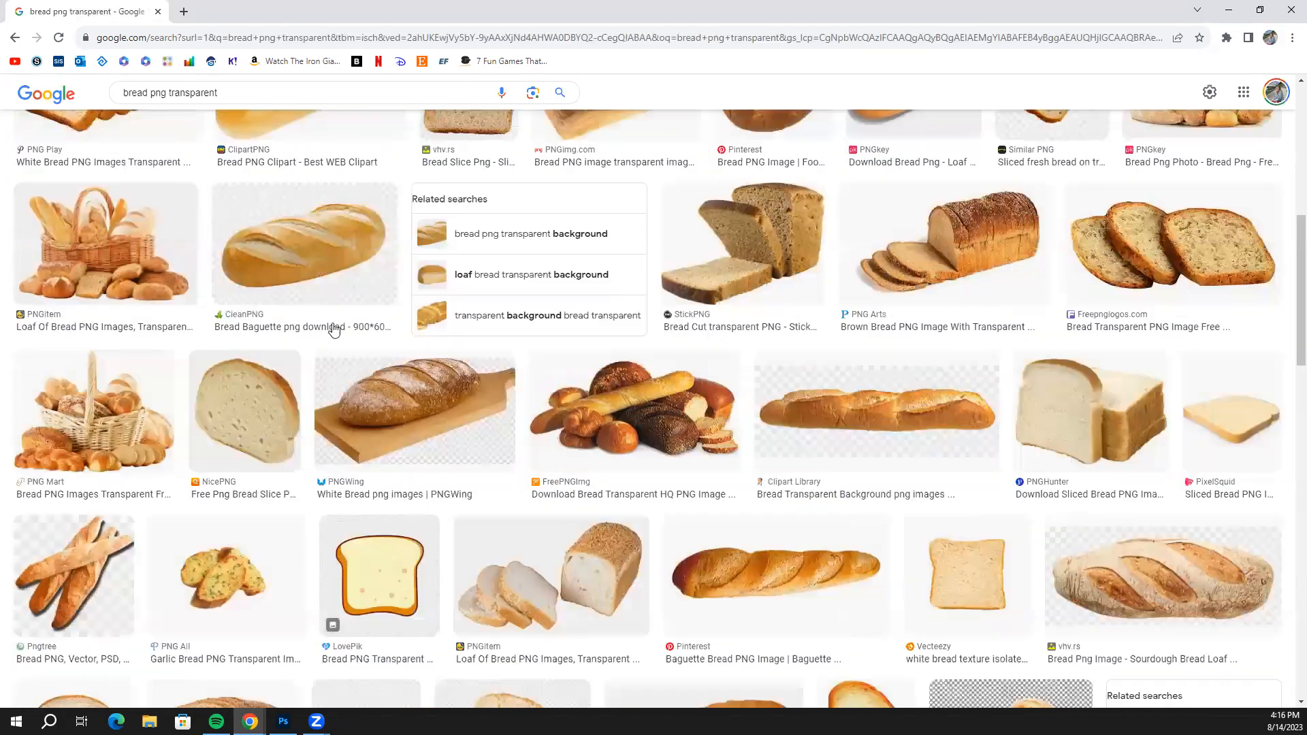
scroll(613, 426, "down", 2)
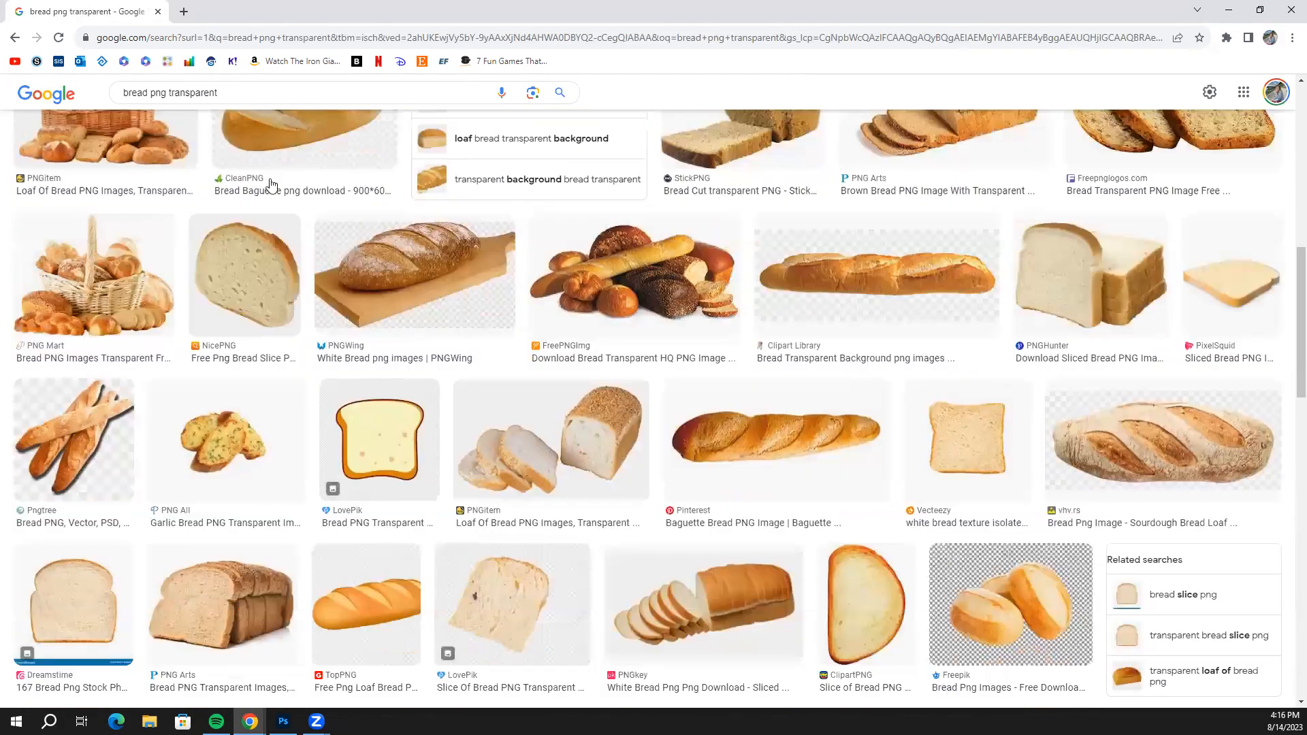
double_click(149, 94)
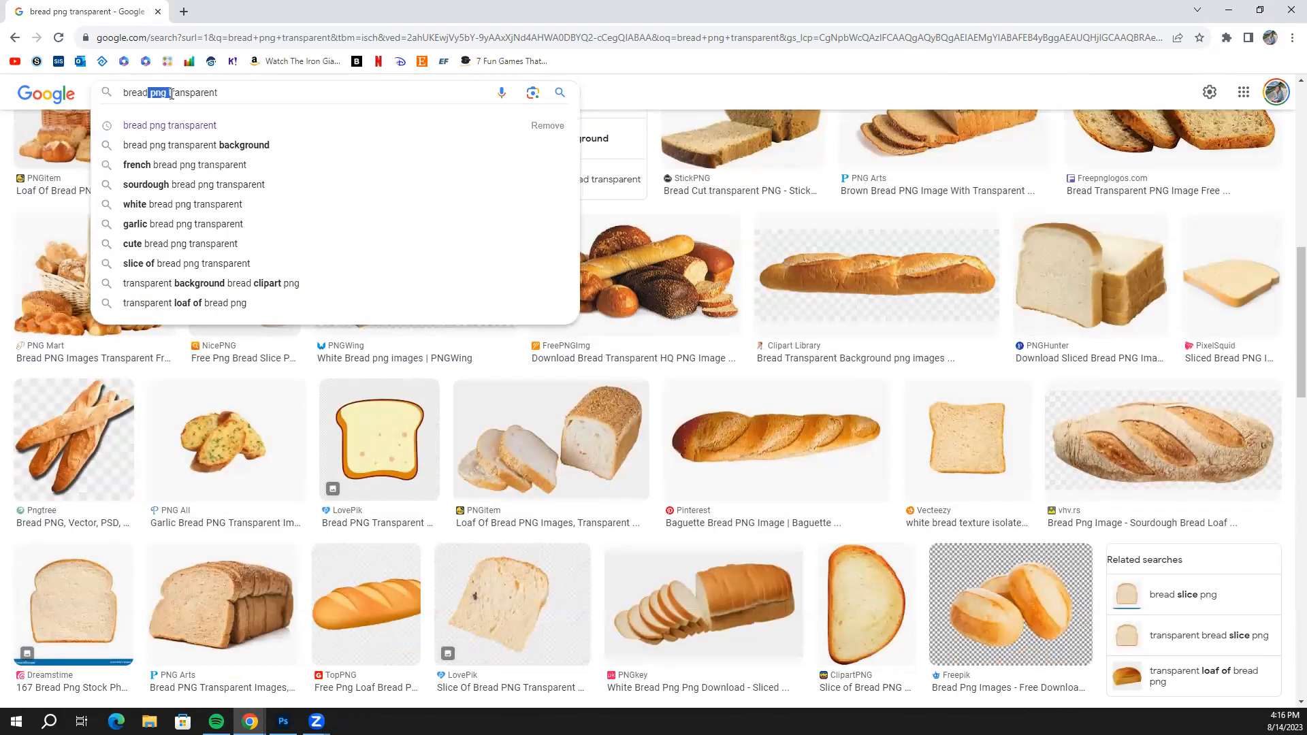
left_click_drag(234, 93, 174, 96)
left_click(616, 111)
scroll(770, 210, "down", 1)
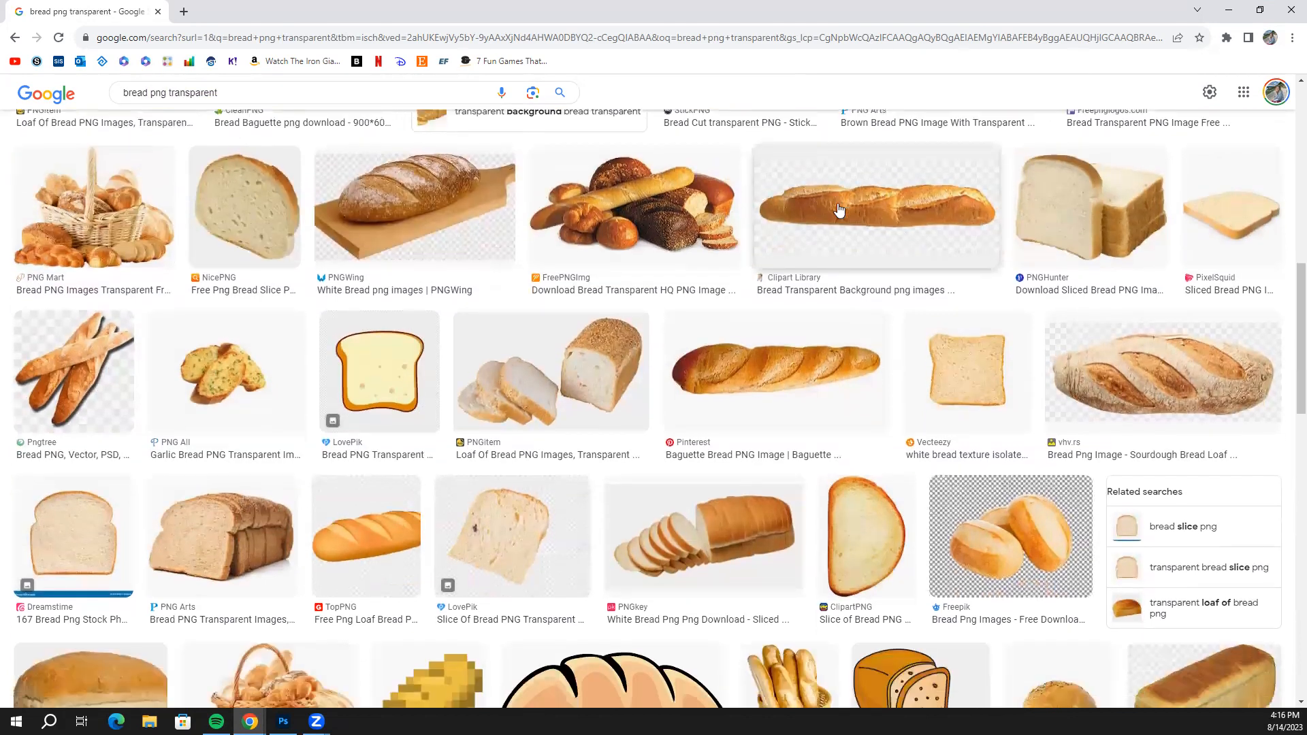
scroll(960, 391, "down", 3)
scroll(897, 393, "down", 1)
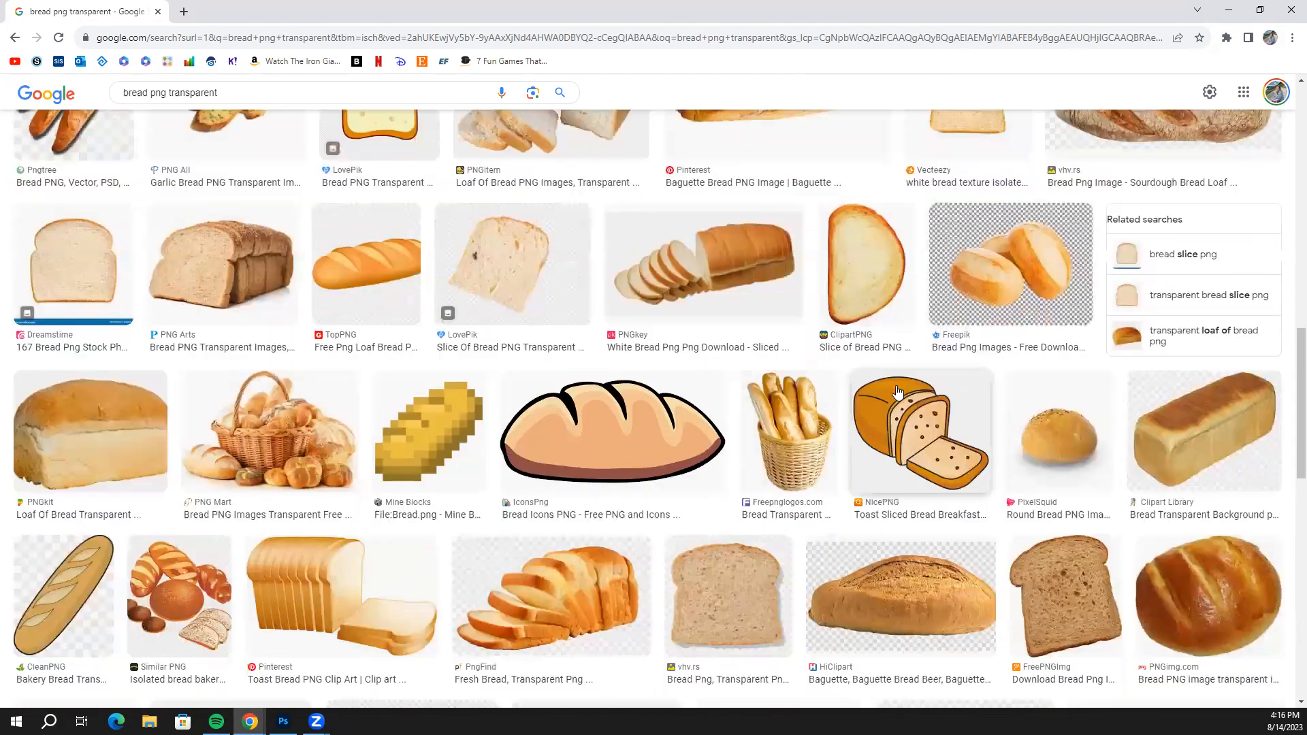
Preview the ClipartPNG "Slice of Bread PNG Clip Art" result, check its transparent background and related images, and copy the image.
left_click(857, 292)
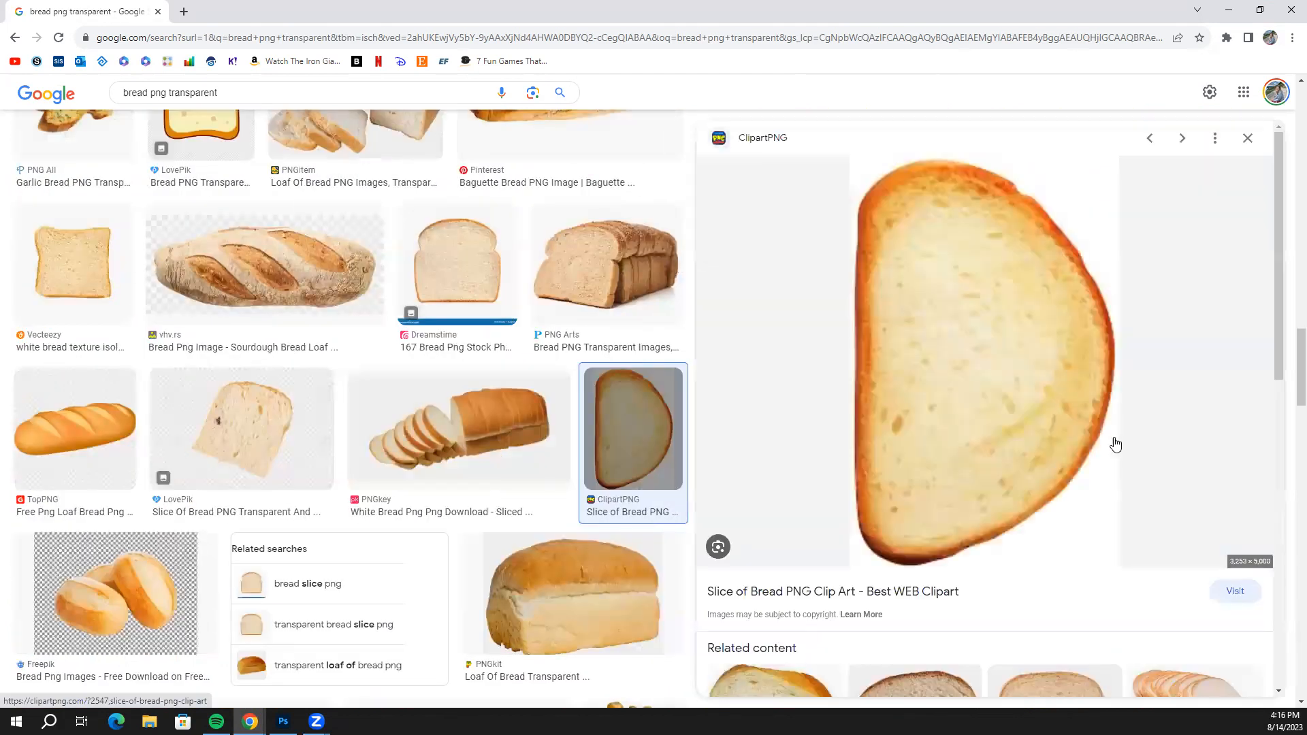
scroll(953, 299, "down", 1)
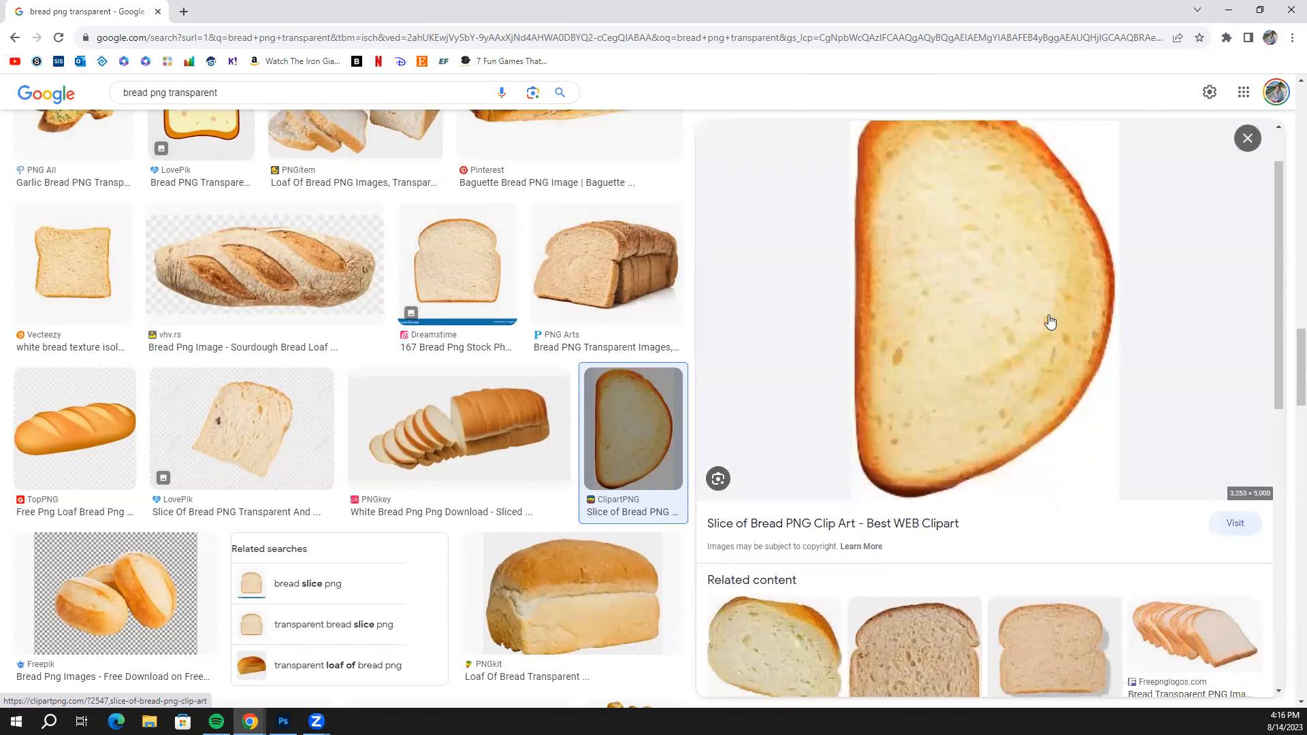
scroll(1052, 327, "up", 1)
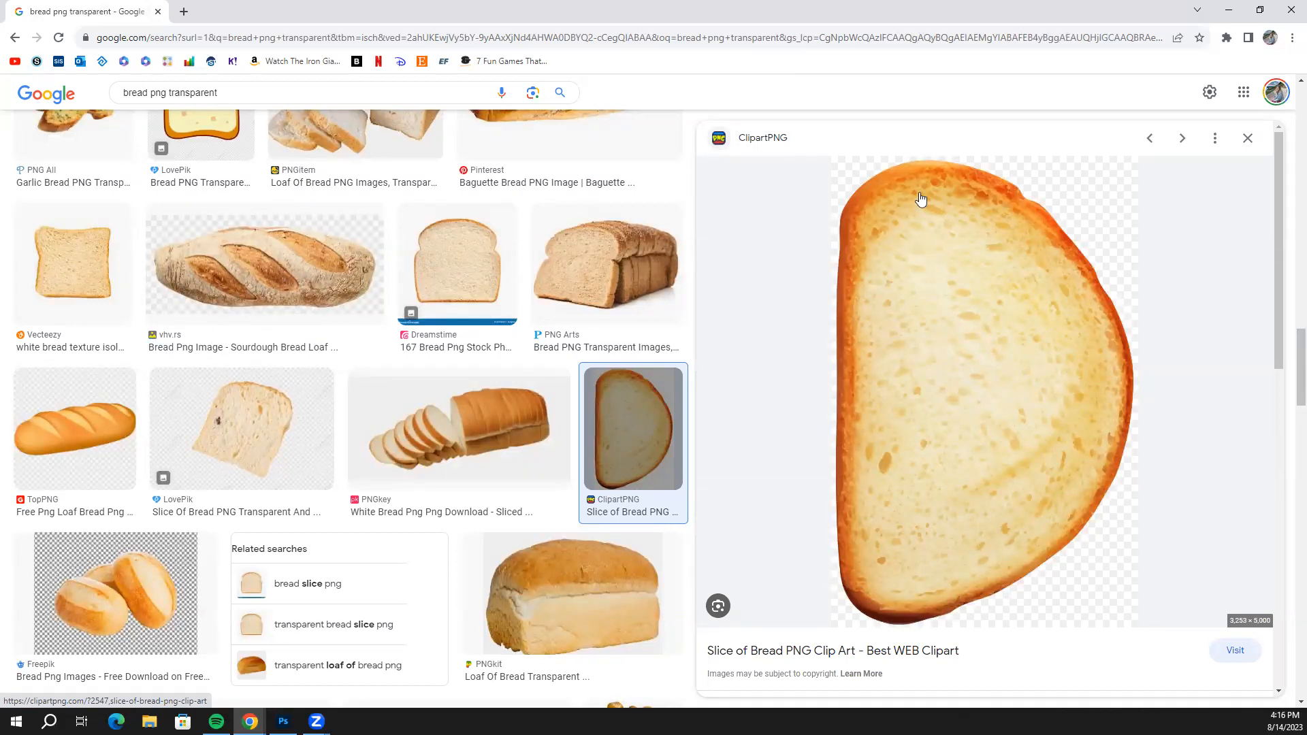
scroll(908, 466, "down", 4)
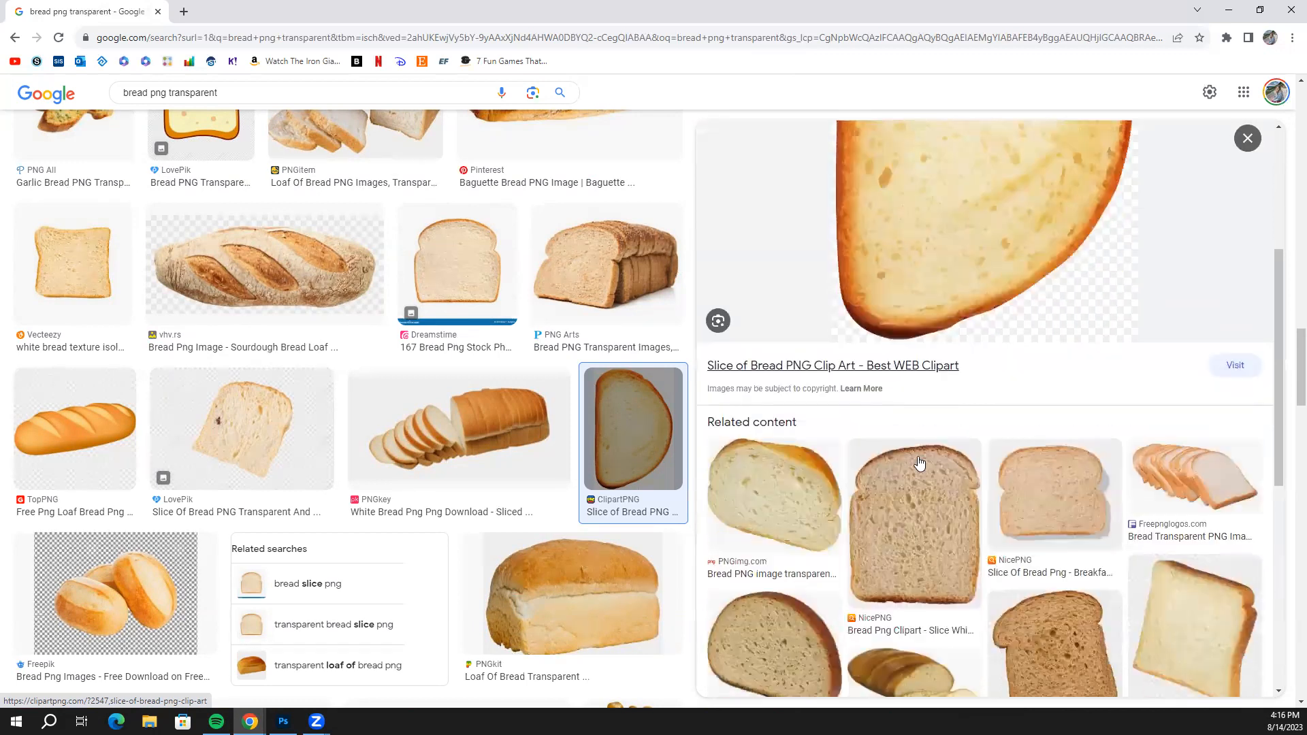
scroll(919, 463, "down", 2)
scroll(912, 461, "up", 8)
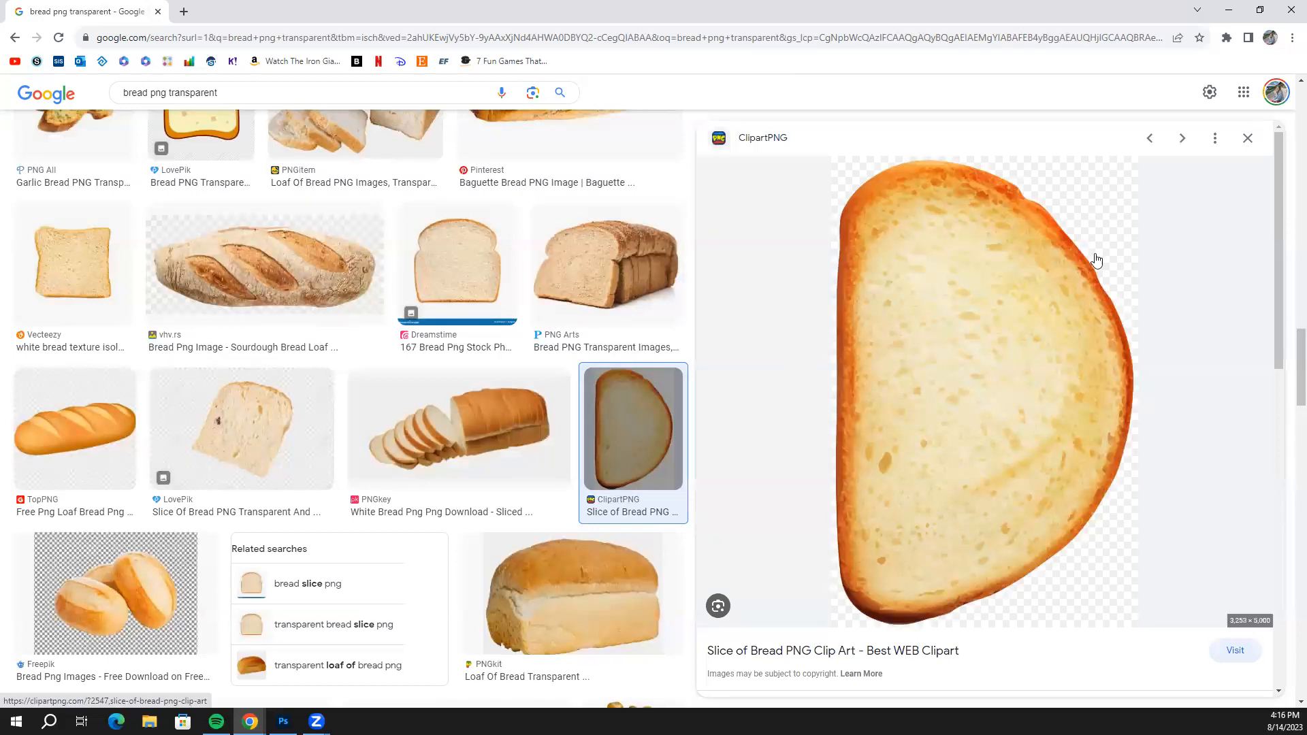
right_click(1064, 404)
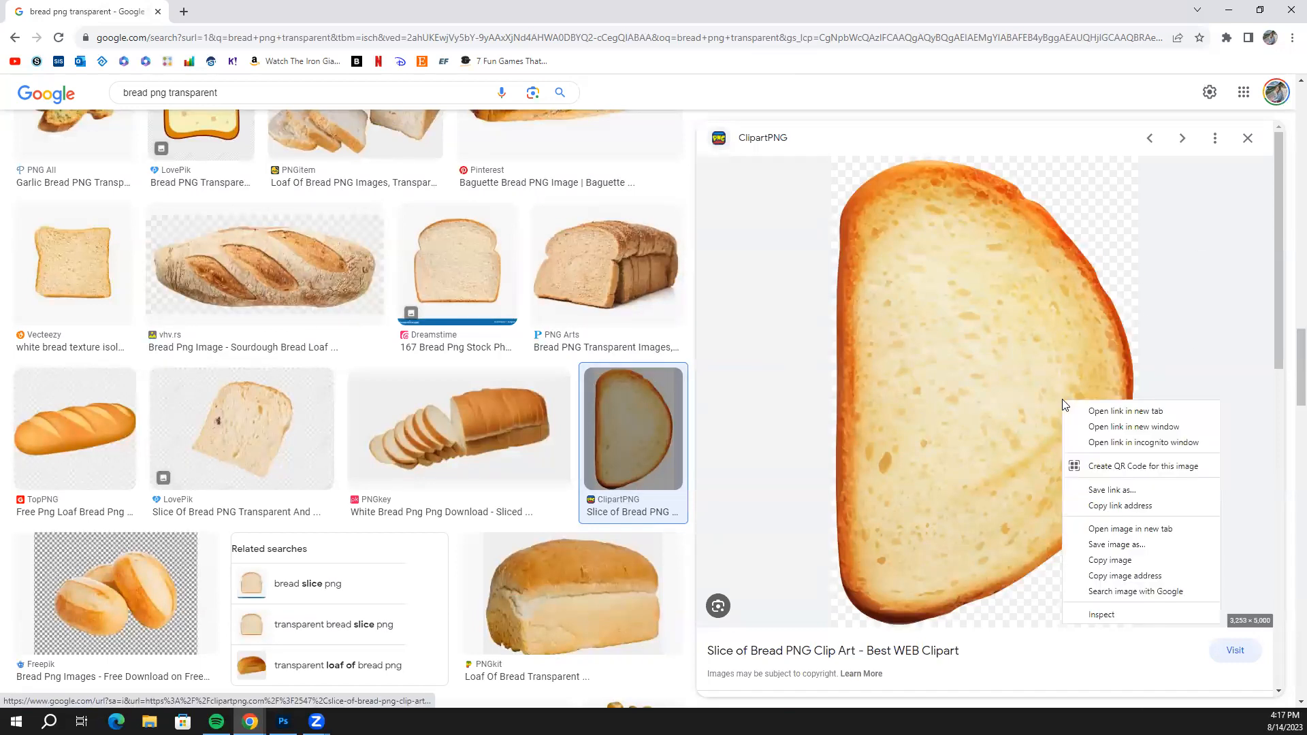
left_click(1123, 560)
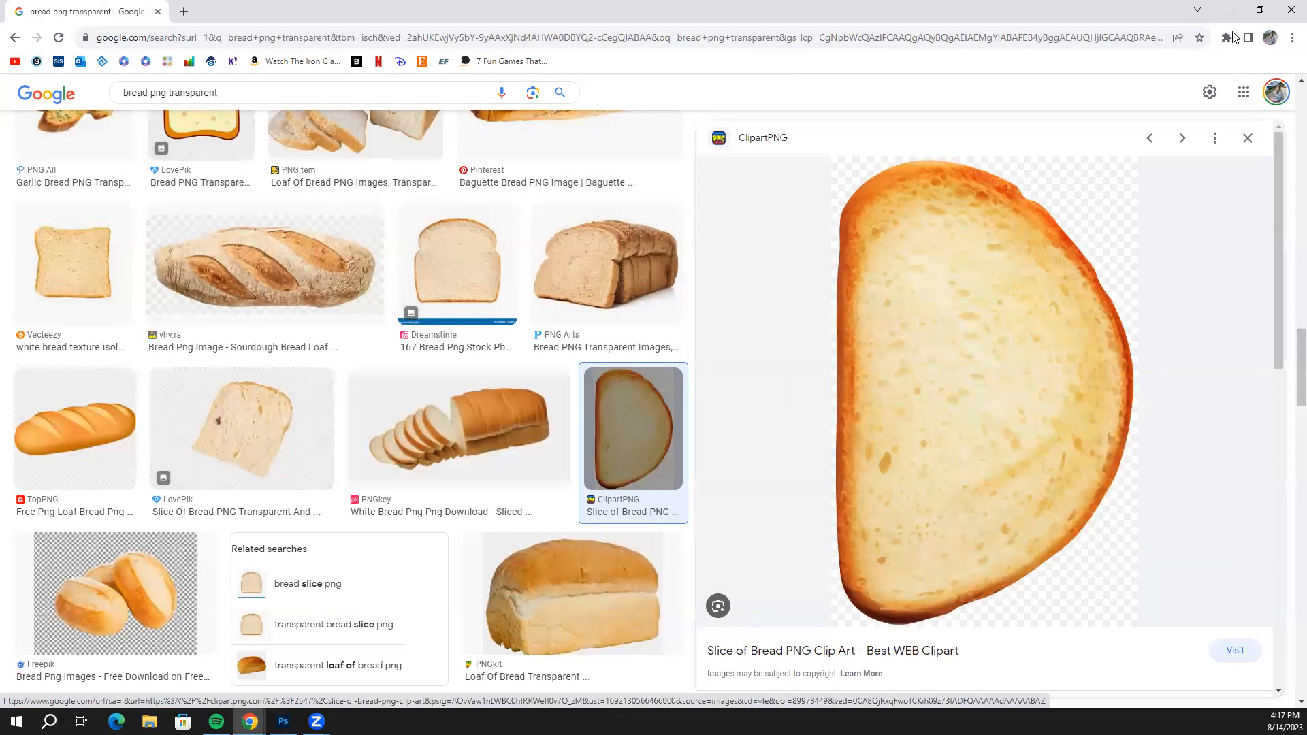
Switch to Photoshop and, with the Move tool active, paste the copied bread slice into RjSandwichLayers.
left_click(283, 722)
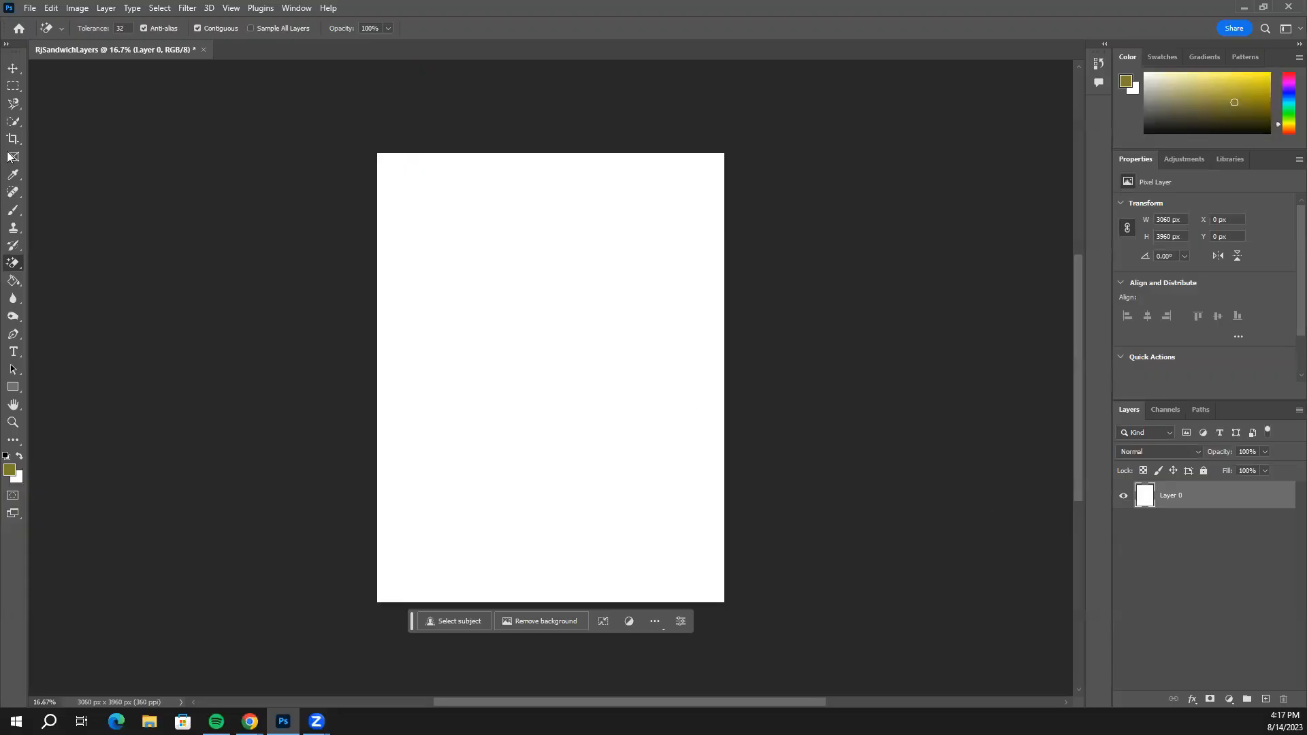
left_click(13, 68)
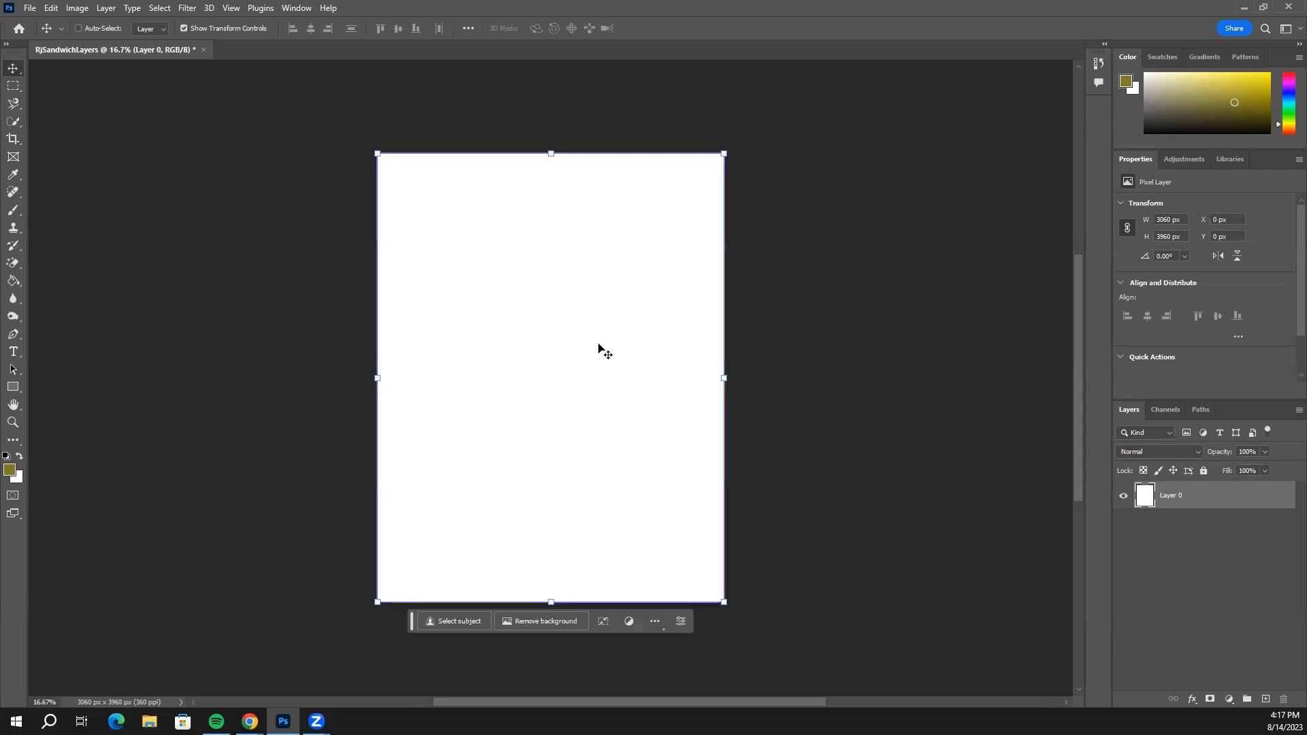
key("ctrl+v")
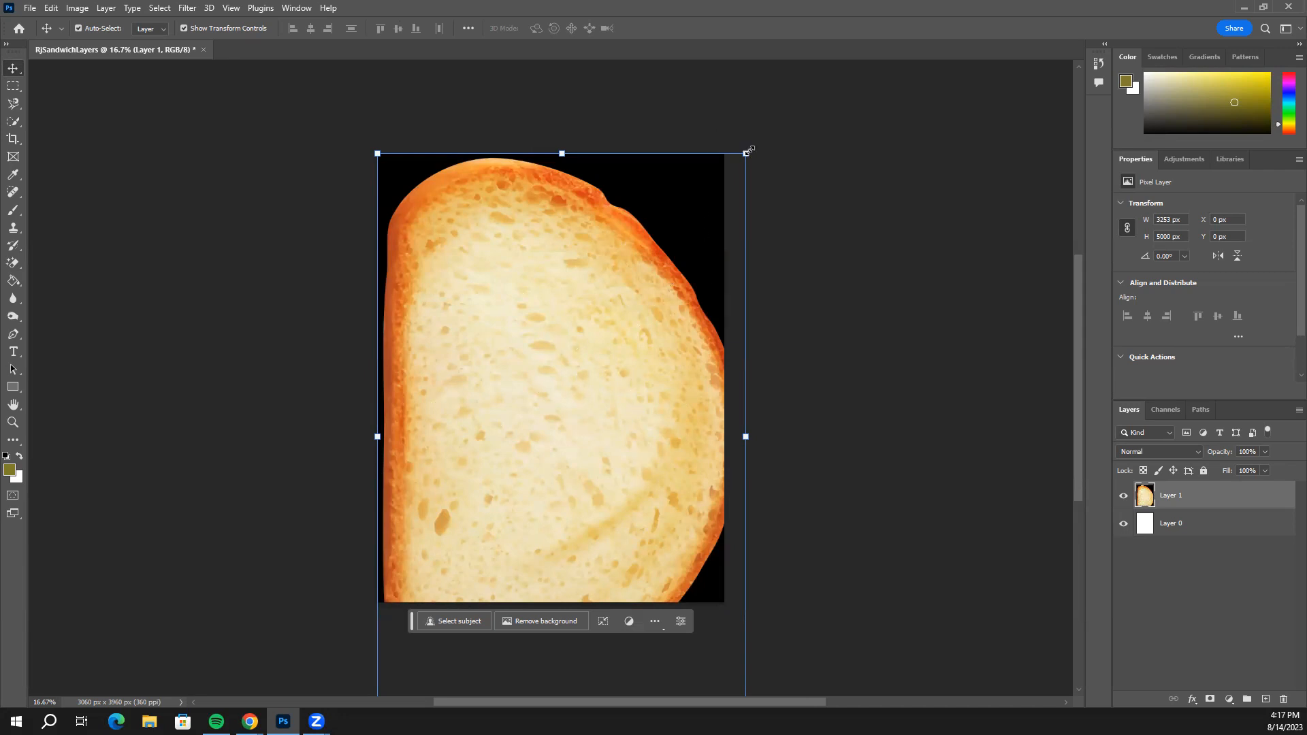
Scale the pasted bread slice proportionally to about 80%, rotate it about -0.7°, and apply the transform.
left_click_drag(749, 150, 661, 247)
left_click_drag(573, 361, 599, 284)
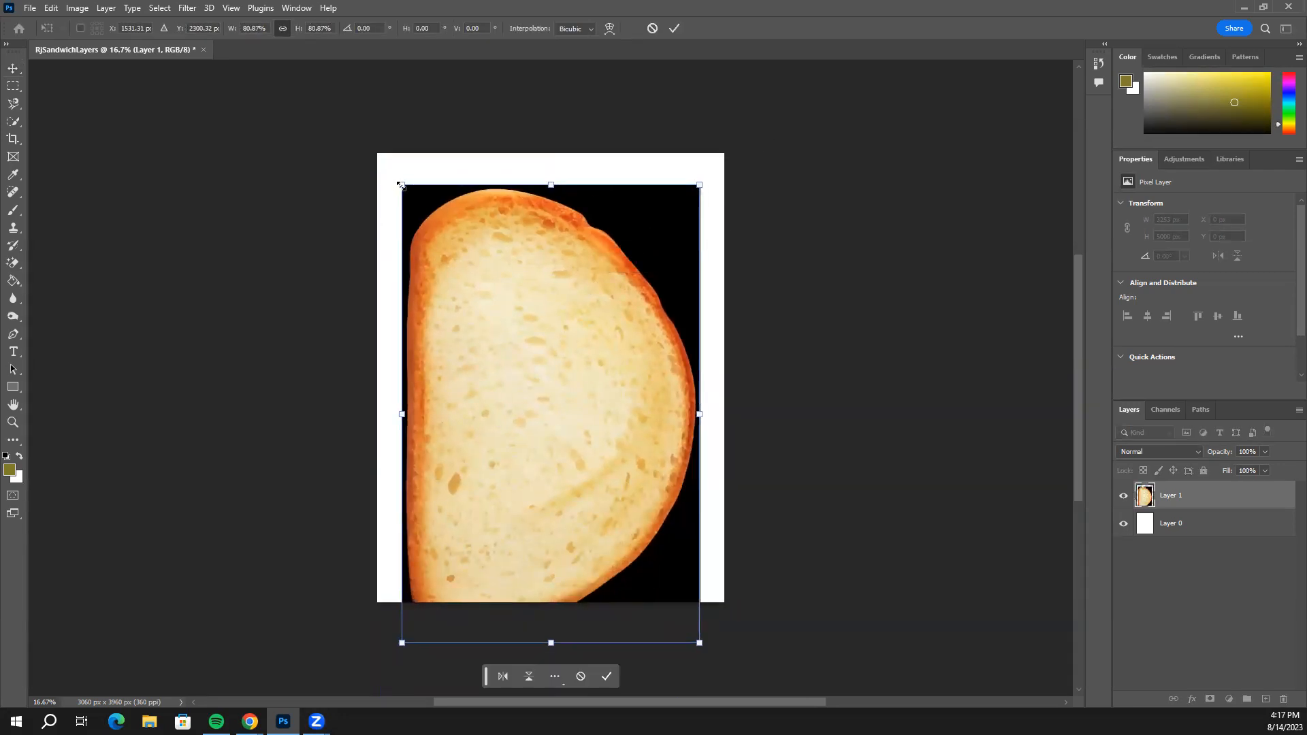
mouse_move(401, 184)
left_mouse_down()
mouse_move(384, 166)
mouse_move(407, 189)
left_mouse_up()
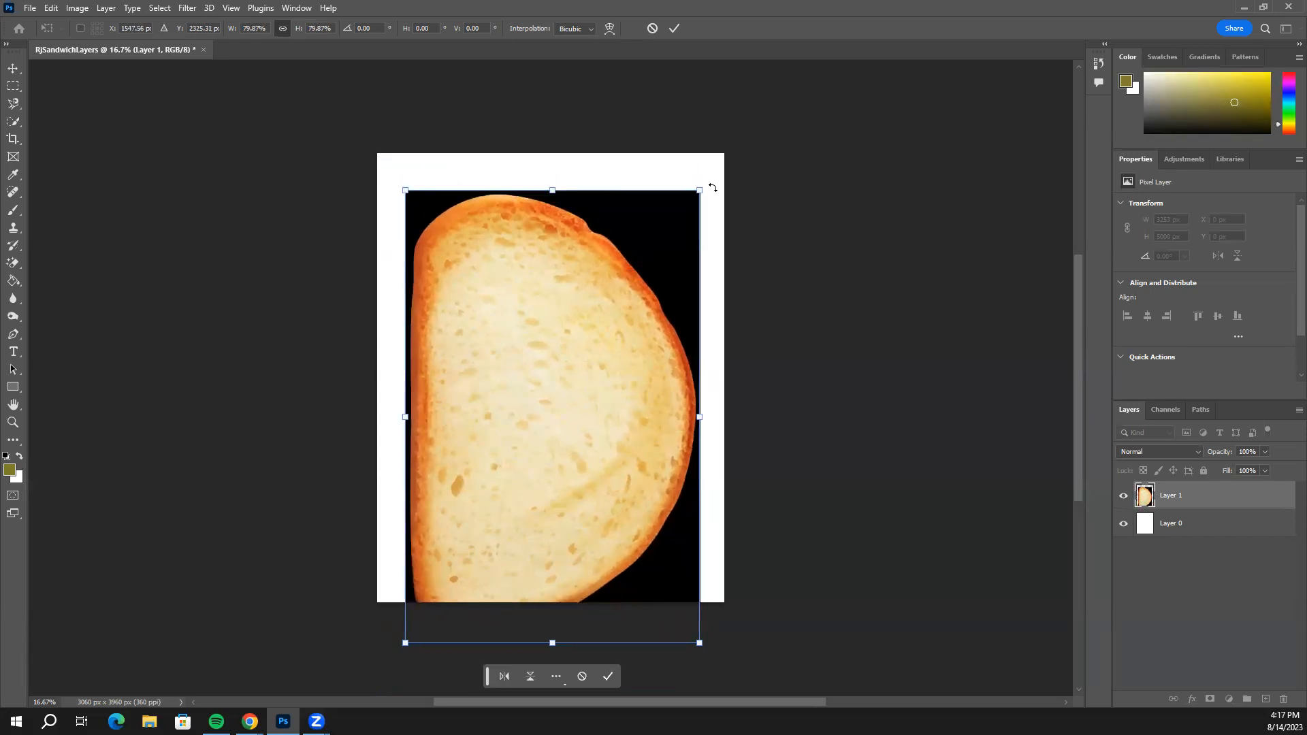
left_click_drag(710, 186, 711, 224)
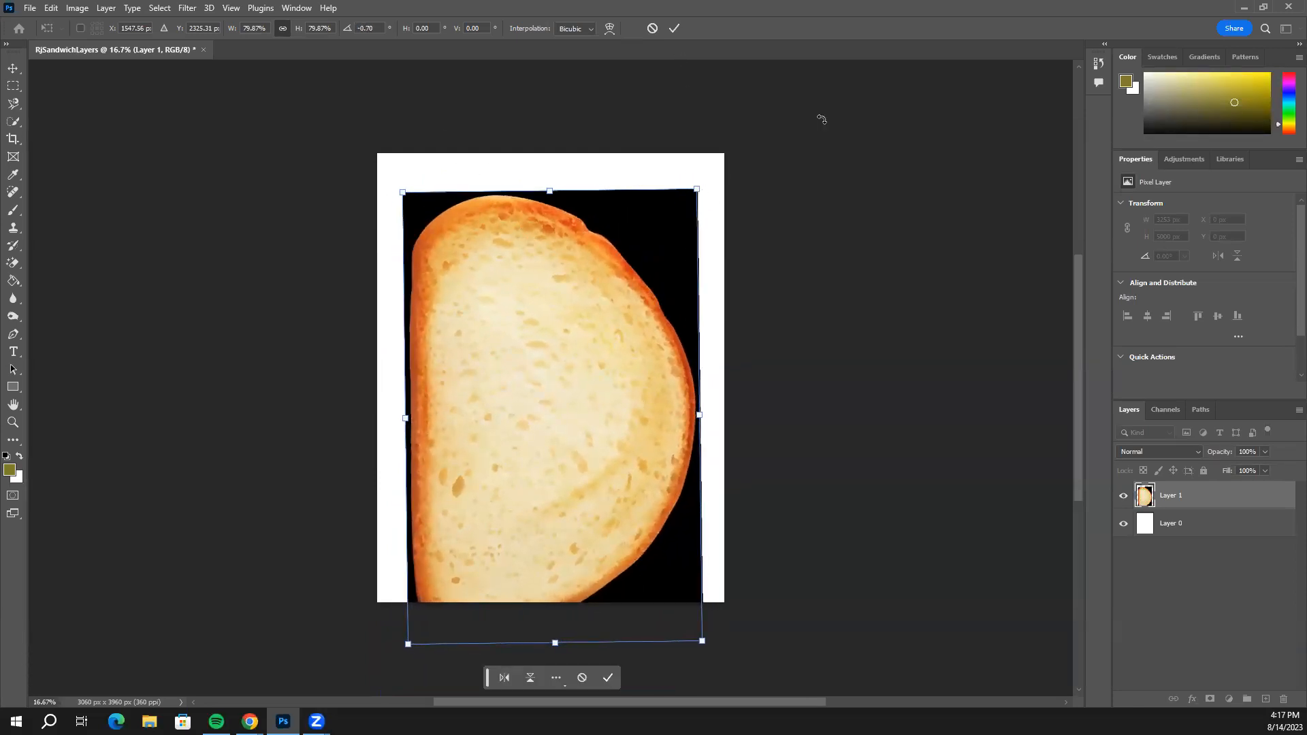
key("Return")
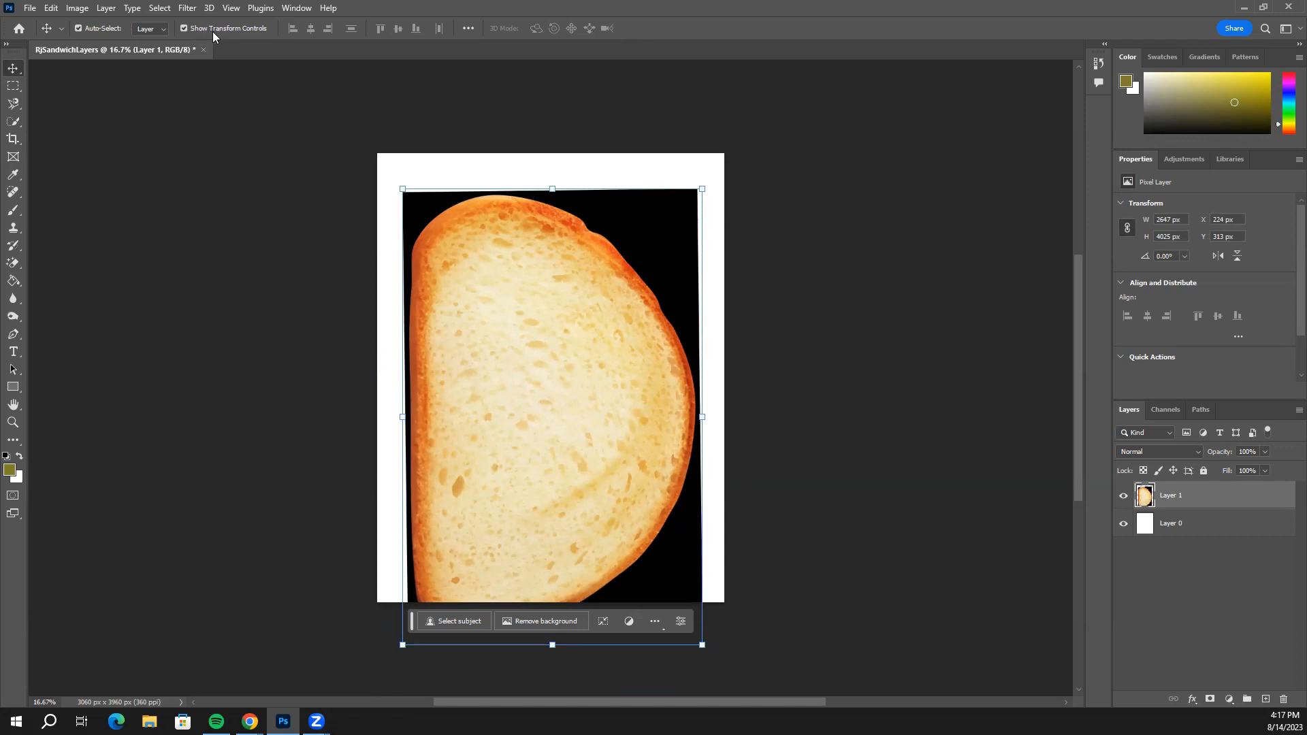
Toggle the Move tool's Show Transform Controls option, leaving it off.
left_click(182, 27)
left_click(182, 27)
left_click(182, 28)
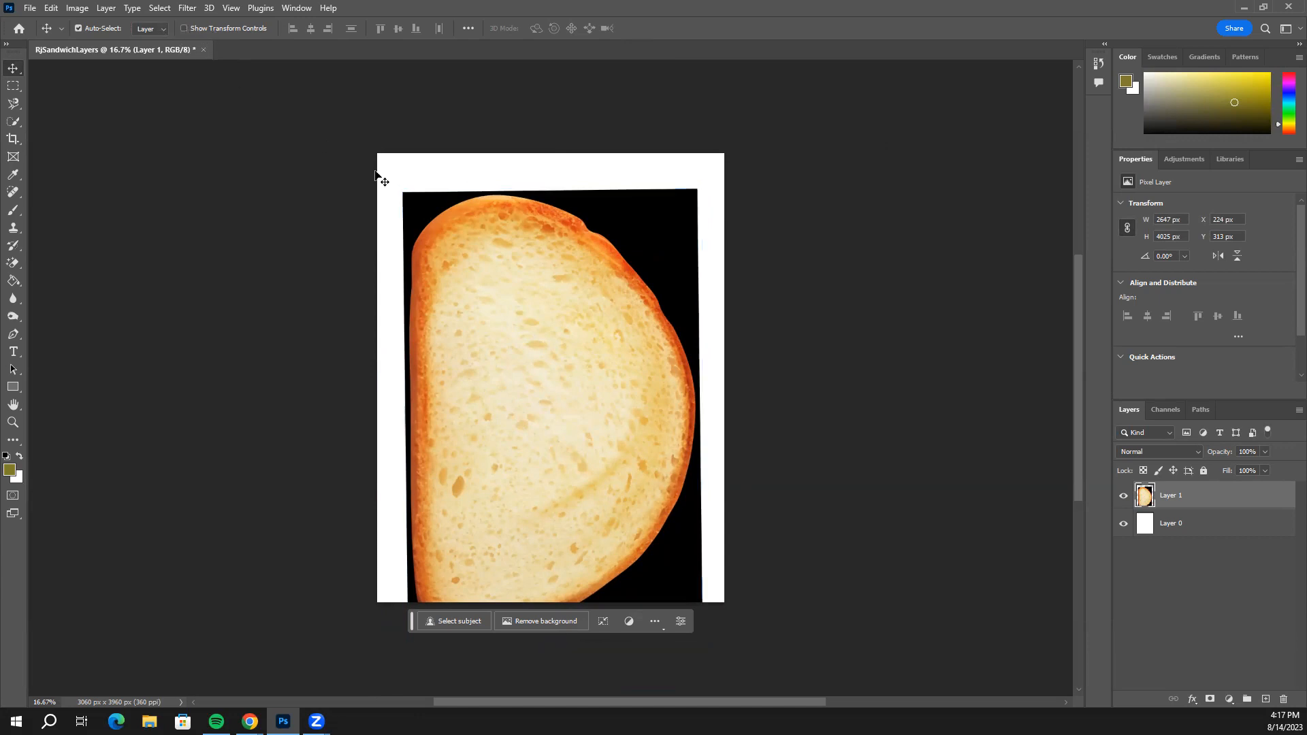
Scale the bread slice to about 93%, rotate it about -9.6°, and move it to about X 64 px, Y 8 px.
key("ctrl+t")
left_click_drag(701, 188, 683, 218)
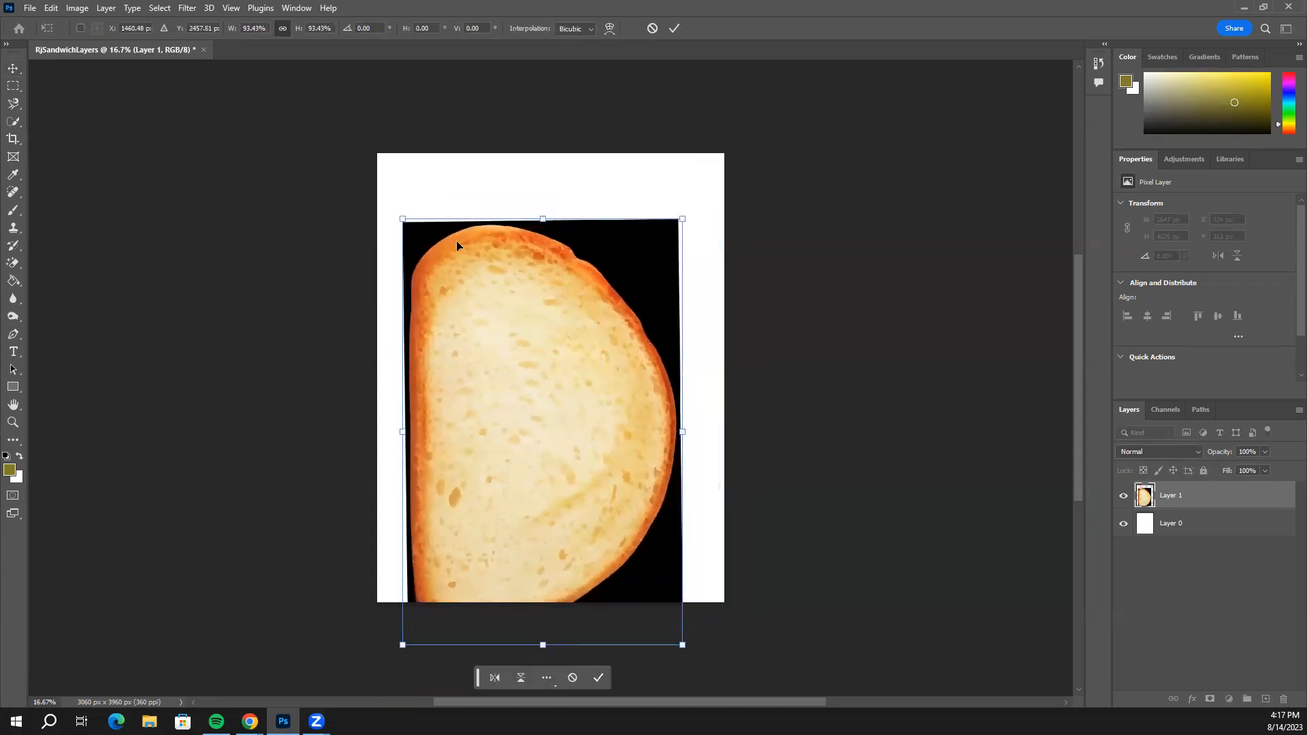
left_click_drag(399, 209, 336, 263)
left_click_drag(510, 330, 543, 327)
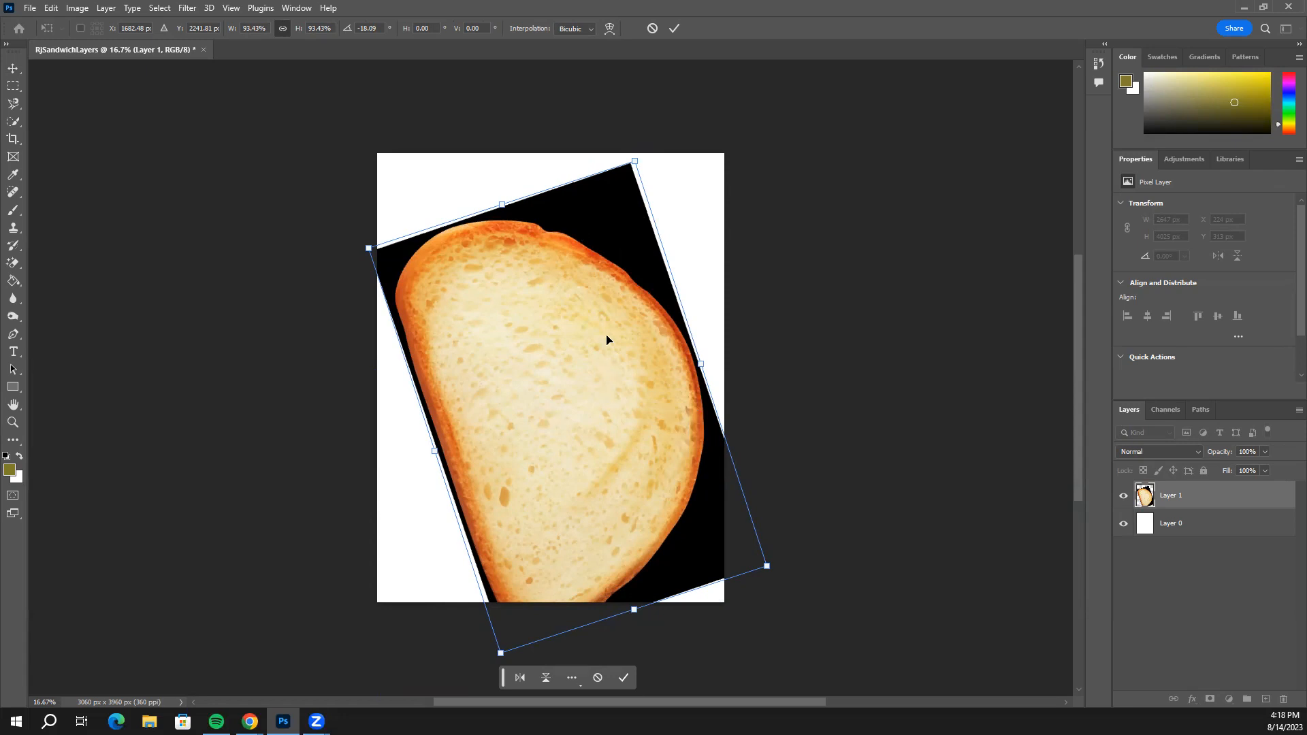
left_click_drag(644, 150, 669, 183)
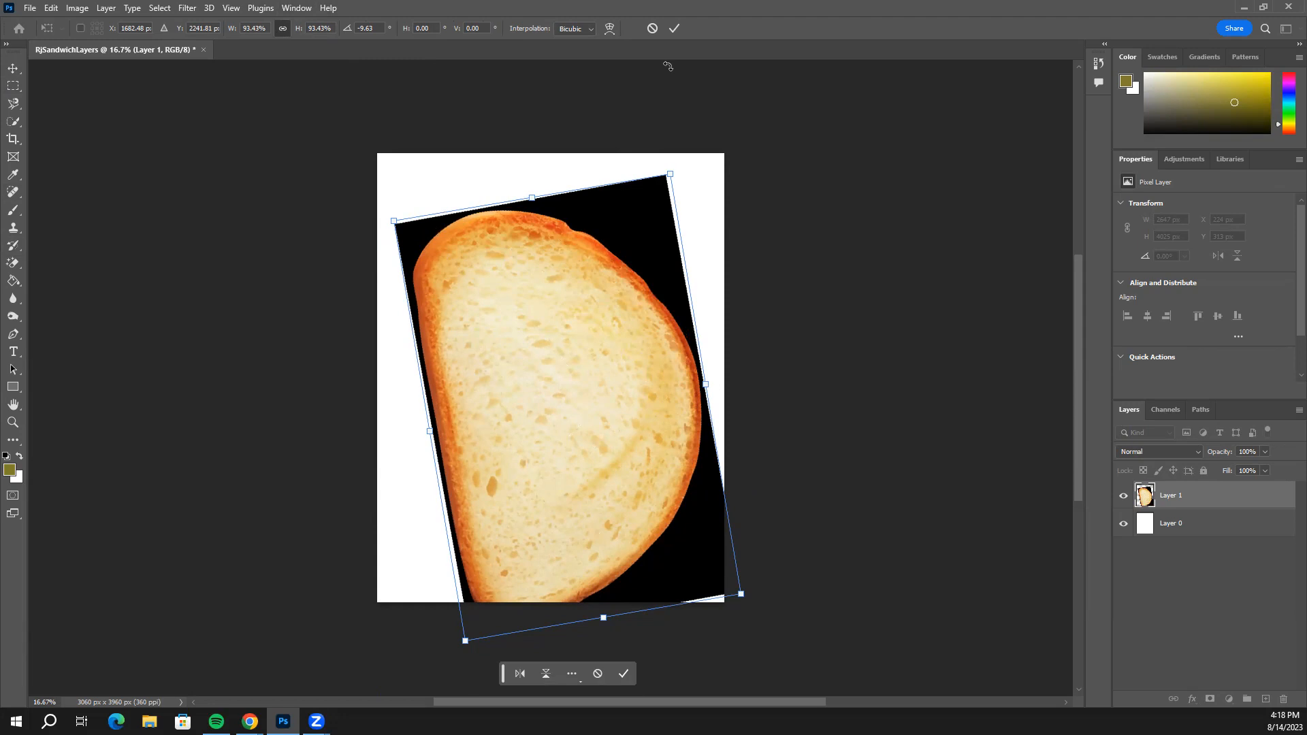
key("Return")
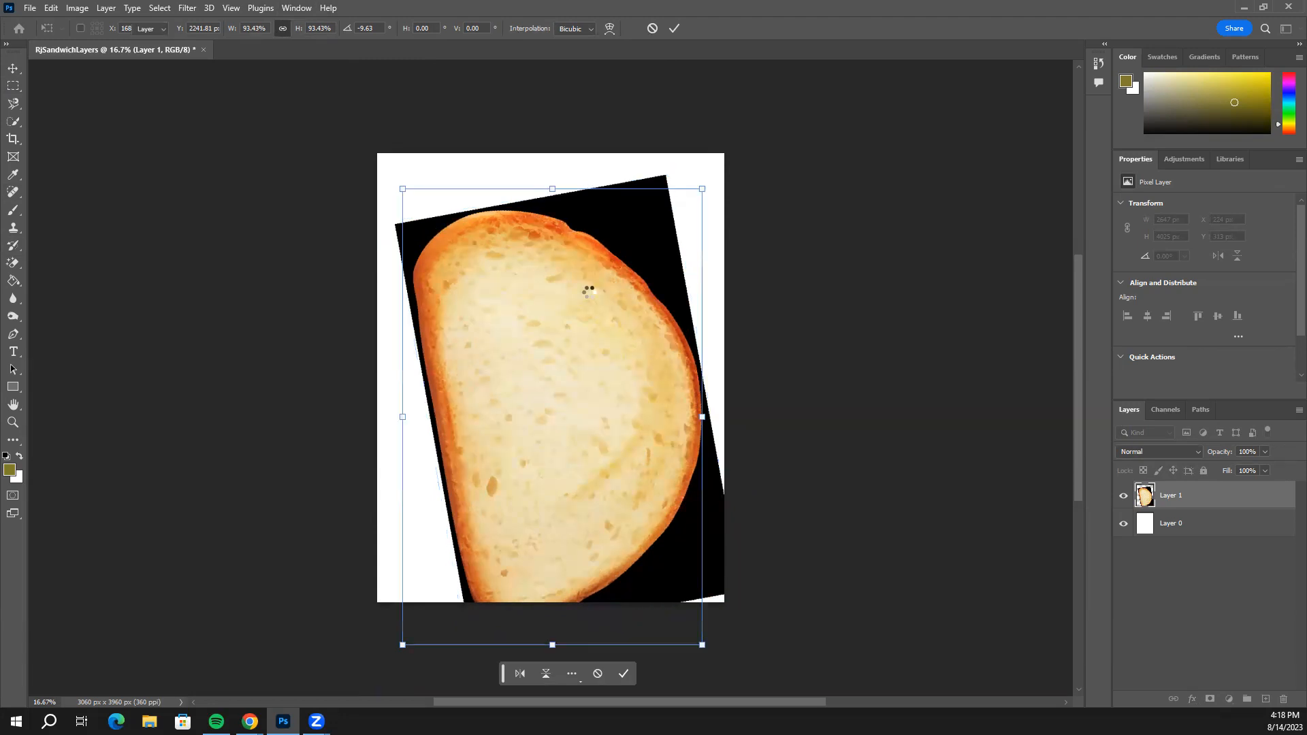
mouse_move(535, 341)
left_mouse_down()
mouse_move(516, 303)
mouse_move(525, 321)
left_mouse_up()
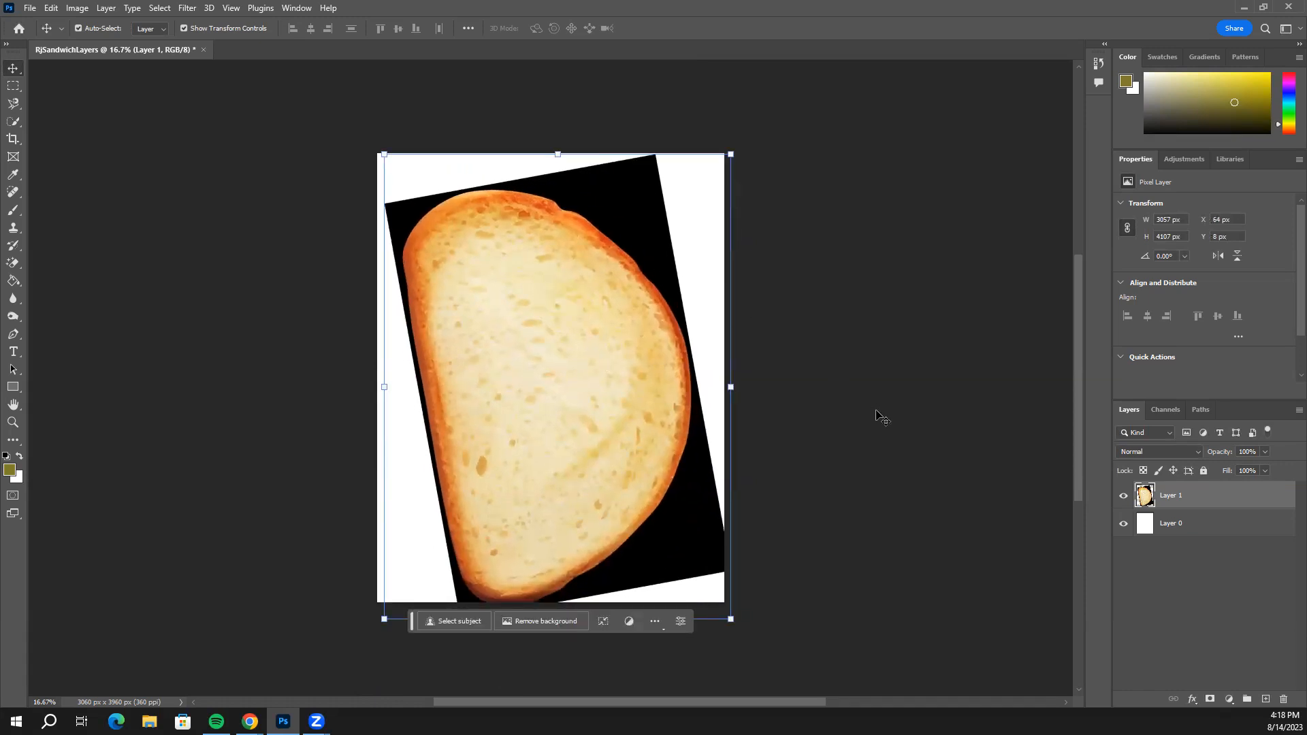
Switch back and forth between Layer 0 and Layer 1 to compare what each layer contains.
left_click(1161, 535)
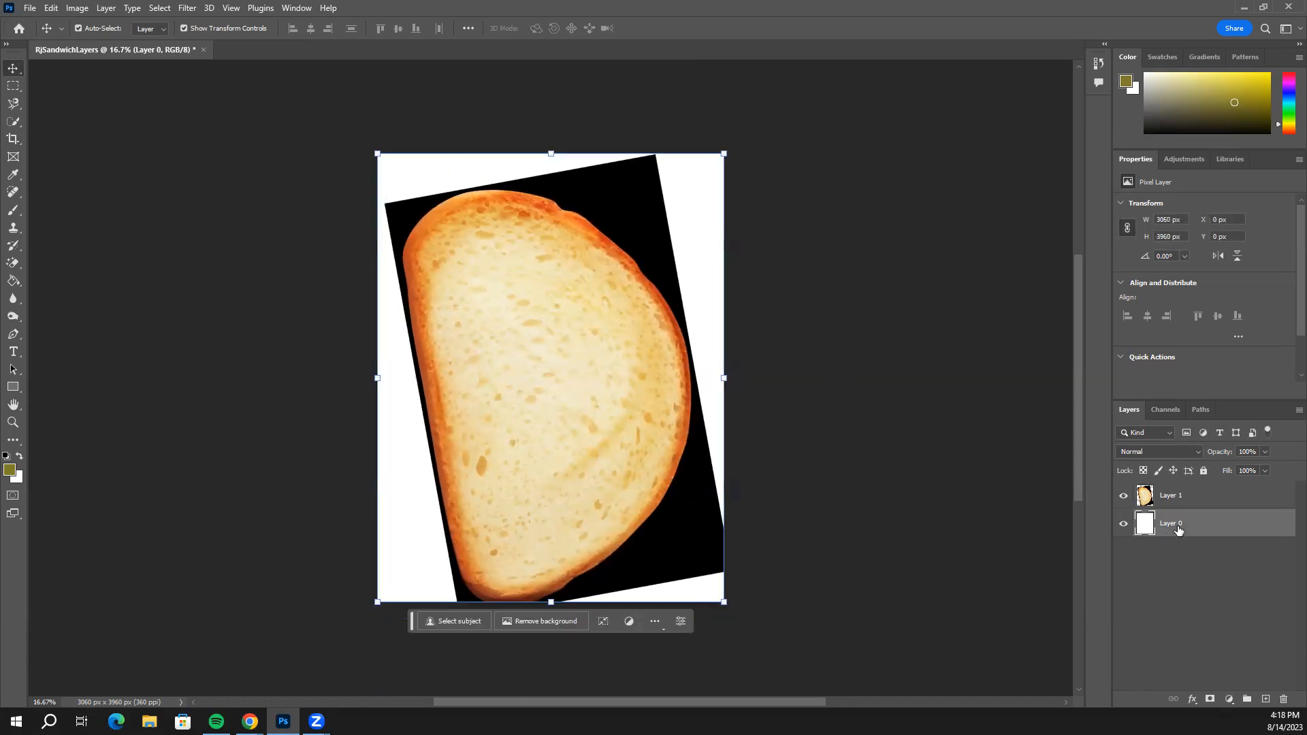
key("alt+bracketright")
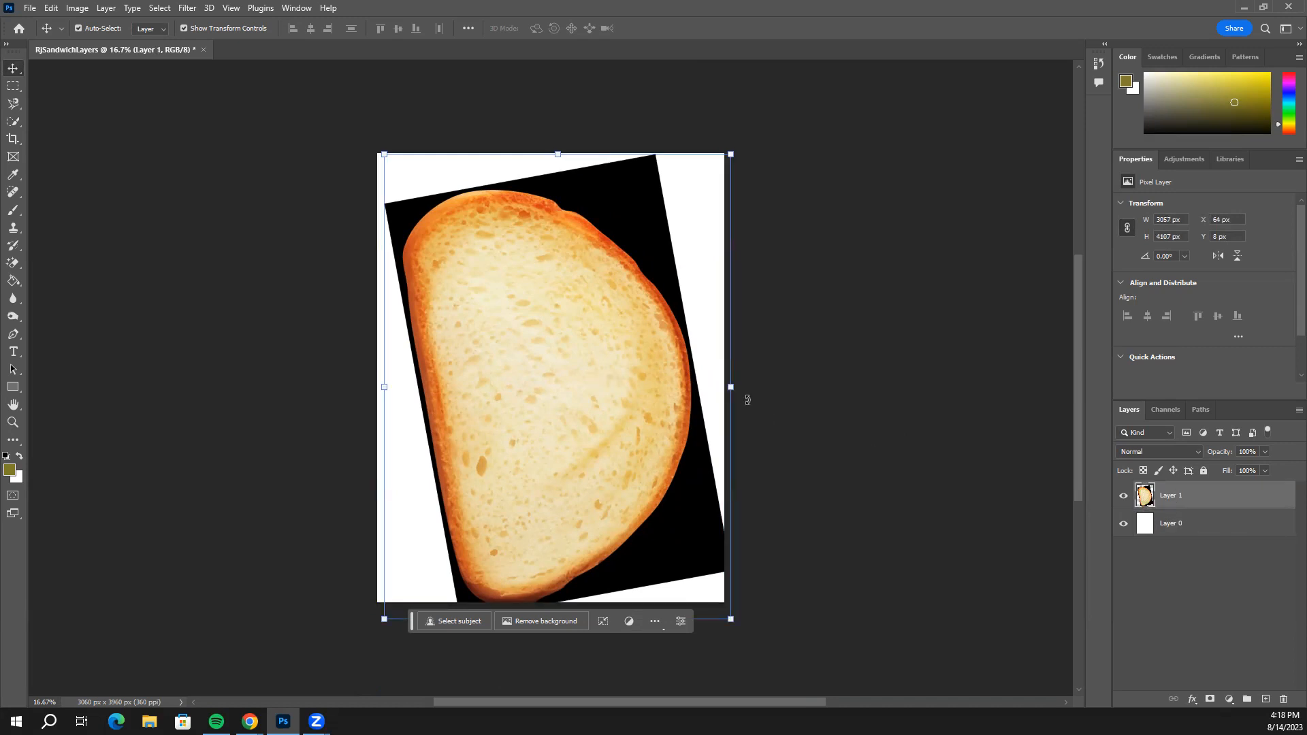
left_click(1196, 527)
left_click(1197, 500)
left_click(1197, 525)
left_click(1197, 501)
left_click(1202, 523)
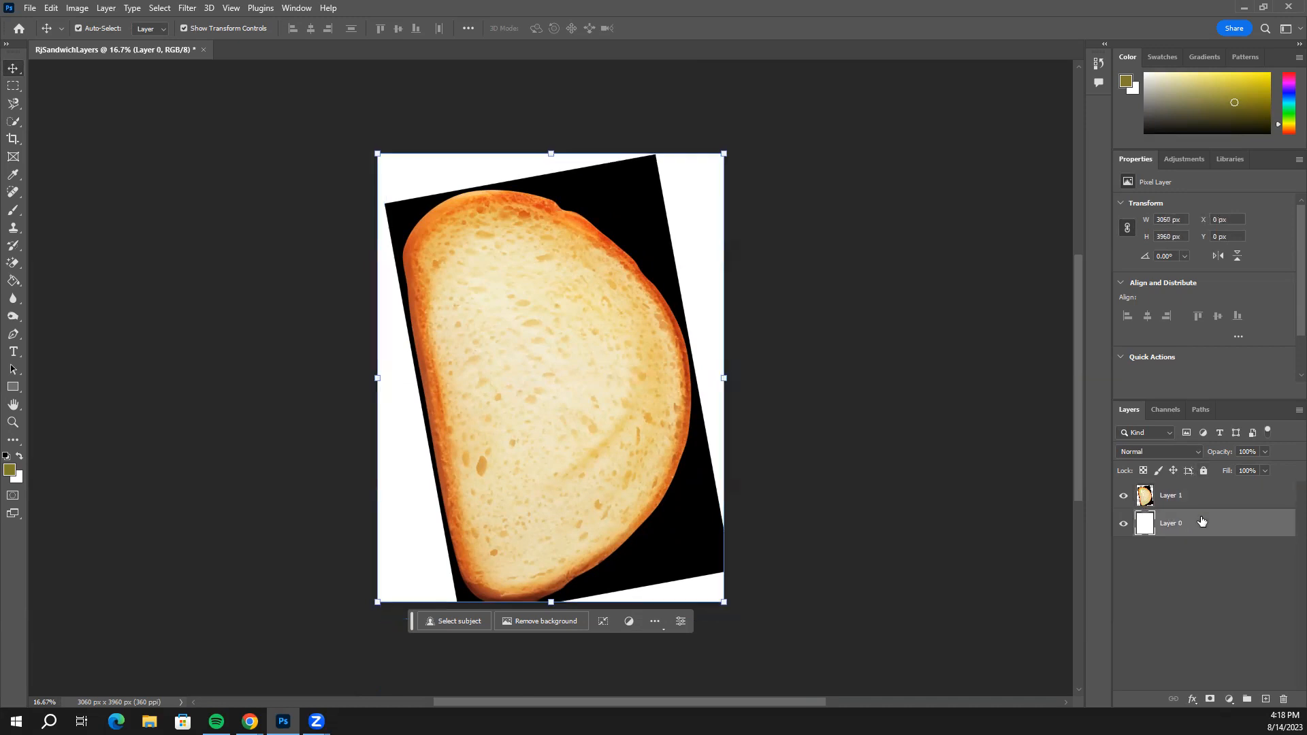
Rename Layer 0 as Artboard and Layer 1 as Bread.
double_click(1177, 529)
key("BackSpace")
type("Artboard")
double_click(1180, 497)
key("BackSpace")
type("Bread")
left_click(1193, 579)
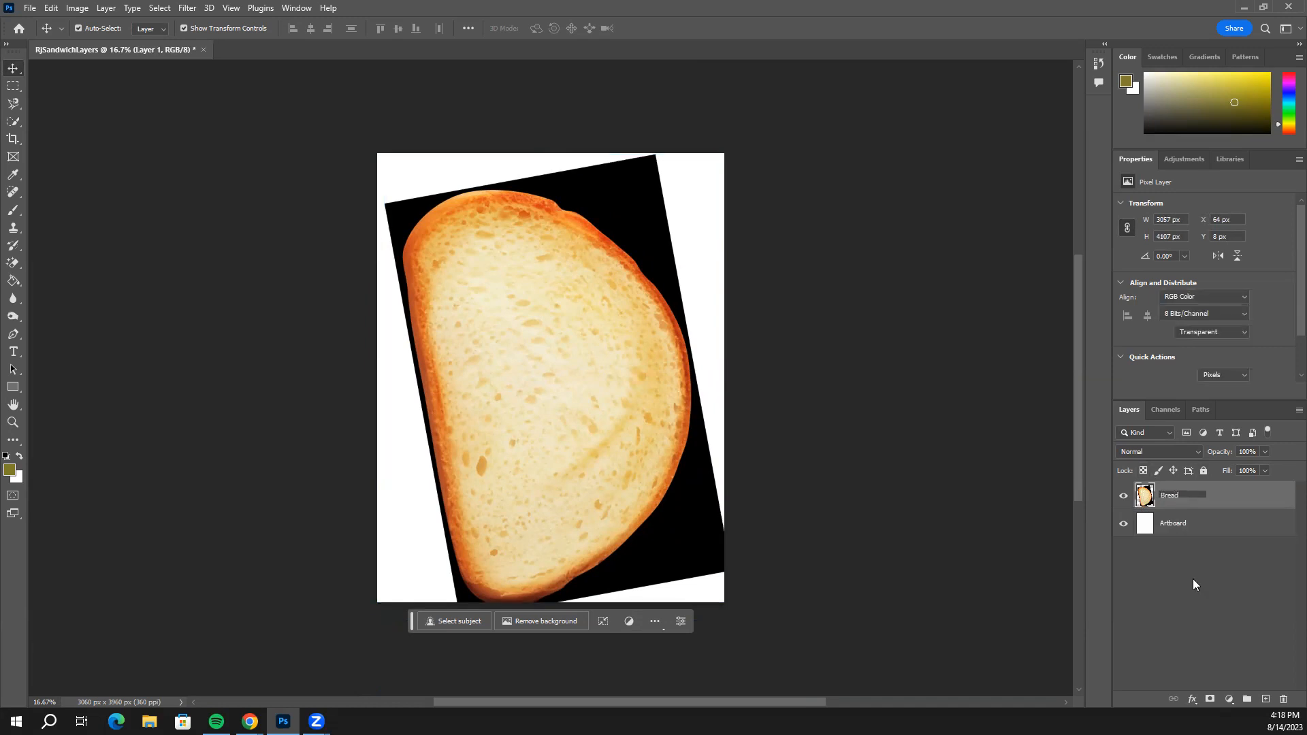
Scale the Bread layer proportionally to about 95% from its upper-left corner and apply the transform.
left_click(1205, 497)
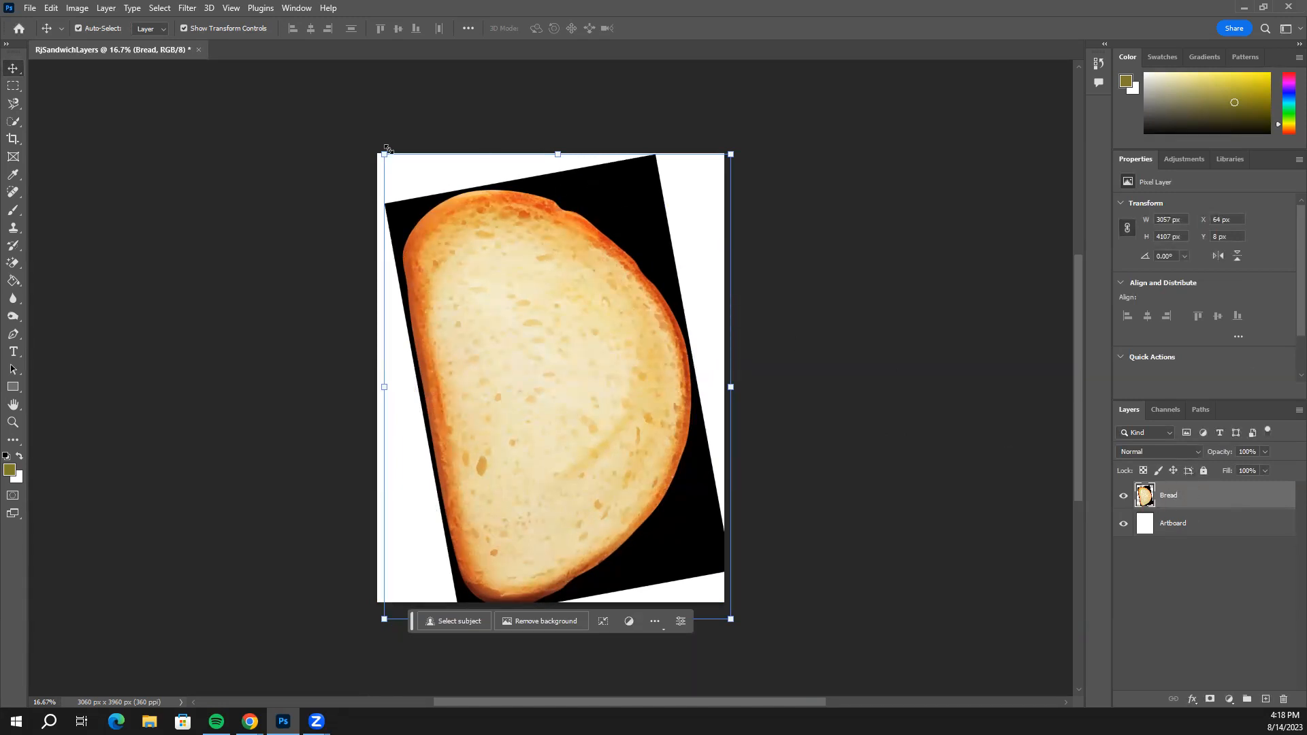
left_click_drag(386, 152, 663, 529)
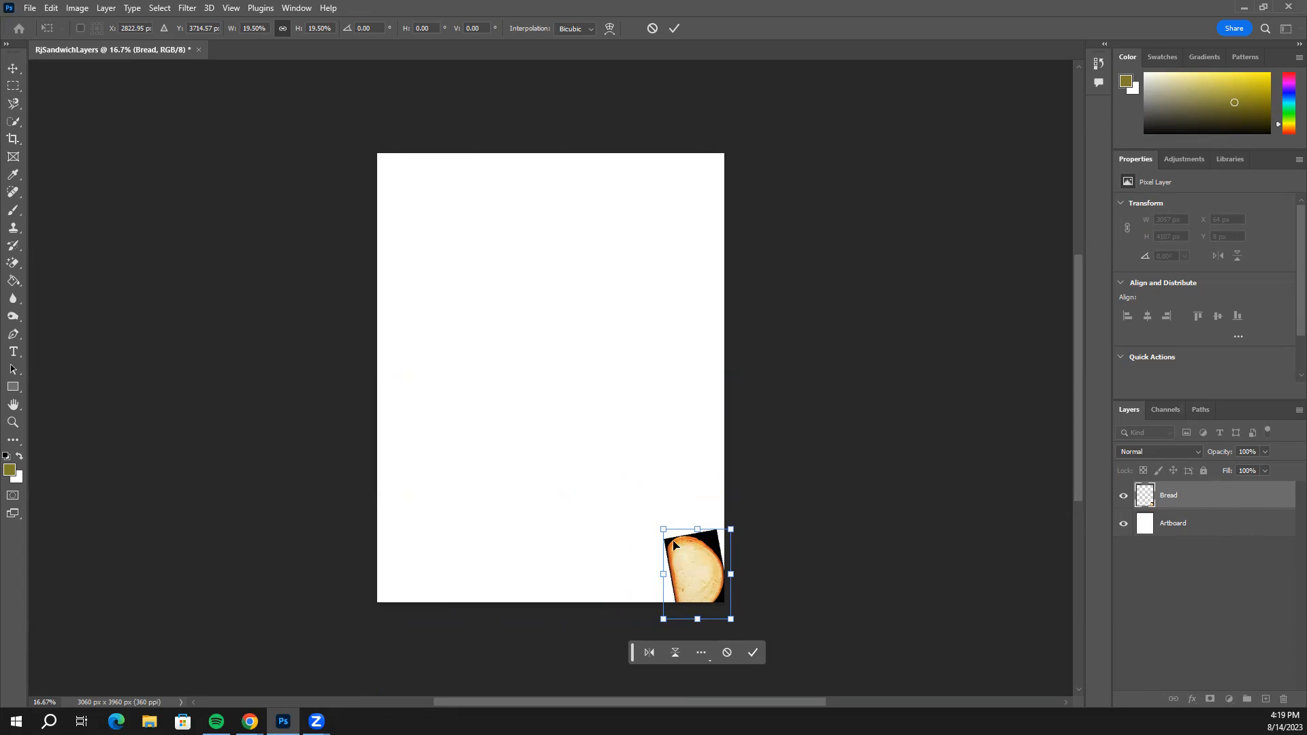
left_click_drag(663, 528, 393, 175)
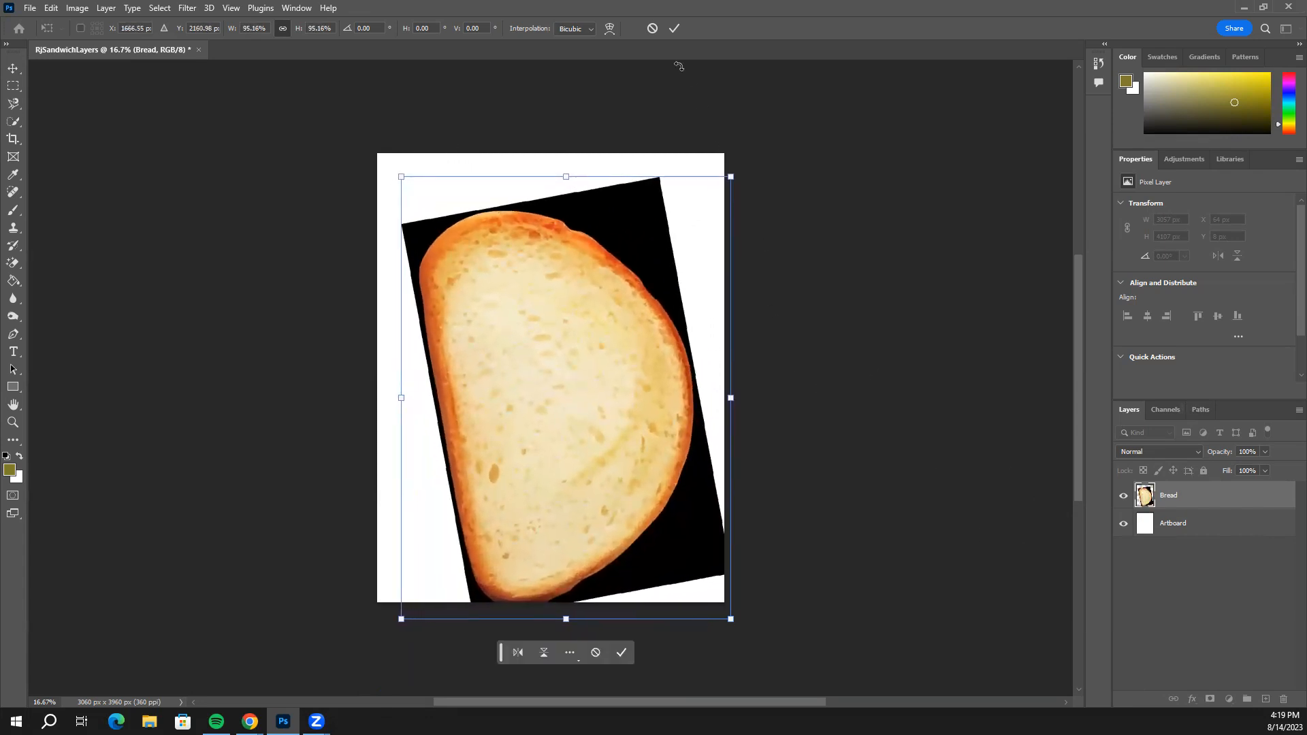
key("Return")
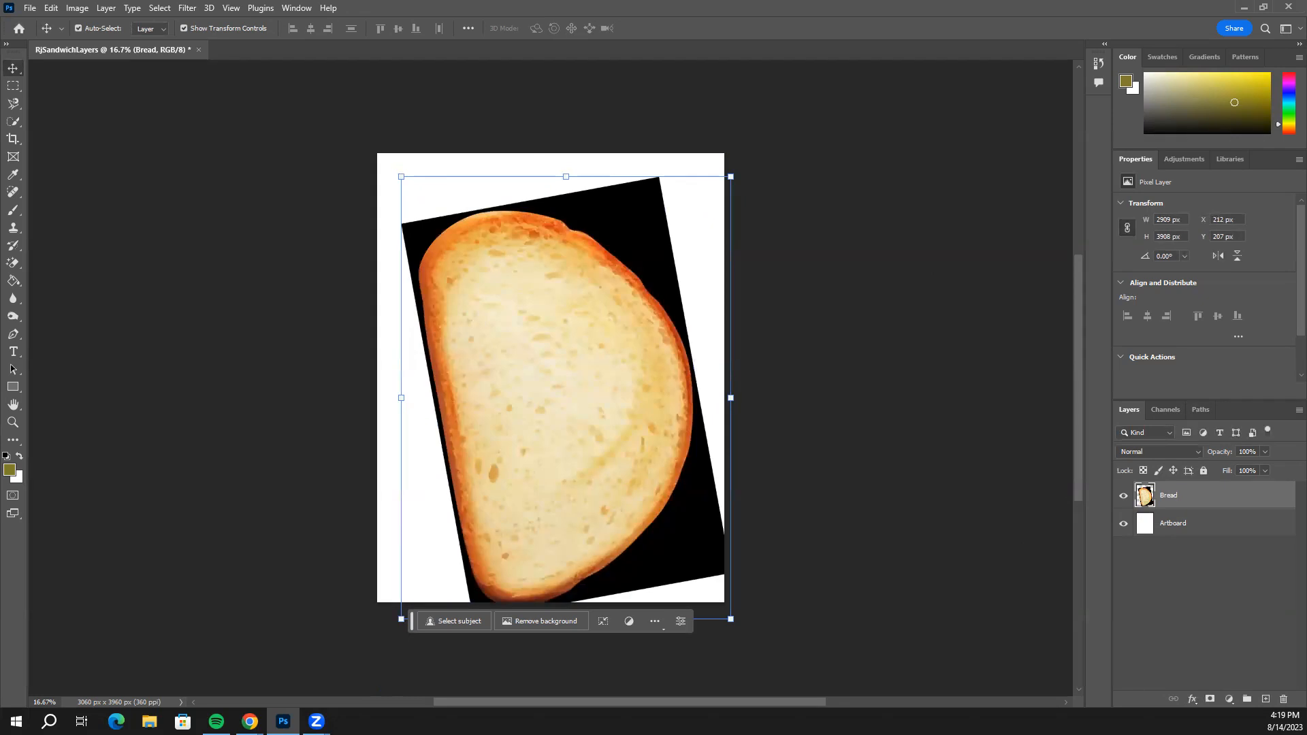
Activate the Magic Eraser Tool for the Bread layer.
key("alt+Tab")
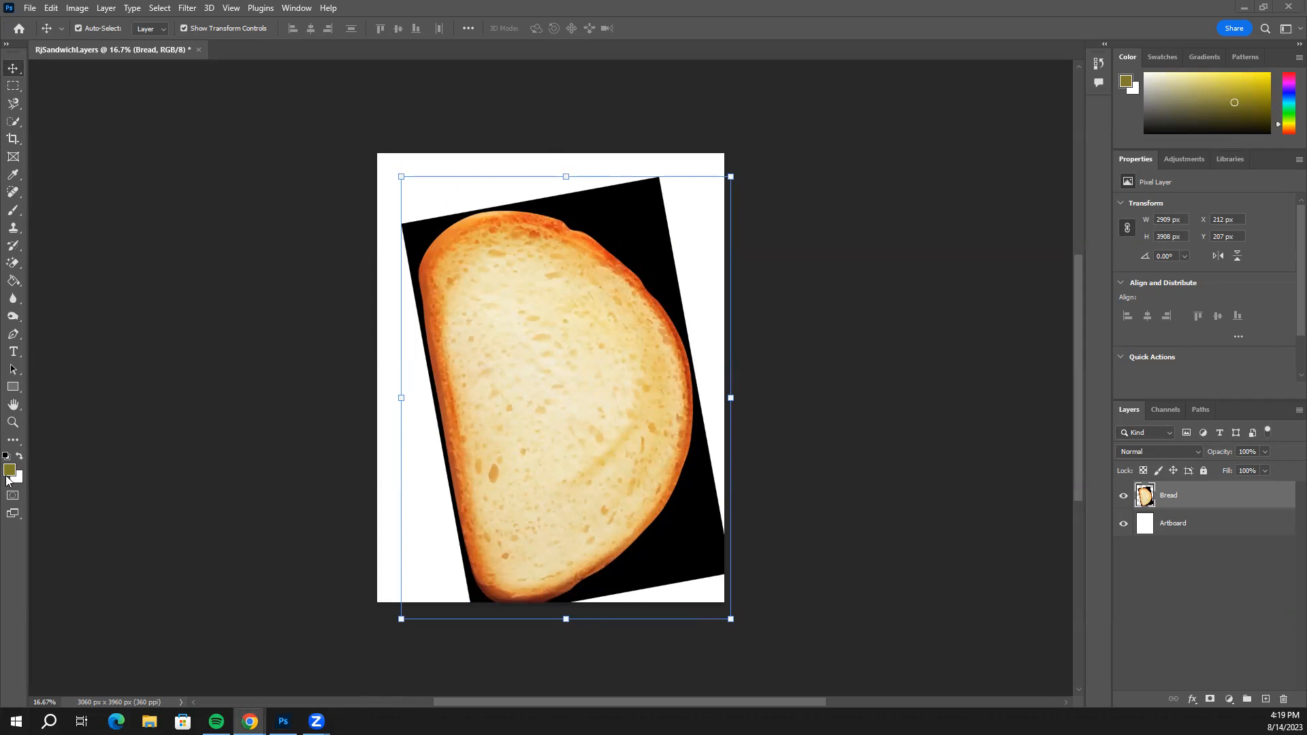
left_click(13, 264)
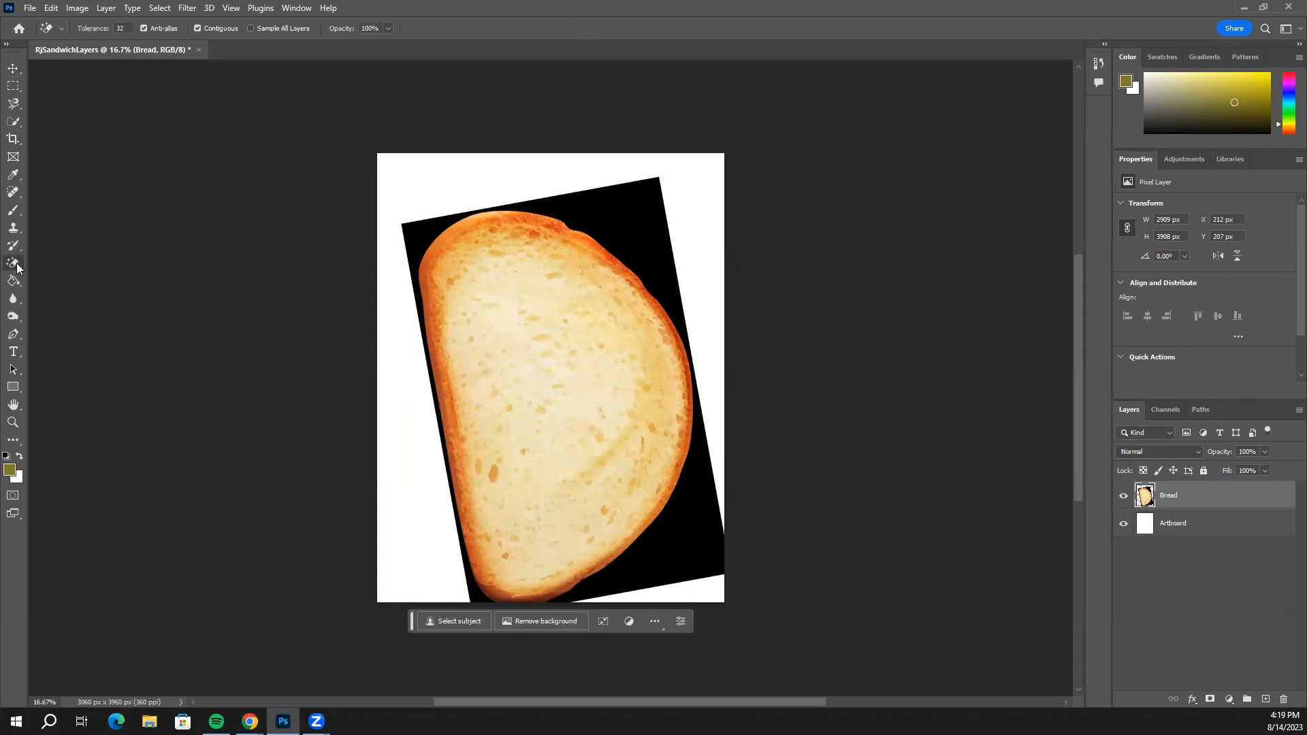
right_click(17, 267)
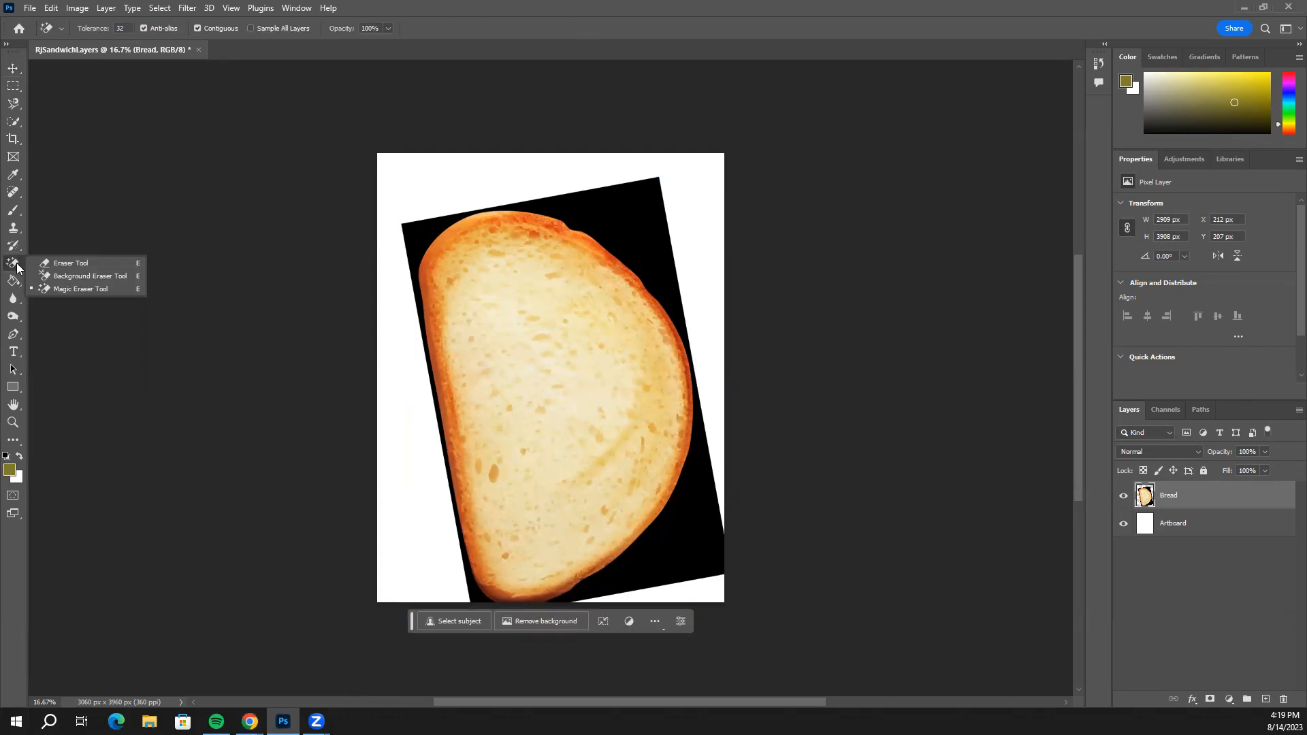
left_click(17, 267)
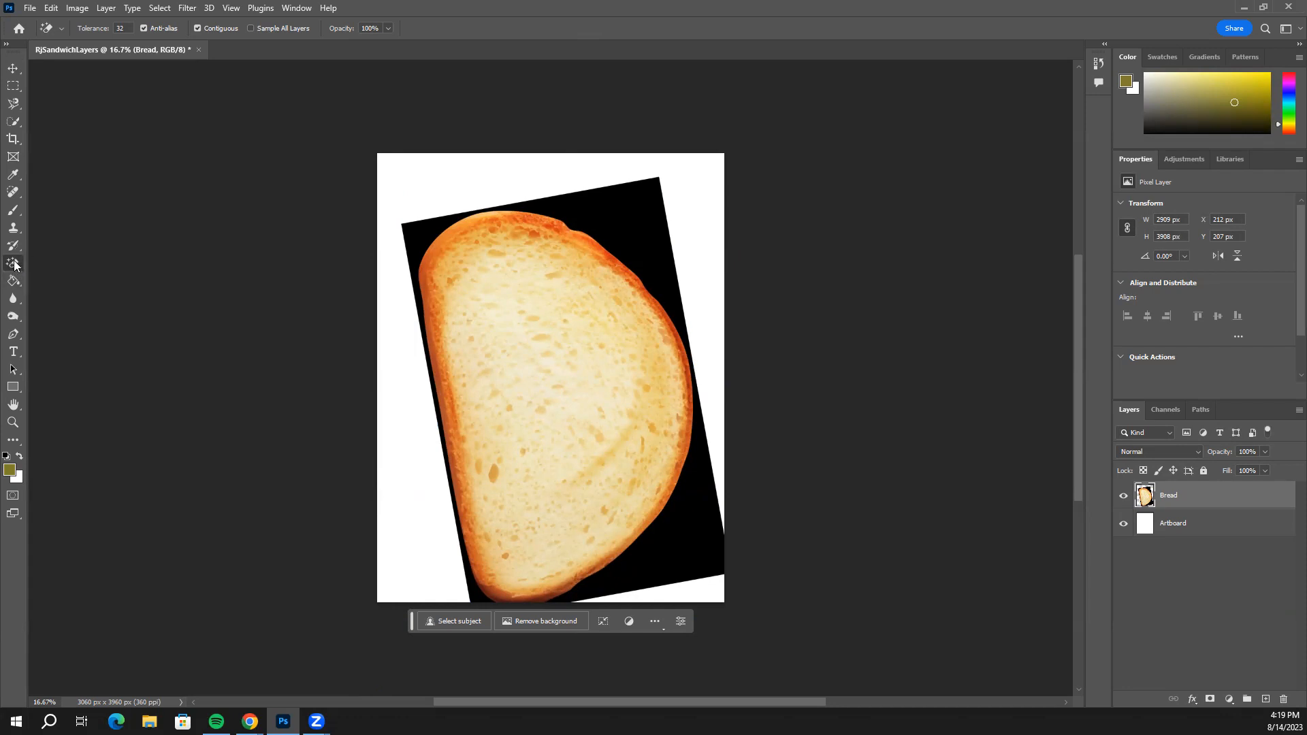
right_click(16, 268)
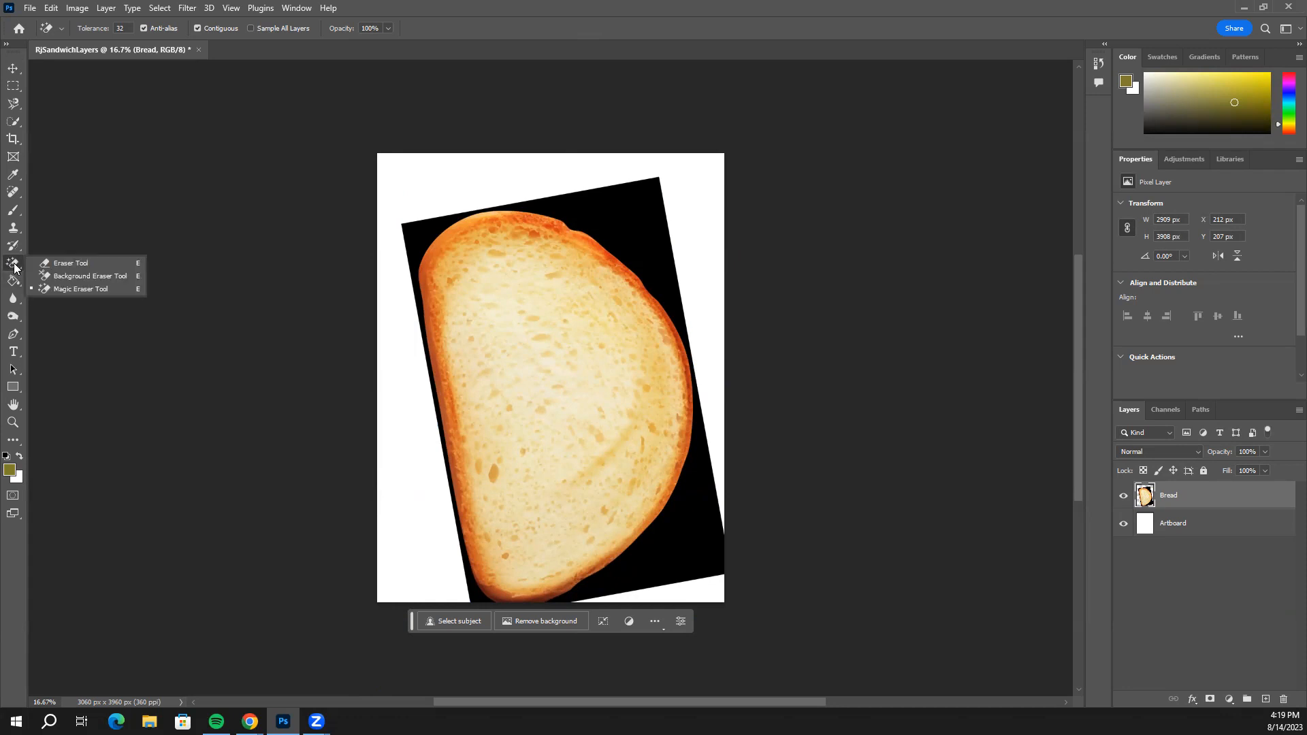
left_click(79, 289)
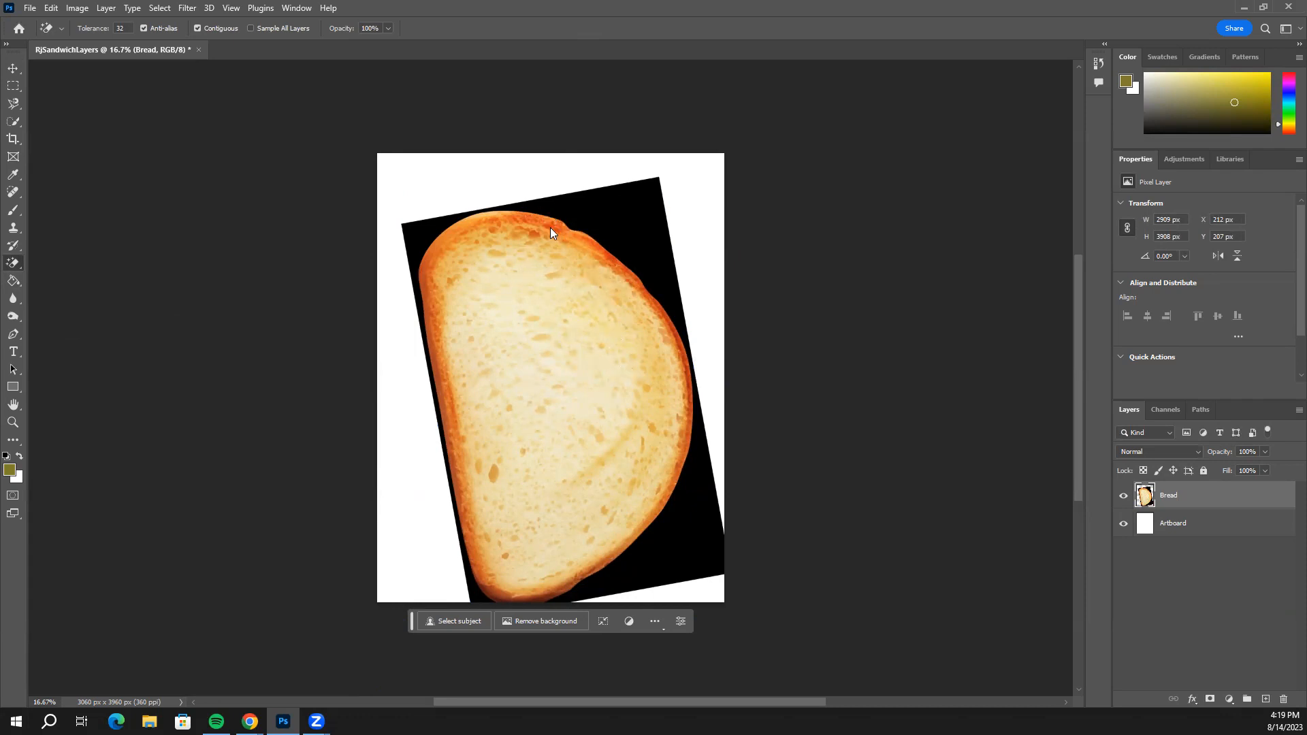
Try the Magic Eraser on the bread's light interior, compare the result with the original, and undo the erasing.
left_click(562, 271)
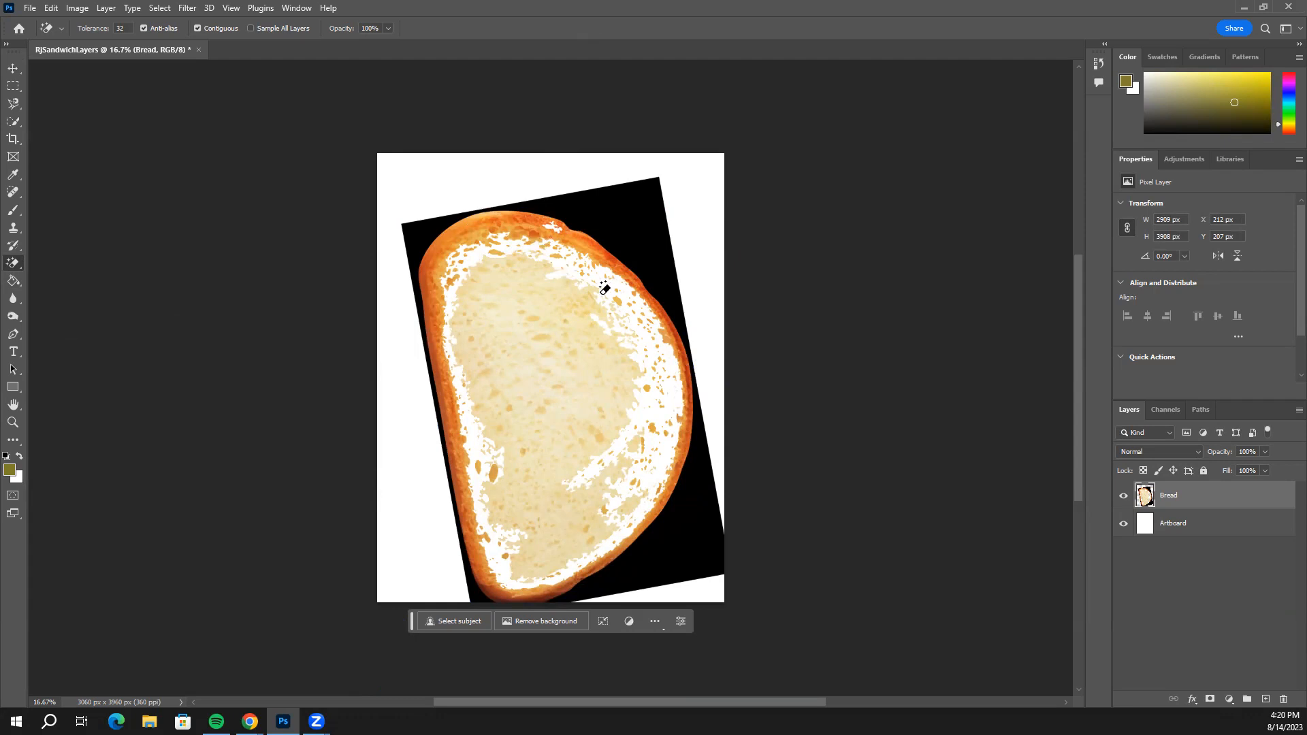
key("ctrl+z")
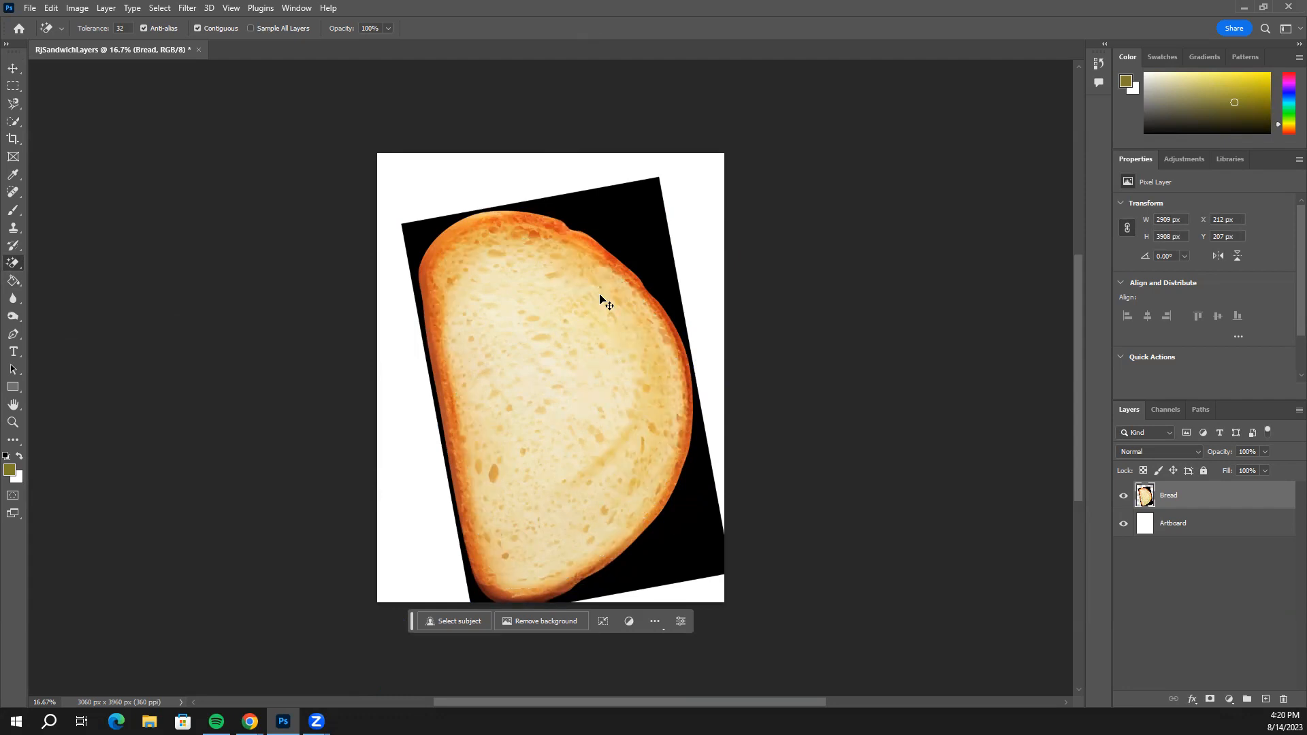
key("ctrl+shift+z")
left_click(604, 286)
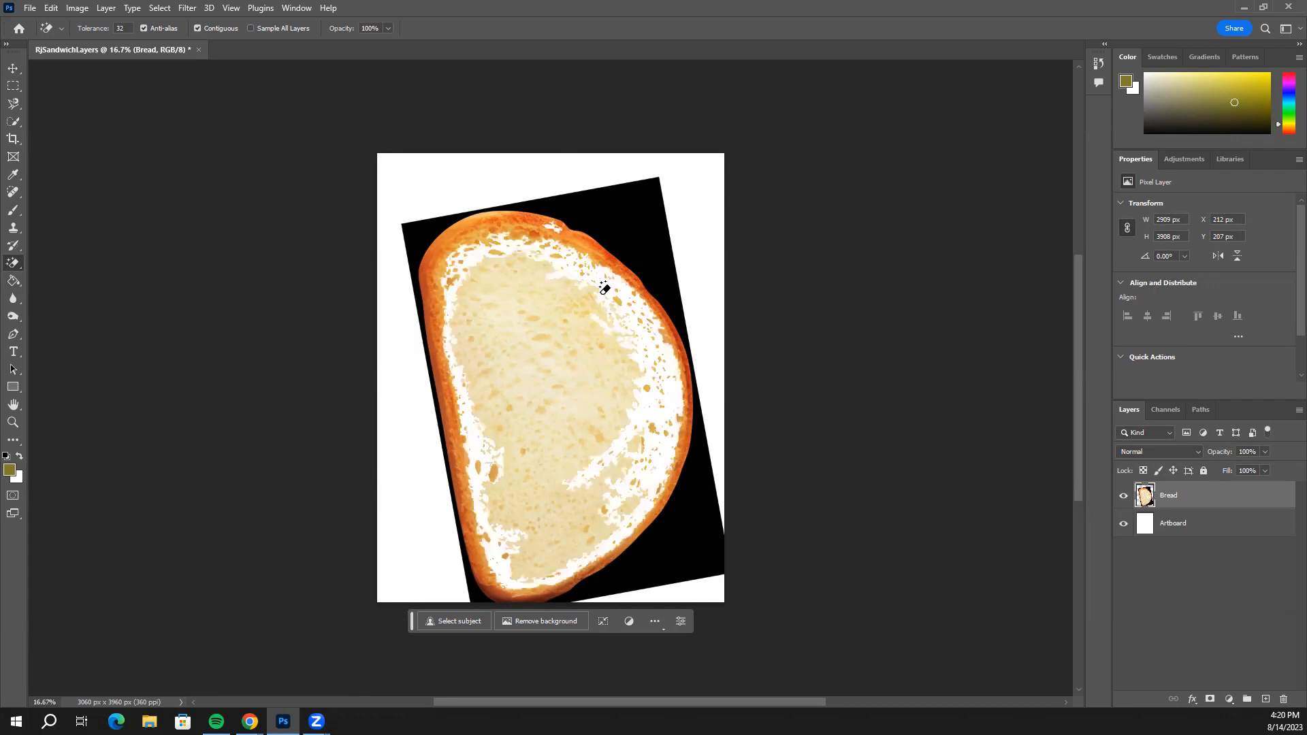
key("ctrl+z")
key("ctrl+z")
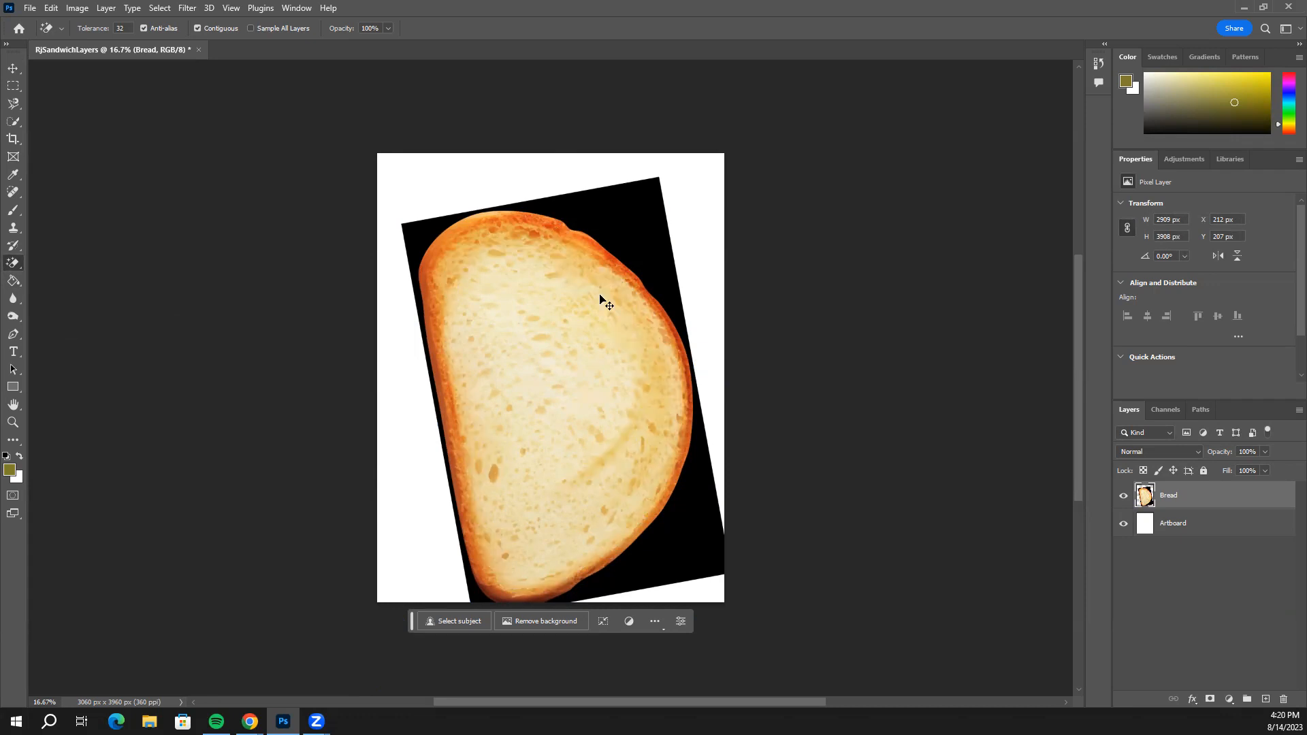
key("ctrl+shift+z")
key("ctrl+shift+z")
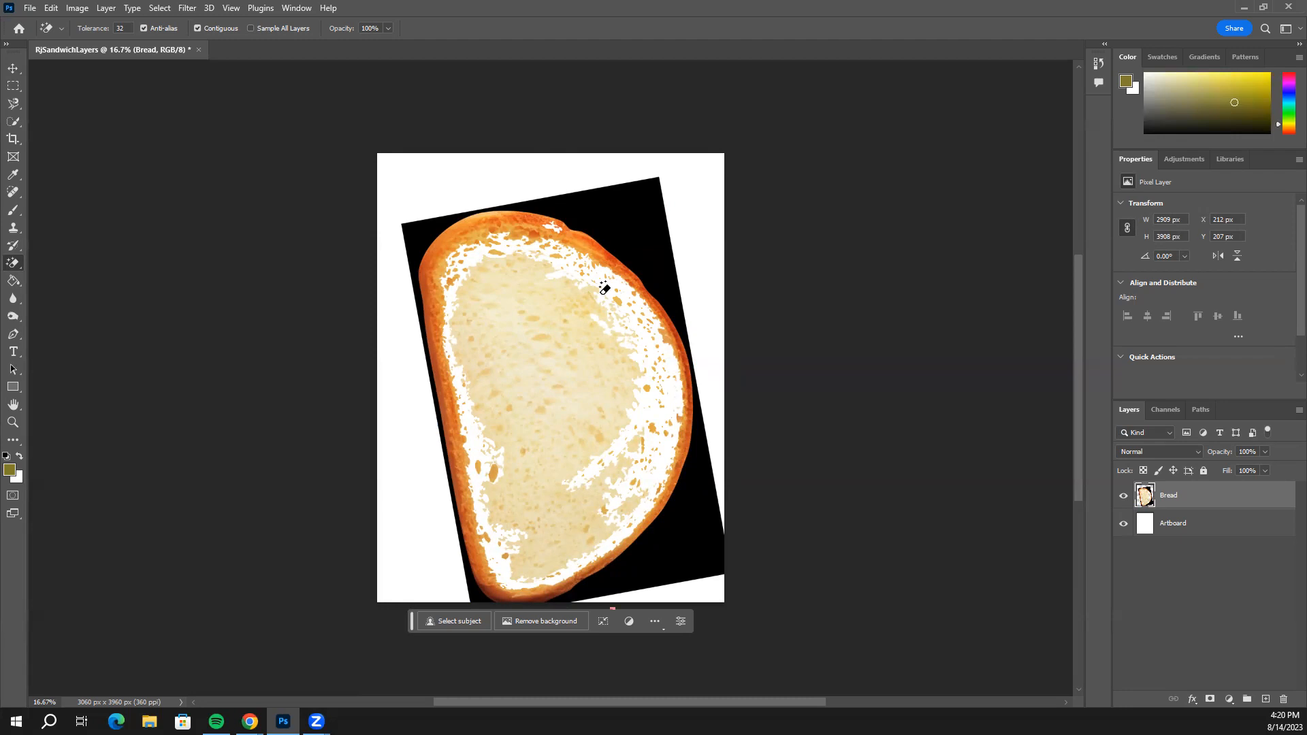
key("ctrl+z")
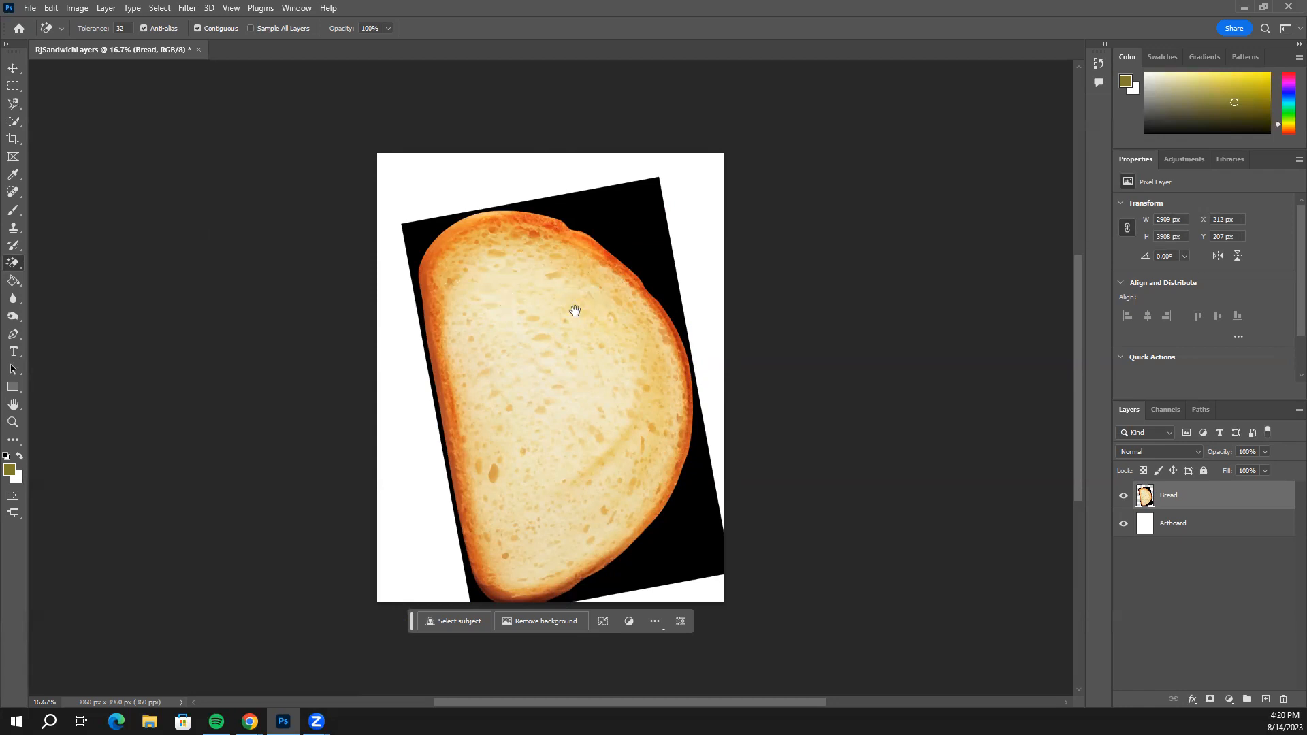
Examine the bread's interior down to individual pixels to compare neighbouring color shades, then return to the whole document.
left_click_drag(576, 311, 539, 329)
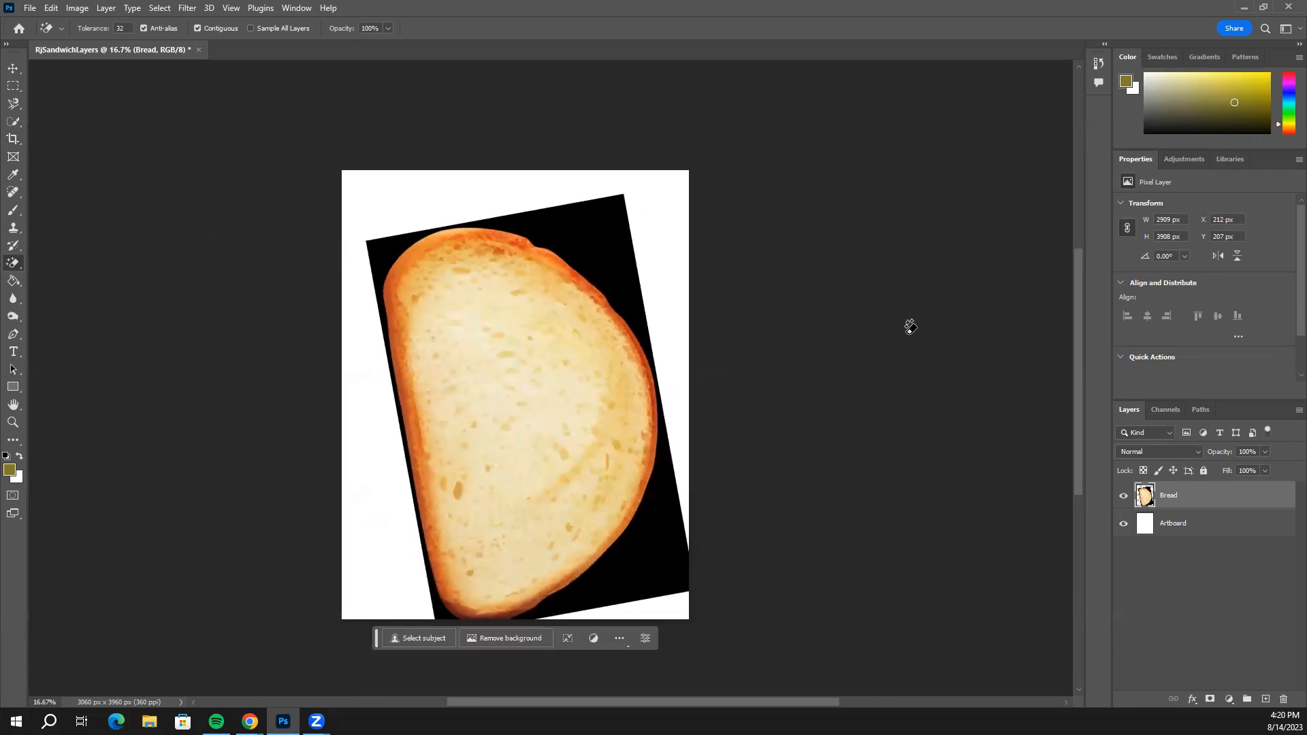
scroll(1079, 316, "down", 2)
left_click_drag(1073, 287, 1084, 311)
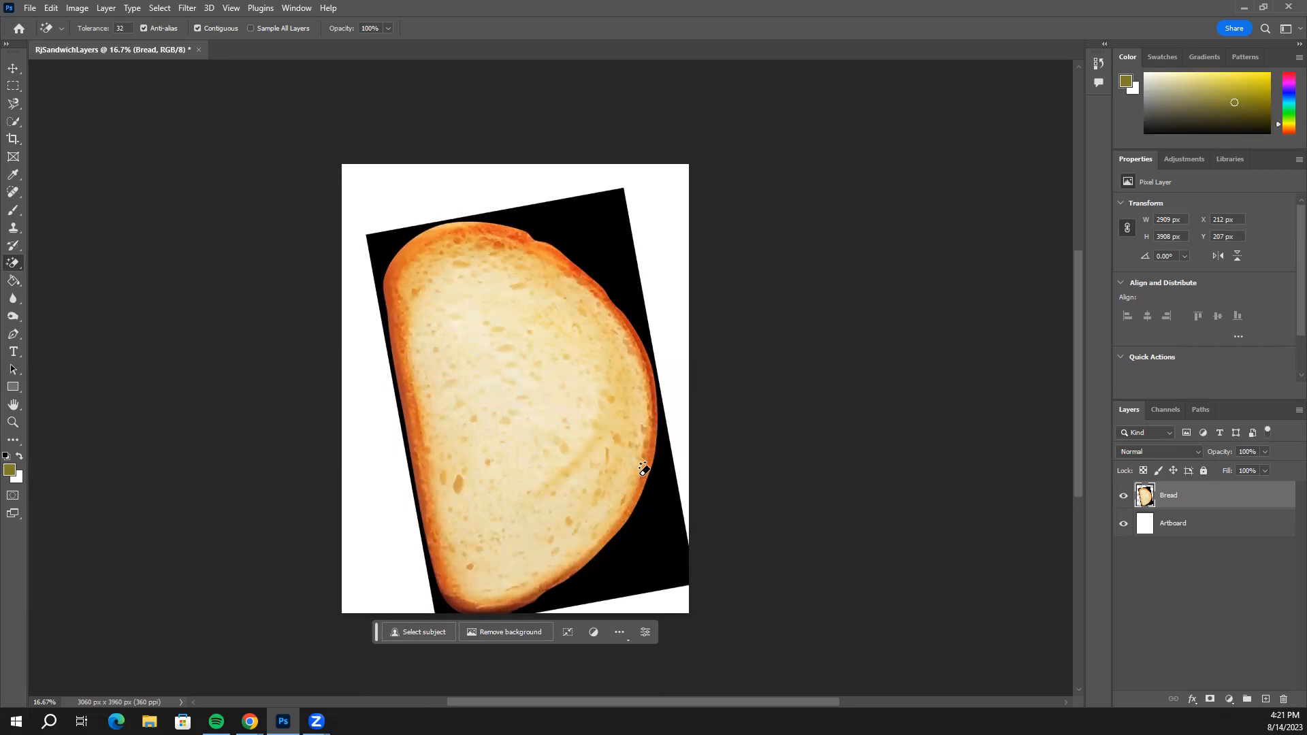
key("ctrl+plus")
key("ctrl+plus")
key("ctrl+plus")
key("ctrl+plus")
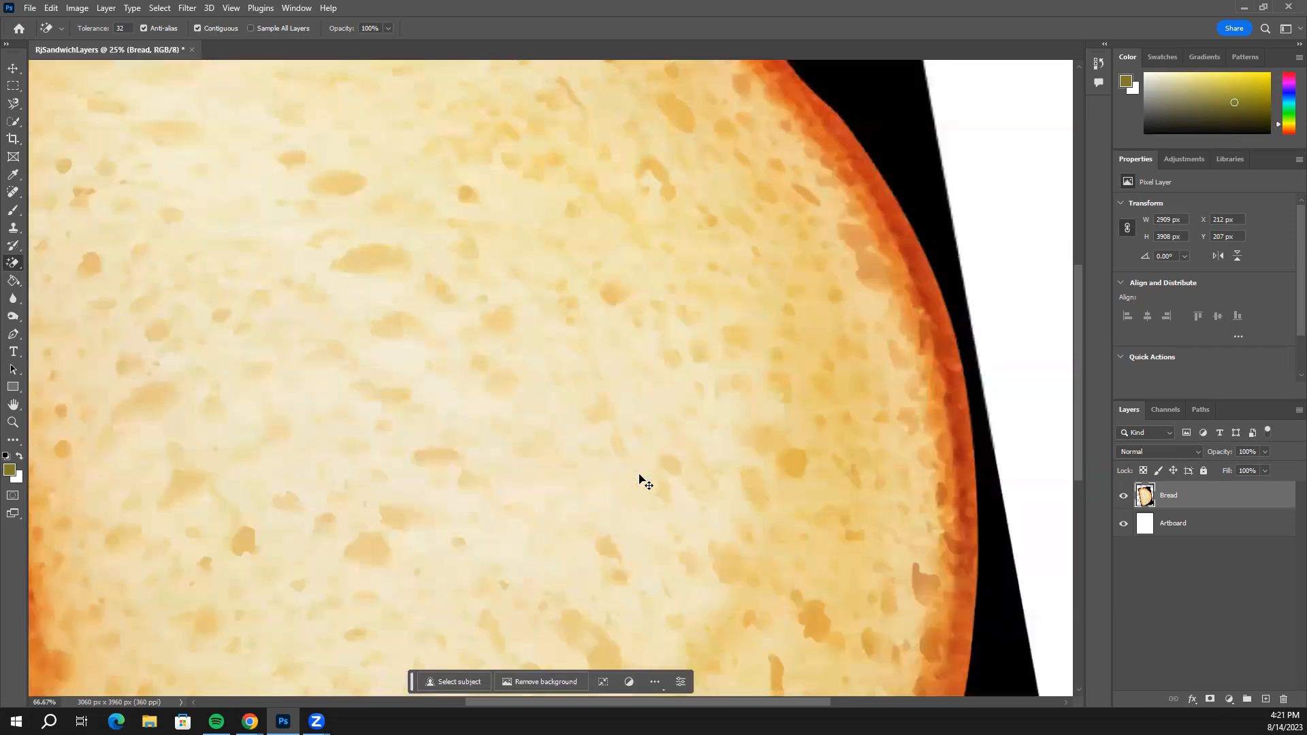
key("ctrl+plus")
key("ctrl+plus")
key("ctrl+plus")
key("ctrl+plus")
key("ctrl+plus")
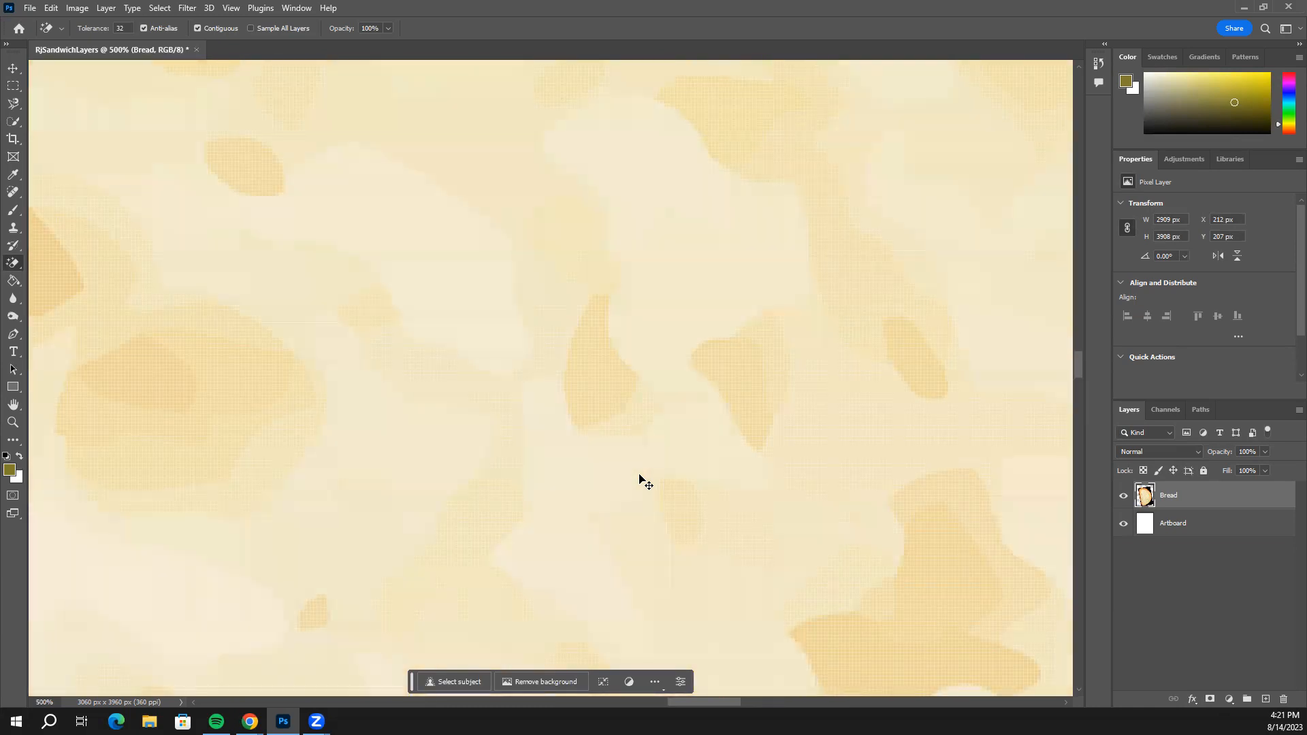
key("ctrl+plus")
key("ctrl+plus")
key("ctrl+plus")
key("ctrl+plus")
key("ctrl+plus")
key("ctrl+plus")
key("ctrl+plus")
key("ctrl+plus")
key("ctrl+plus")
key("ctrl+plus")
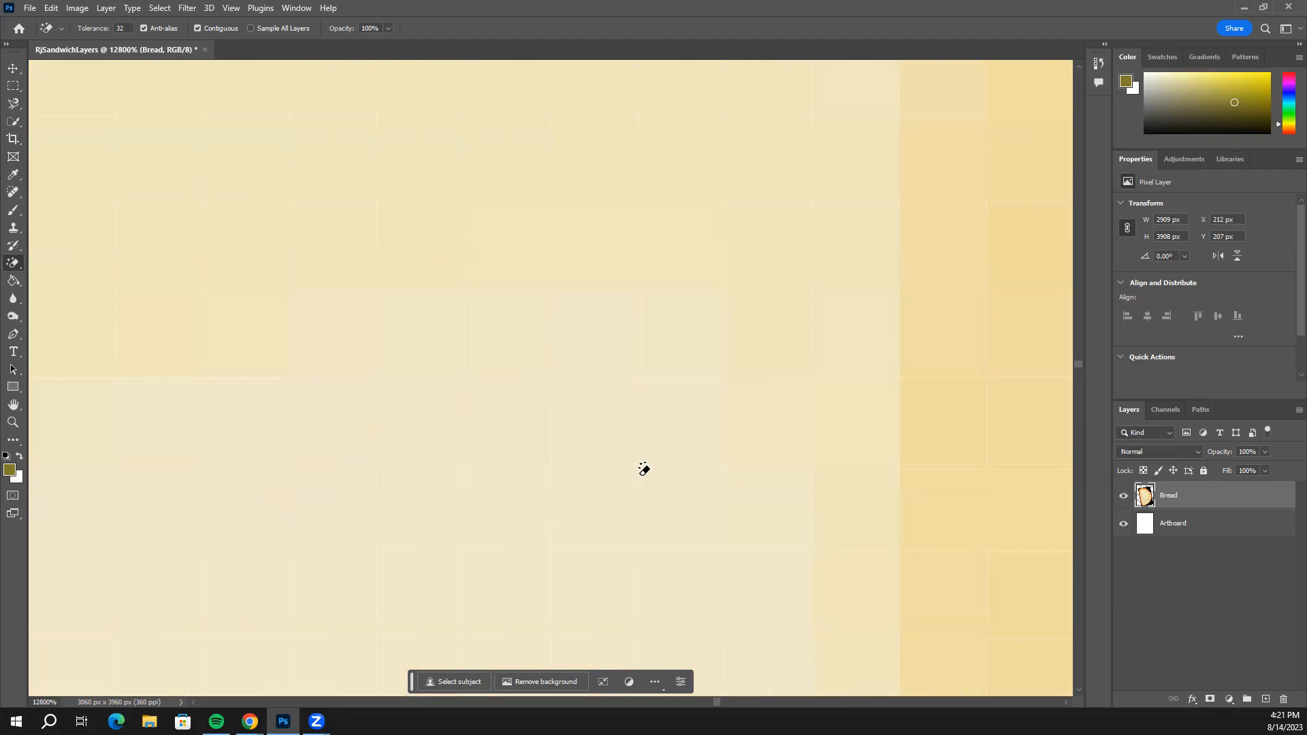
key("ctrl+minus")
key("ctrl+minus")
key("ctrl+minus")
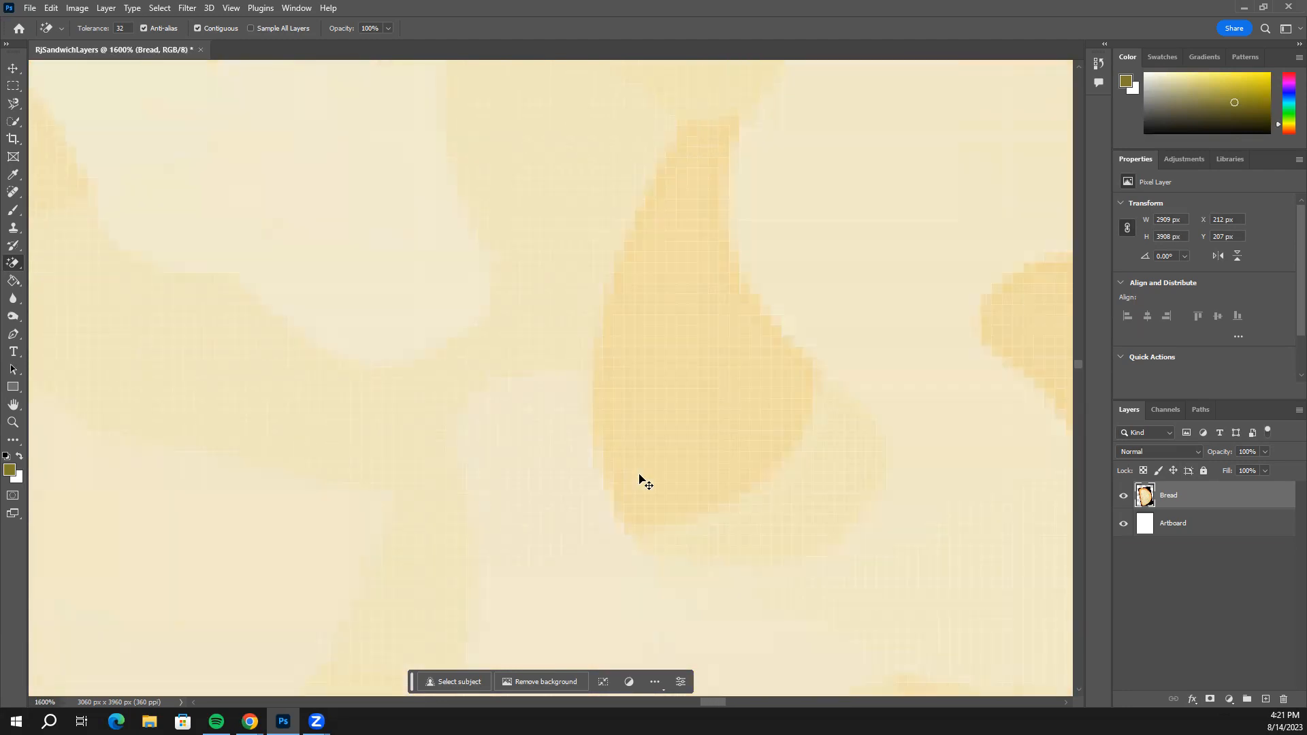
key("ctrl+minus")
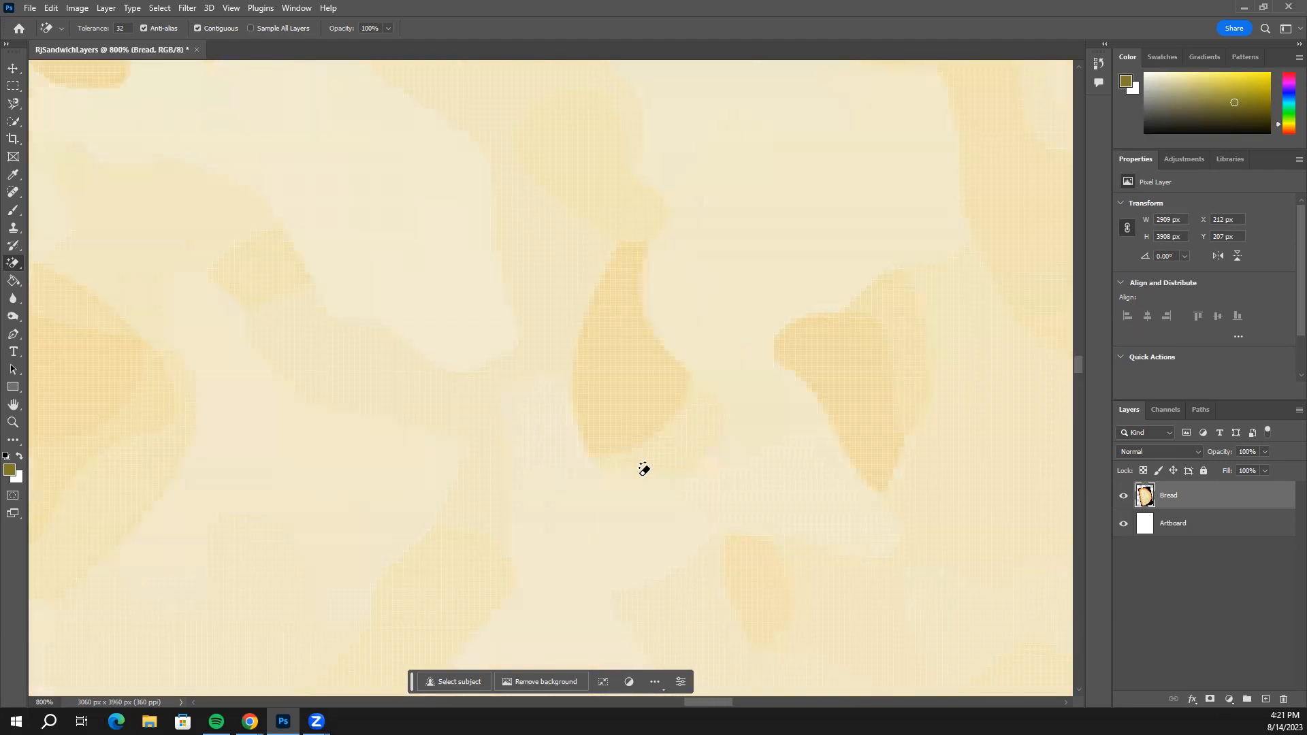
left_click_drag(607, 353, 647, 498)
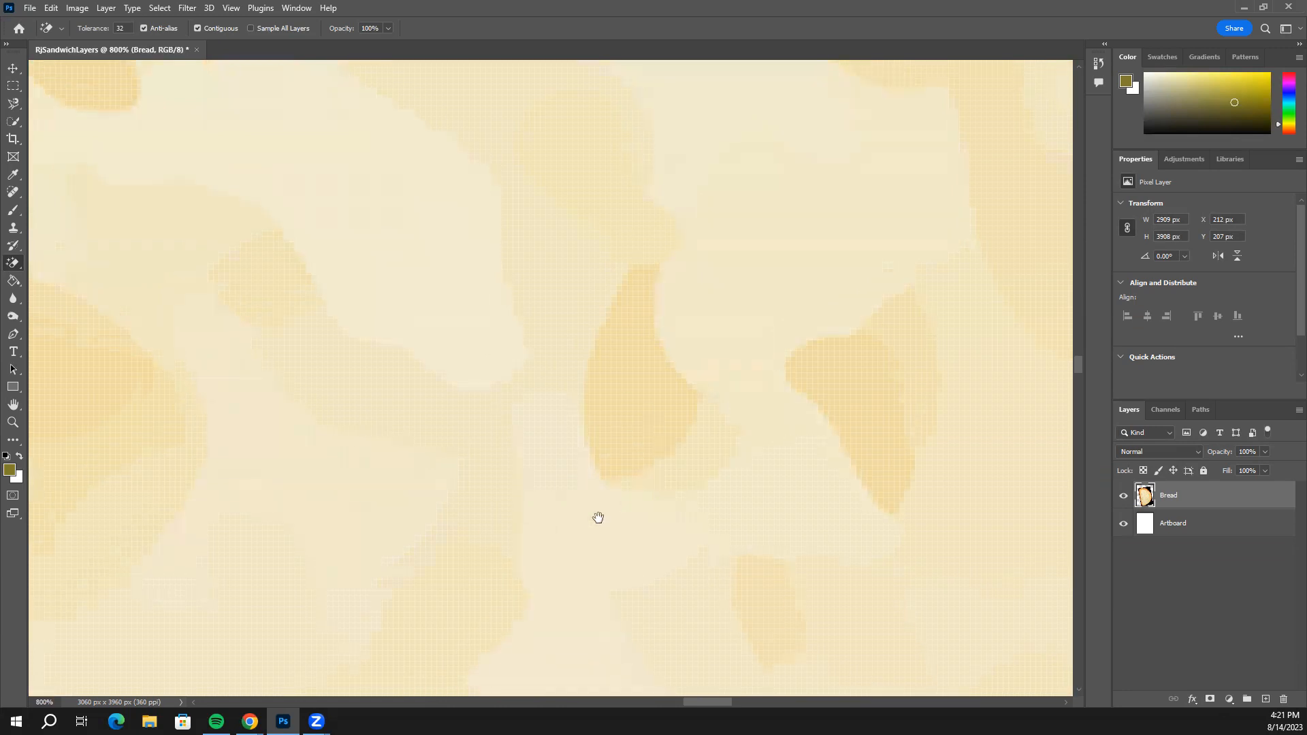
left_click_drag(619, 377, 572, 443)
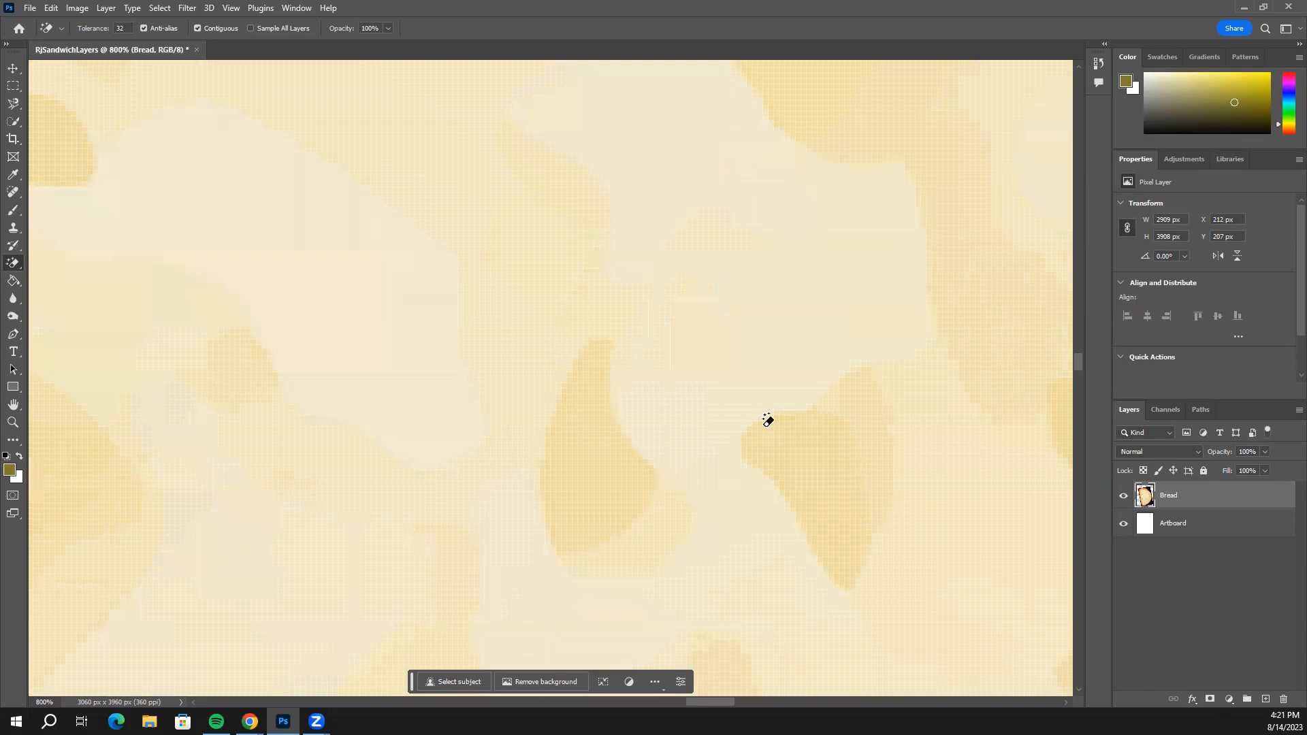
key("ctrl+0")
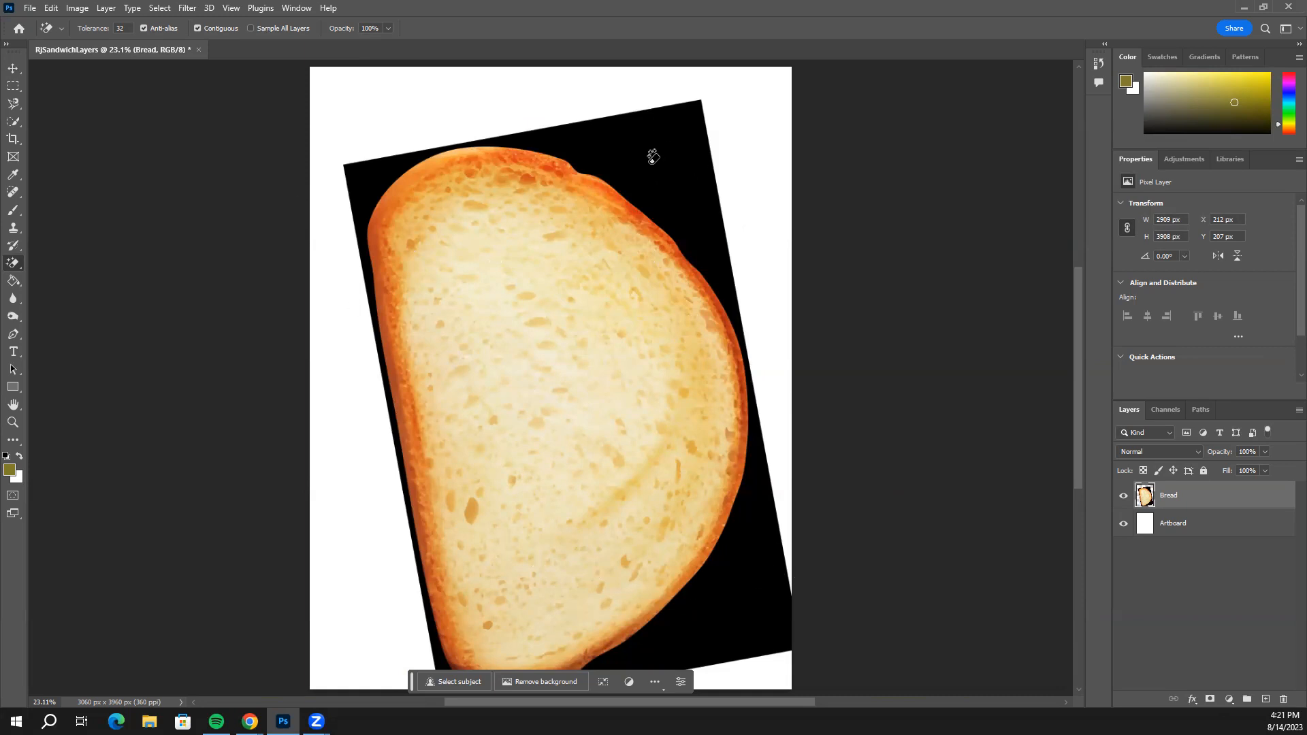
Try the Magic Eraser on the Bread layer's black background and on the white Artboard layer, restoring each.
left_click(673, 159)
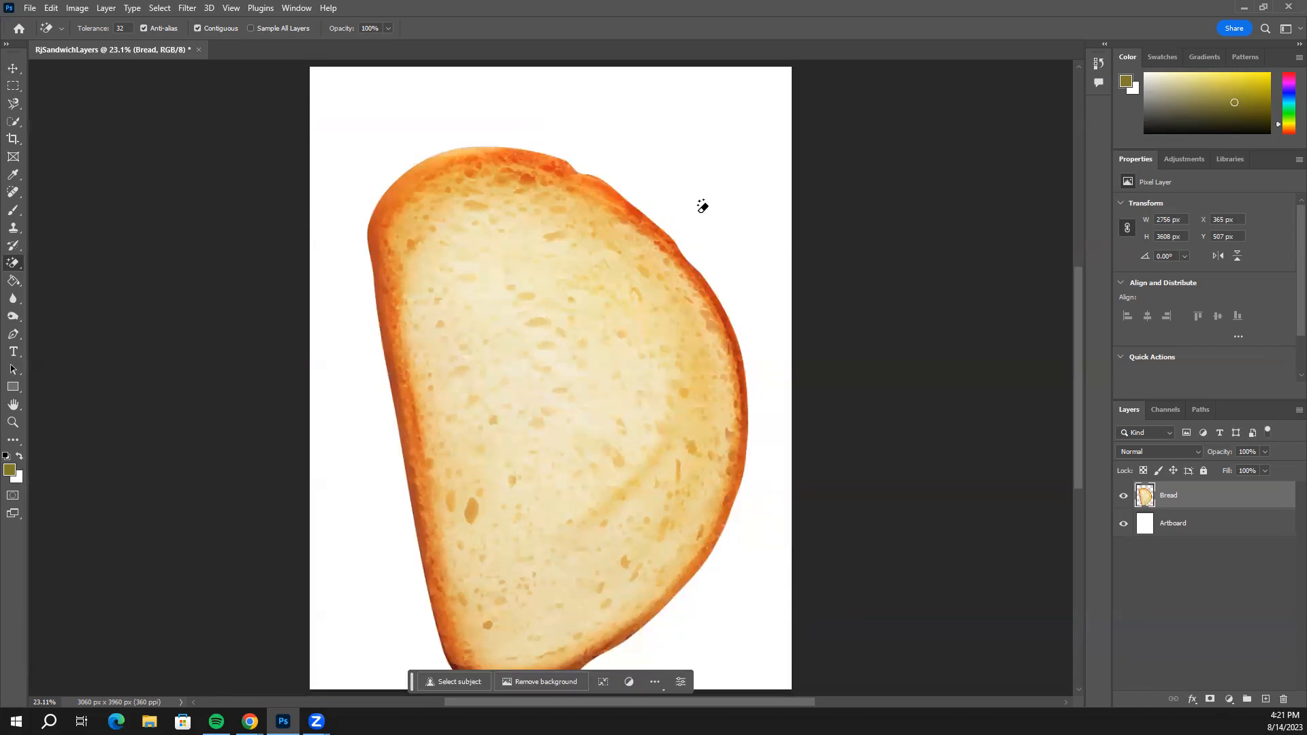
key("ctrl+z")
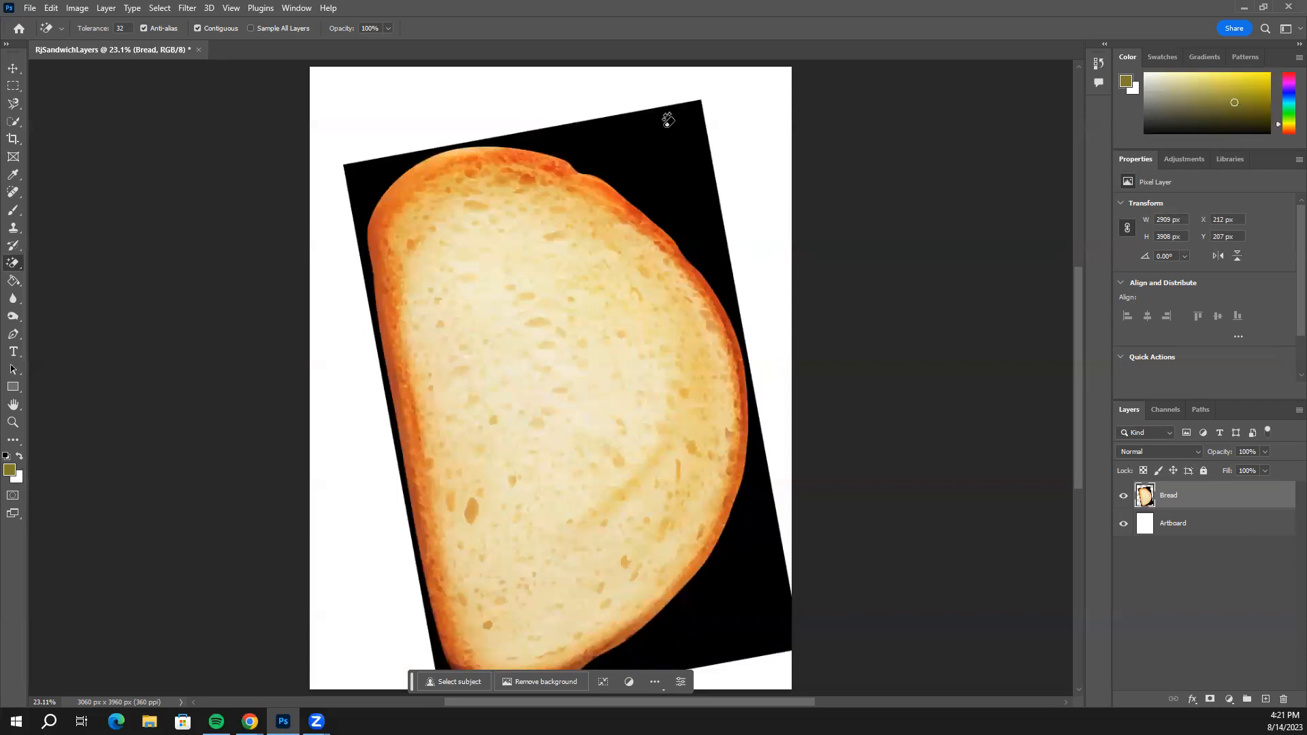
left_click(1208, 530)
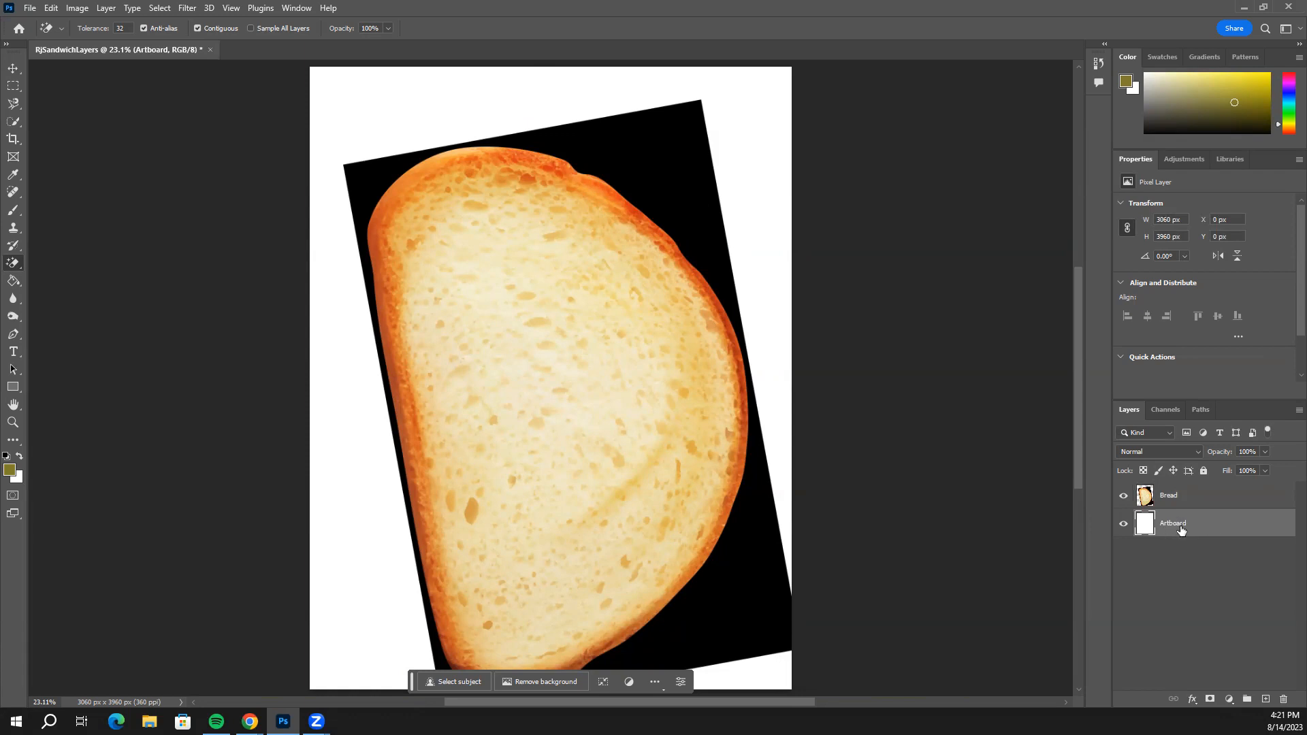
left_click(733, 226)
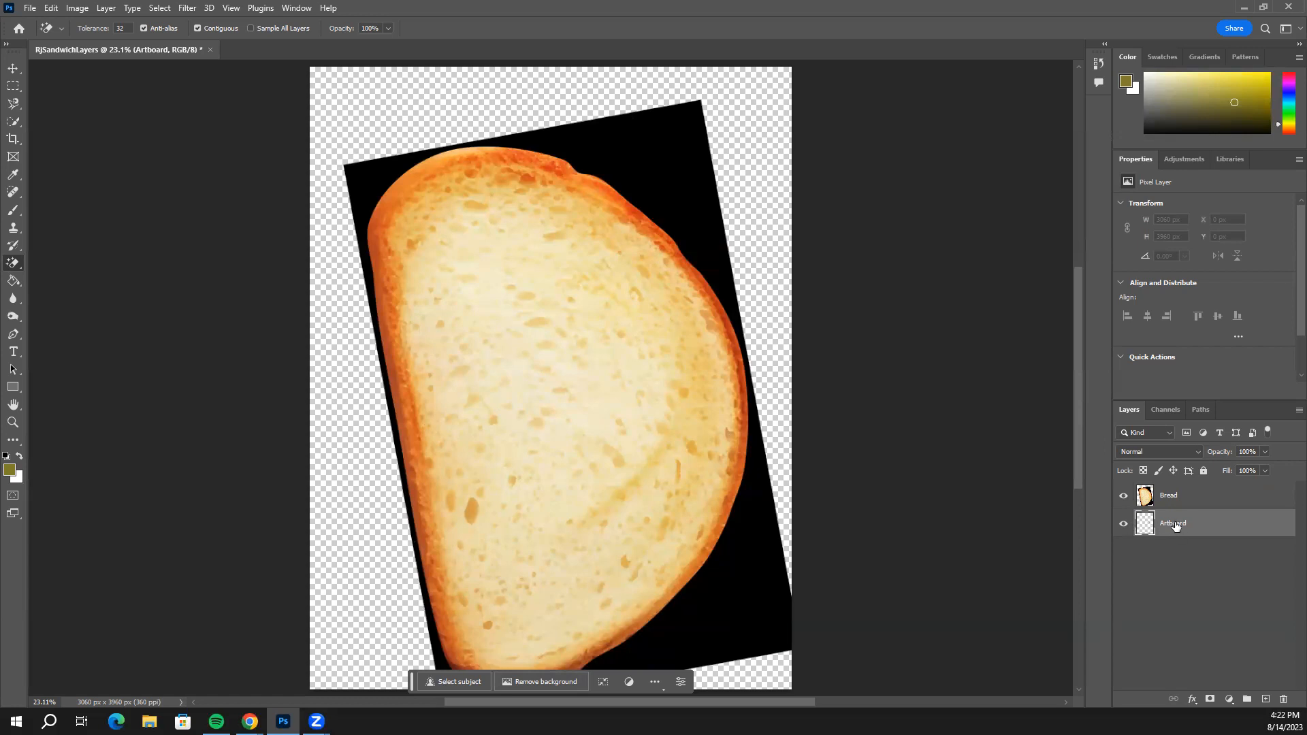
key("ctrl+BackSpace")
Erase the black background around the bread slice on the Bread layer with the Magic Eraser.
left_click(1172, 500)
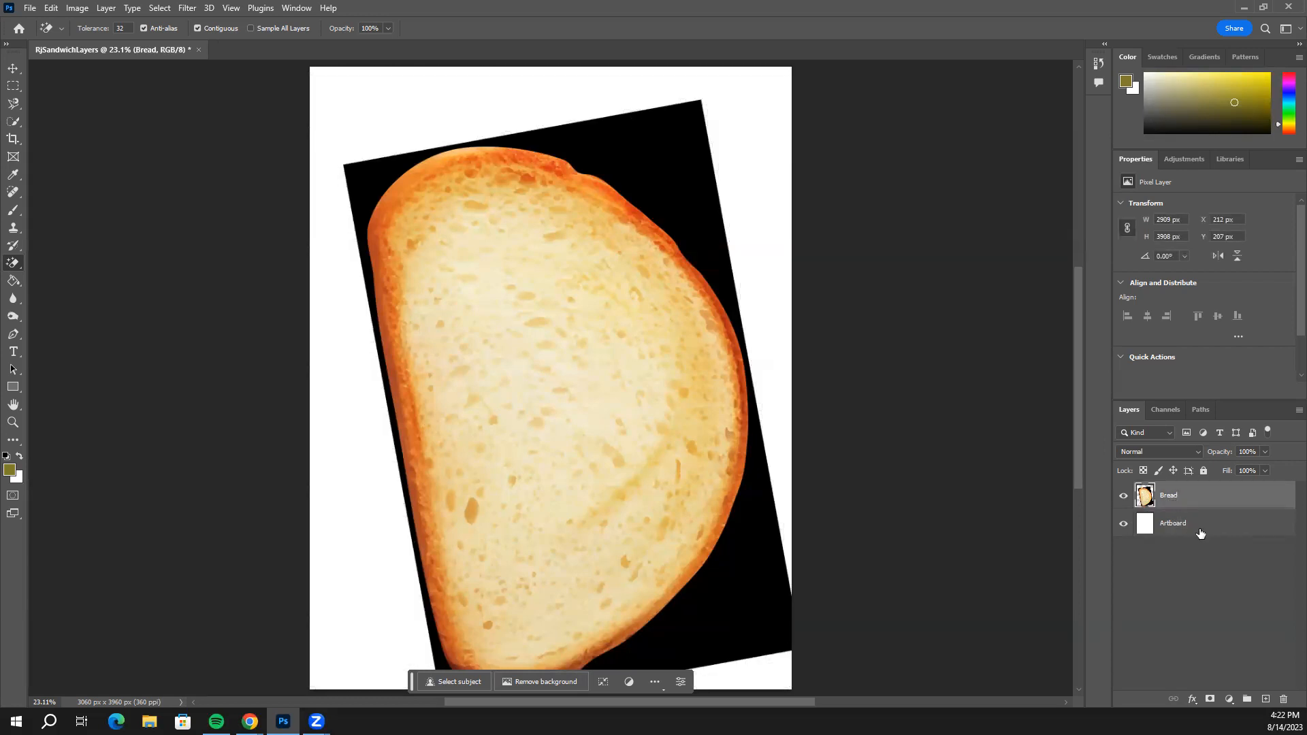
left_click(657, 158)
scroll(830, 377, "down", 3)
scroll(654, 324, "up", 4)
Scale the Bread layer proportionally to about 71.73%, move it to about X 647 px, Y 299 px, and apply the transform.
left_click(13, 68)
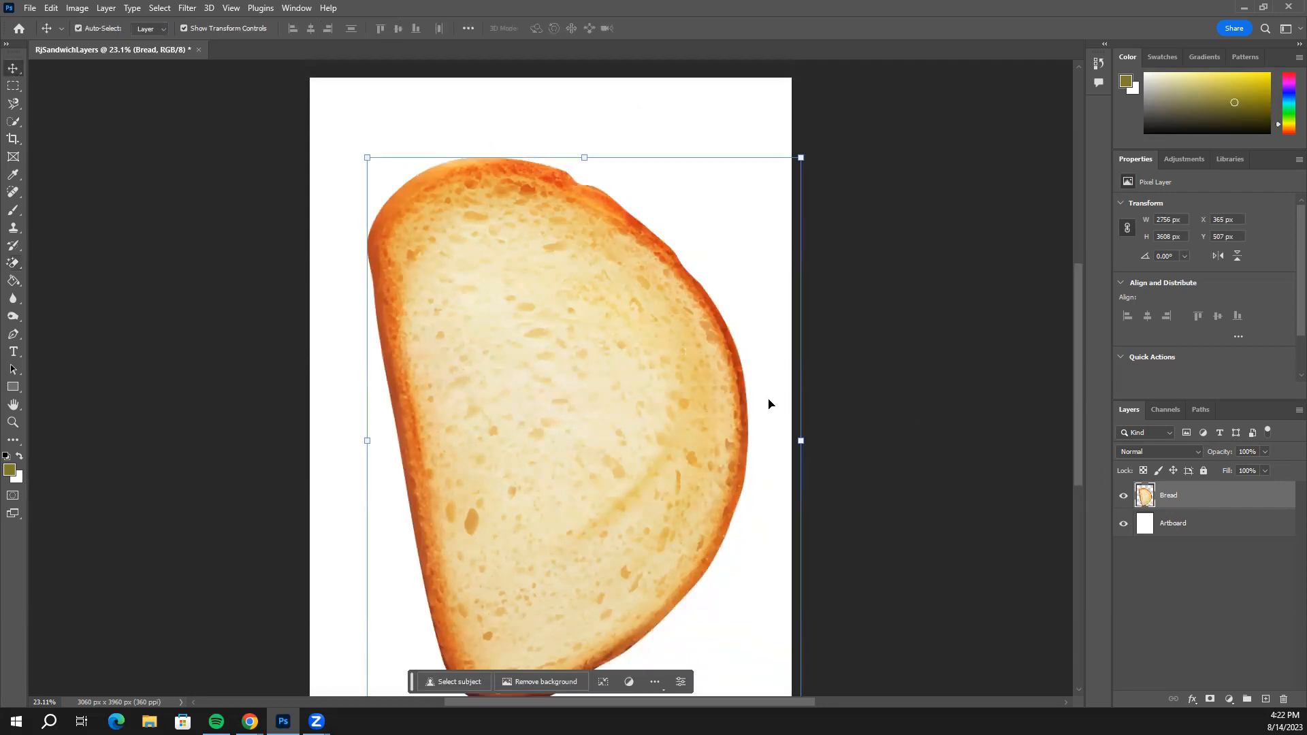
key("ctrl+minus")
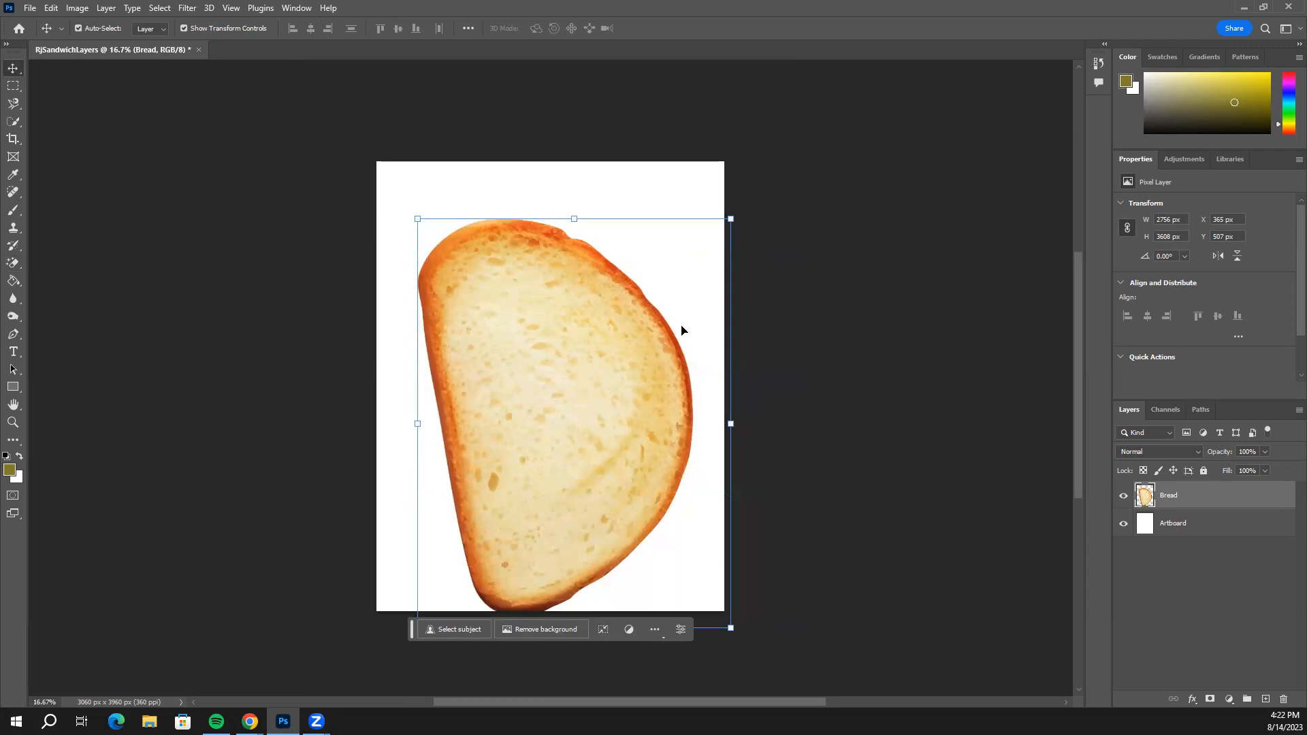
left_click_drag(418, 218, 511, 330)
left_click_drag(558, 428, 502, 285)
key("ctrl+plus")
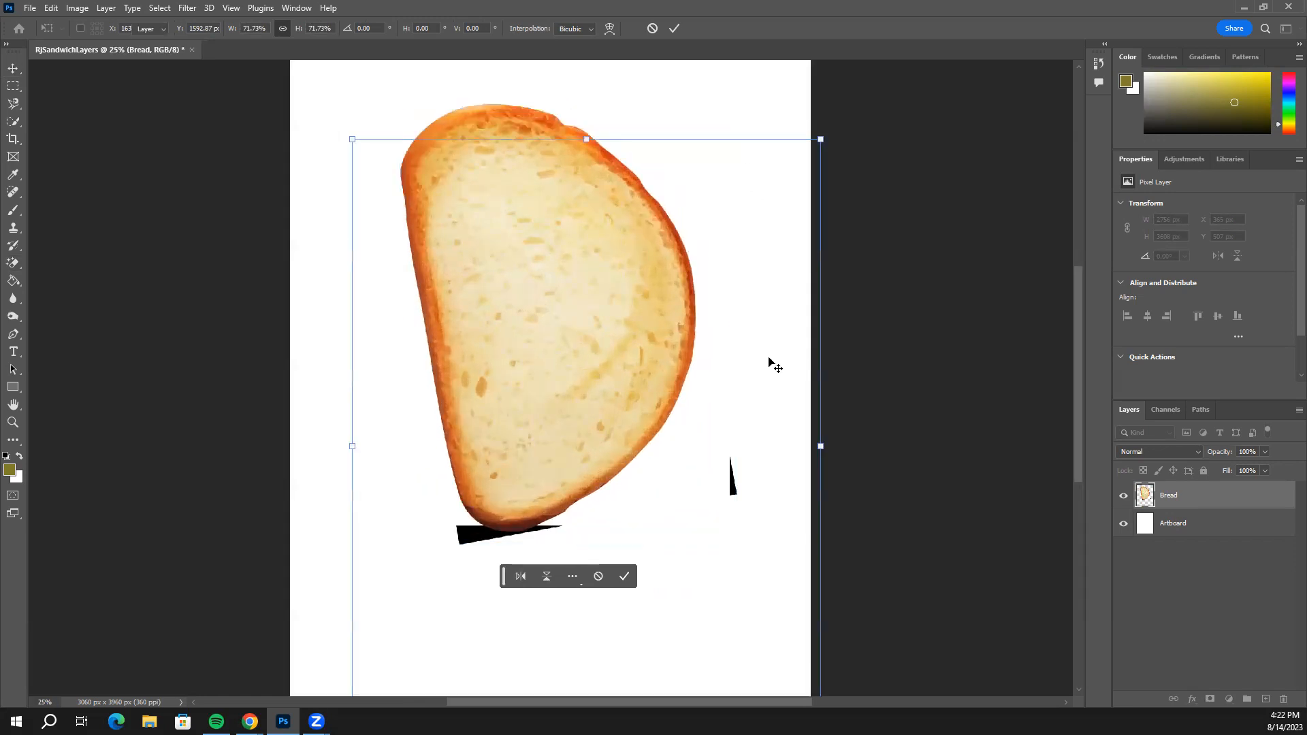
key("Return")
Erase the two leftover black fragments below and beside the bread with the Magic Eraser, then deselect the Bread layer.
left_click(19, 267)
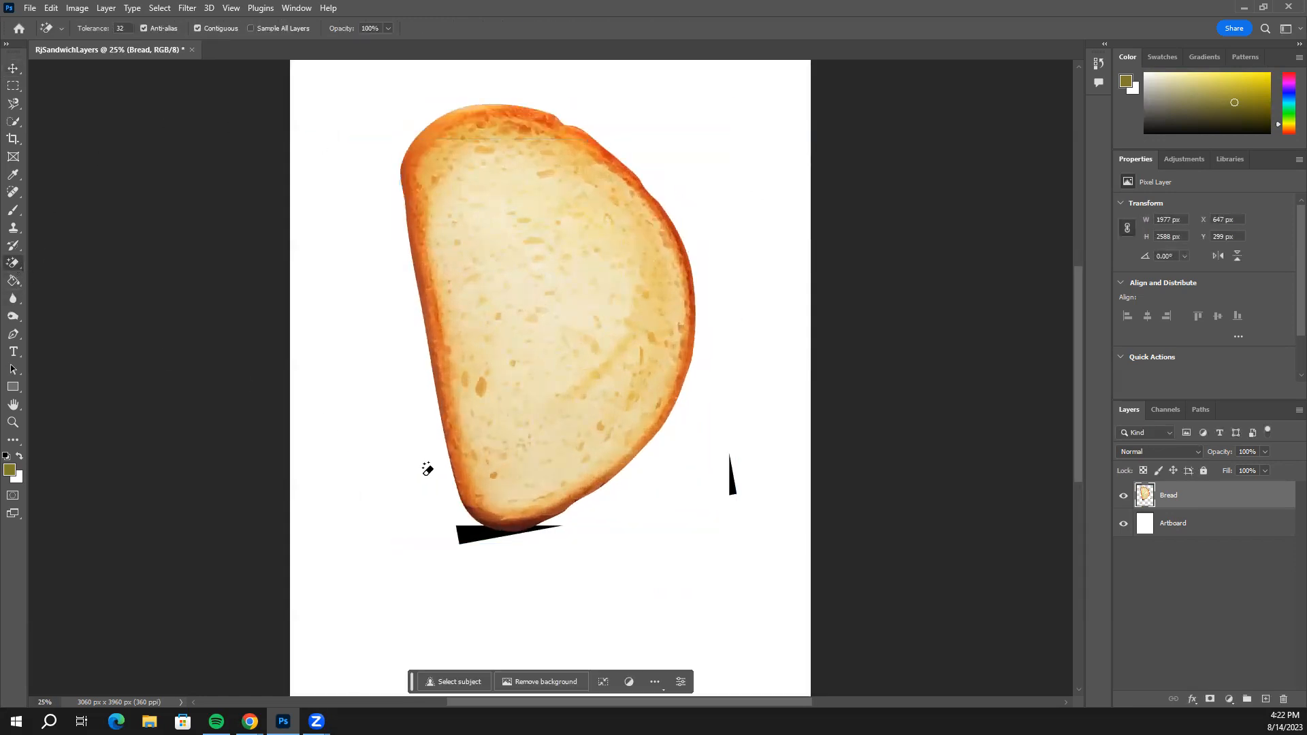
left_click(478, 535)
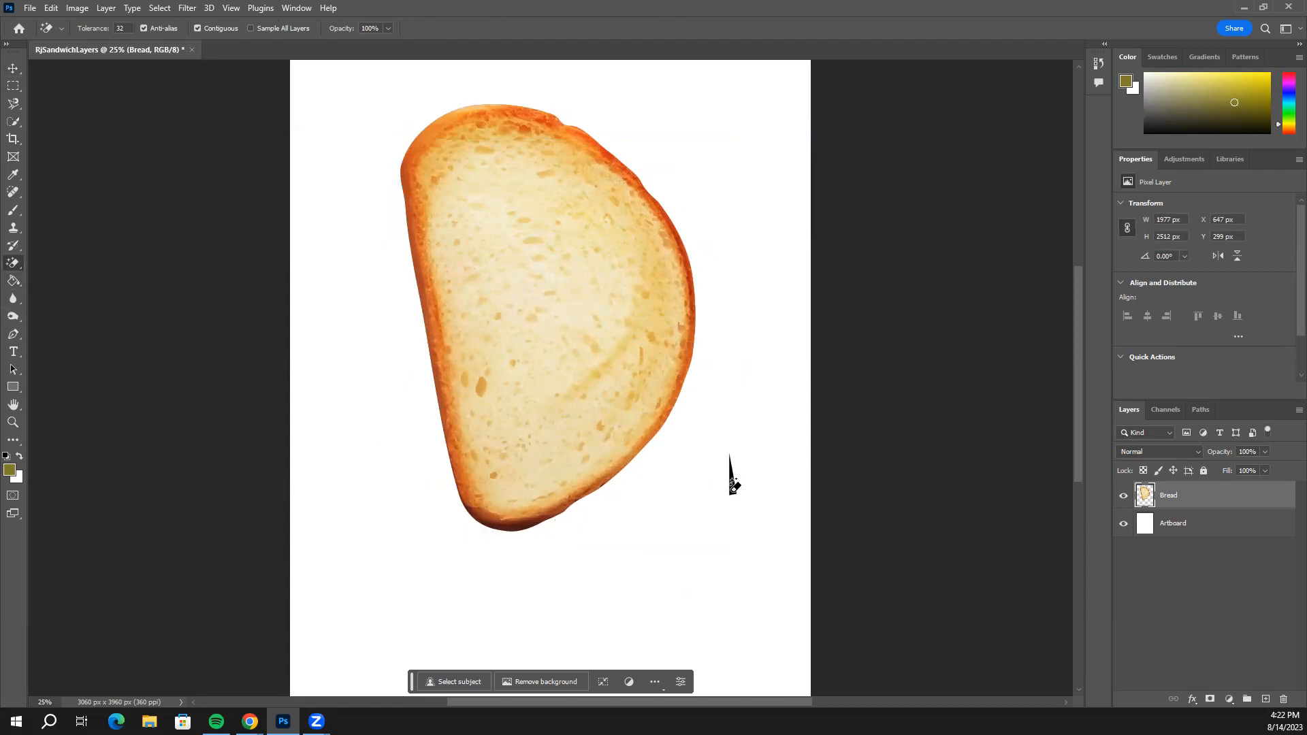
left_click(13, 68)
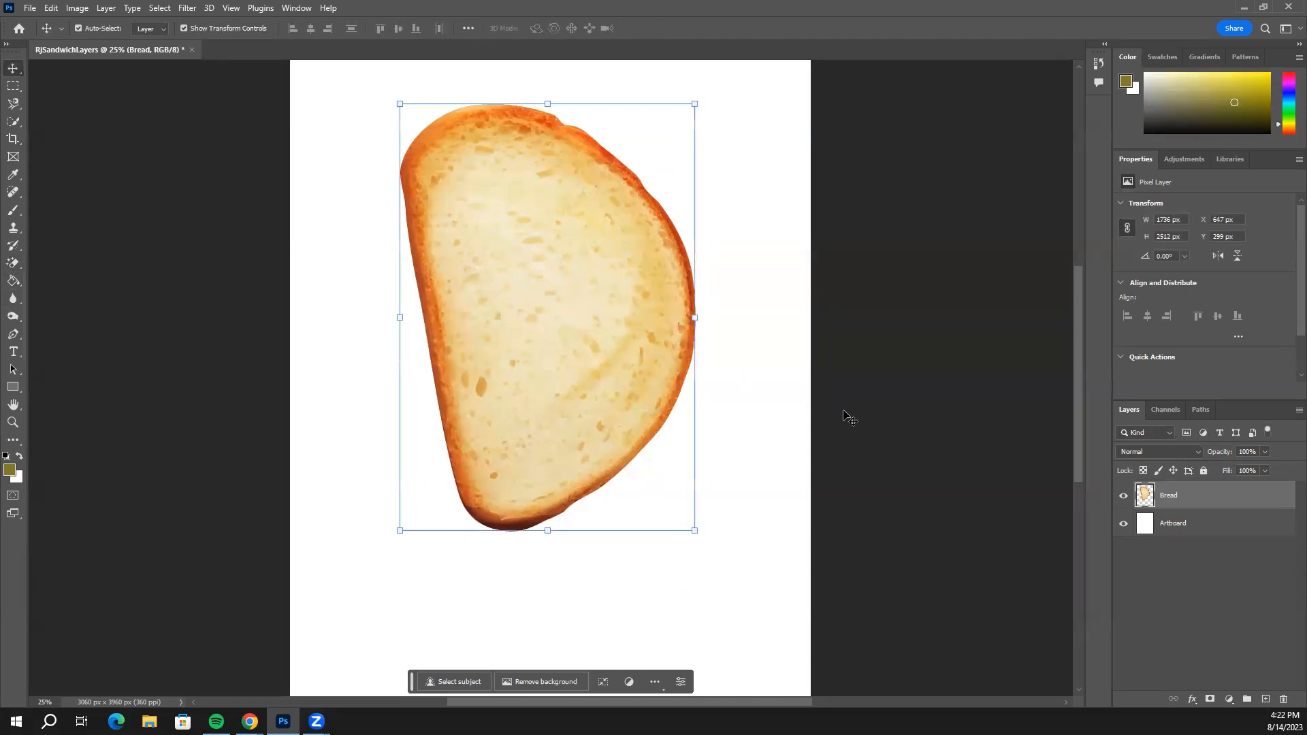
key("ctrl+minus")
left_click(840, 304)
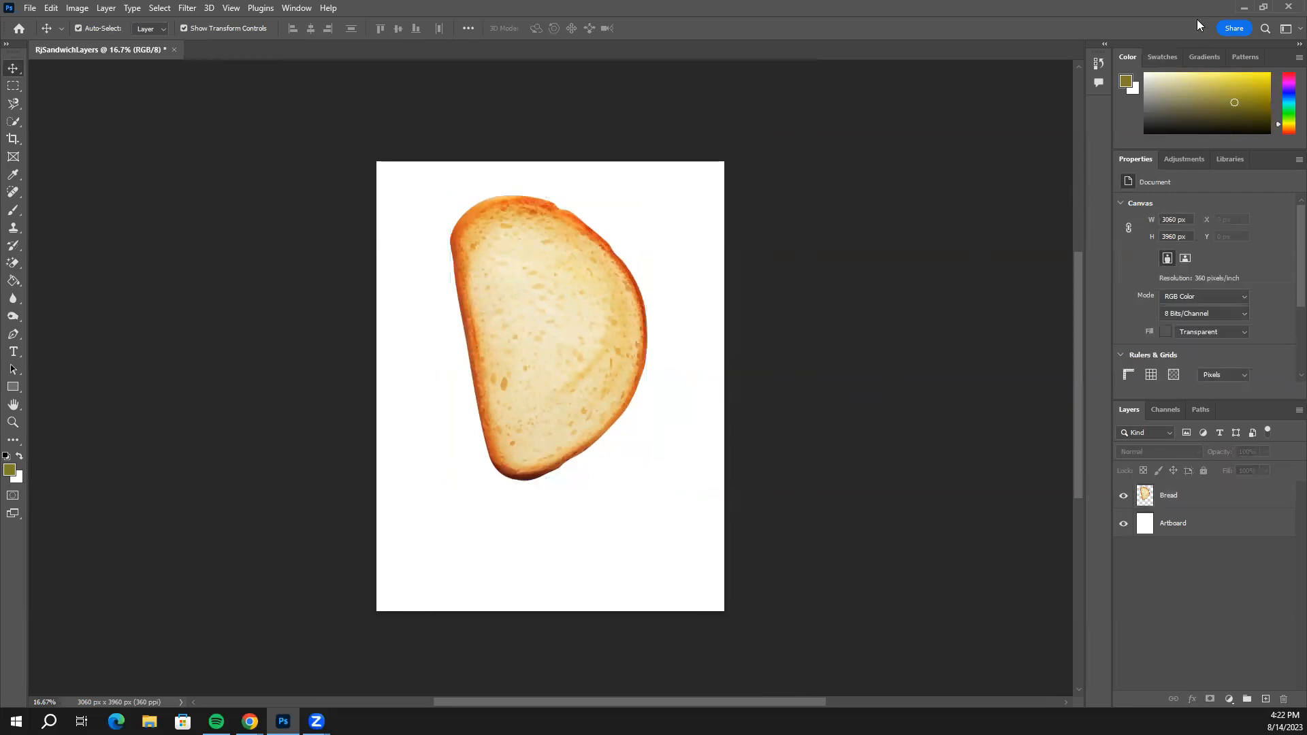
Switch to the browser and search Google Images for "fish png transparent".
left_click(1242, 10)
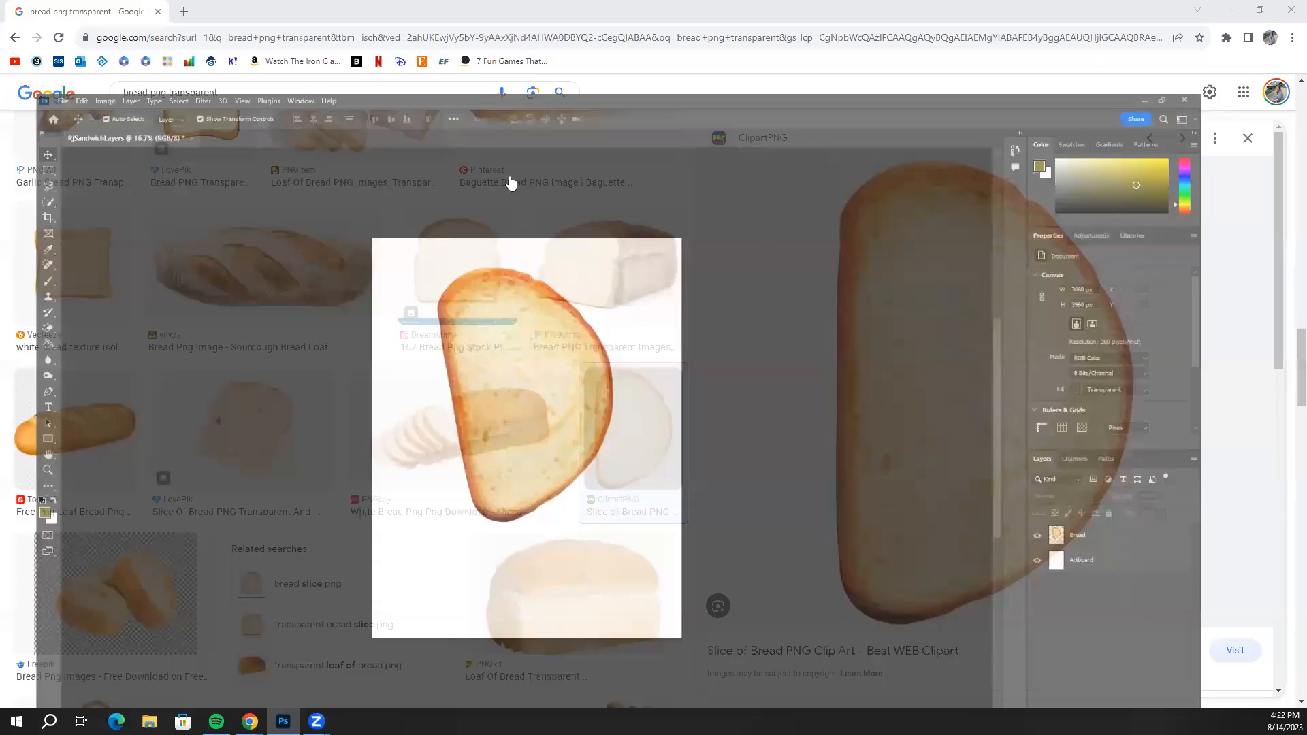
left_click(289, 94)
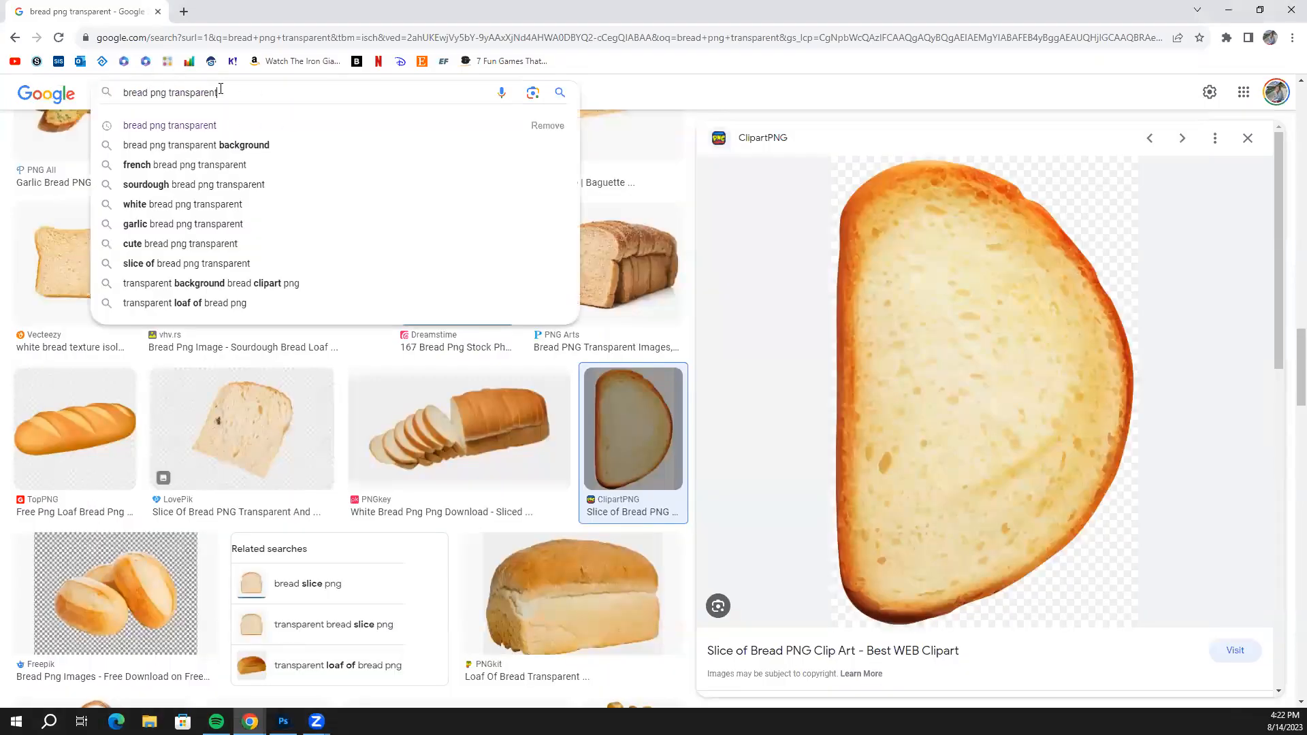
left_click_drag(139, 97, 114, 104)
key("BackSpace")
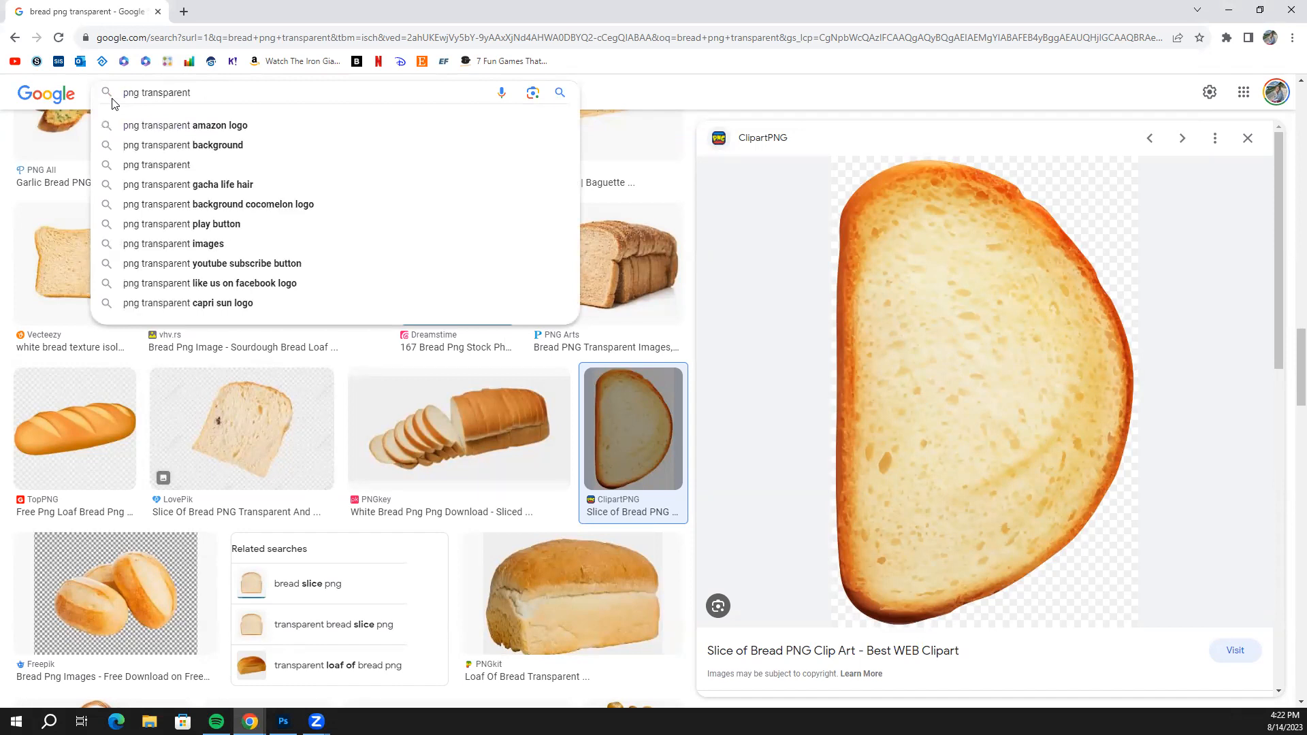
type("fish")
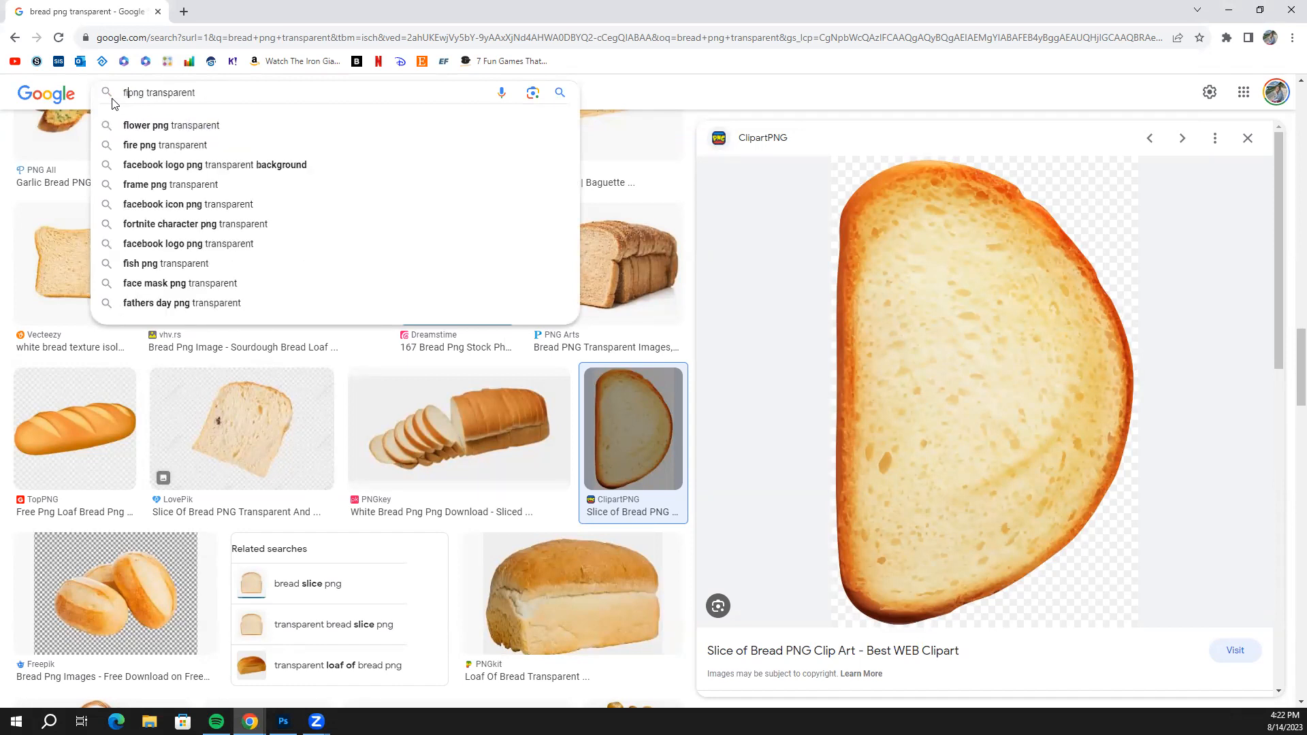
key("Return")
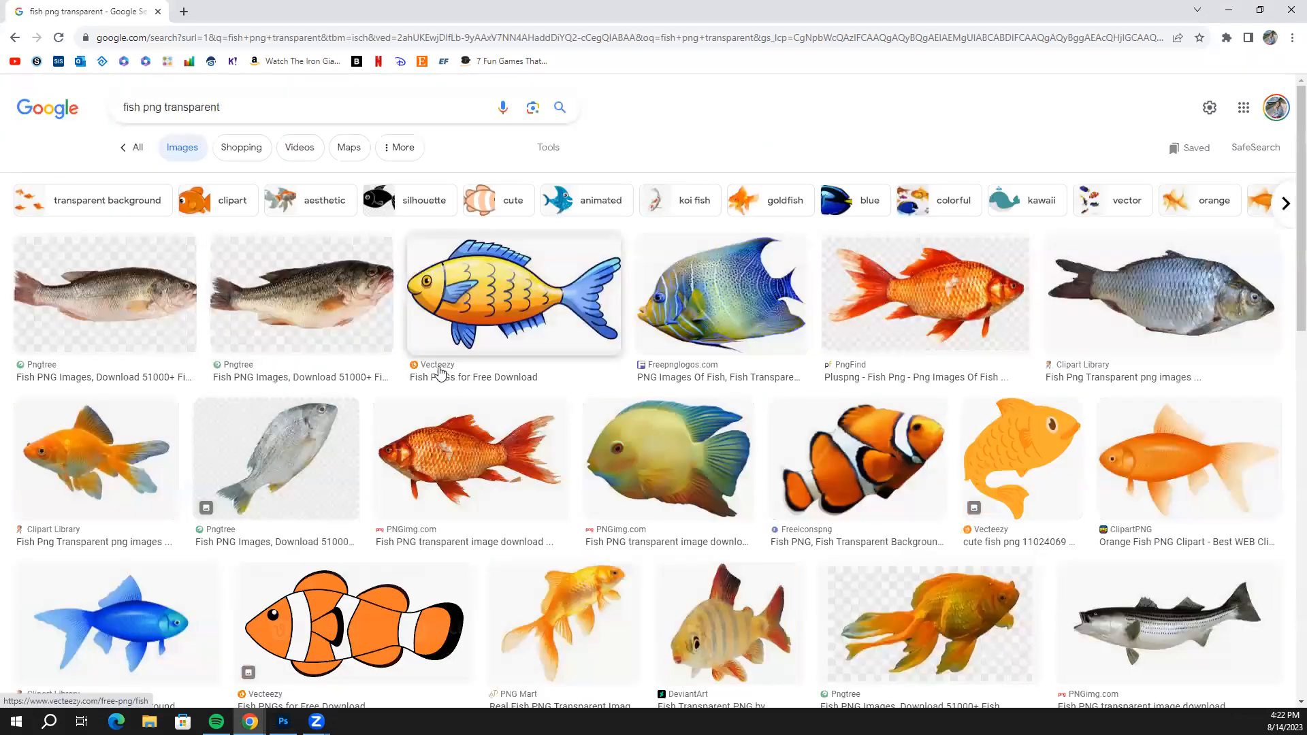
Copy the gray-blue fish image from the Clipart Library result.
left_click(66, 480)
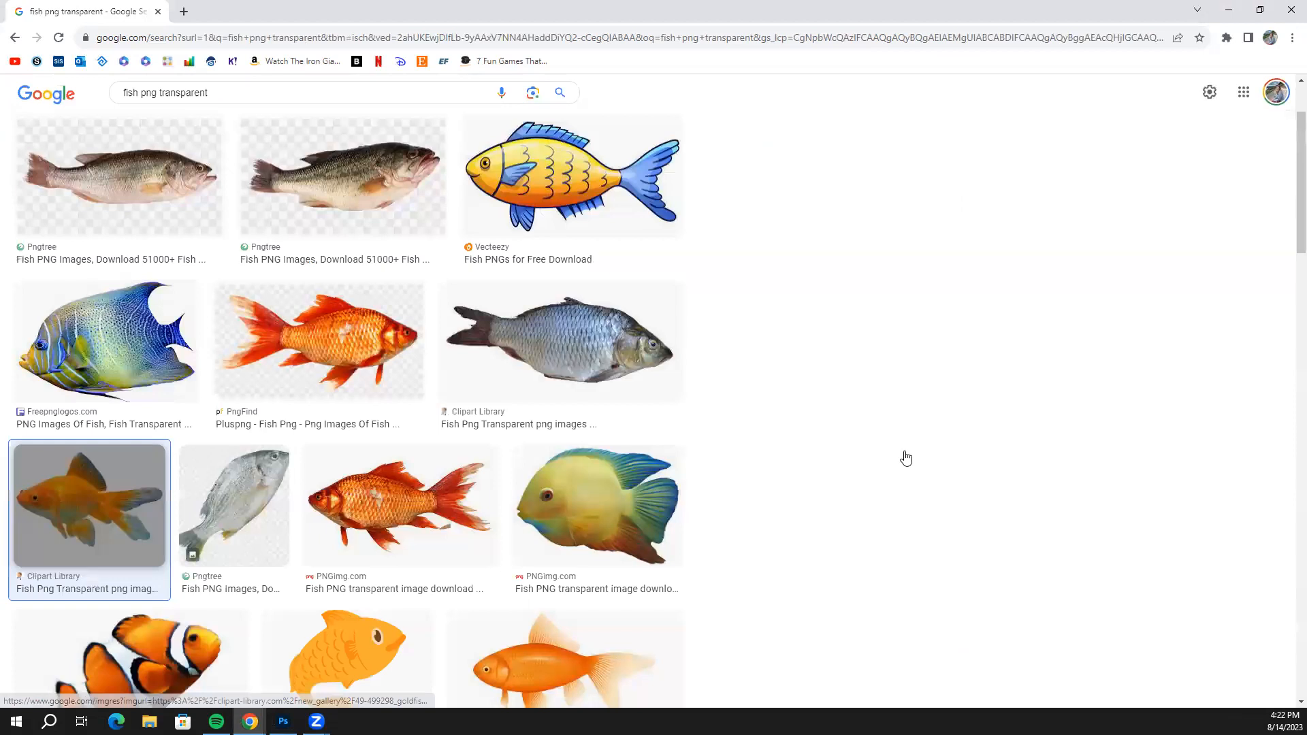
left_click(648, 320)
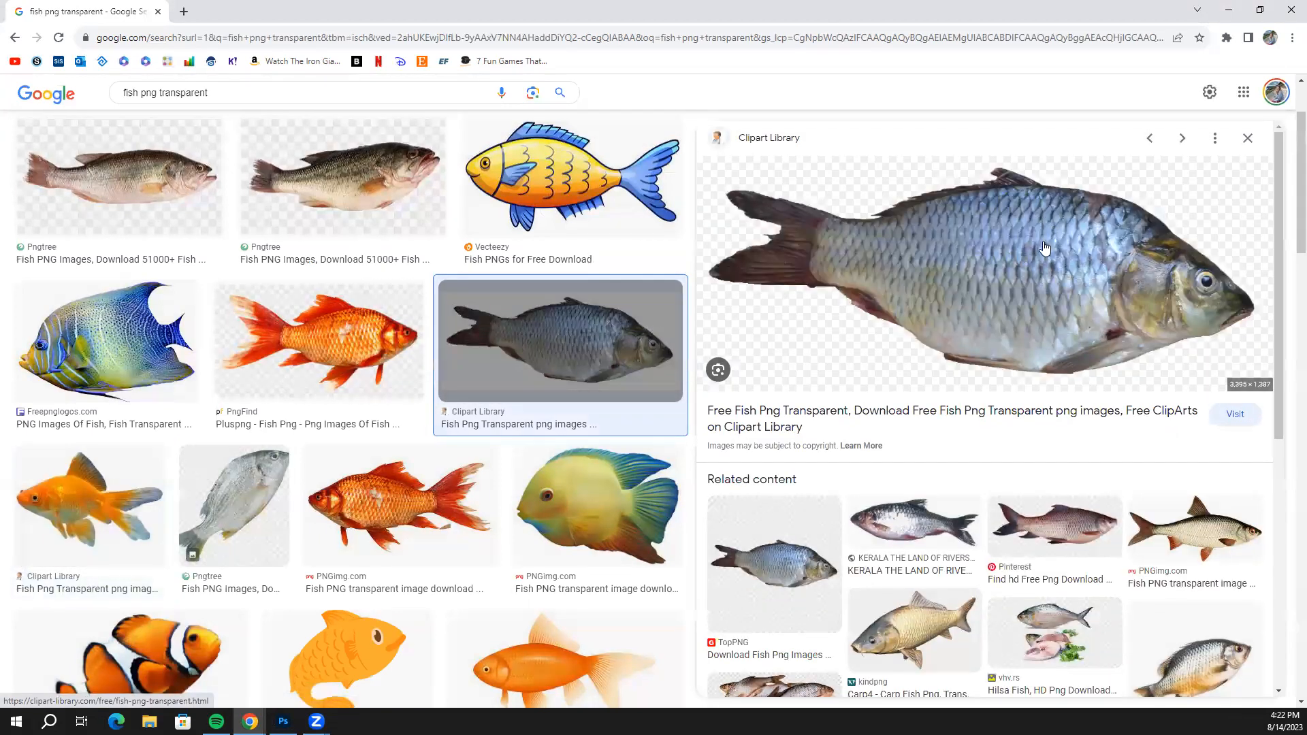
right_click(924, 257)
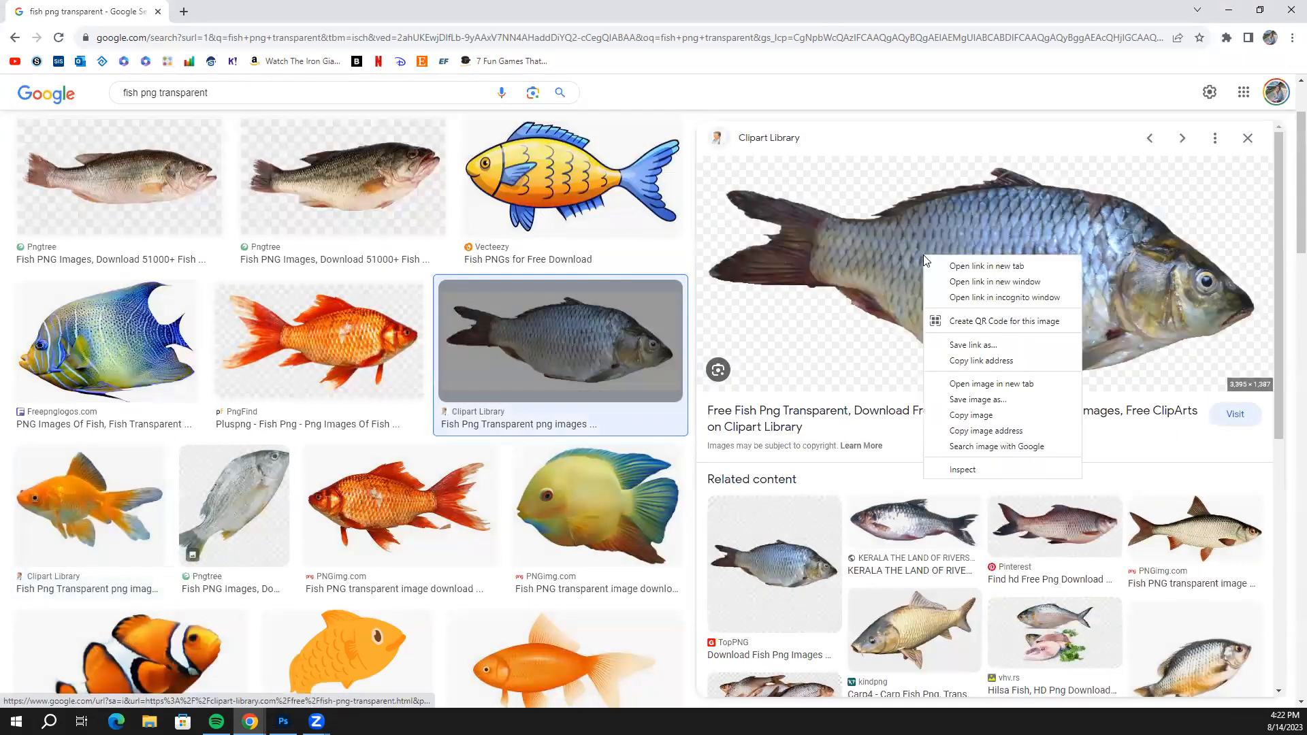
left_click(1004, 418)
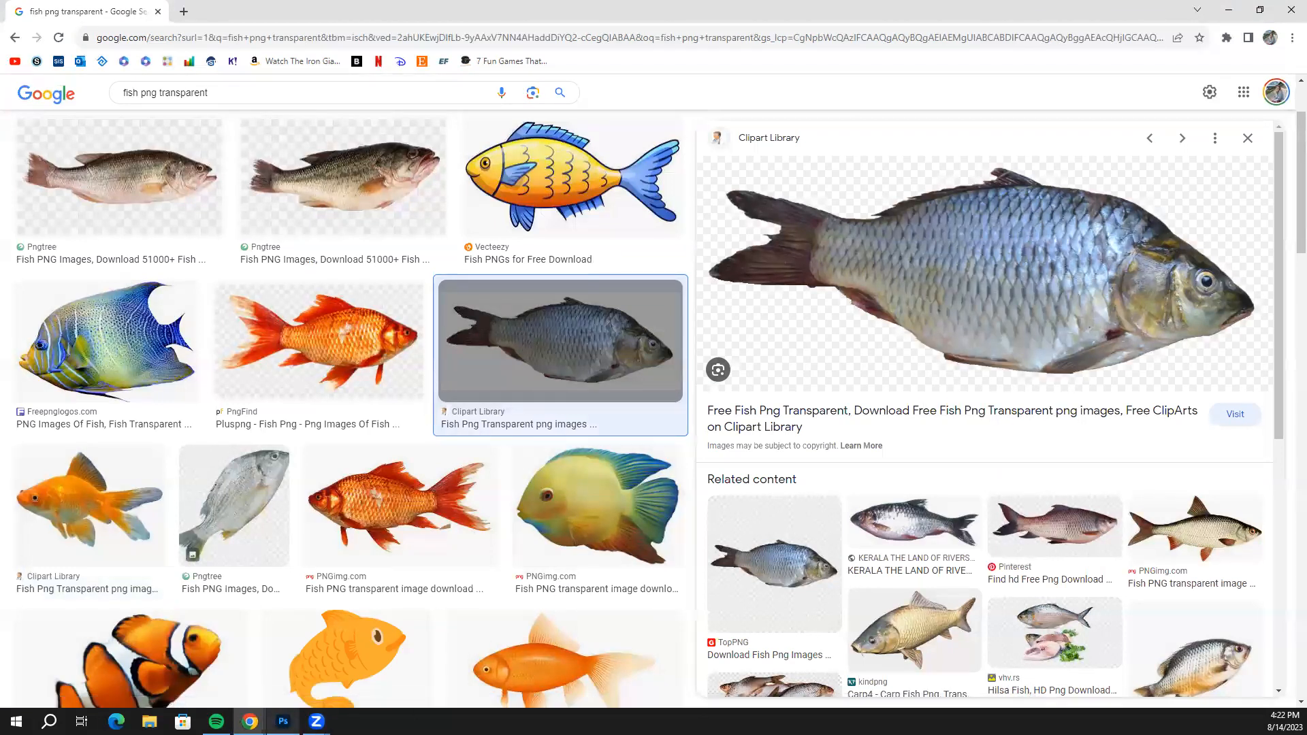
Return to Photoshop, paste the fish image, and move its layer above the Bread layer.
key("alt+Tab")
key("ctrl+v")
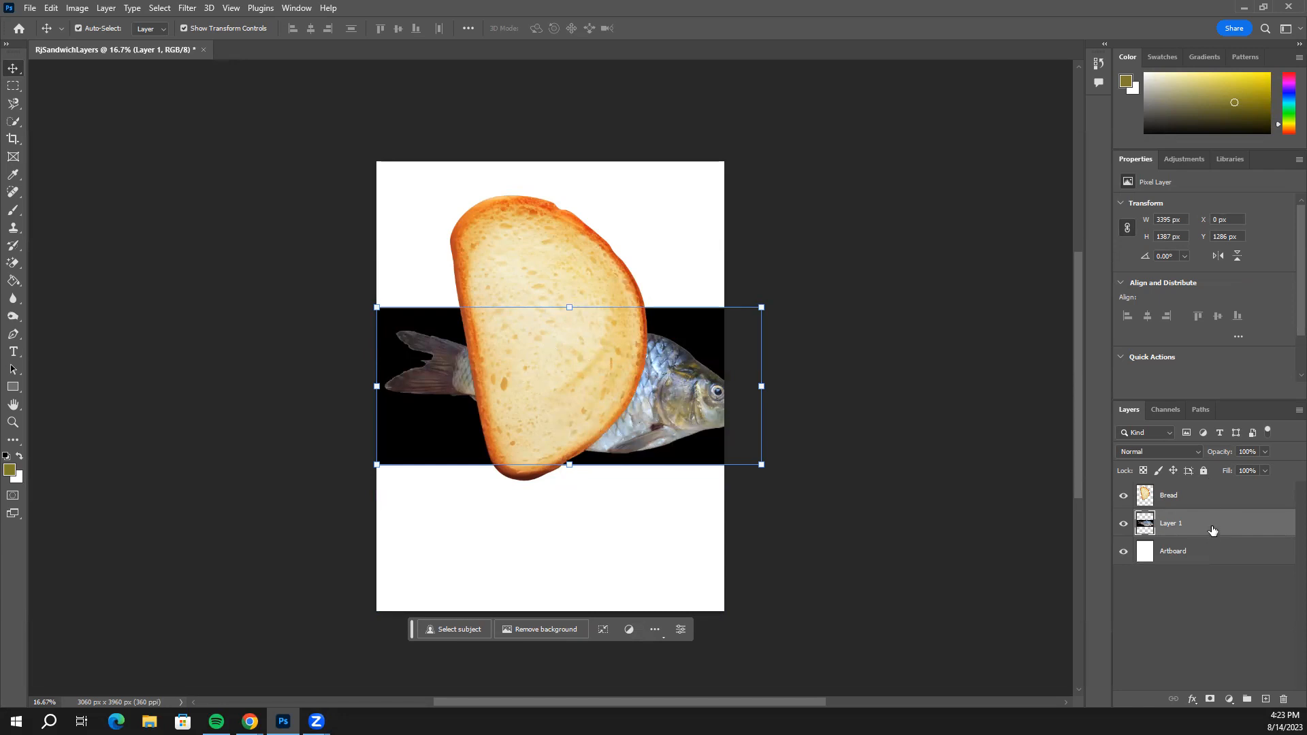
left_click_drag(1212, 528, 1214, 499)
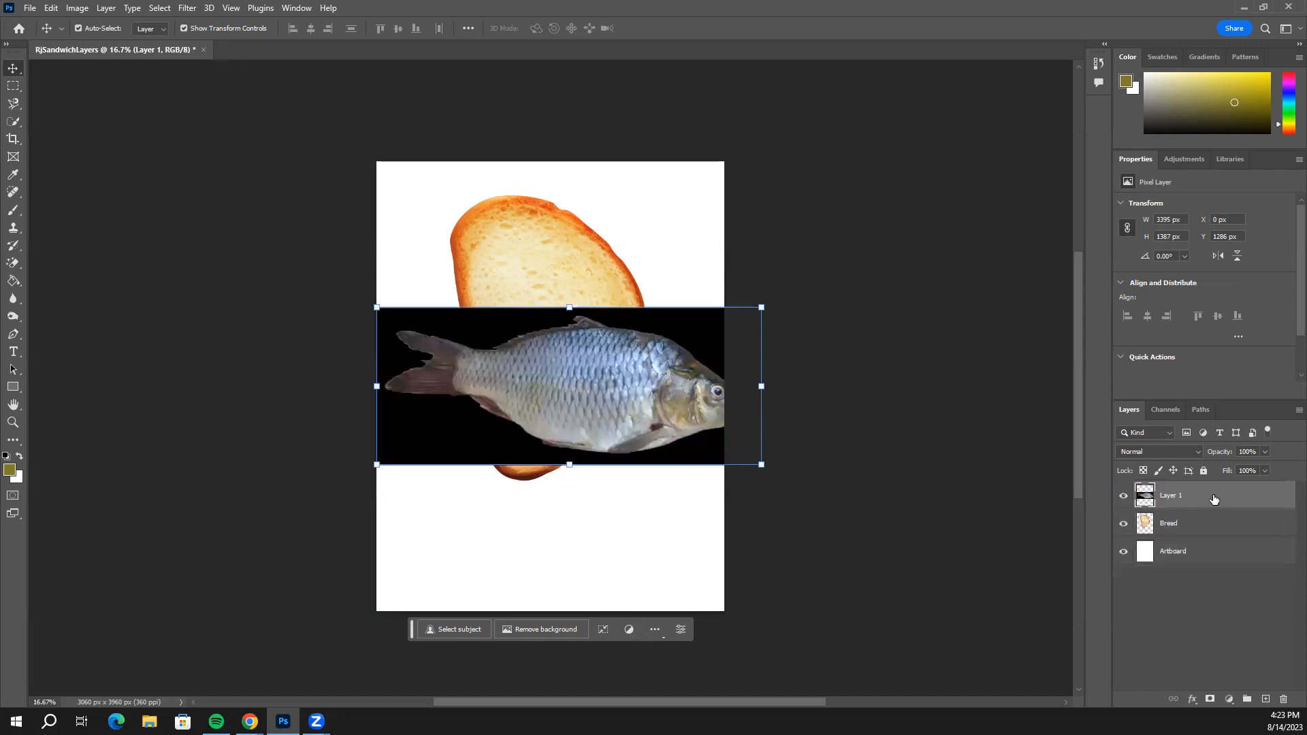
Erase the fish's black background with the Magic Eraser, scaling the layer to about 84.82% to clear the strip beyond the canvas edge.
left_click(14, 265)
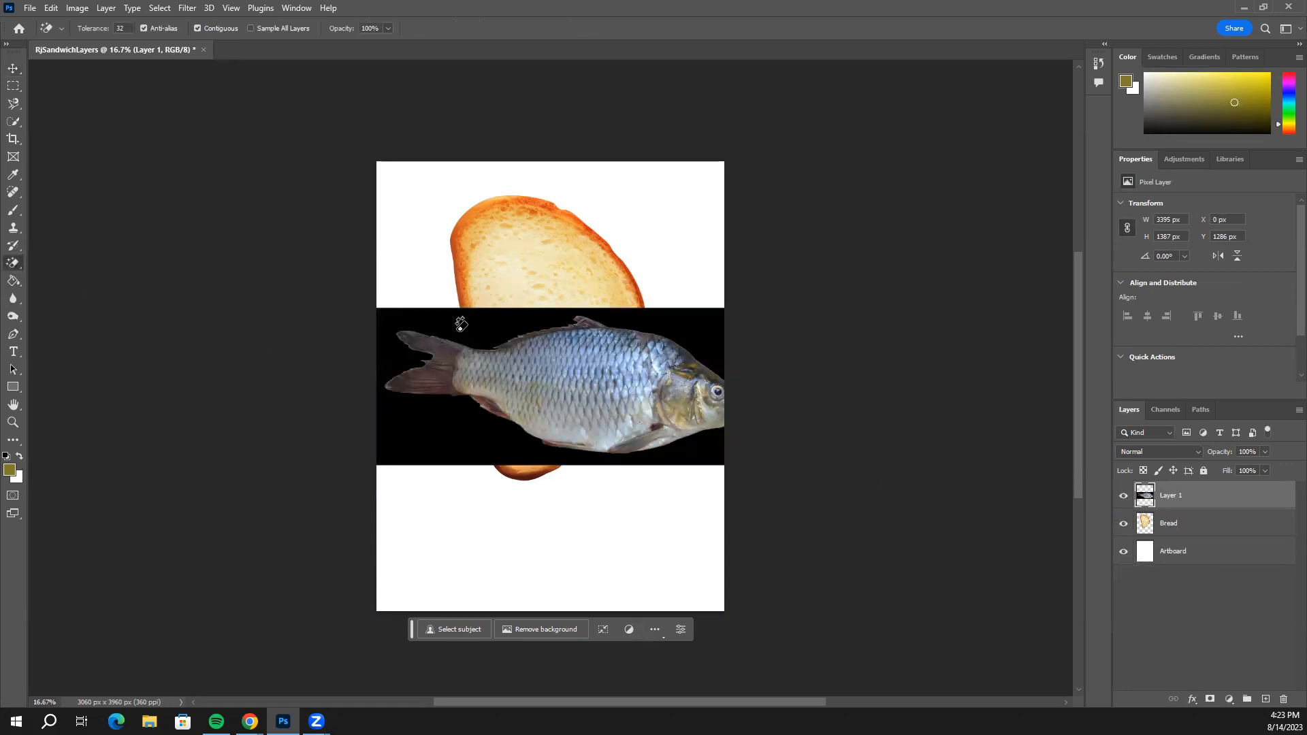
left_click(464, 328)
left_click(13, 70)
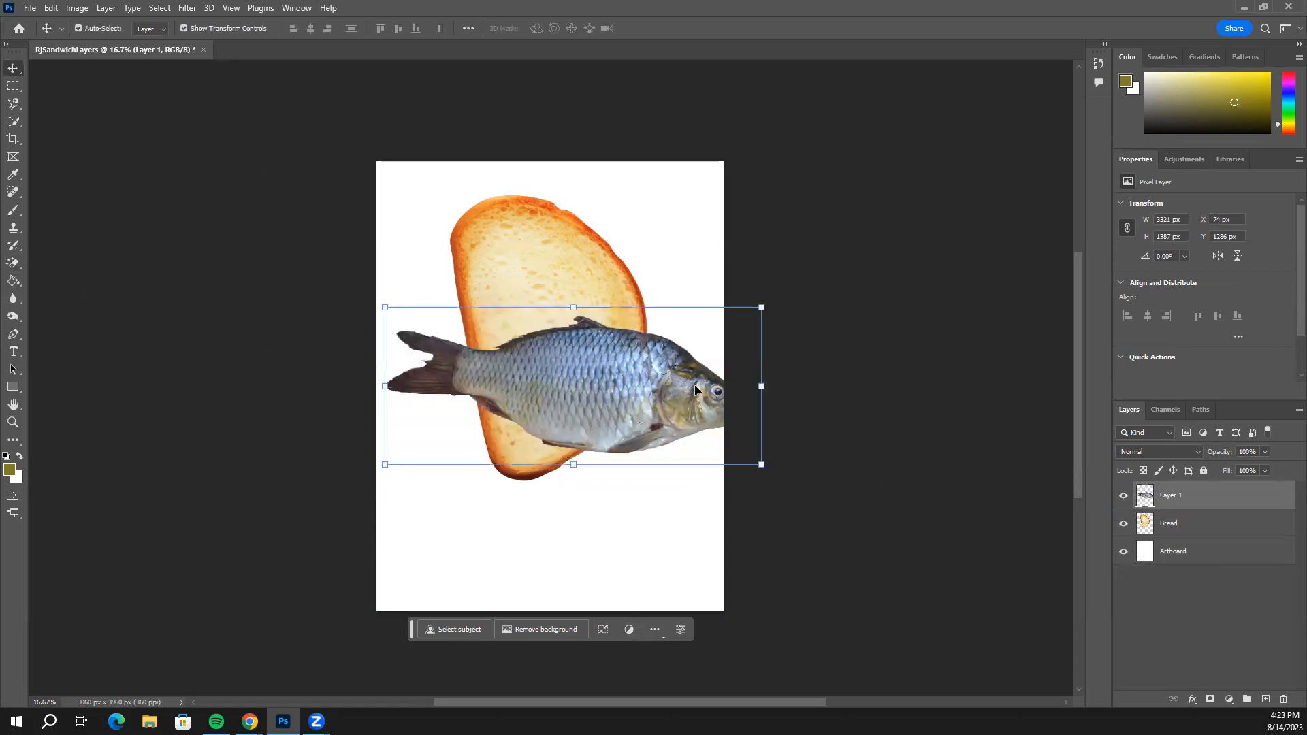
left_click_drag(761, 307, 710, 339)
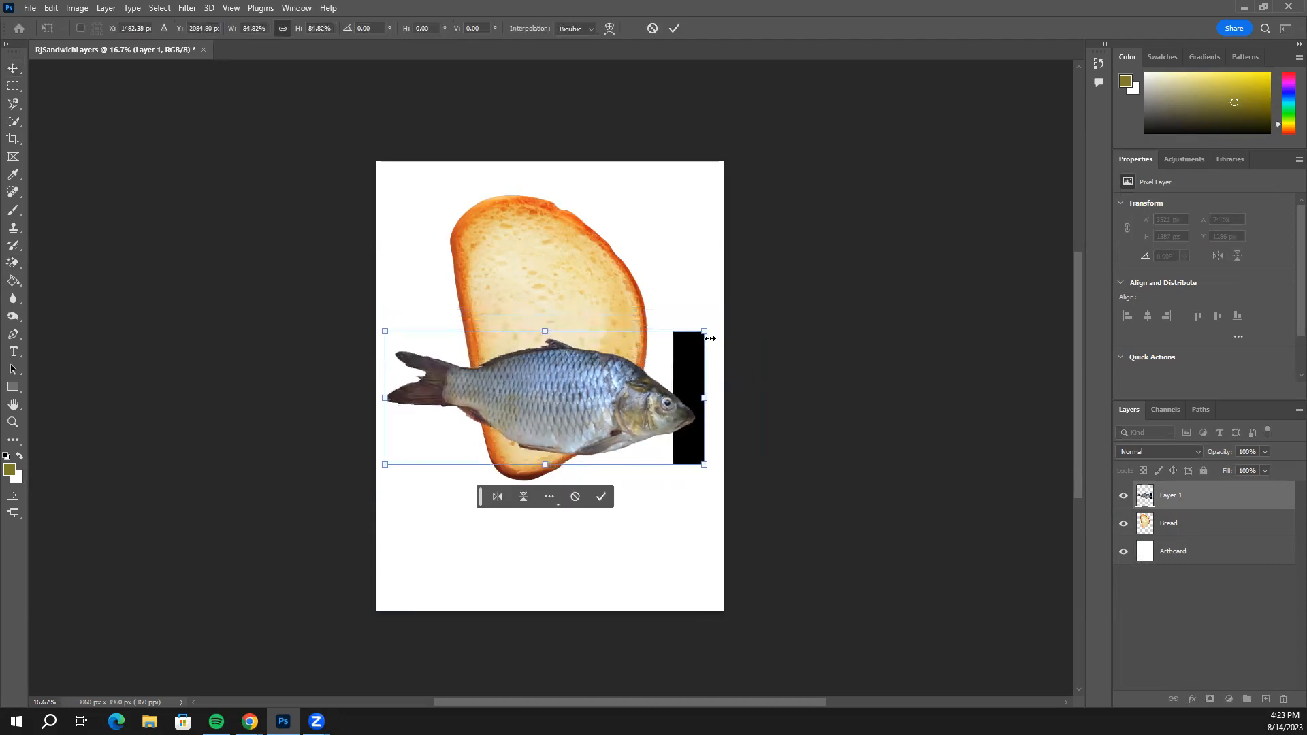
left_click(13, 262)
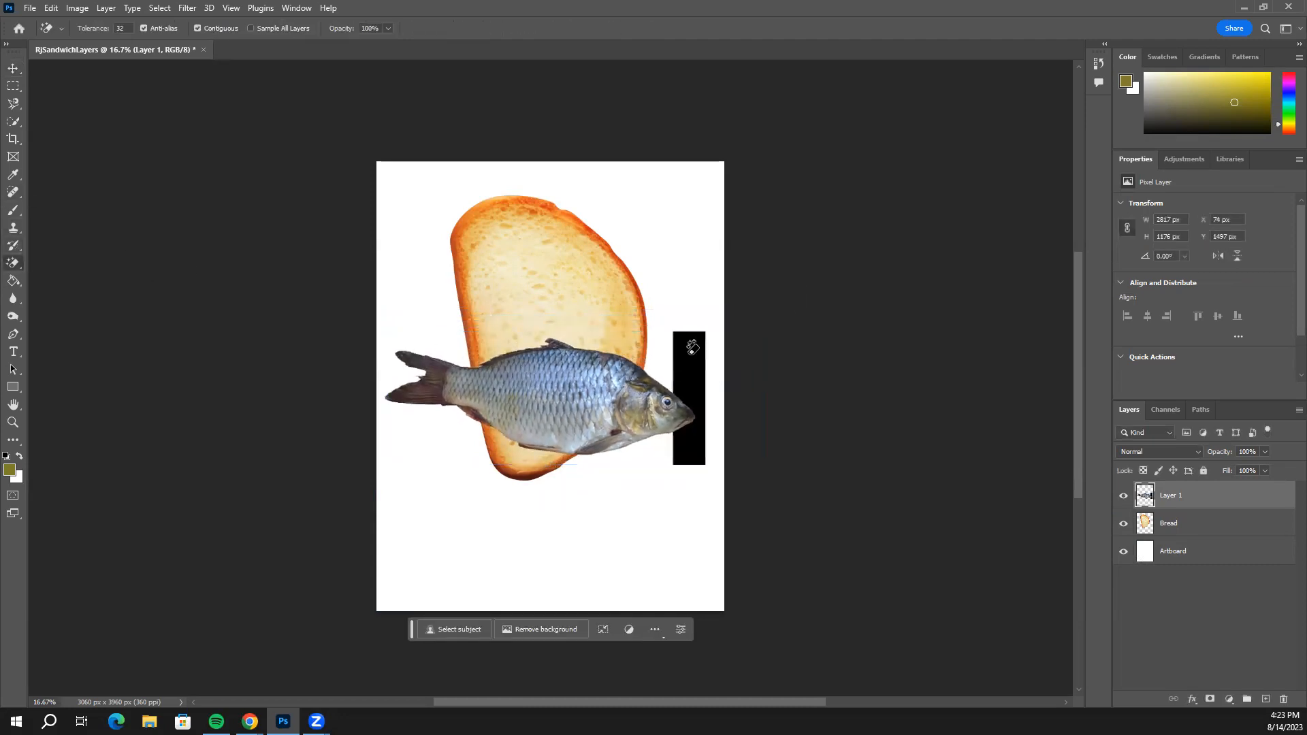
left_click(692, 361)
Scale the fish to about 107.24%, rotate it about 39.47°, place it diagonally over the bread at about X 309 px, Y 349 px, and apply.
left_click(13, 69)
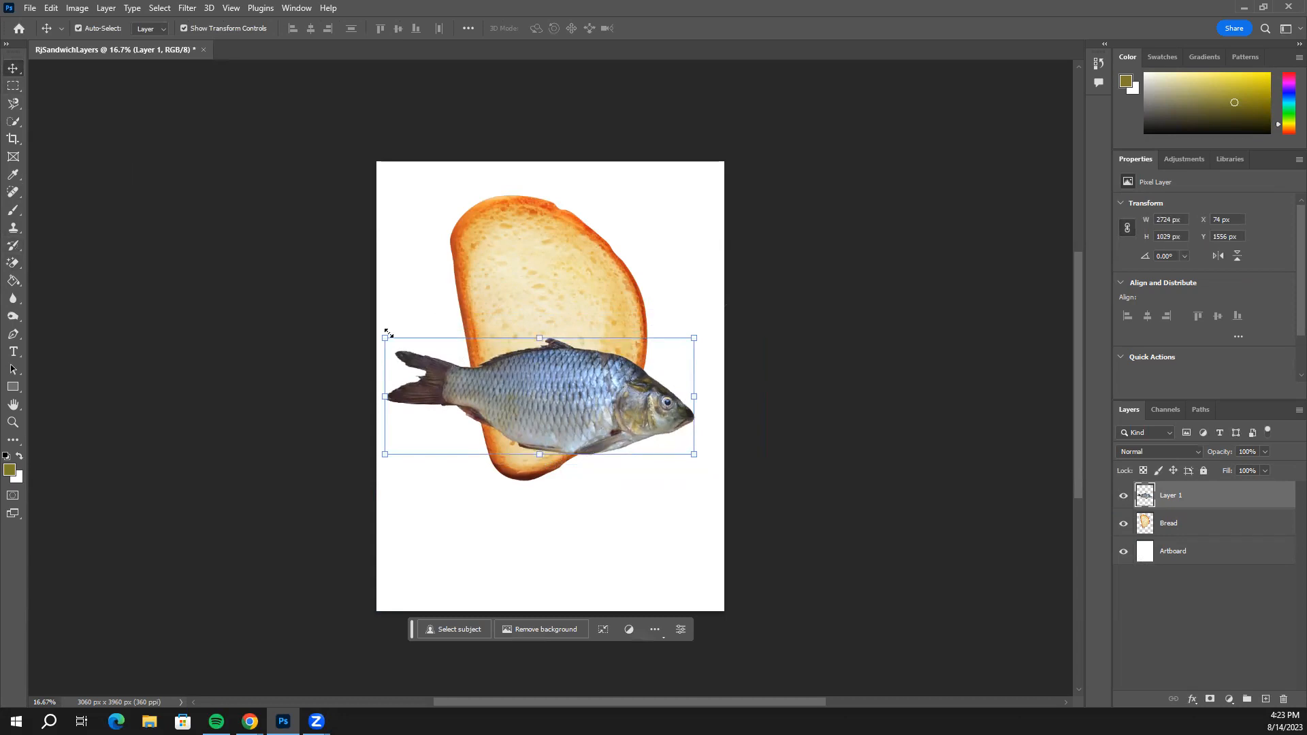
left_click_drag(386, 336, 423, 353)
left_click_drag(637, 390, 626, 325)
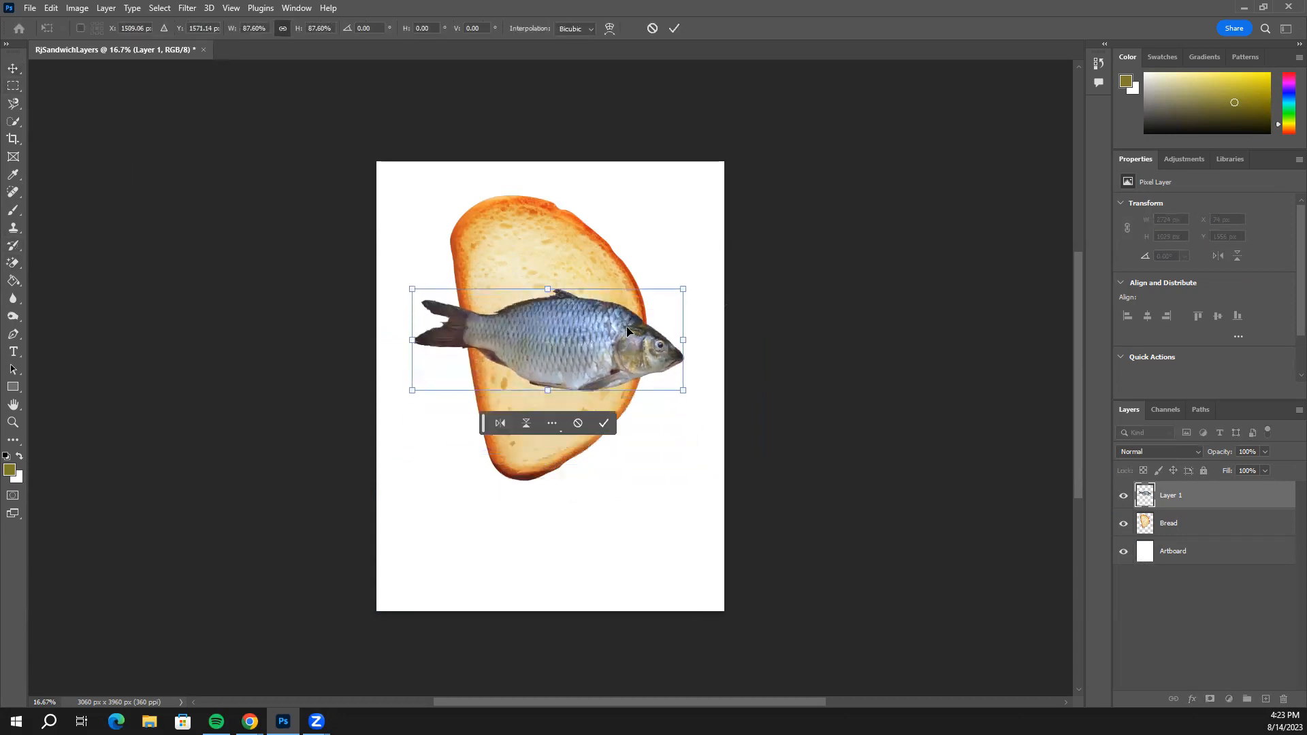
left_click_drag(691, 278, 703, 342)
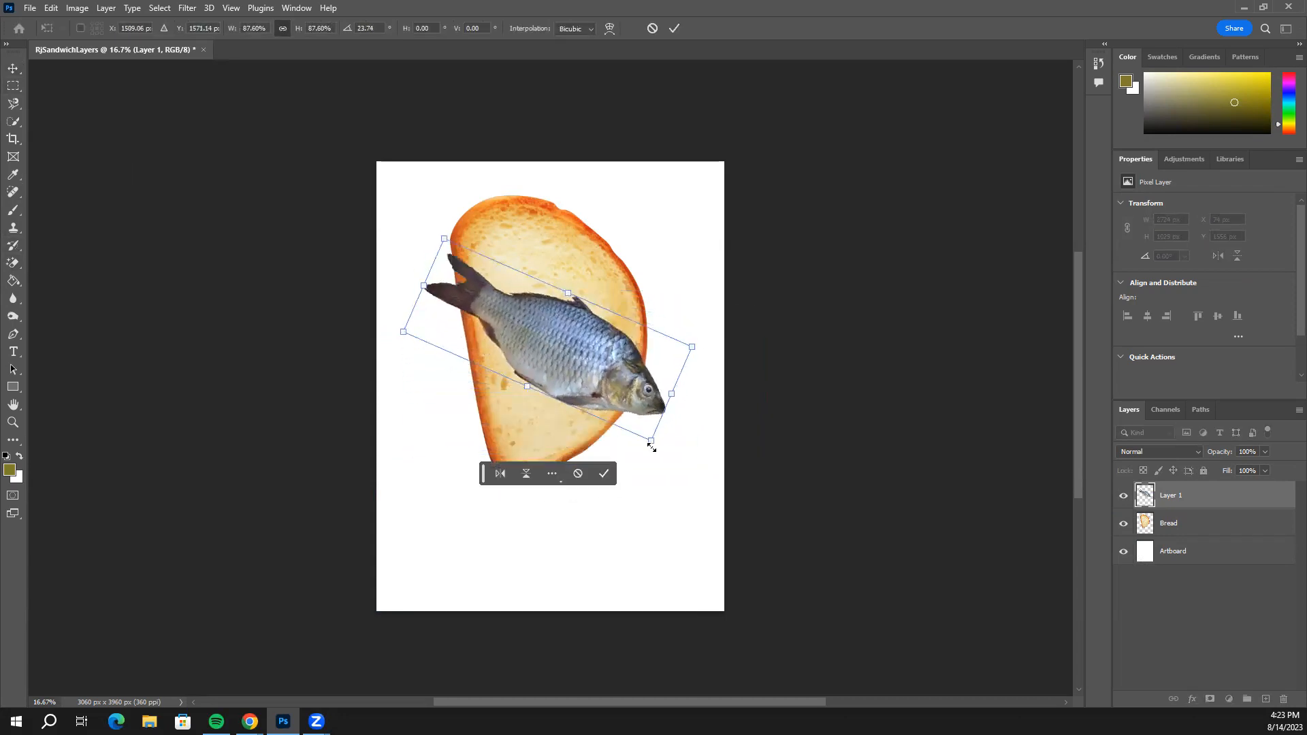
left_click_drag(652, 443, 684, 467)
left_click_drag(636, 407, 617, 393)
left_click_drag(659, 455, 672, 465)
left_click_drag(622, 383, 632, 382)
left_click_drag(742, 342, 601, 374)
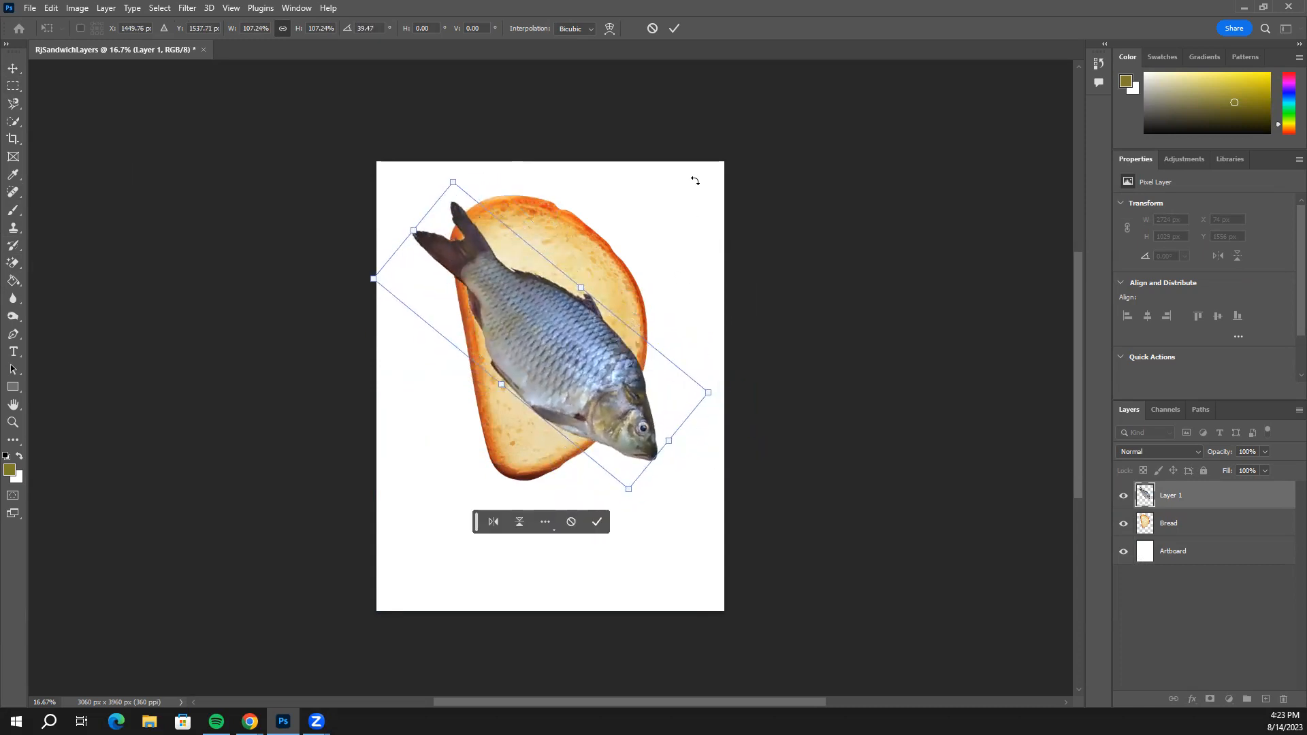
key("Return")
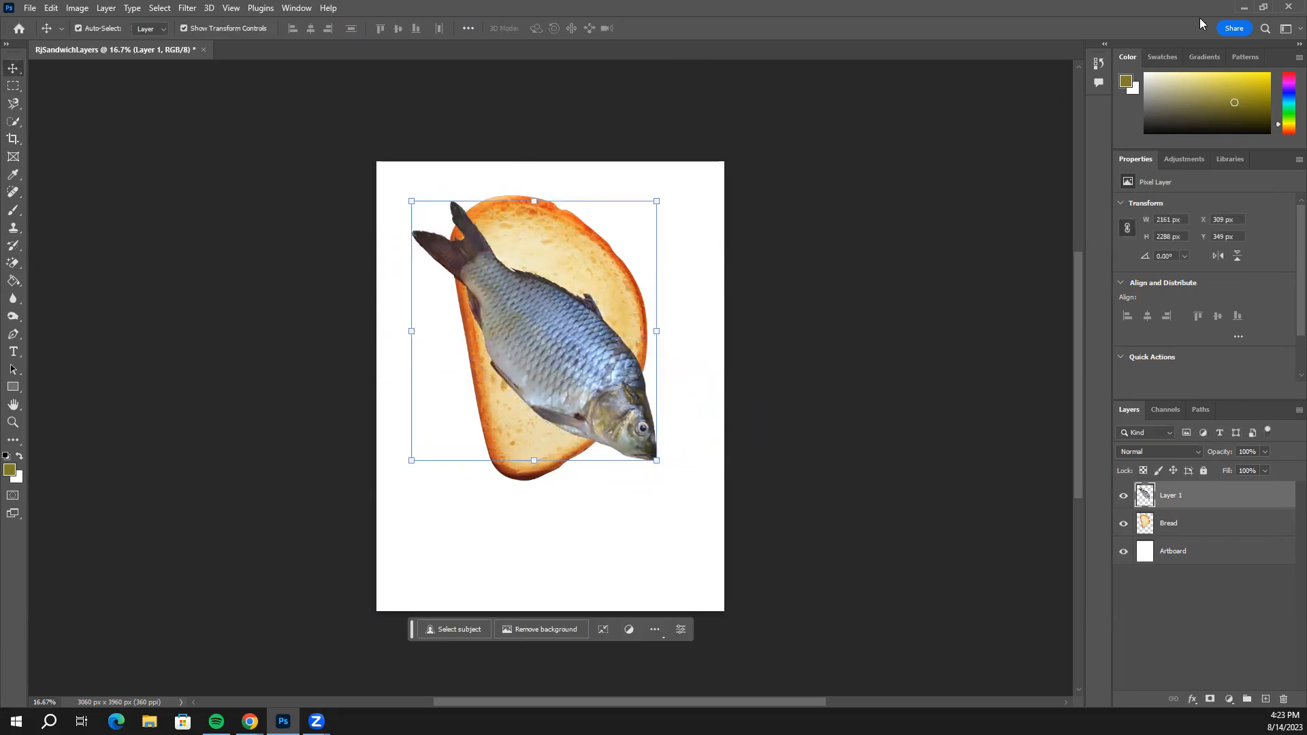
Switch to the browser and search Google Images for "sunflower png transparent".
left_click(1247, 8)
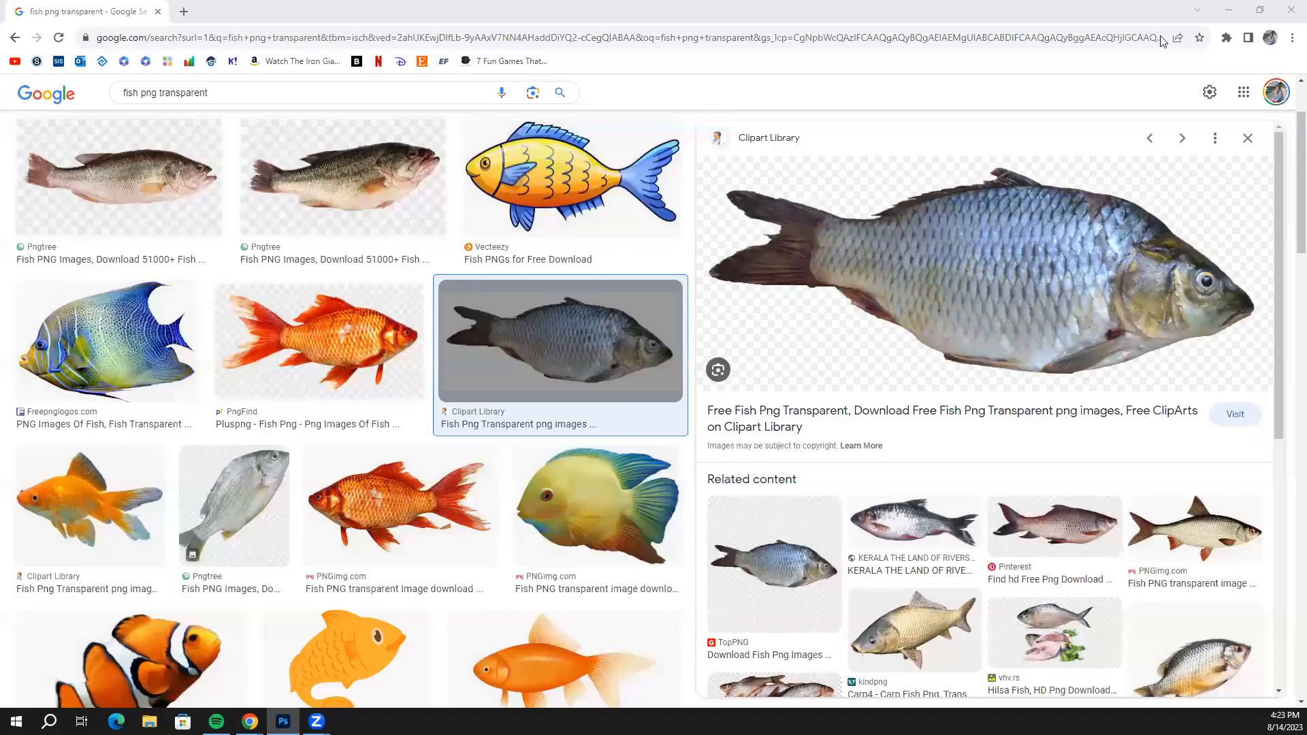
left_click(184, 12)
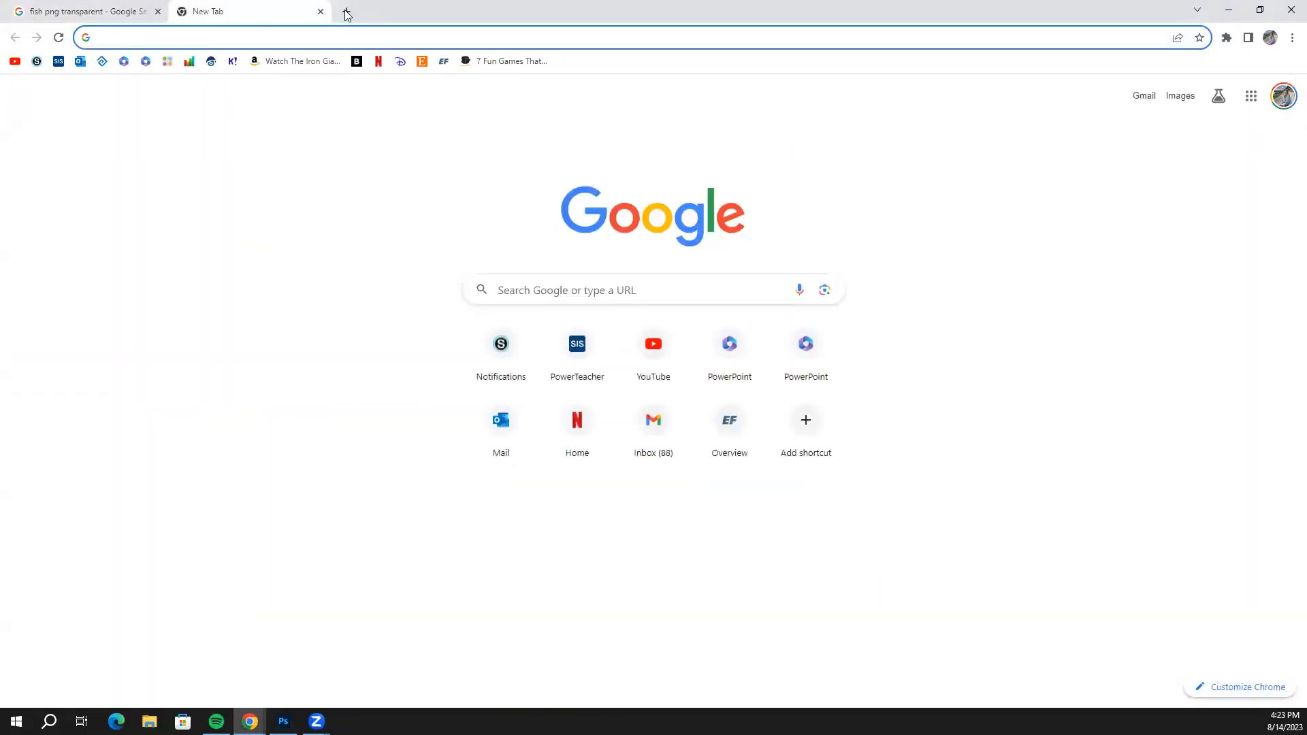
key("ctrl+w")
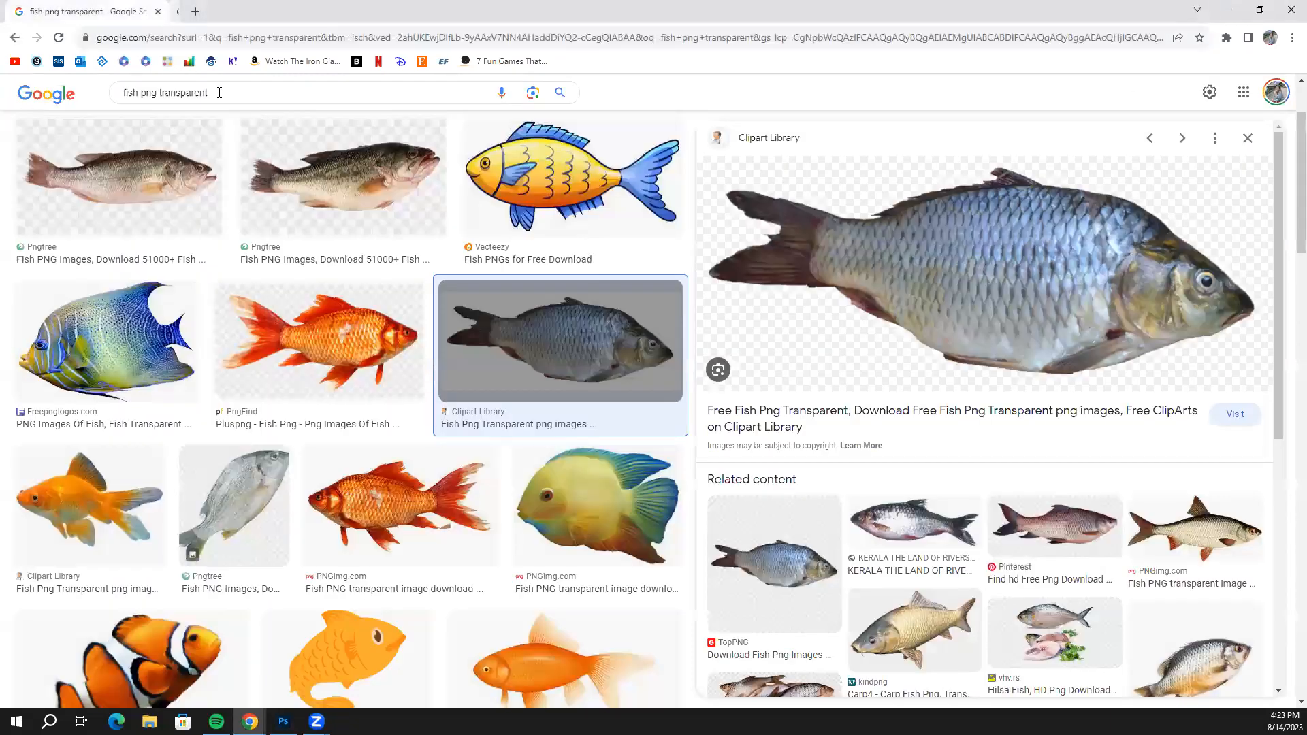
double_click(136, 90)
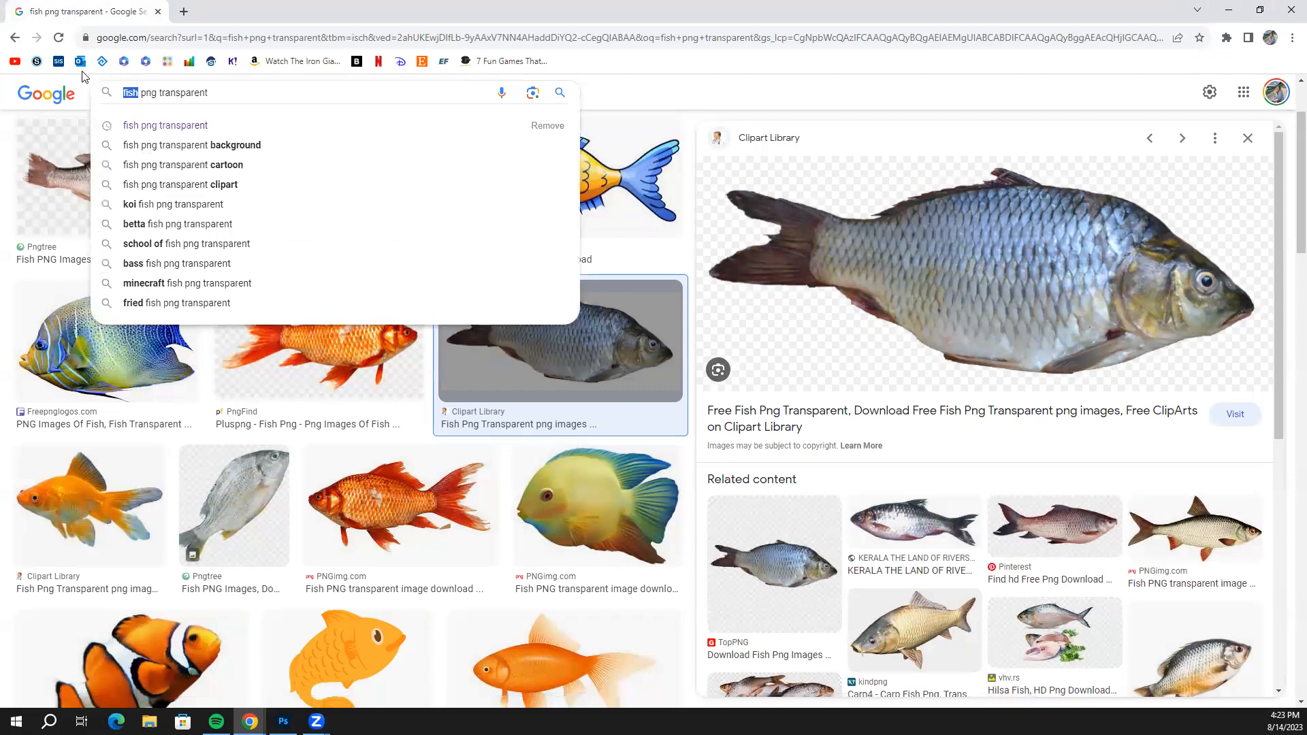
key("BackSpace")
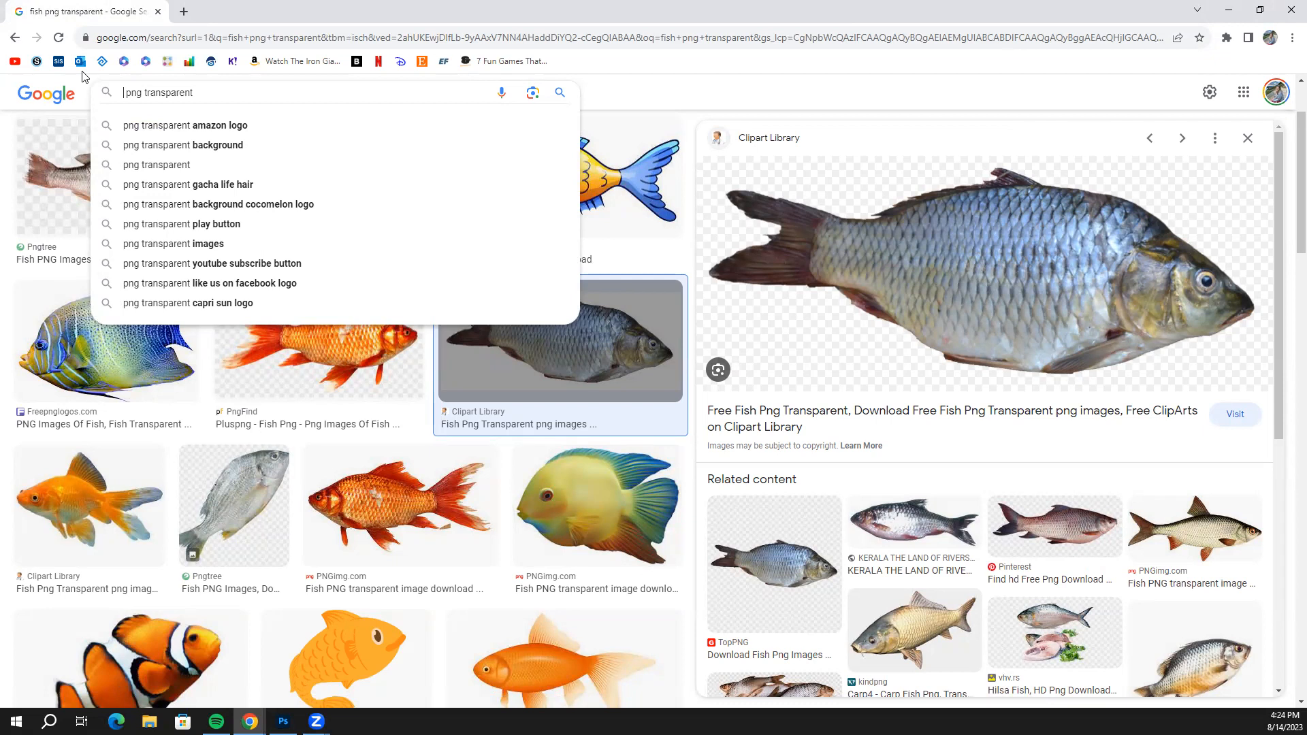
type("sunflower")
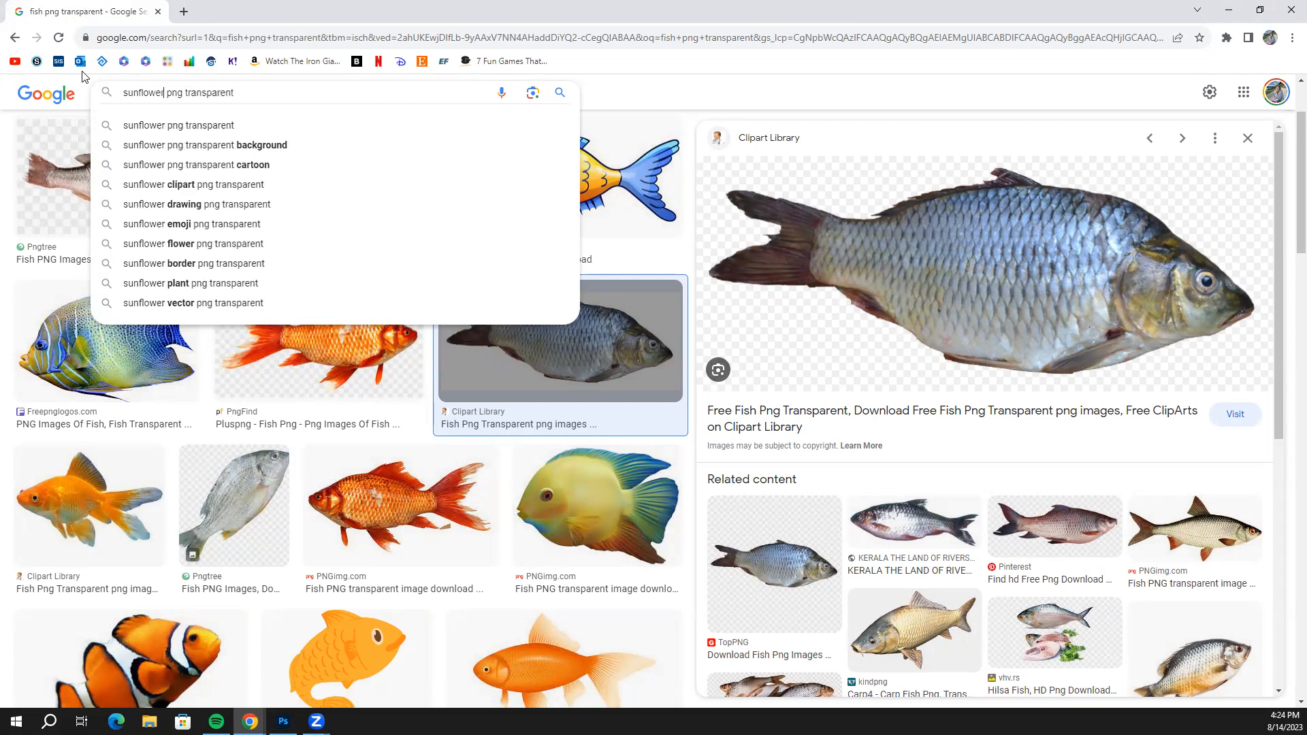
key("Return")
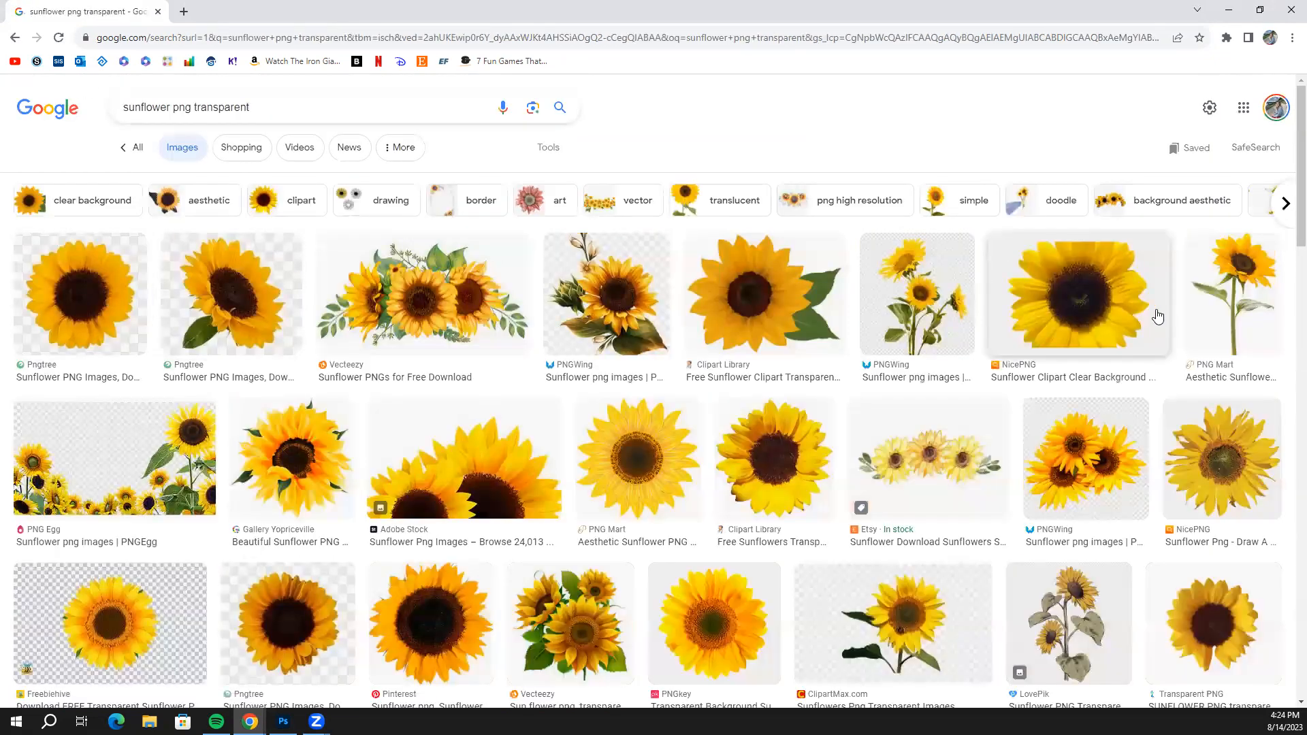
Copy the sunflower image with green leaves from the Clipart Library result.
left_click(766, 294)
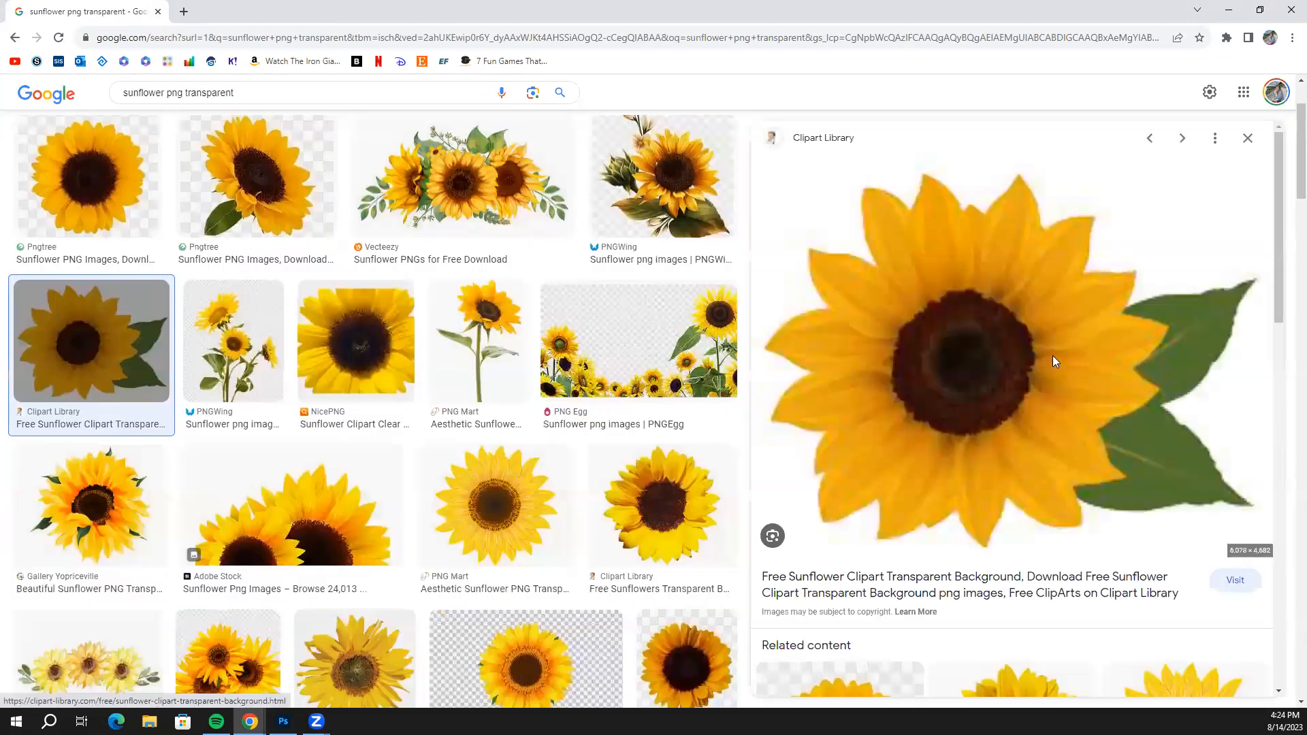
right_click(1027, 334)
left_click(1076, 490)
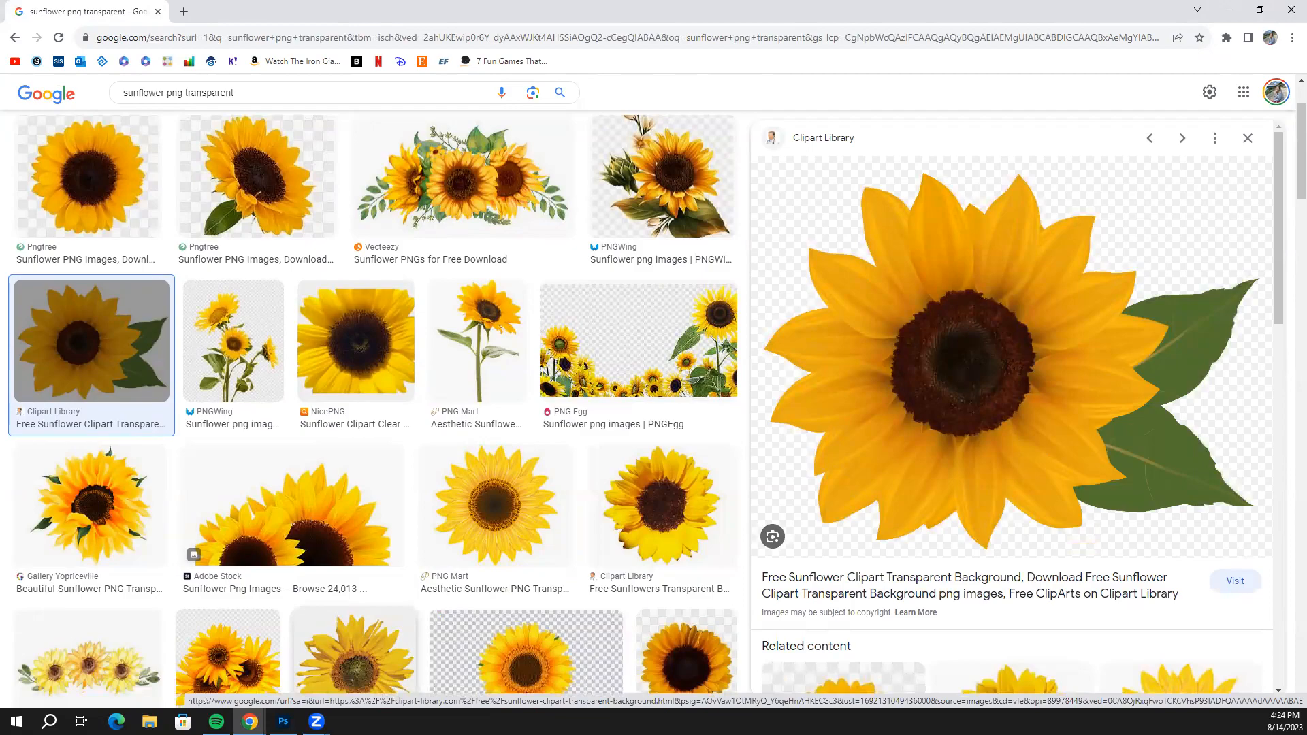
Return to Photoshop and paste the sunflower image onto a new layer directly above the Artboard layer.
left_click(283, 721)
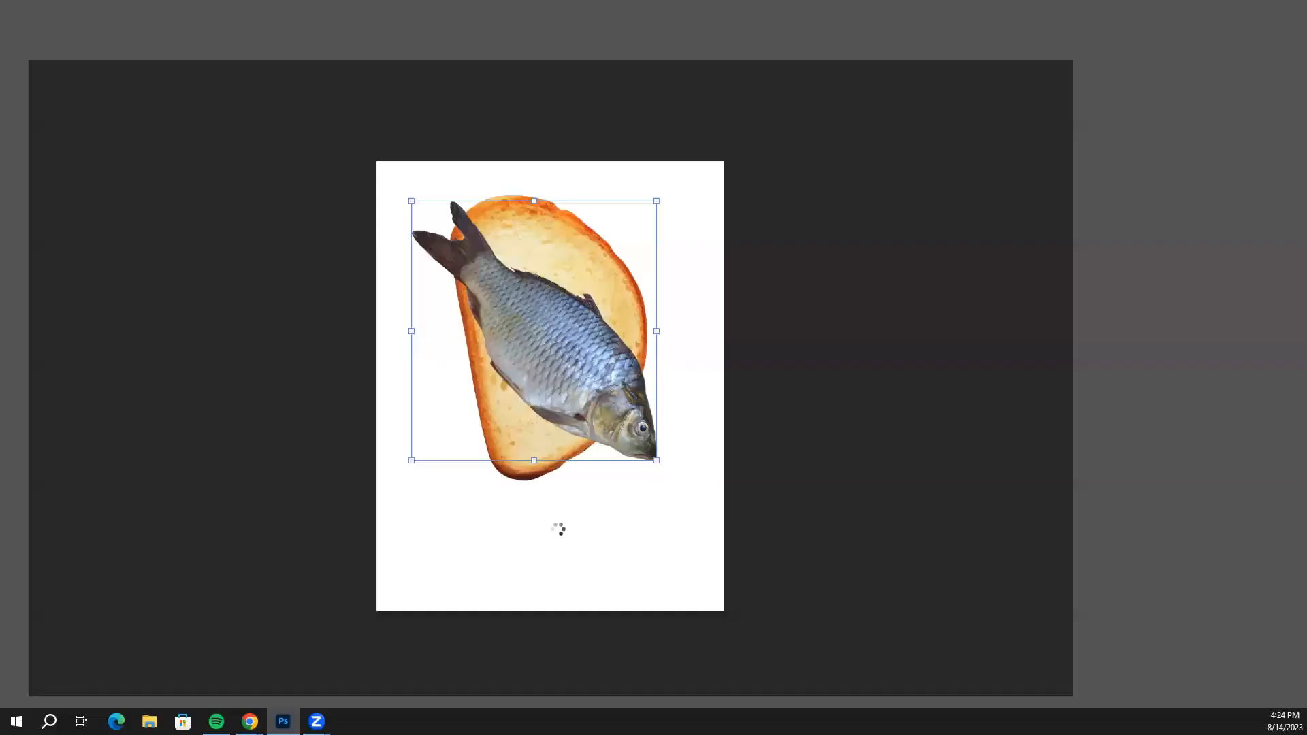
left_click(558, 529)
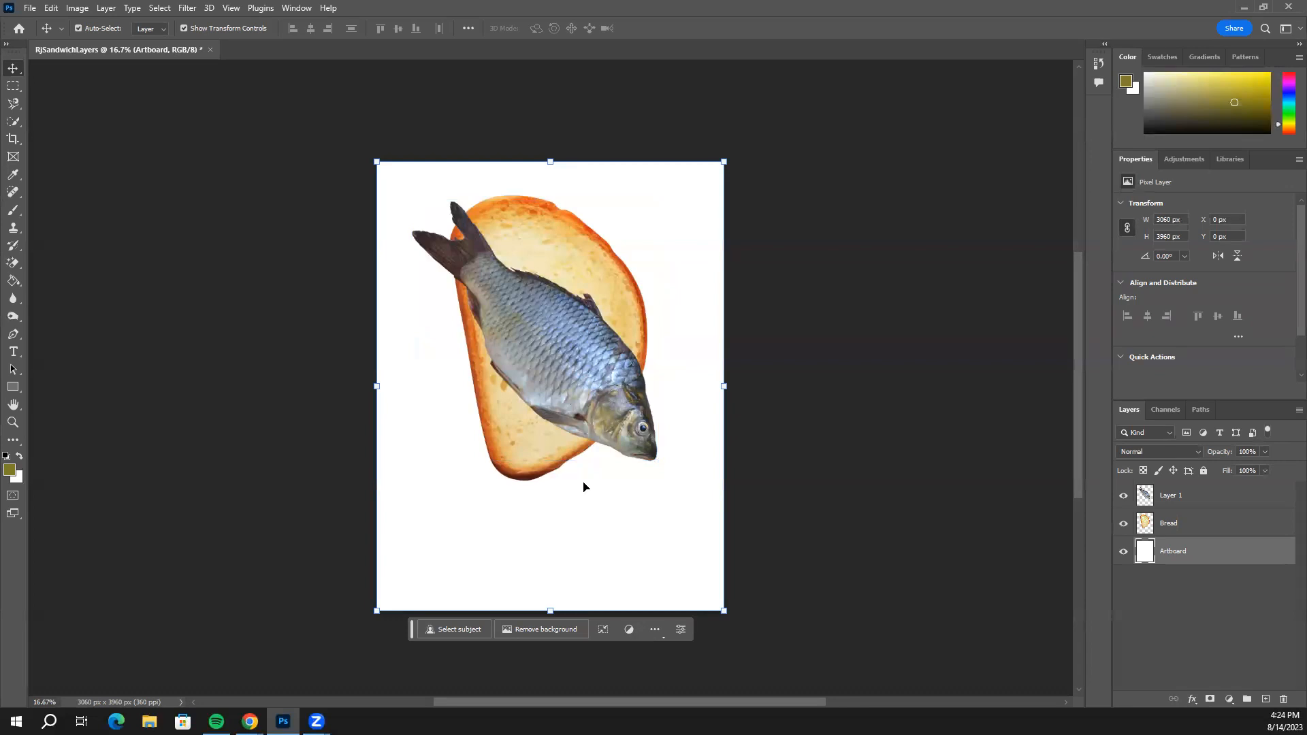
key("ctrl+v")
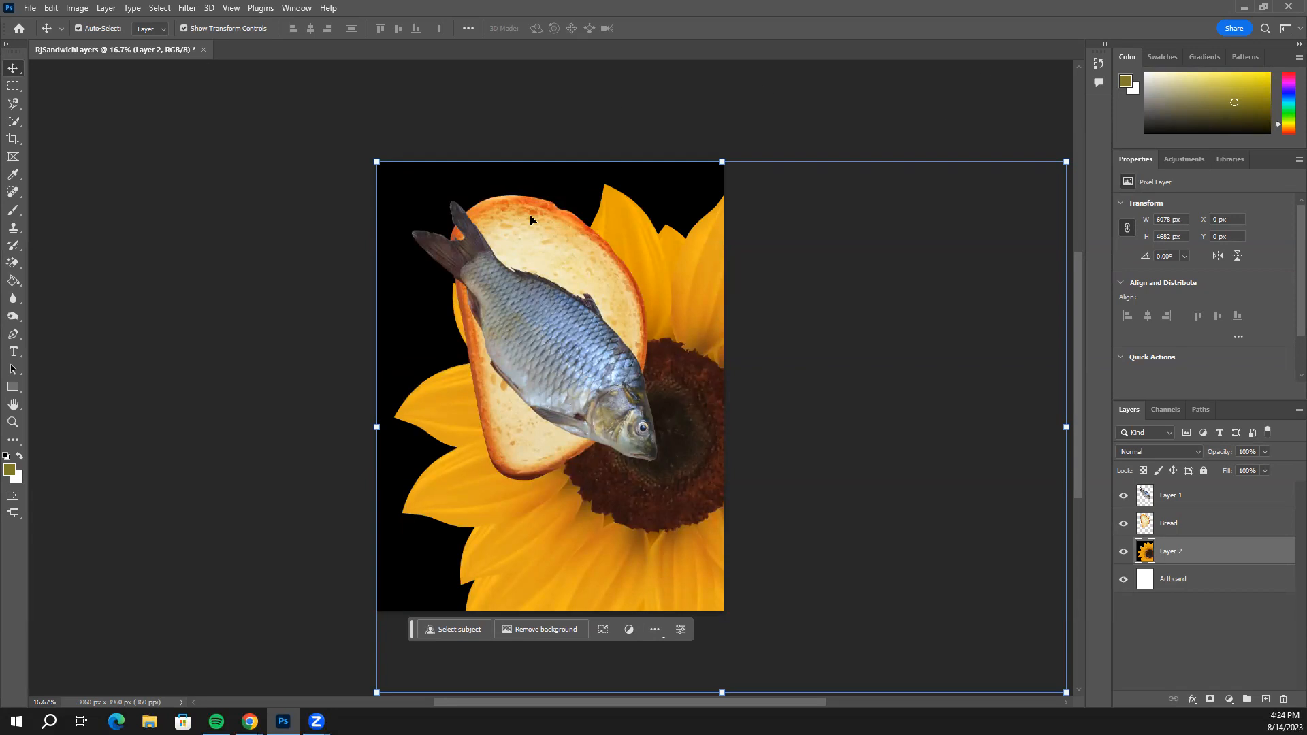
Scale the sunflower to about 3672 × 2828 px, shift it over the canvas, and move its layer to the top of the stack.
left_click_drag(378, 162, 589, 415)
left_click_drag(691, 461, 341, 249)
left_click_drag(1190, 546, 1194, 497)
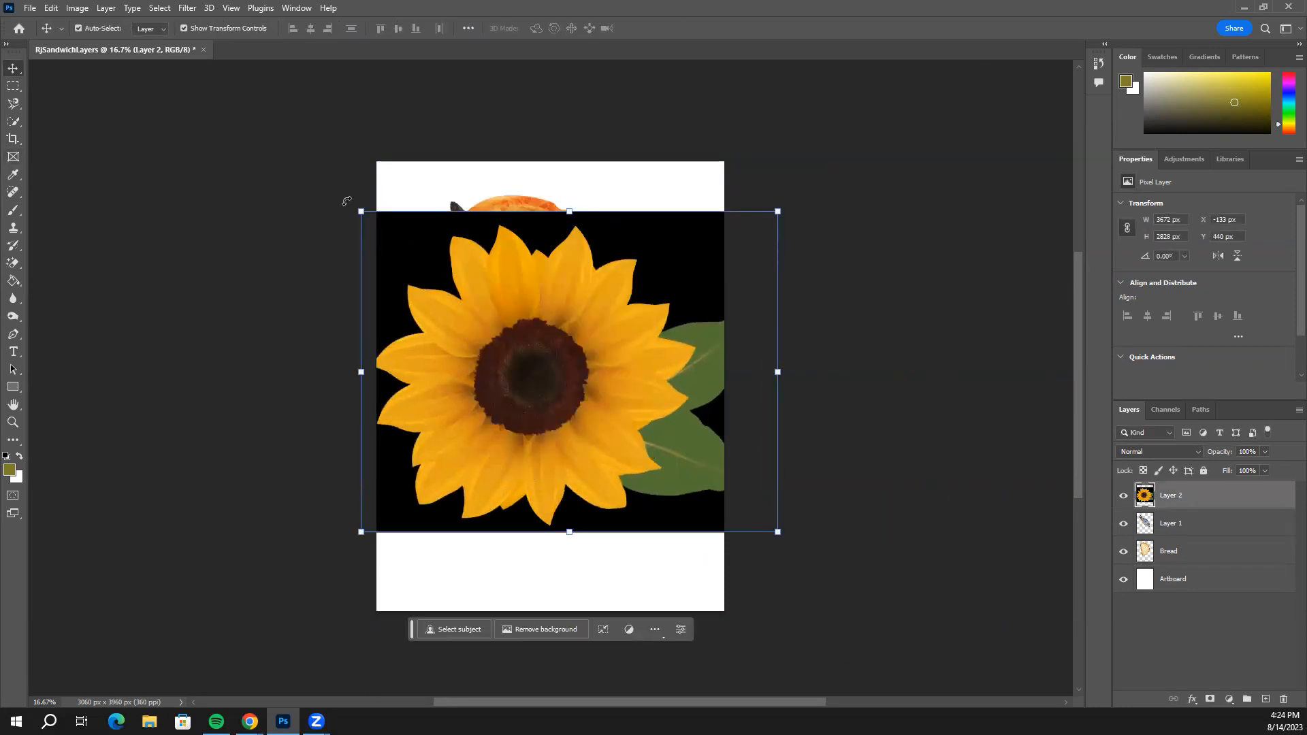
Scale the sunflower layer to about 76.48%, move it to about X 174 px, Y 1051 px, and apply the transform.
left_click_drag(361, 211, 461, 284)
left_click_drag(694, 318, 631, 315)
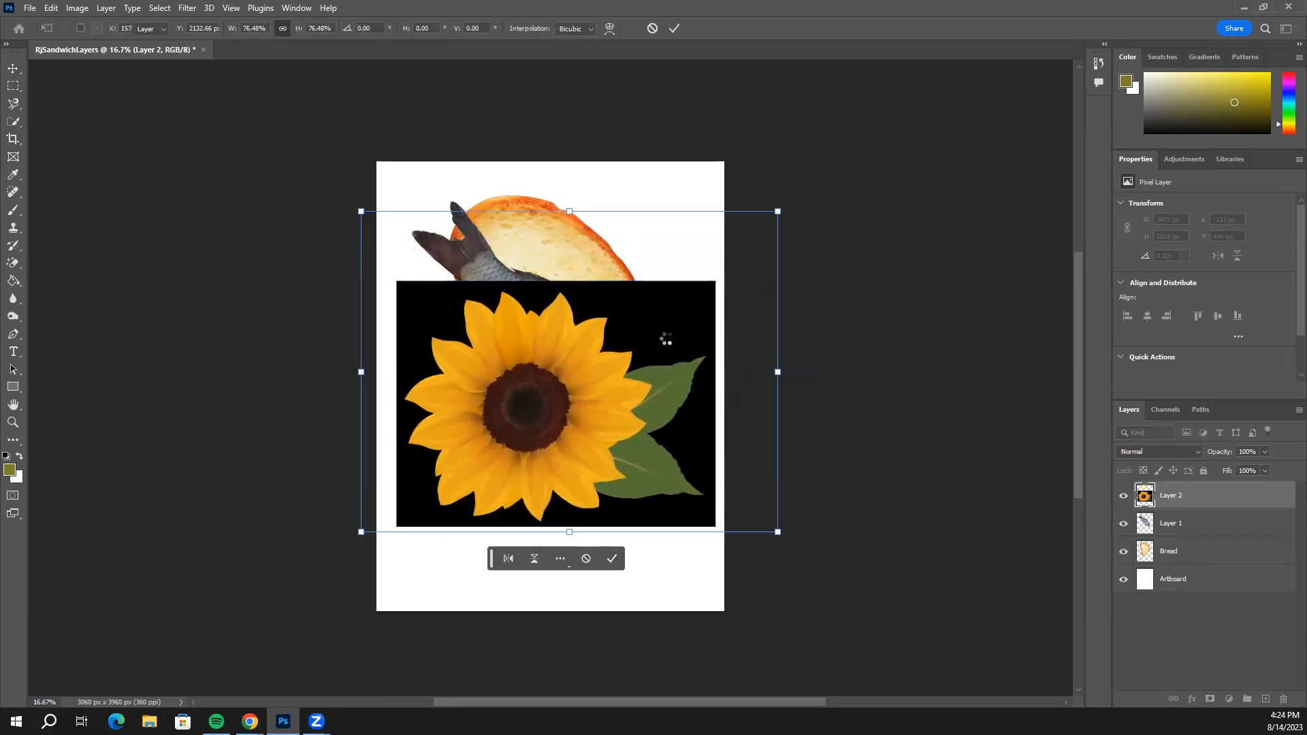
key("Return")
Erase the sunflower's black background with the Magic Eraser and move the flower to about X 401 px, Y 358 px.
left_click(20, 265)
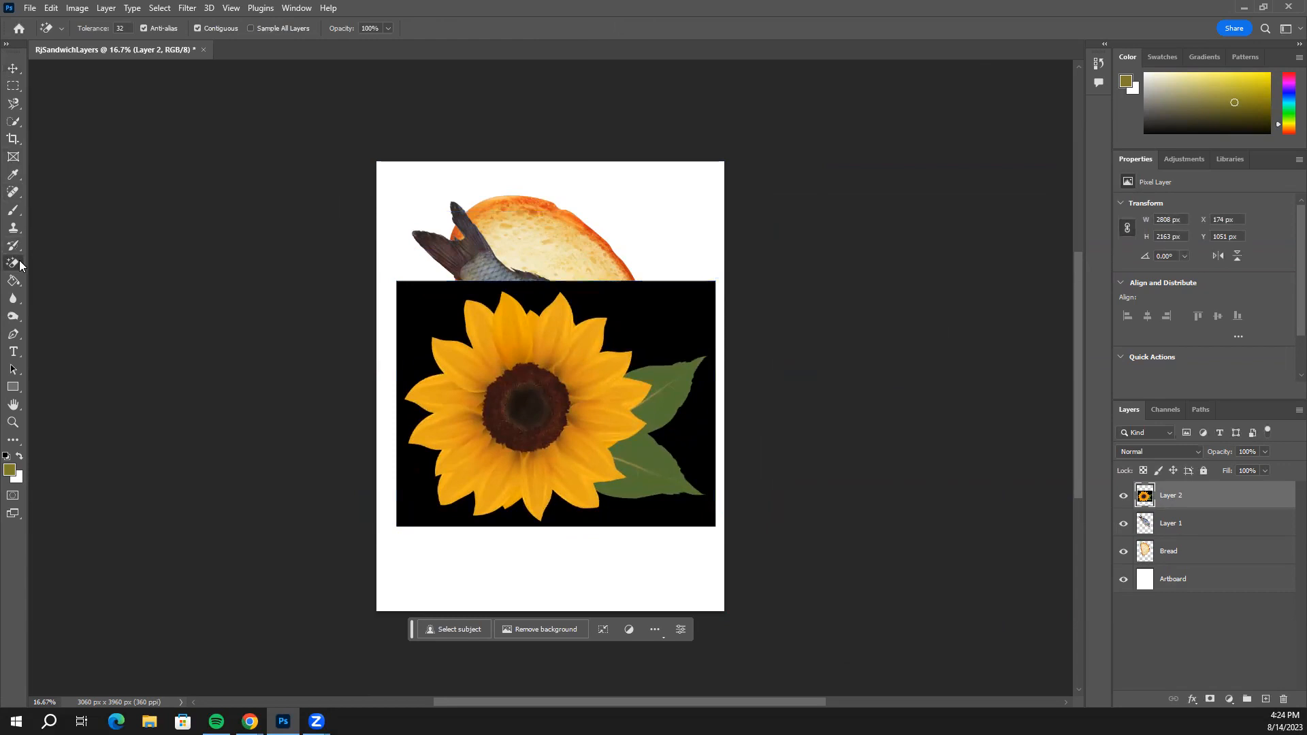
left_click(648, 305)
left_click(12, 66)
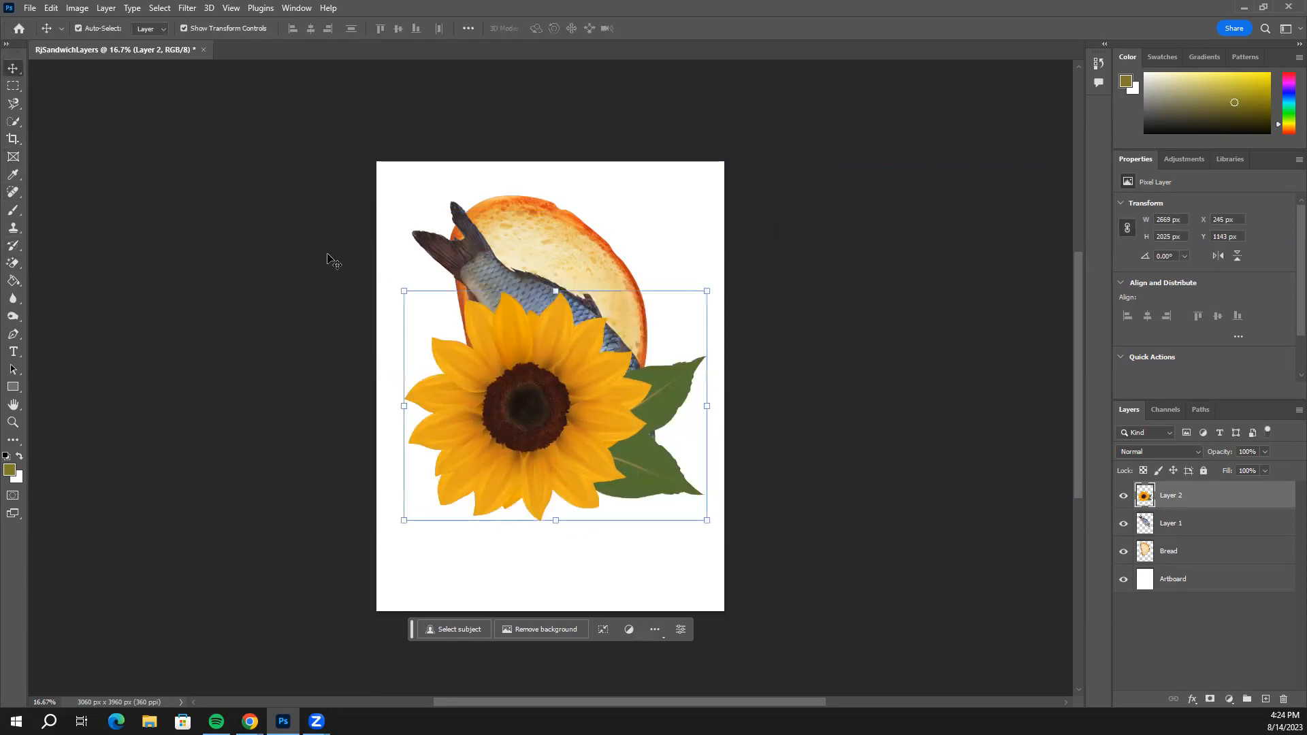
left_click_drag(480, 378, 498, 292)
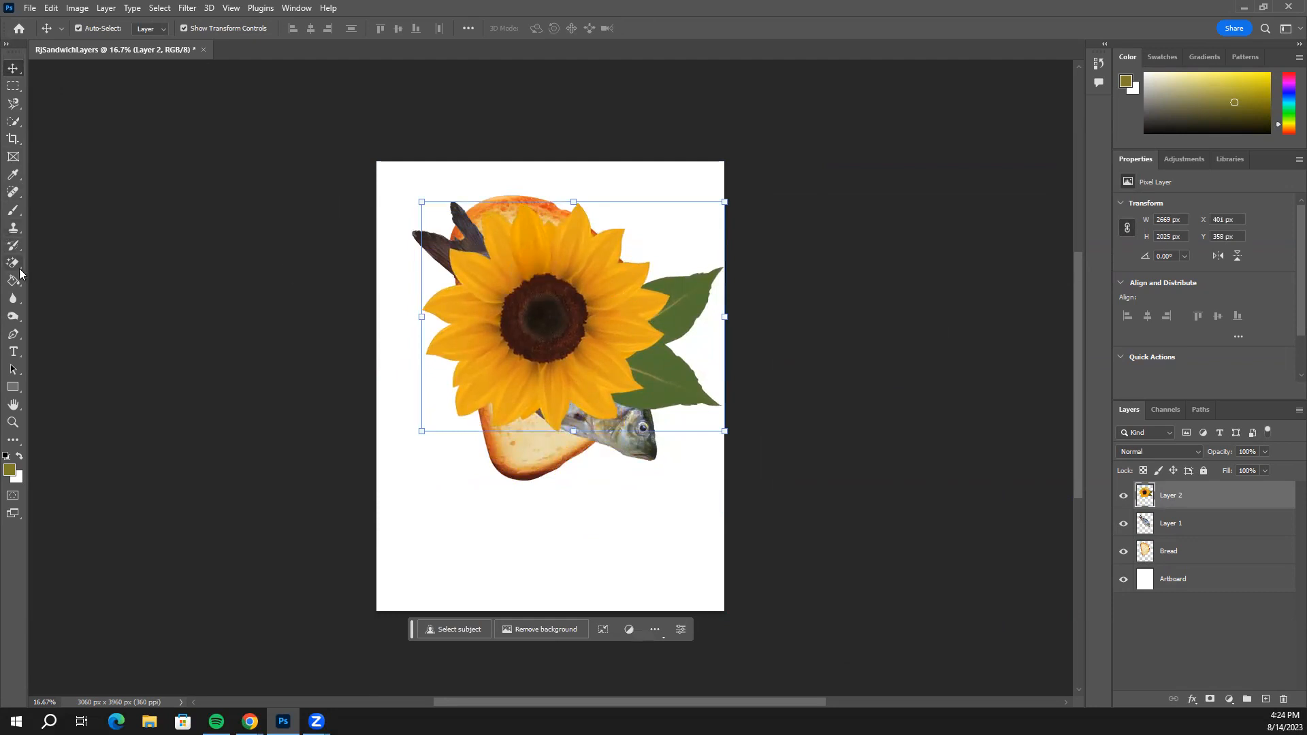
Erase both green leaves and their leftover vein lines from the sunflower layer with the Magic Eraser.
left_click(13, 264)
left_click(678, 308)
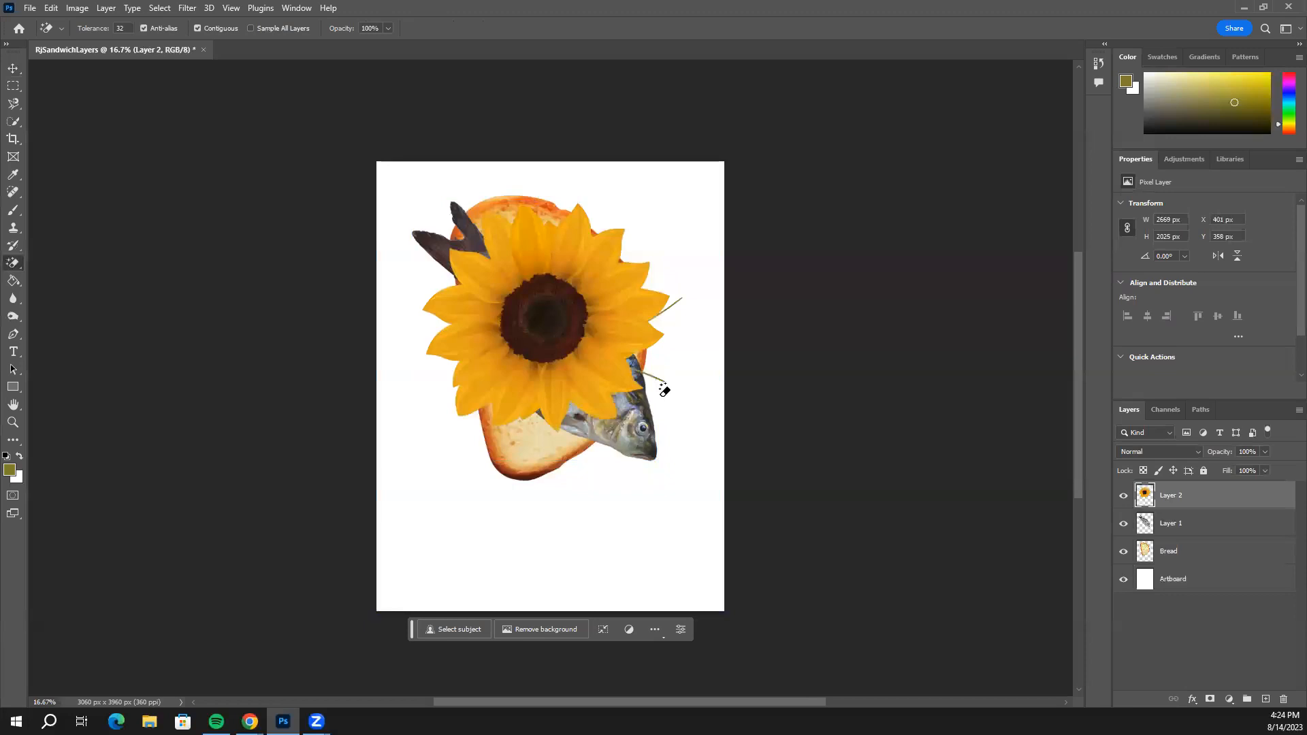
scroll(664, 389, "up", 4)
scroll(666, 388, "down", 2)
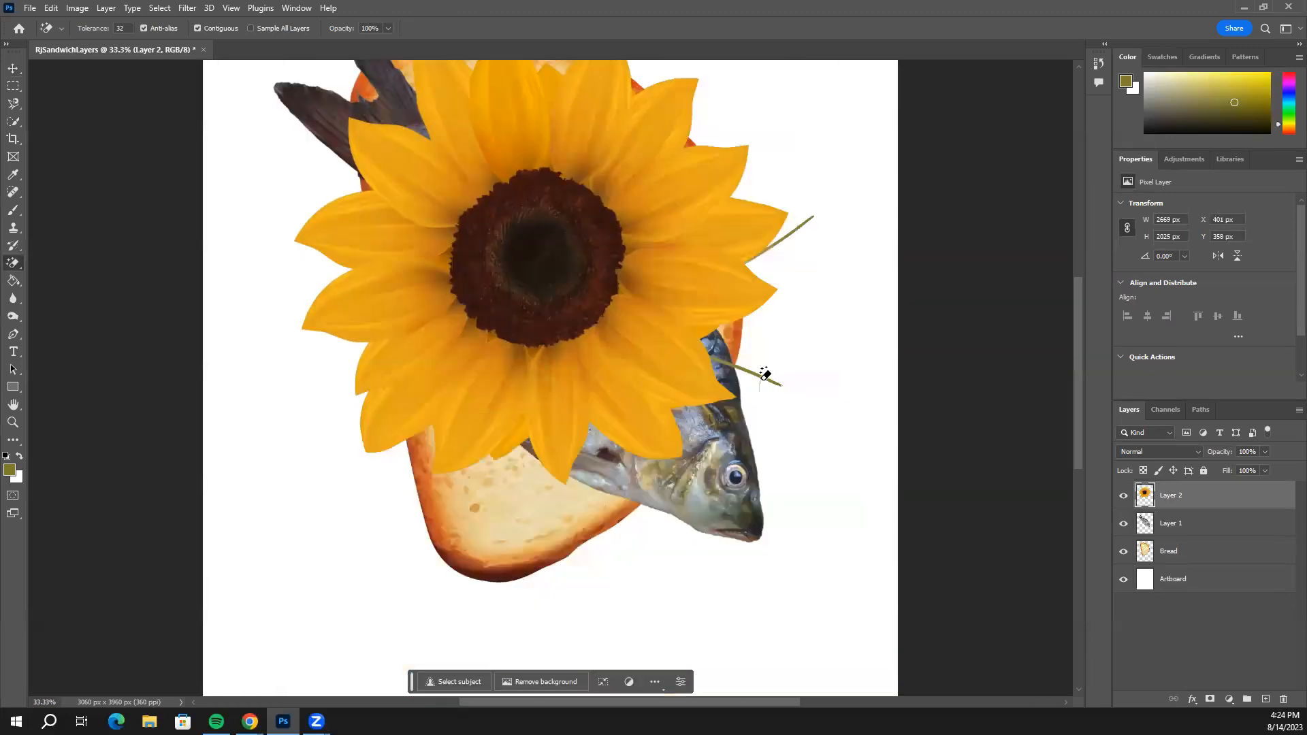
left_click(760, 375)
left_click(763, 374)
left_click(801, 224)
Scale the sunflower to about 2829 × 2145 px and place it at about X 355 px, Y 347 px over the bread.
left_click(13, 69)
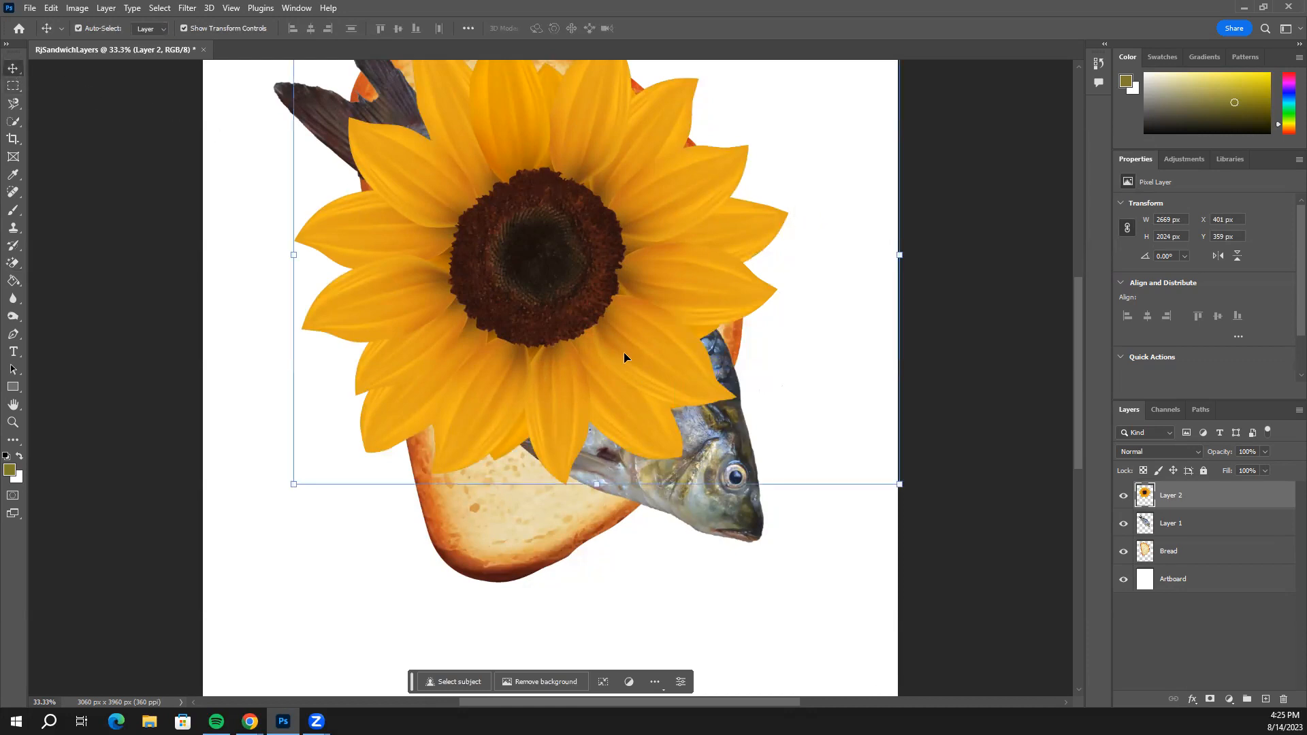
key("ctrl+minus")
key("ctrl+minus")
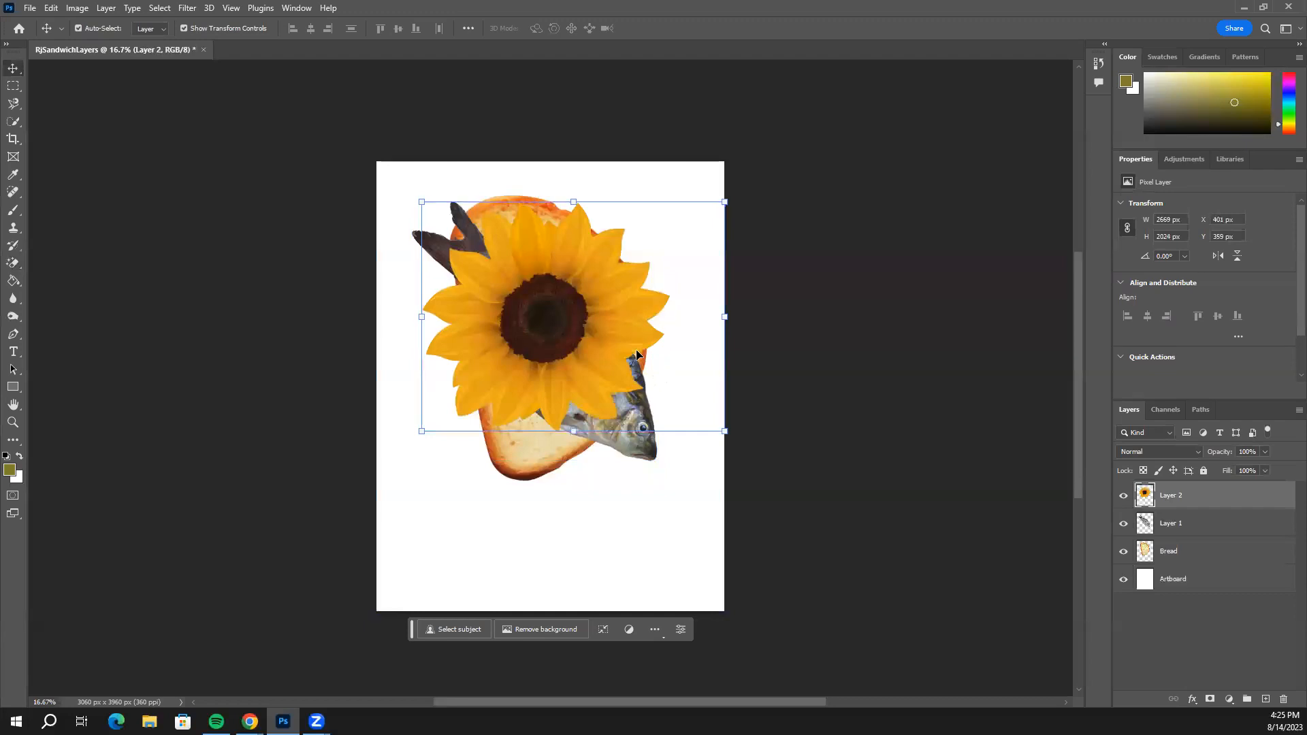
left_click_drag(413, 437, 402, 443)
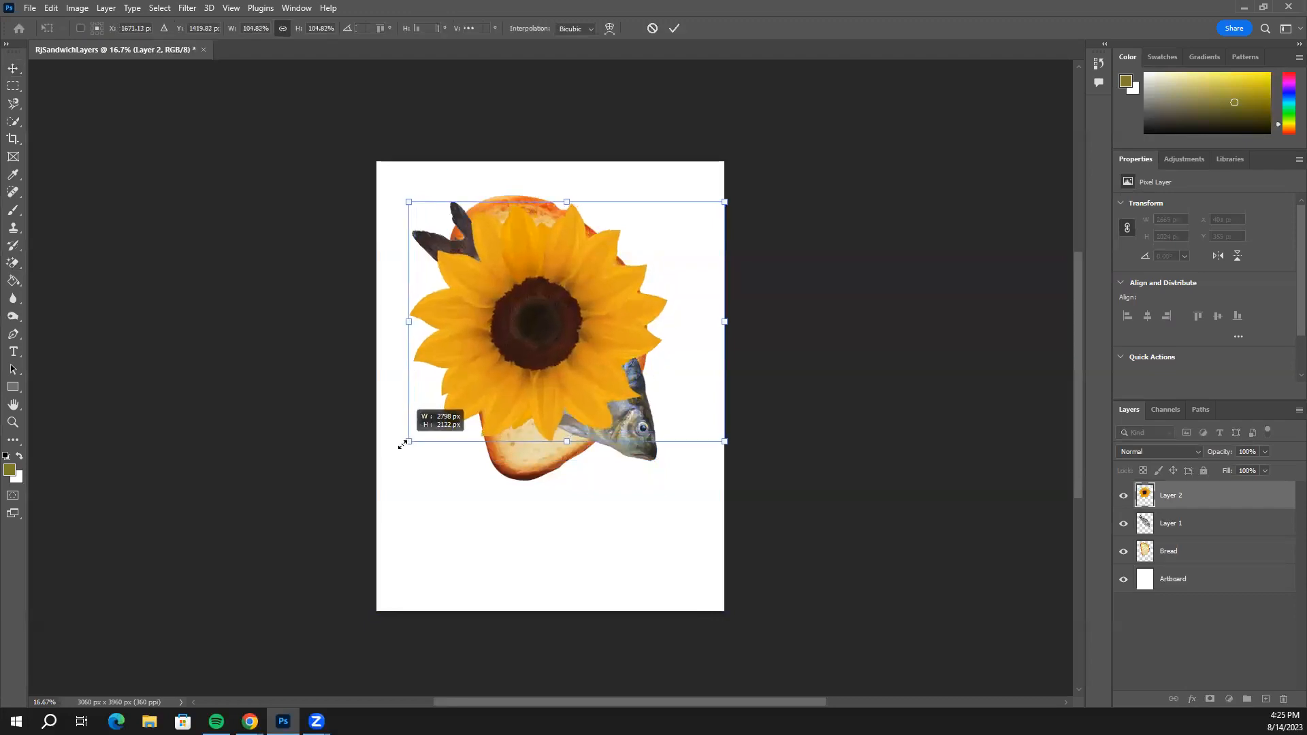
left_click_drag(520, 340, 535, 343)
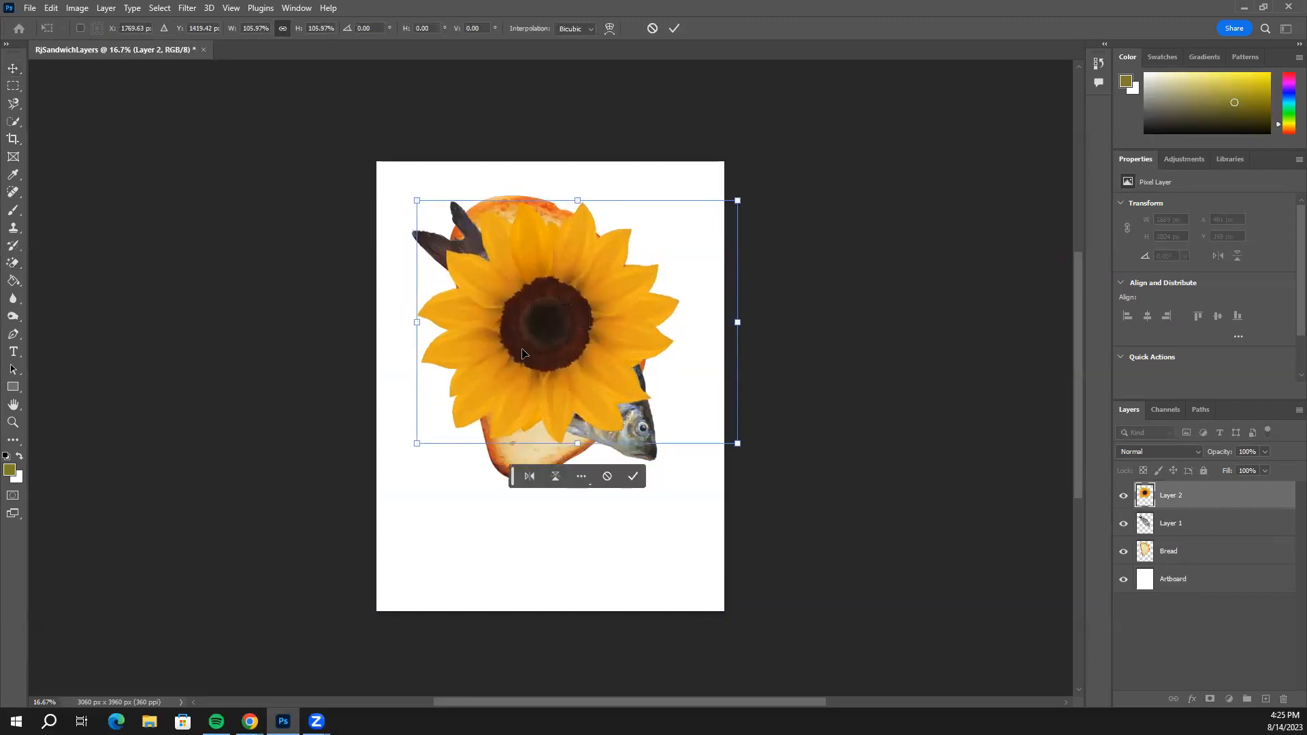
left_click(636, 476)
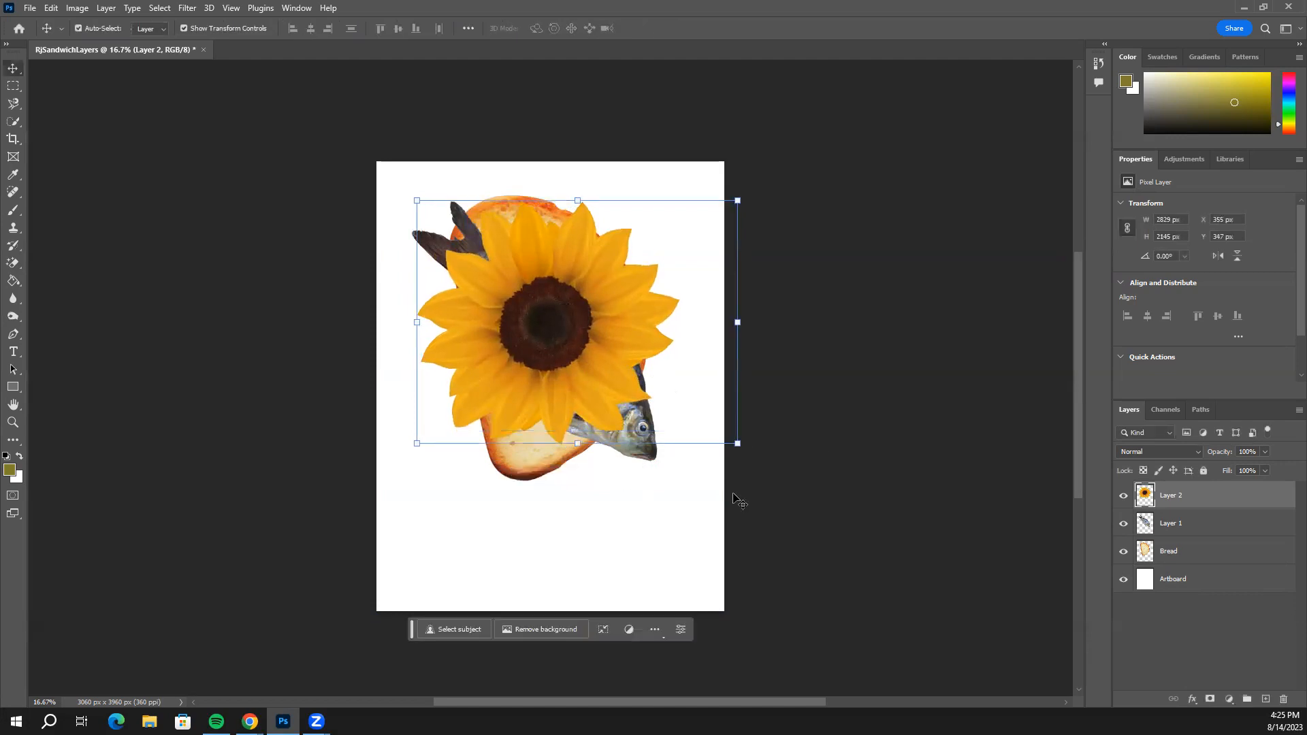
left_click(735, 455)
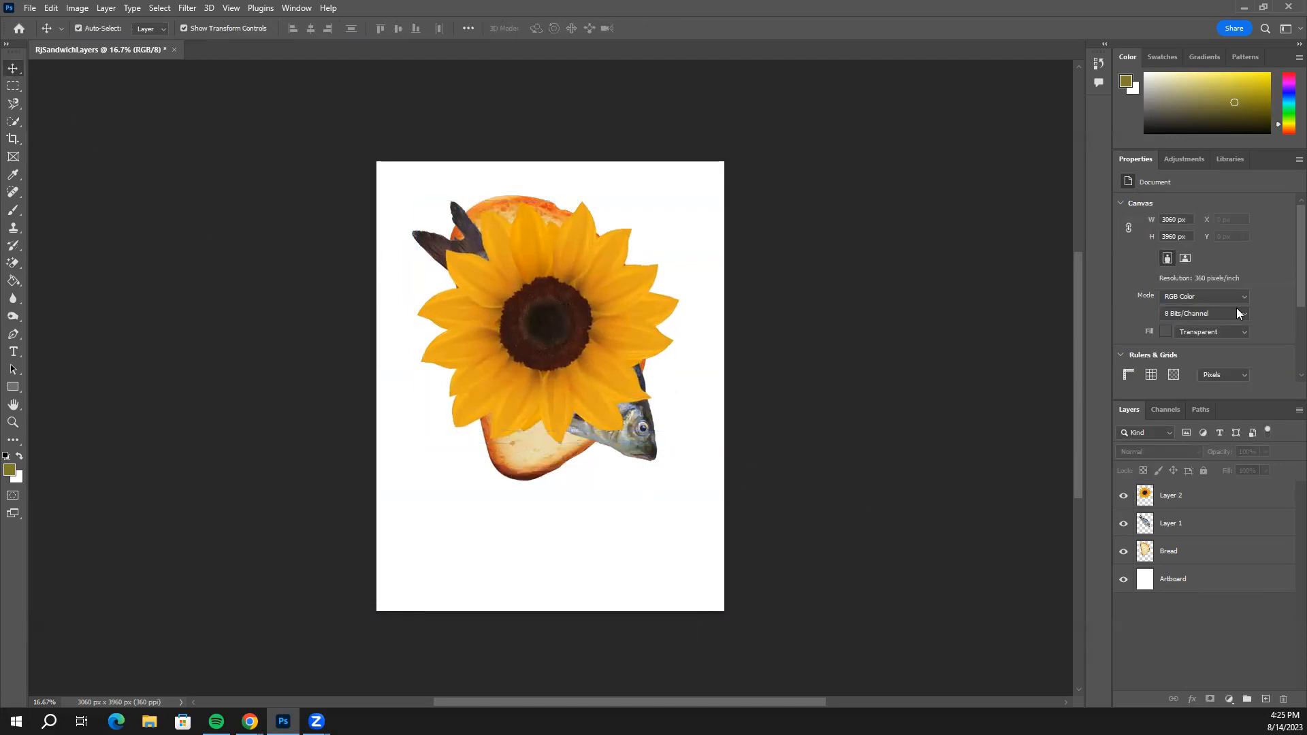
Switch to Chrome, search Google Images for "balloon png transparent" and look through the results.
left_click(1244, 7)
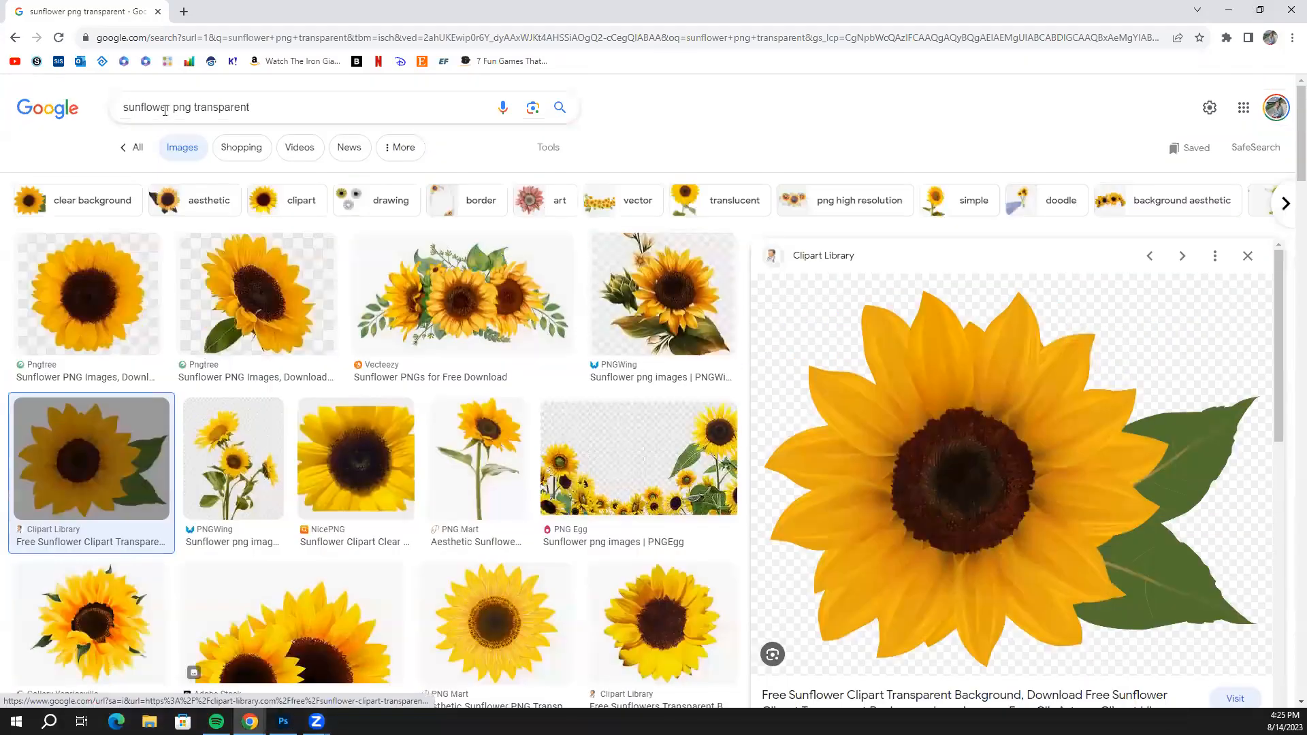
left_click_drag(167, 106, 95, 89)
key("BackSpace")
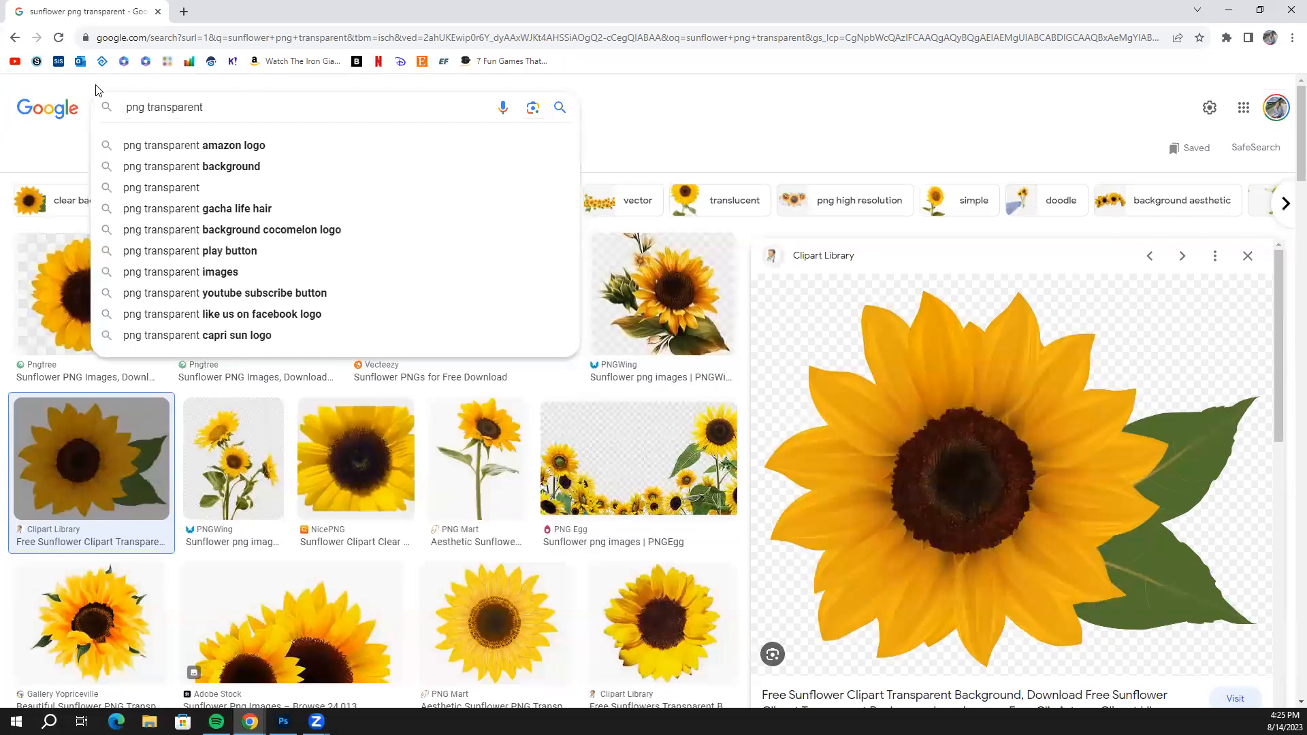
type("b")
type("allo")
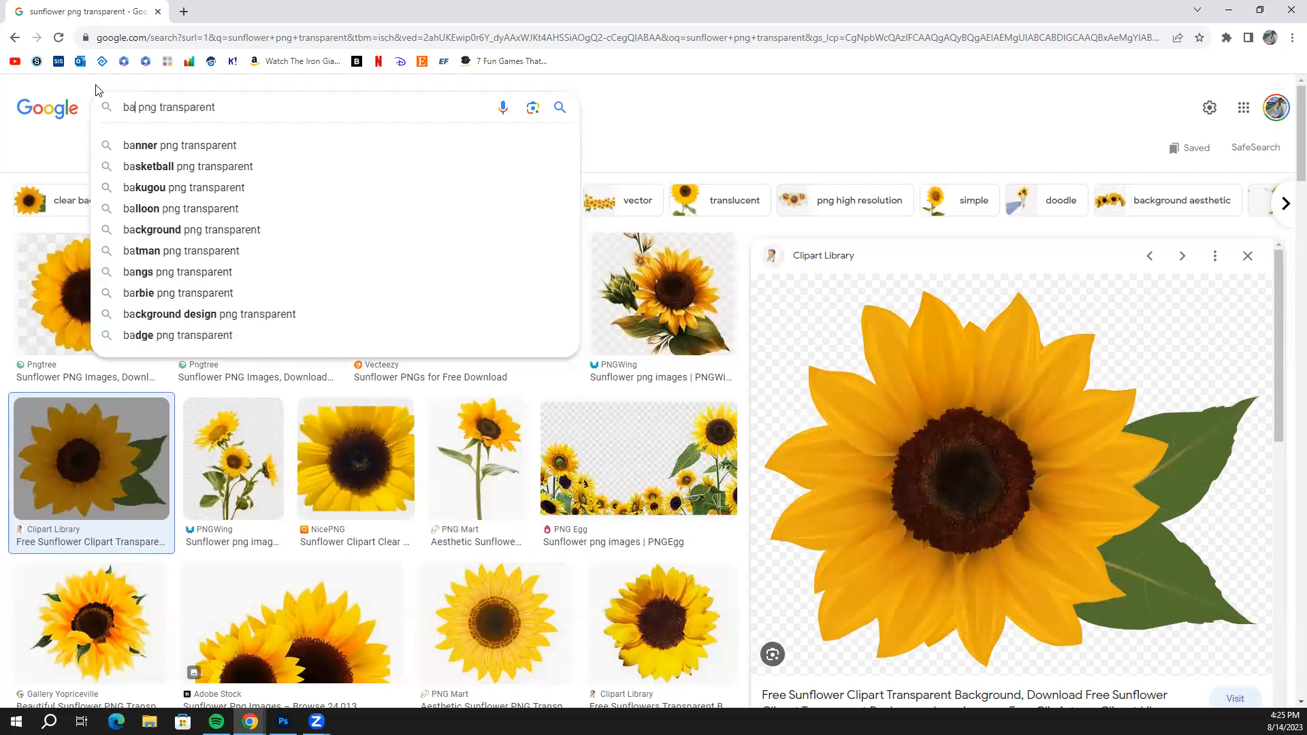
type("on")
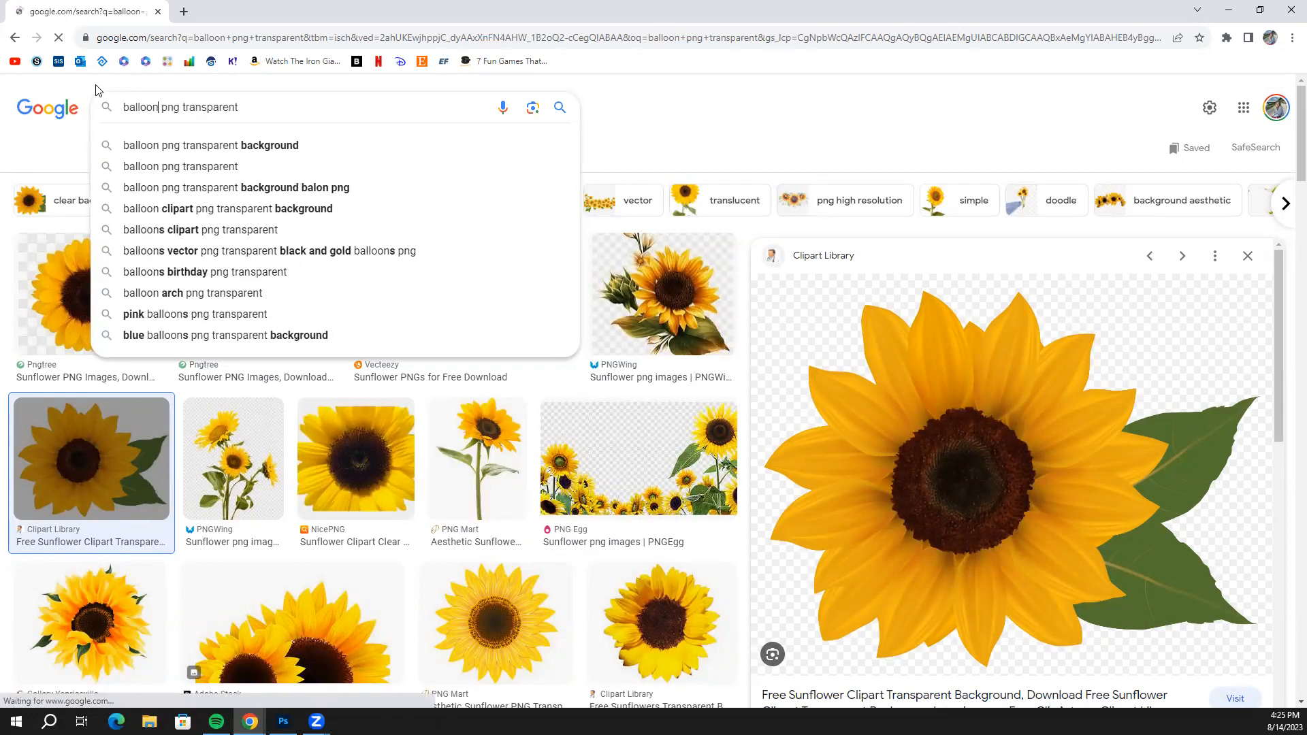
key("Return")
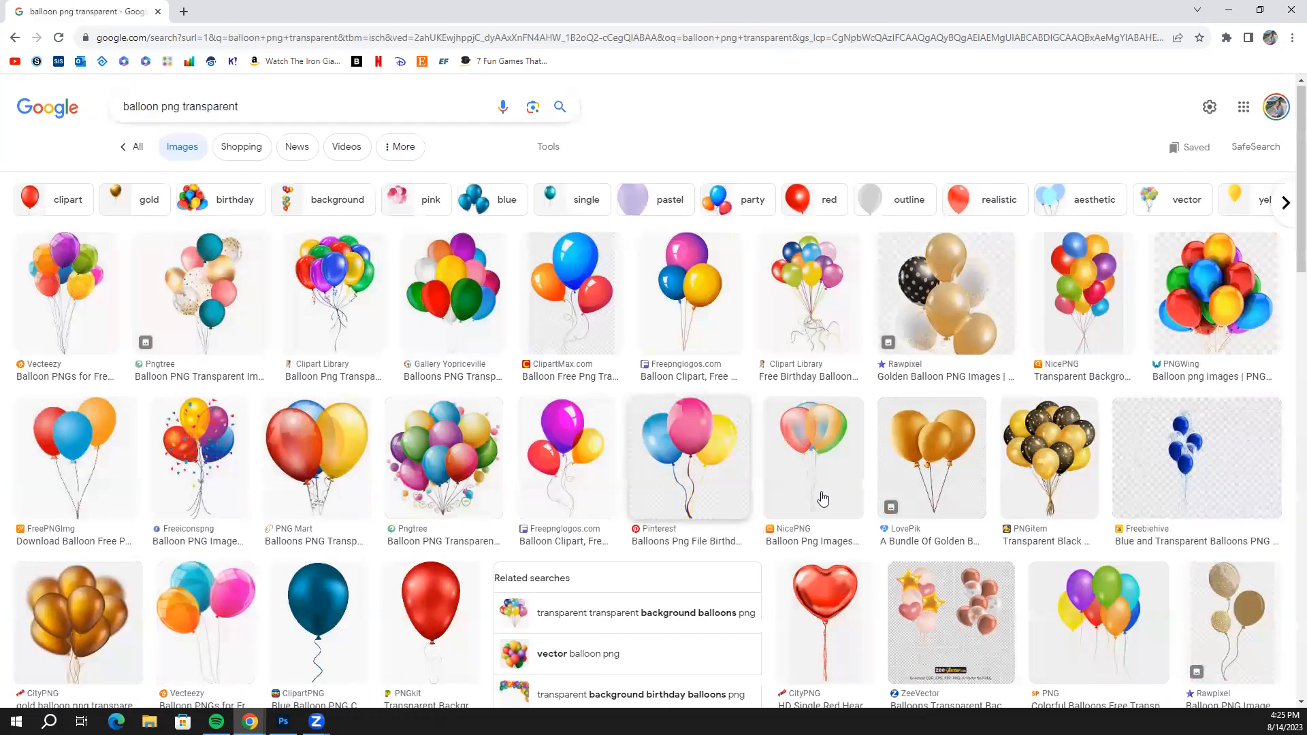
scroll(821, 494, "down", 2)
scroll(287, 425, "down", 3)
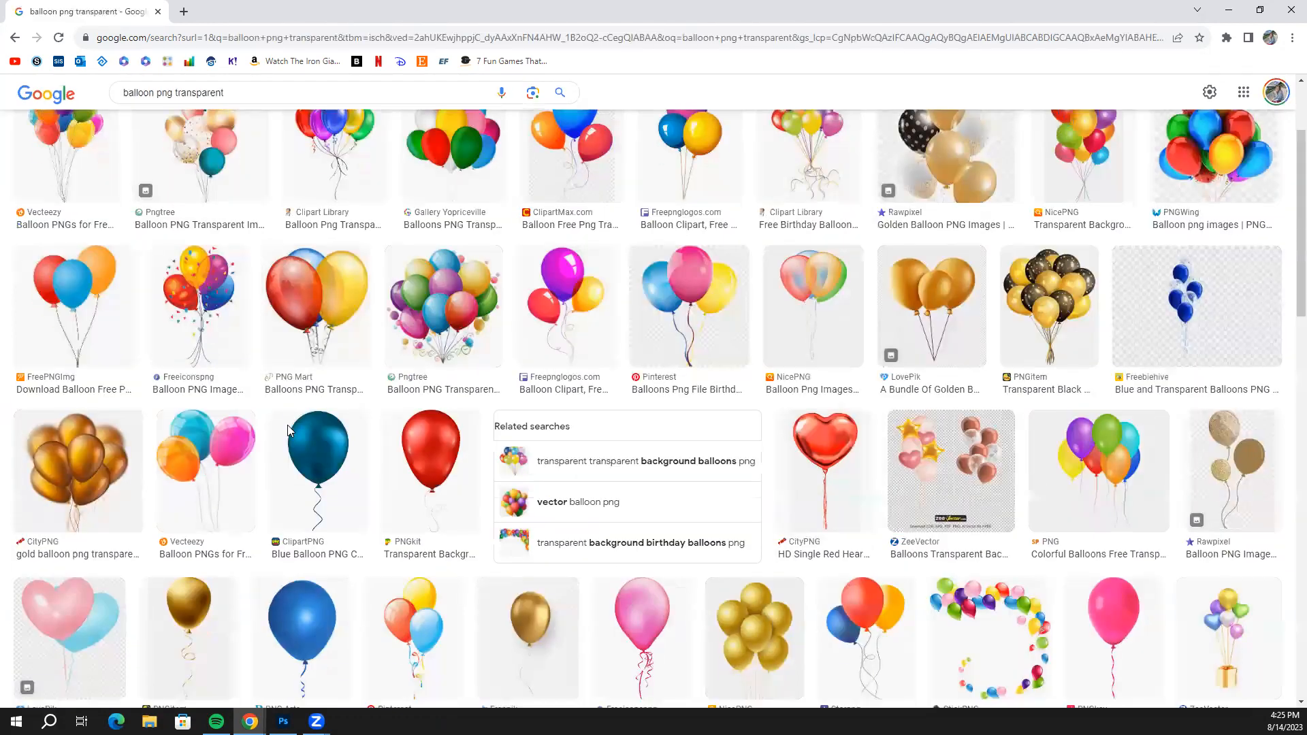
scroll(522, 464, "up", 4)
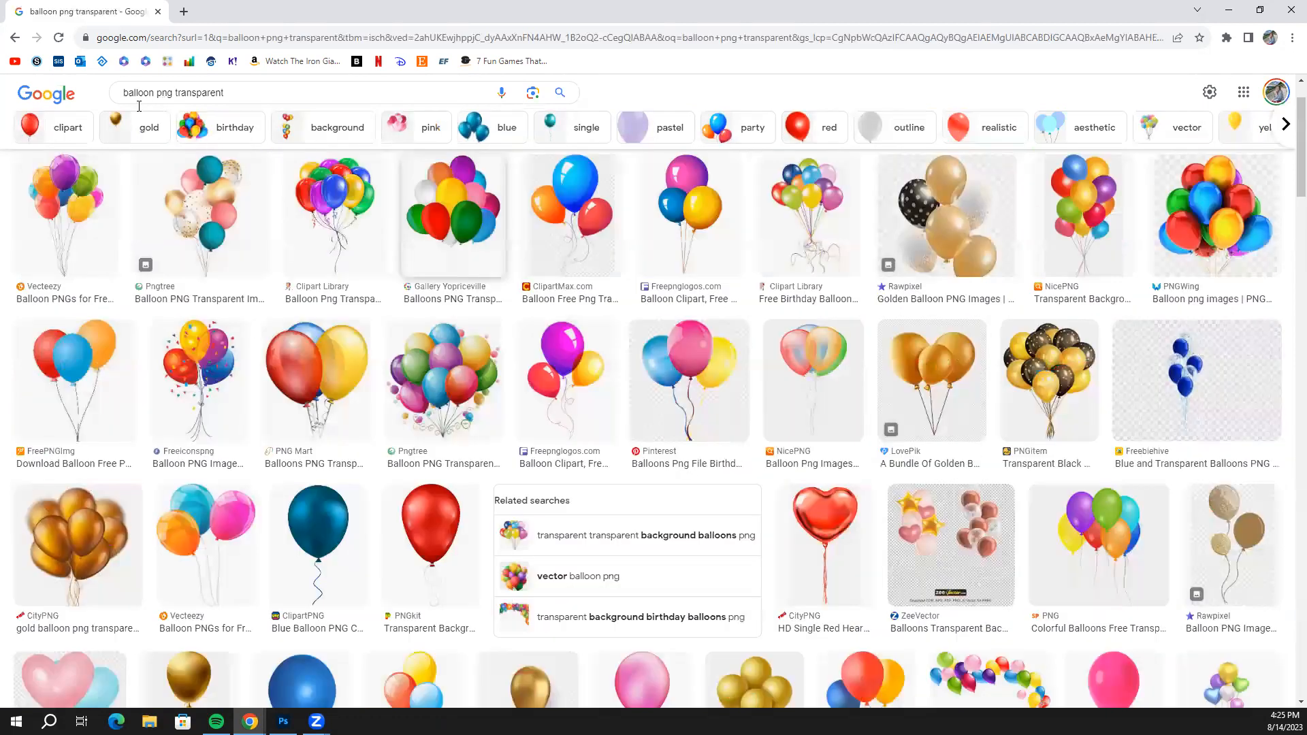
double_click(139, 106)
key("BackSpace")
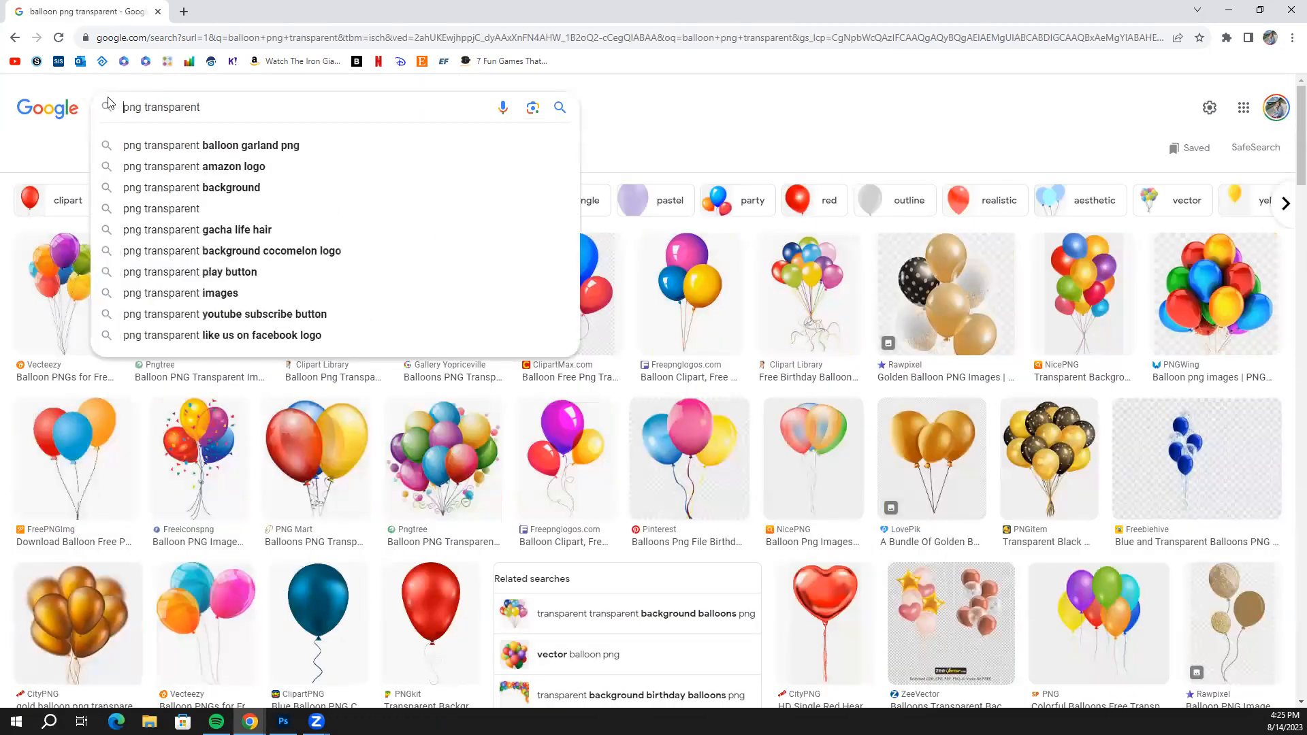
type("s")
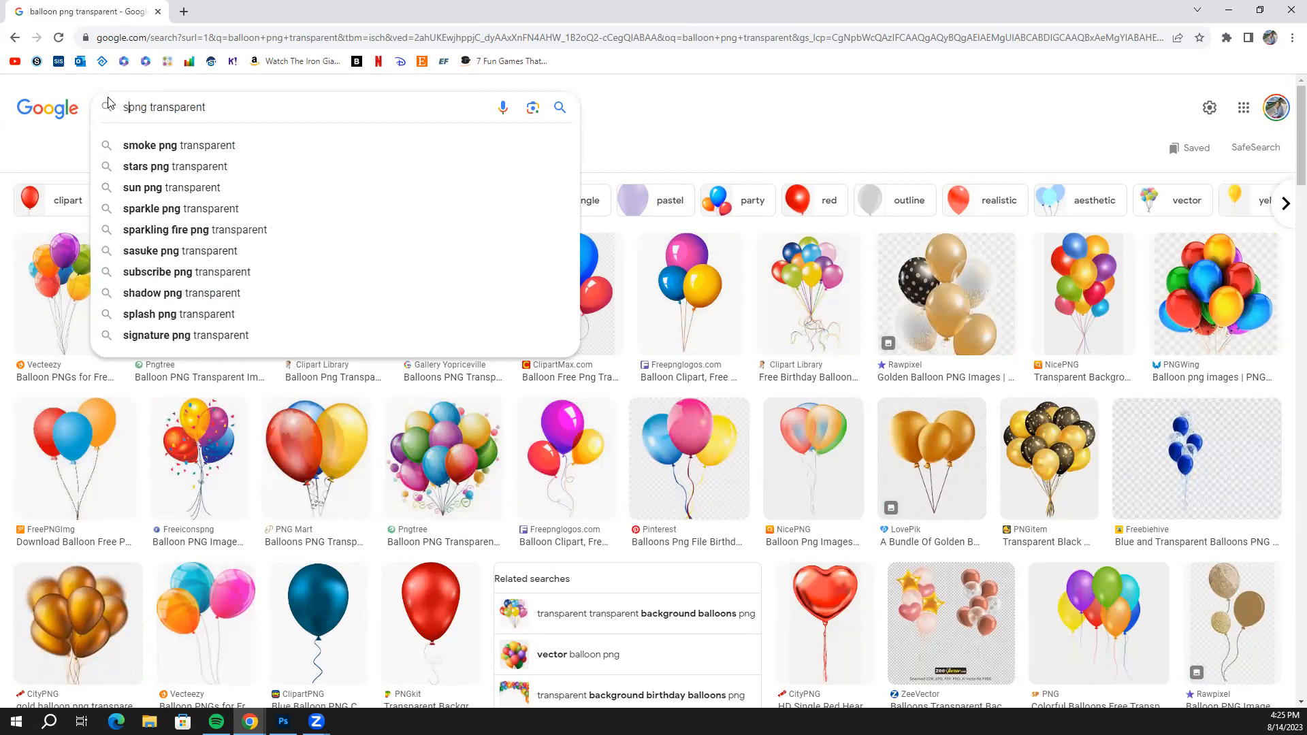
key("BackSpace")
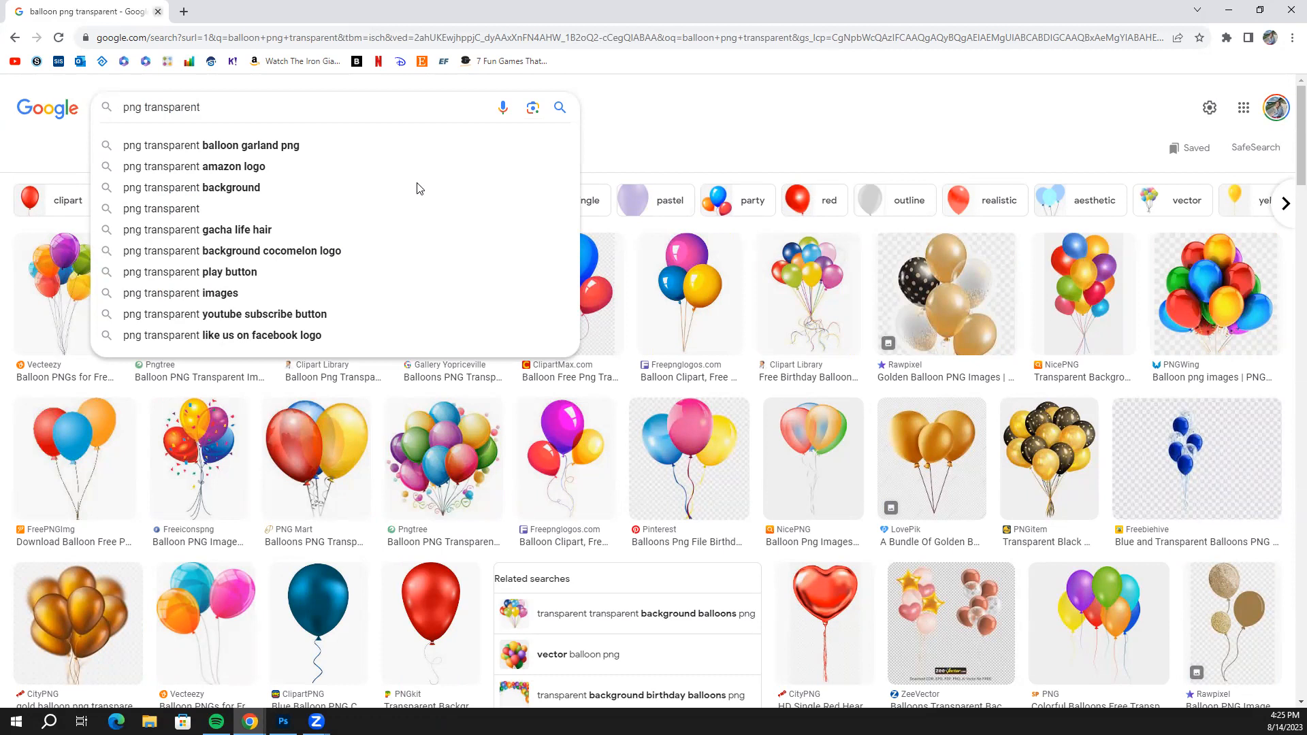
Copy the multicoloured balloon bunch image from the PNGWing result.
left_click(670, 316)
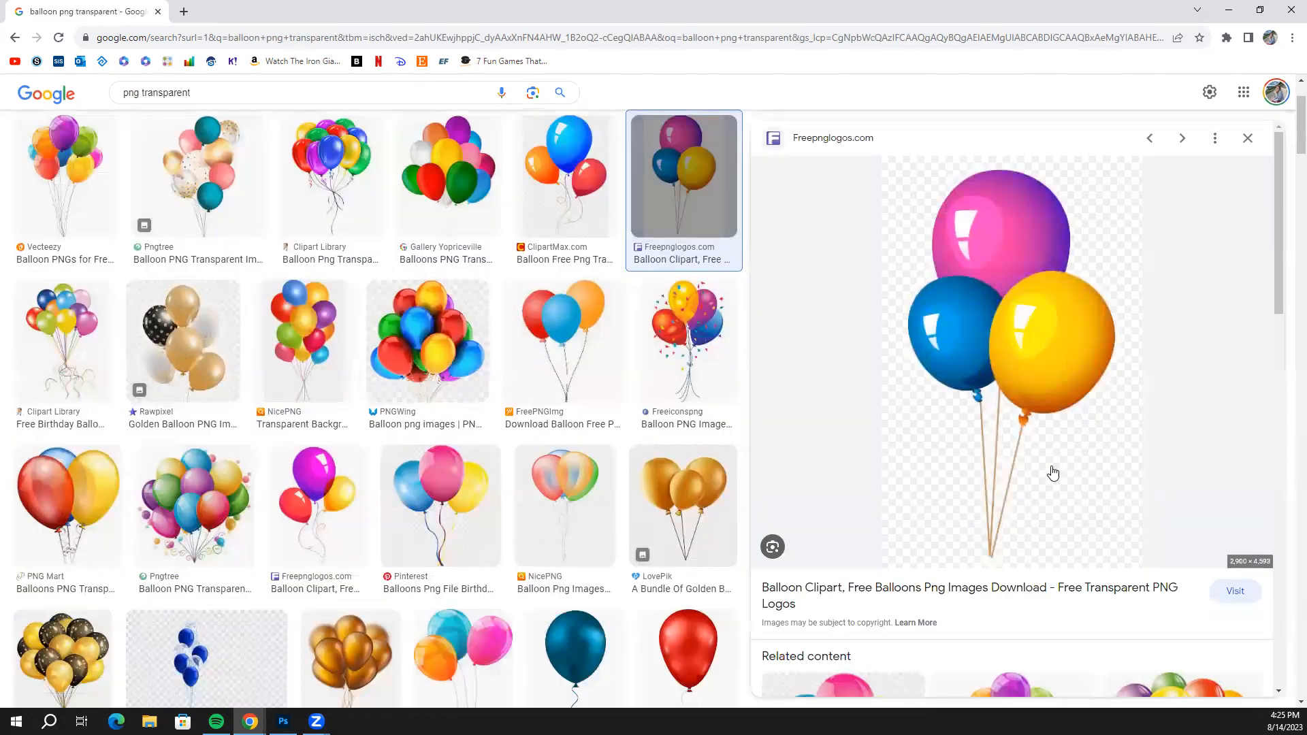
right_click(998, 386)
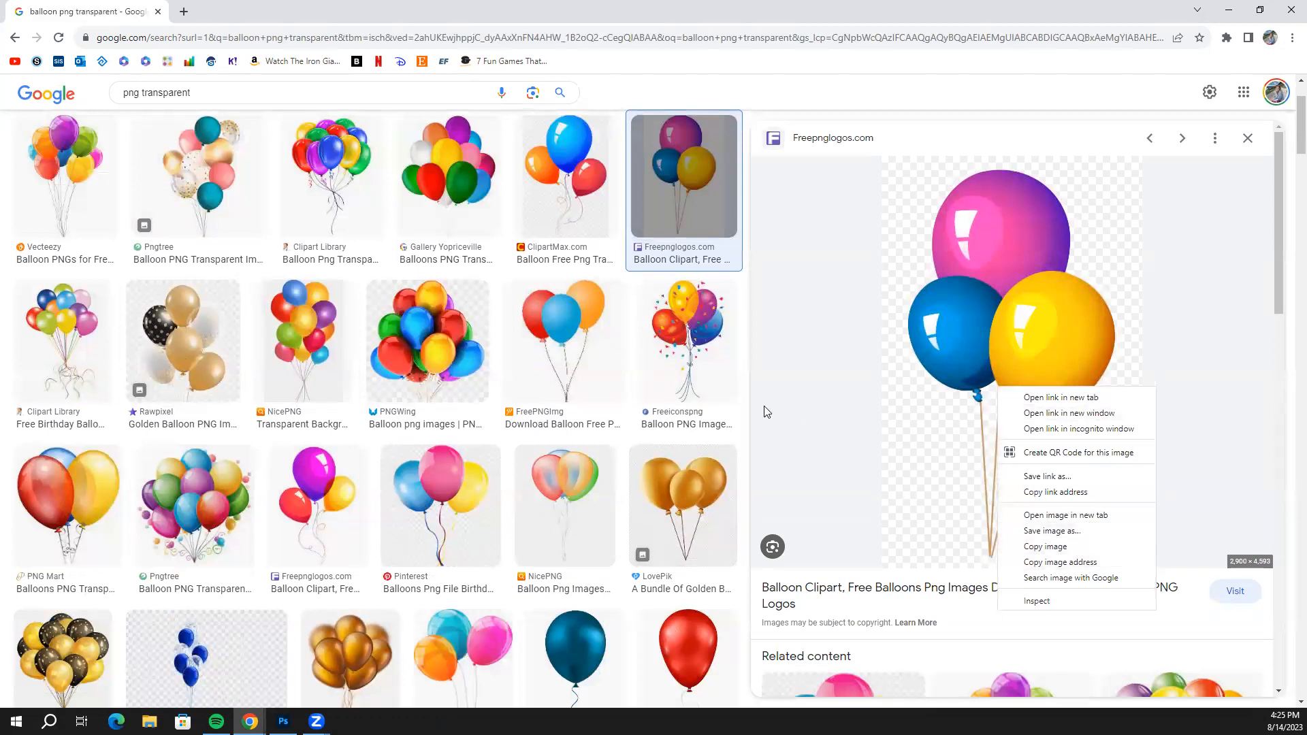
left_click(395, 361)
right_click(976, 294)
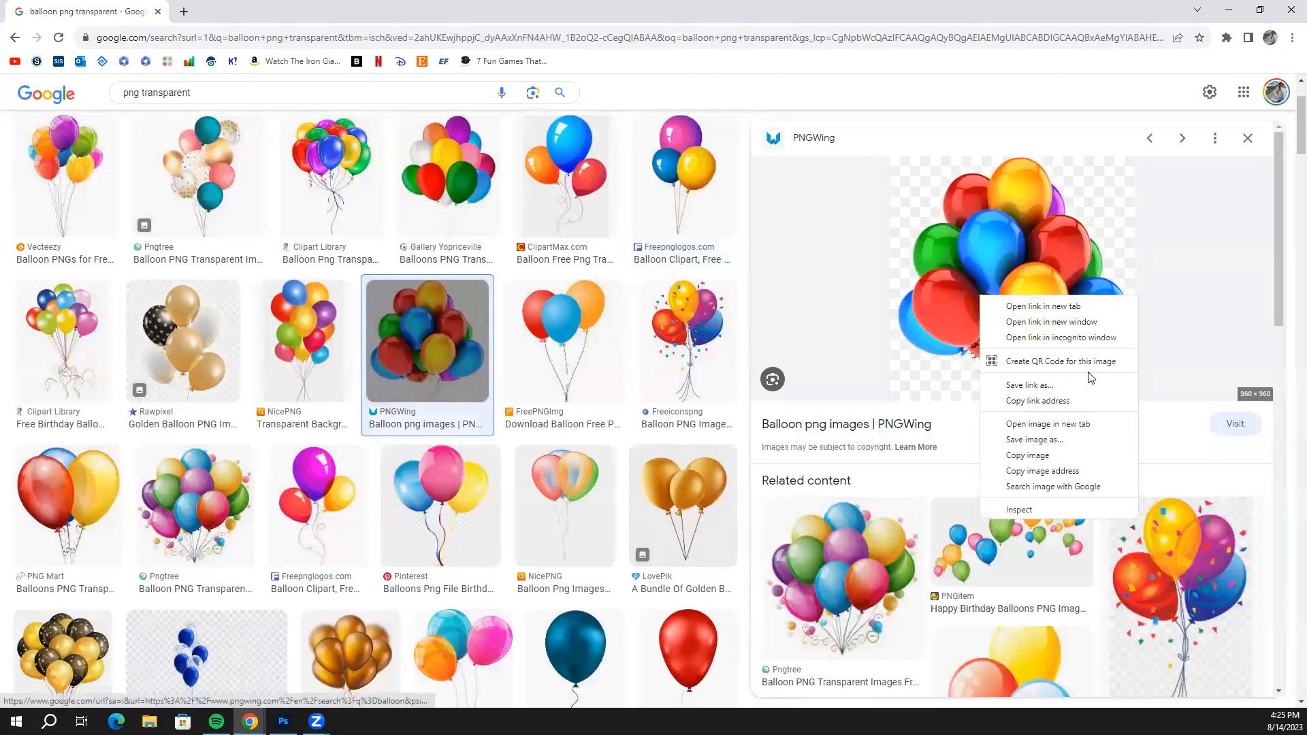
left_click(1088, 460)
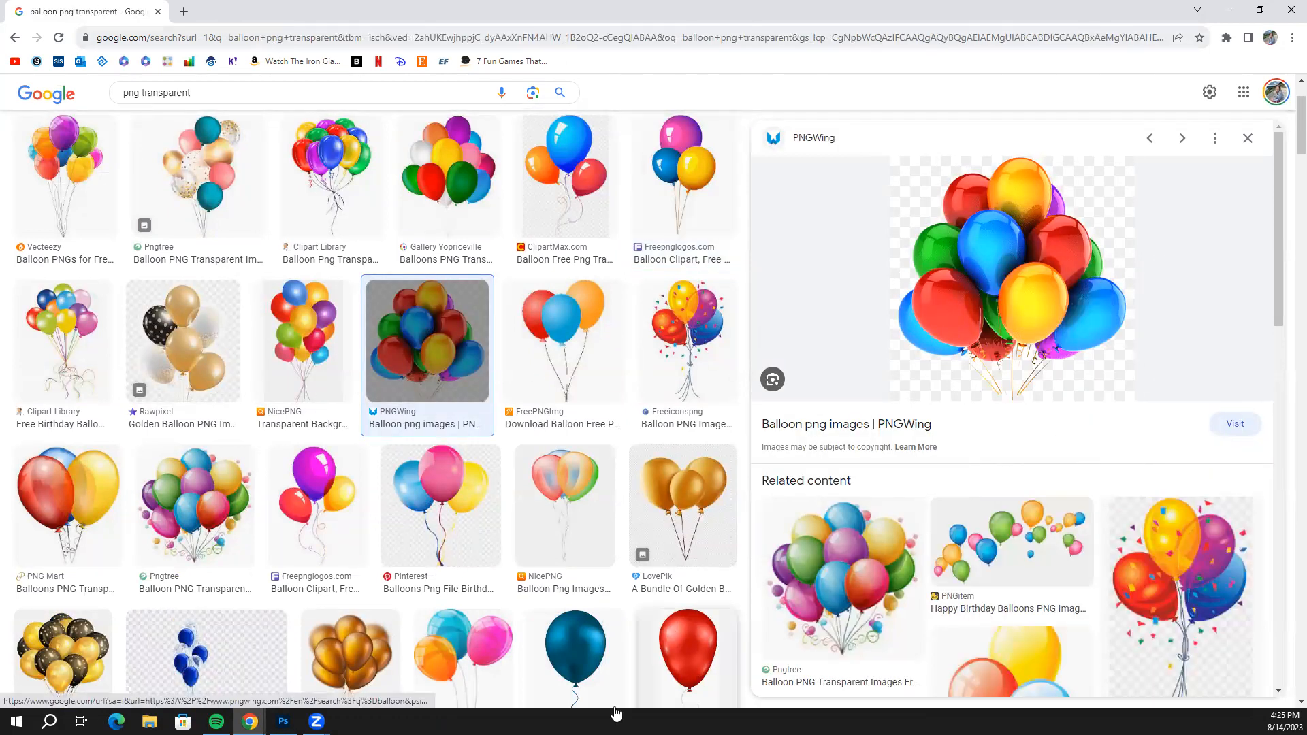
Return to Photoshop, paste the balloon image and move its layer to the top of the stack.
left_click(283, 722)
key("ctrl+v")
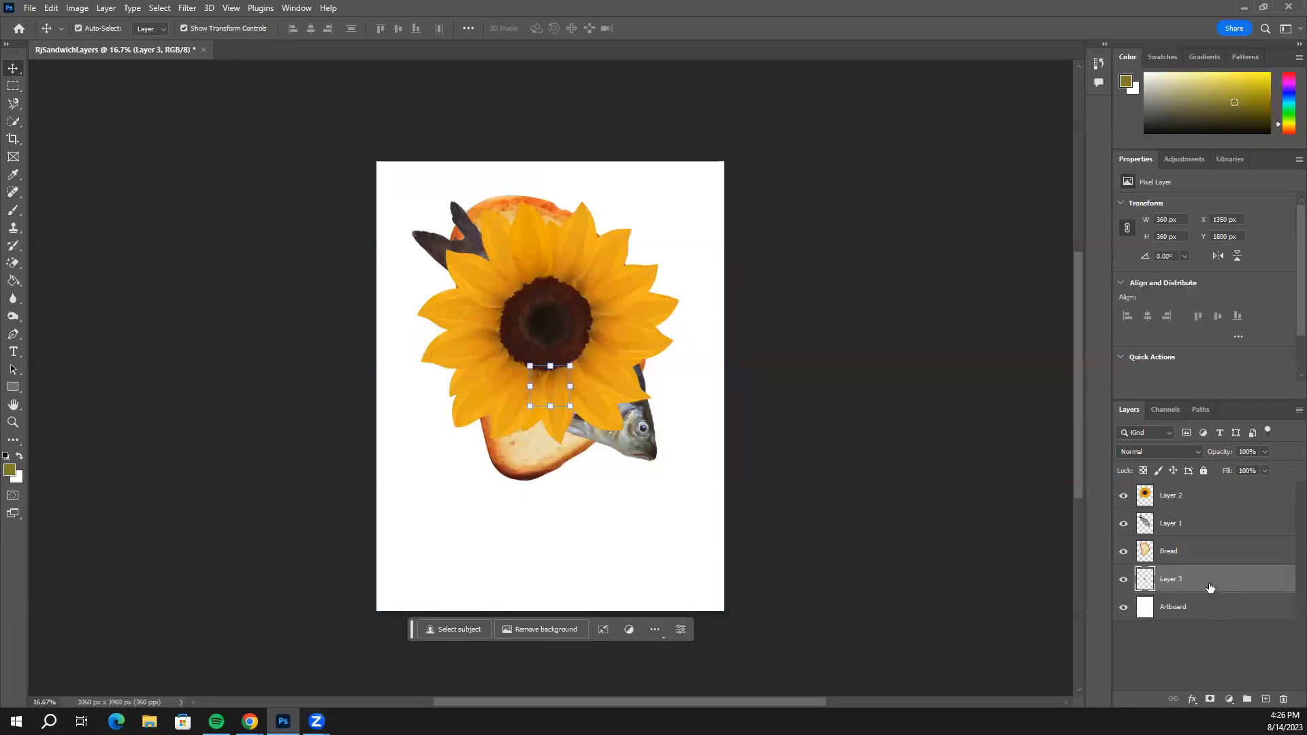
left_click_drag(1142, 579, 1195, 483)
Scale the balloon image to about 511.78%, move it over the lower part of the sunflower and apply the transform.
left_click_drag(570, 405, 739, 574)
left_click_drag(639, 488, 553, 415)
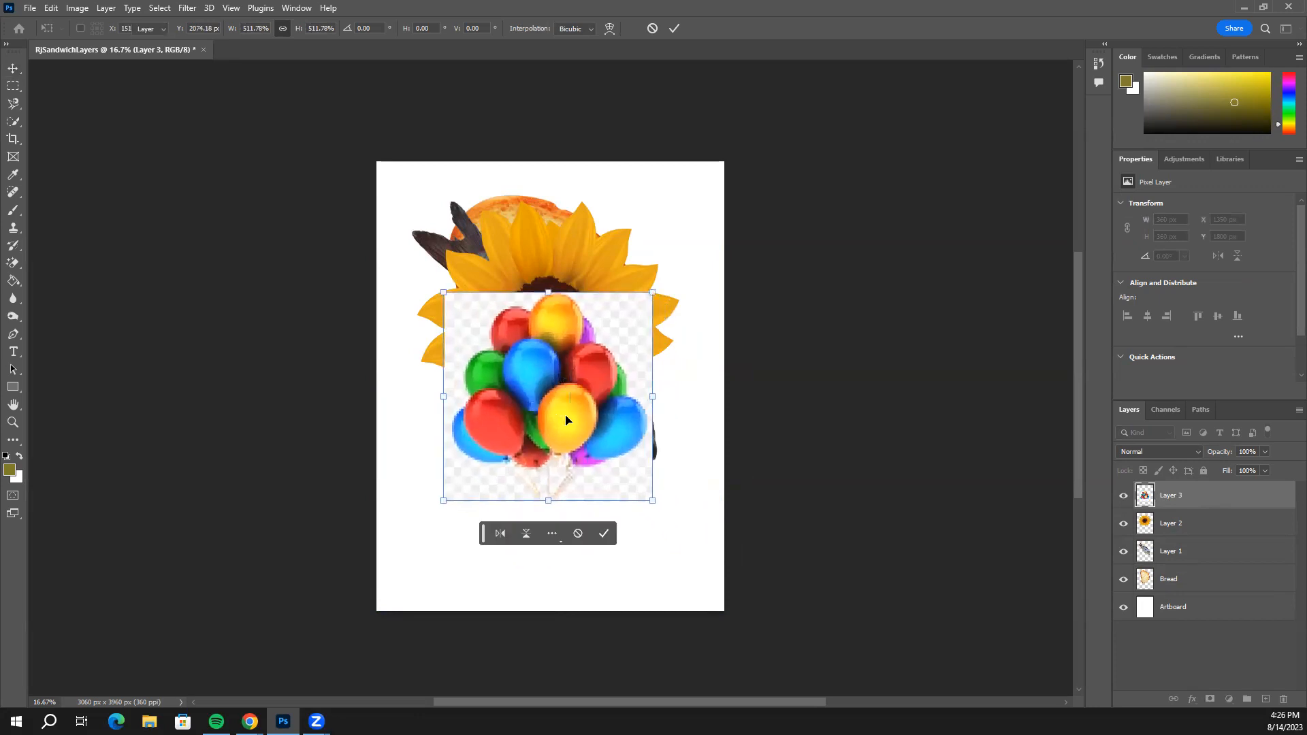
key("Return")
Erase the balloons' checkered background with the Magic Eraser and move them to about X 617 px, Y 449 px.
left_click(13, 263)
left_click(638, 331)
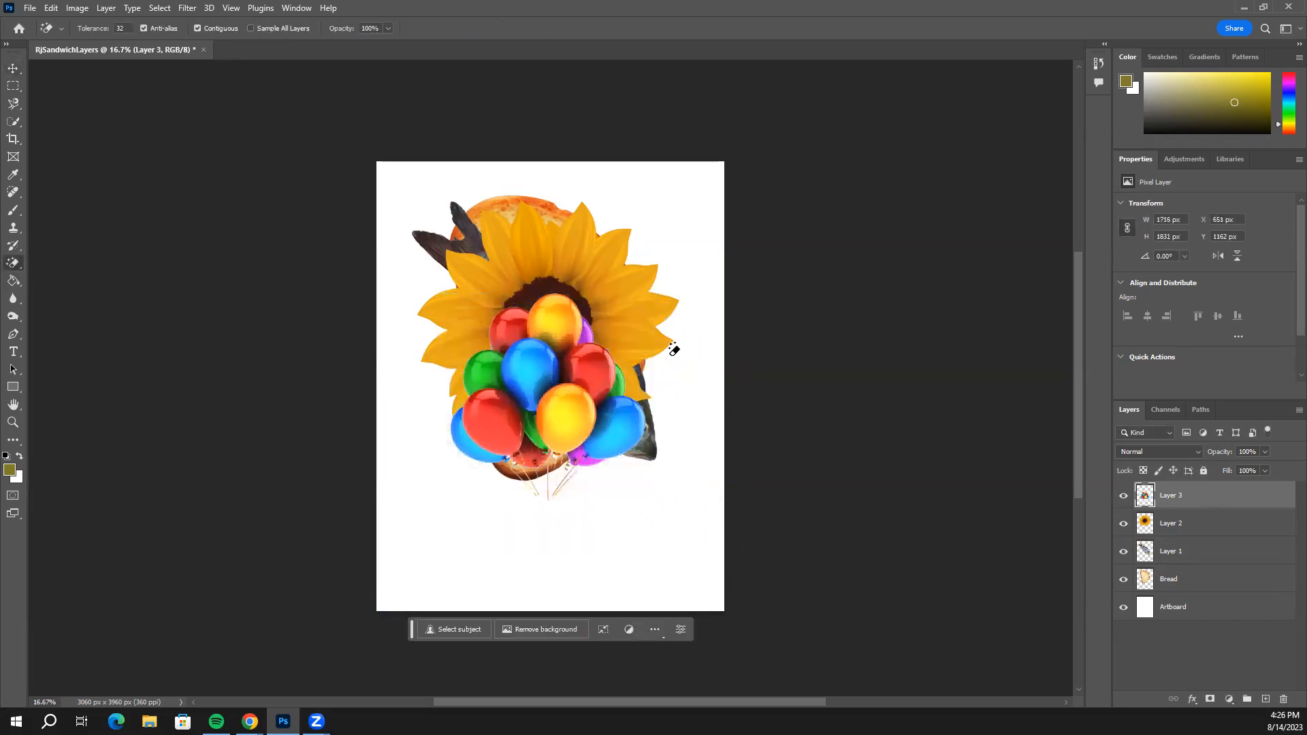
left_click(13, 69)
left_click_drag(524, 370, 522, 289)
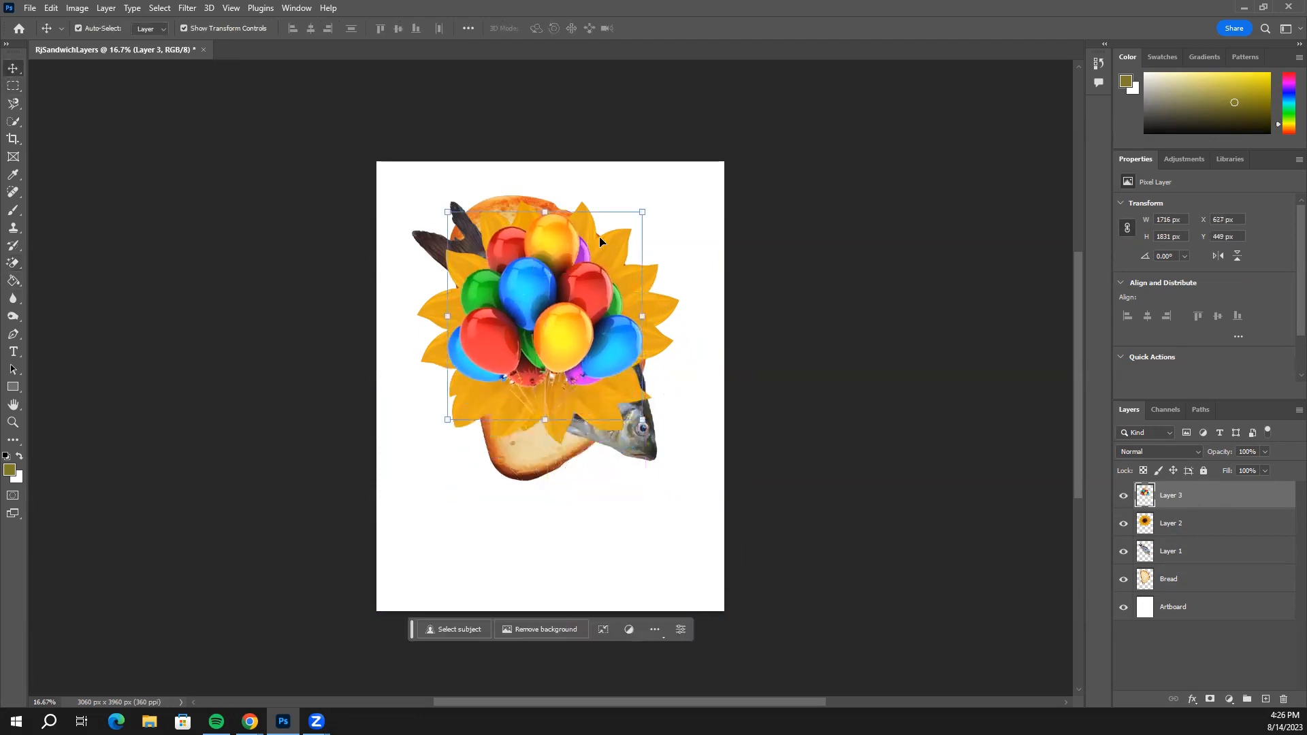
Rotate the balloons to about -131.8°, shift them slightly down over the sunflower and apply the transform.
left_click_drag(652, 206, 374, 327)
left_click_drag(512, 321, 510, 338)
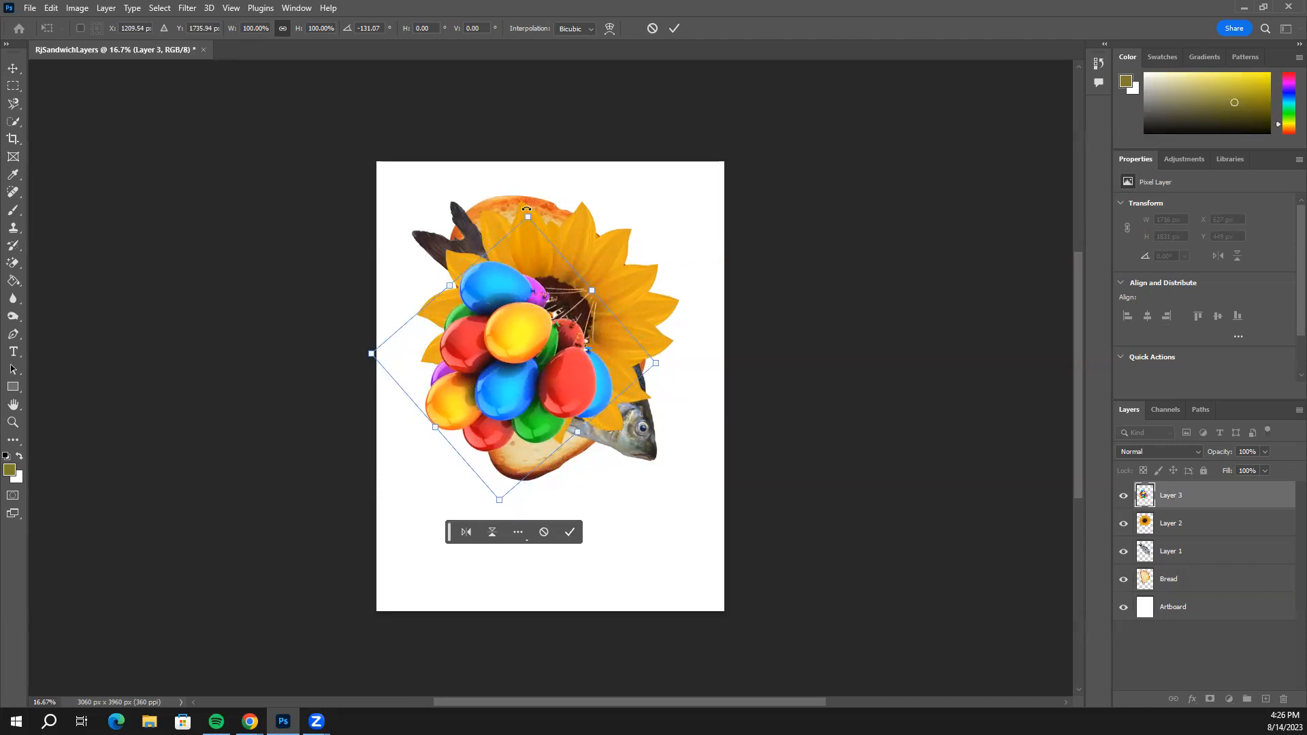
left_click_drag(526, 208, 527, 209)
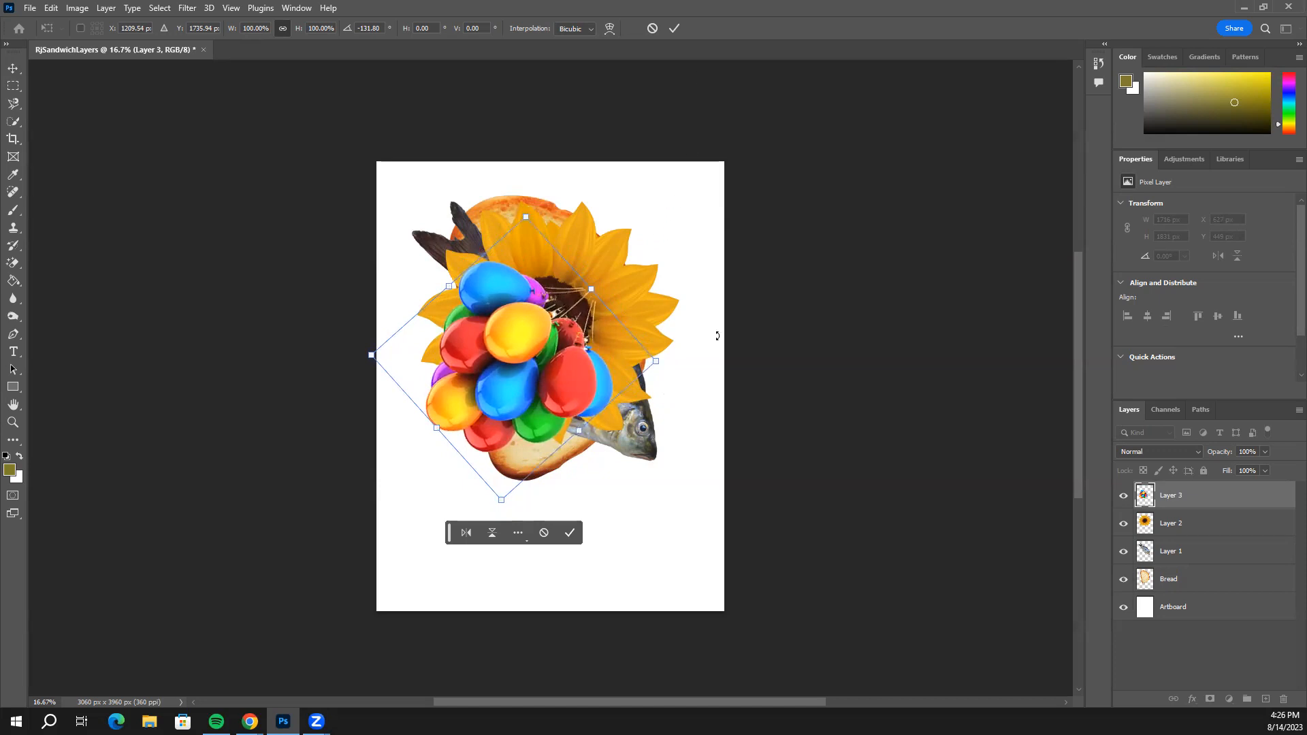
key("Return")
left_click(608, 592)
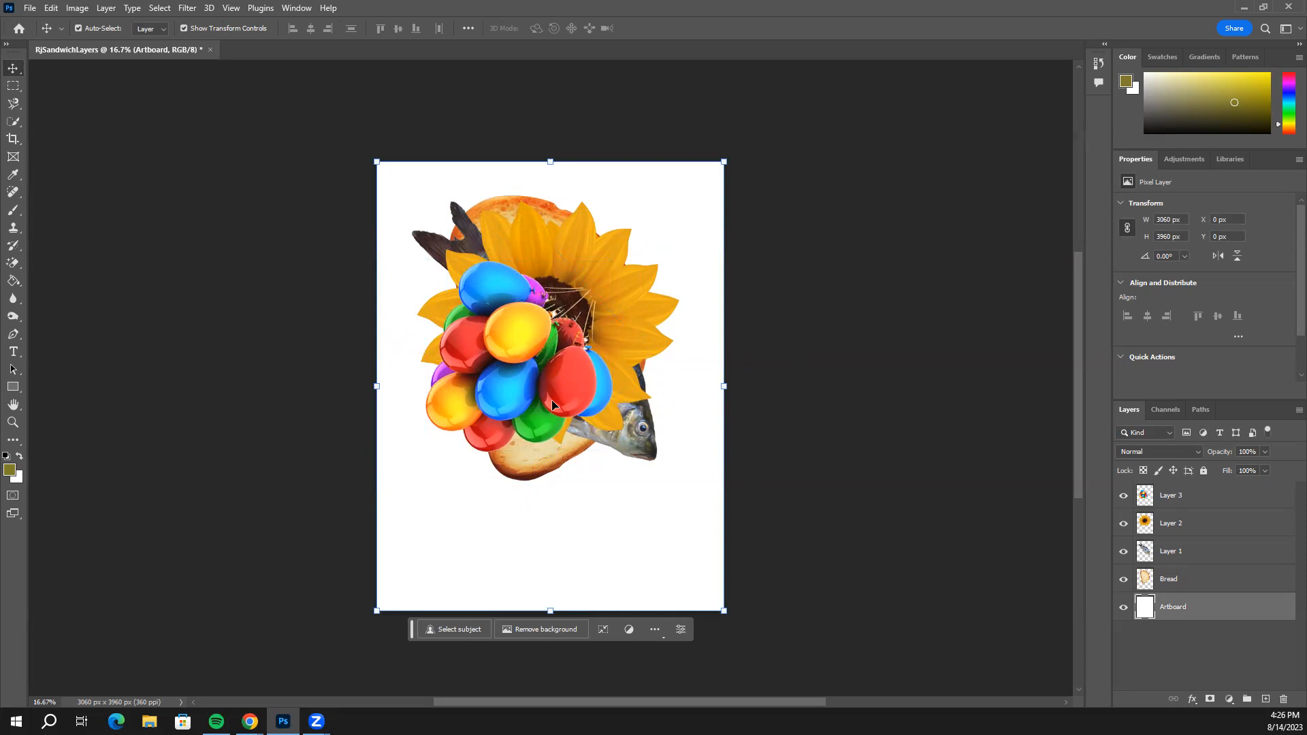
Duplicate the Bread layer to the top of the stack and place the copy at about X 695 px, Y 251 px.
left_click(560, 456)
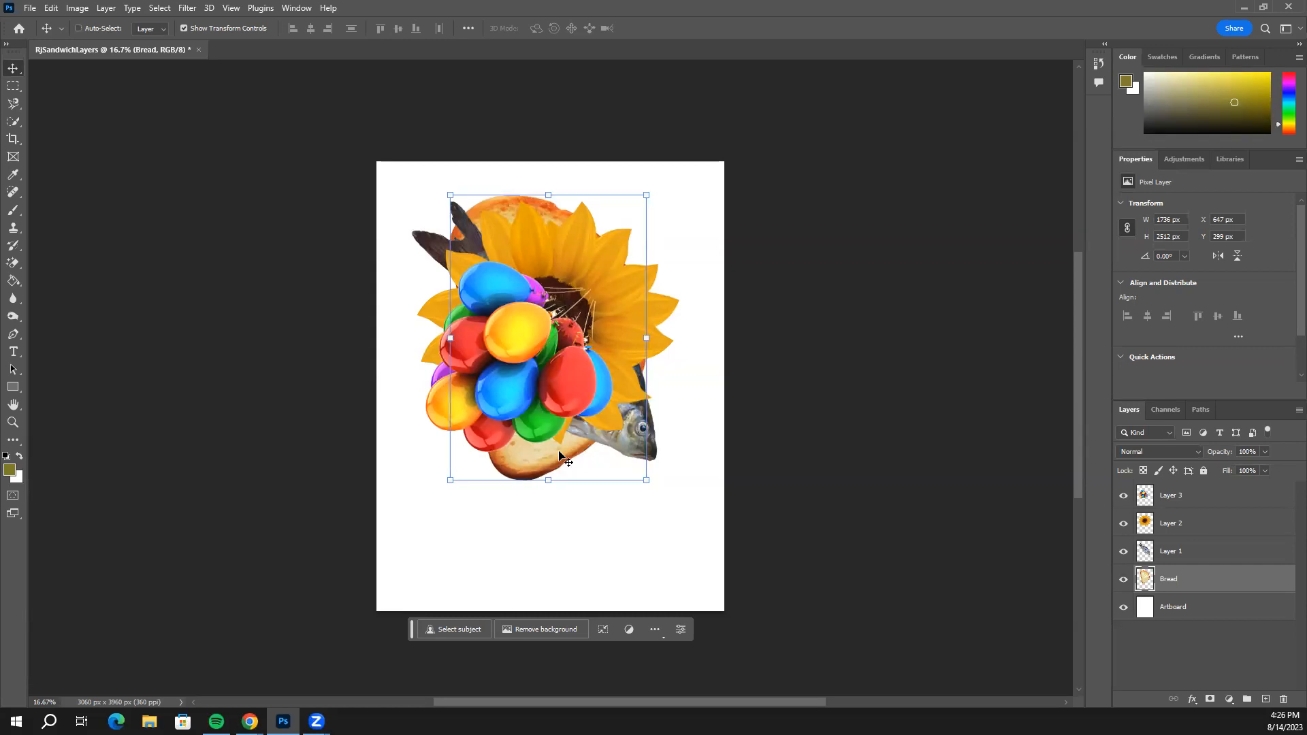
key("ctrl+v")
left_click_drag(1228, 576, 1214, 492)
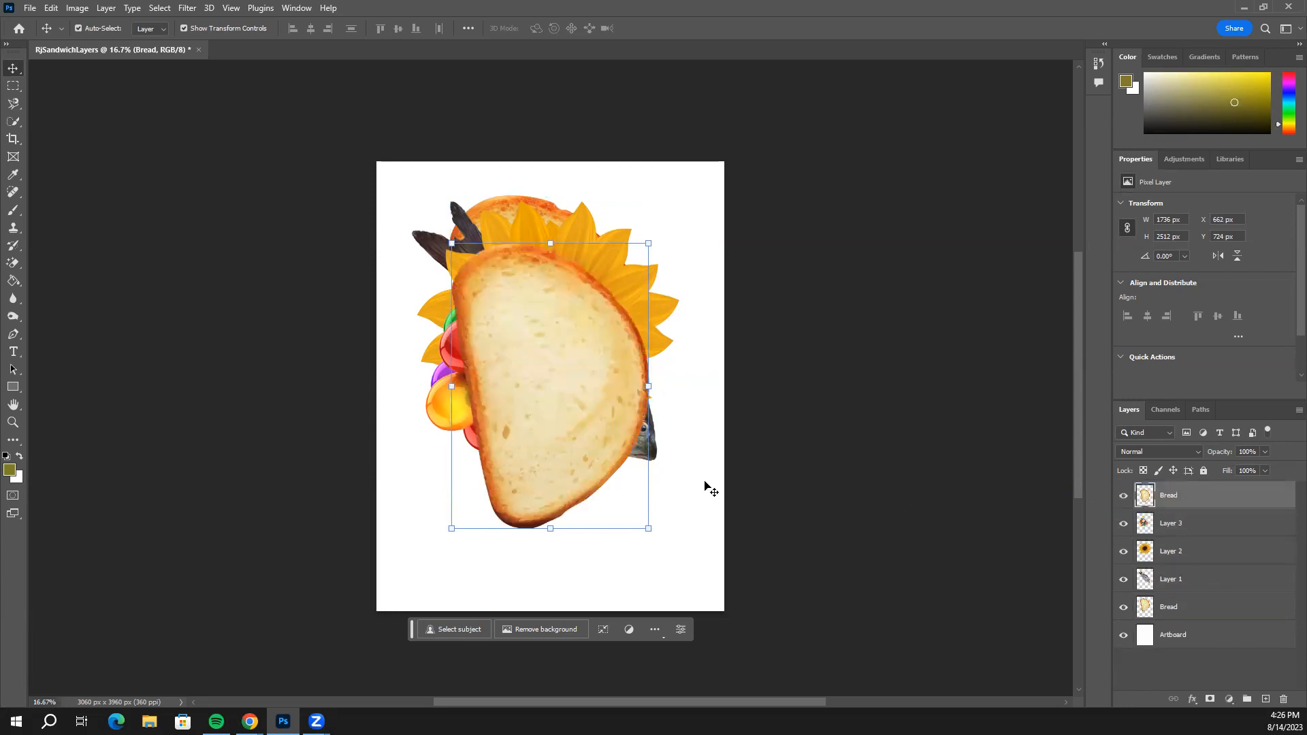
left_click_drag(598, 415, 603, 363)
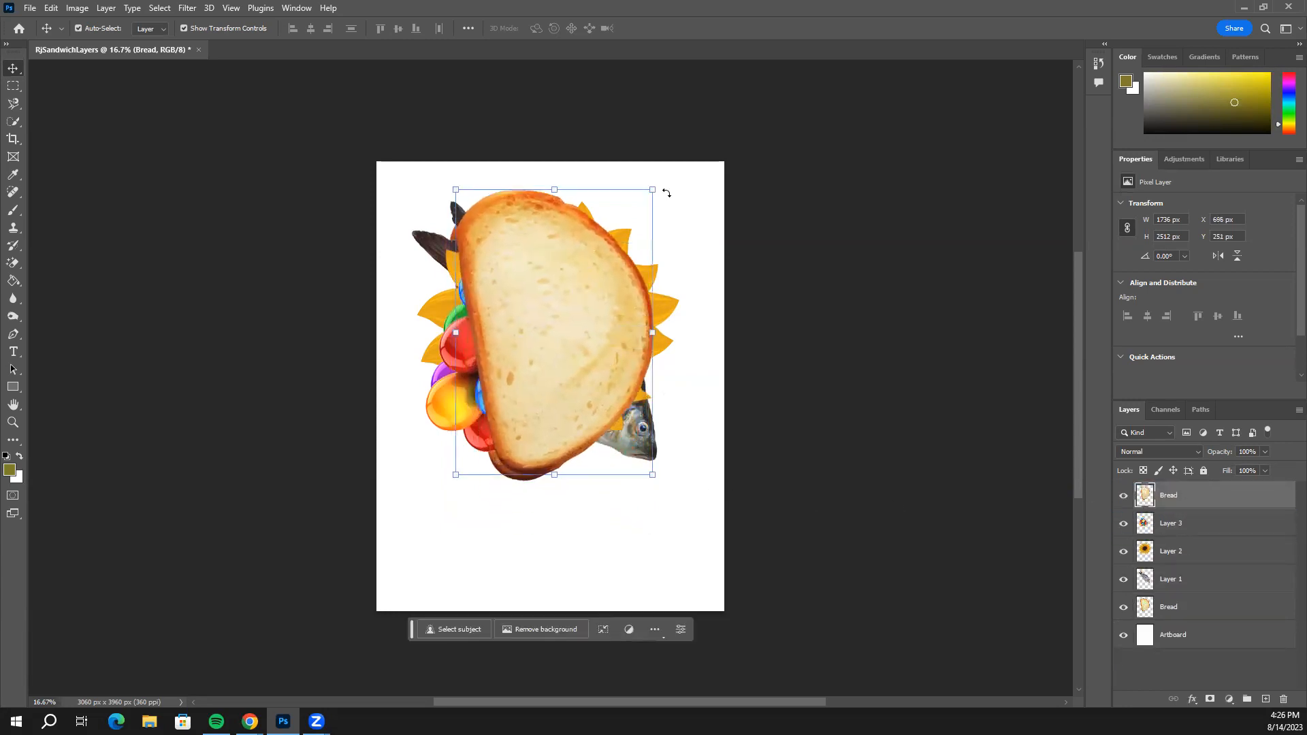
Rotate the top Bread copy to about -9.95°, scale it to about 92.93%, shift it over the fillings and apply the transform.
mouse_move(653, 177)
left_mouse_down()
mouse_move(648, 162)
mouse_move(636, 171)
left_mouse_up()
left_click_drag(552, 298, 548, 313)
mouse_move(622, 190)
left_mouse_down()
mouse_move(635, 168)
mouse_move(613, 212)
left_mouse_up()
left_click_drag(569, 324, 566, 304)
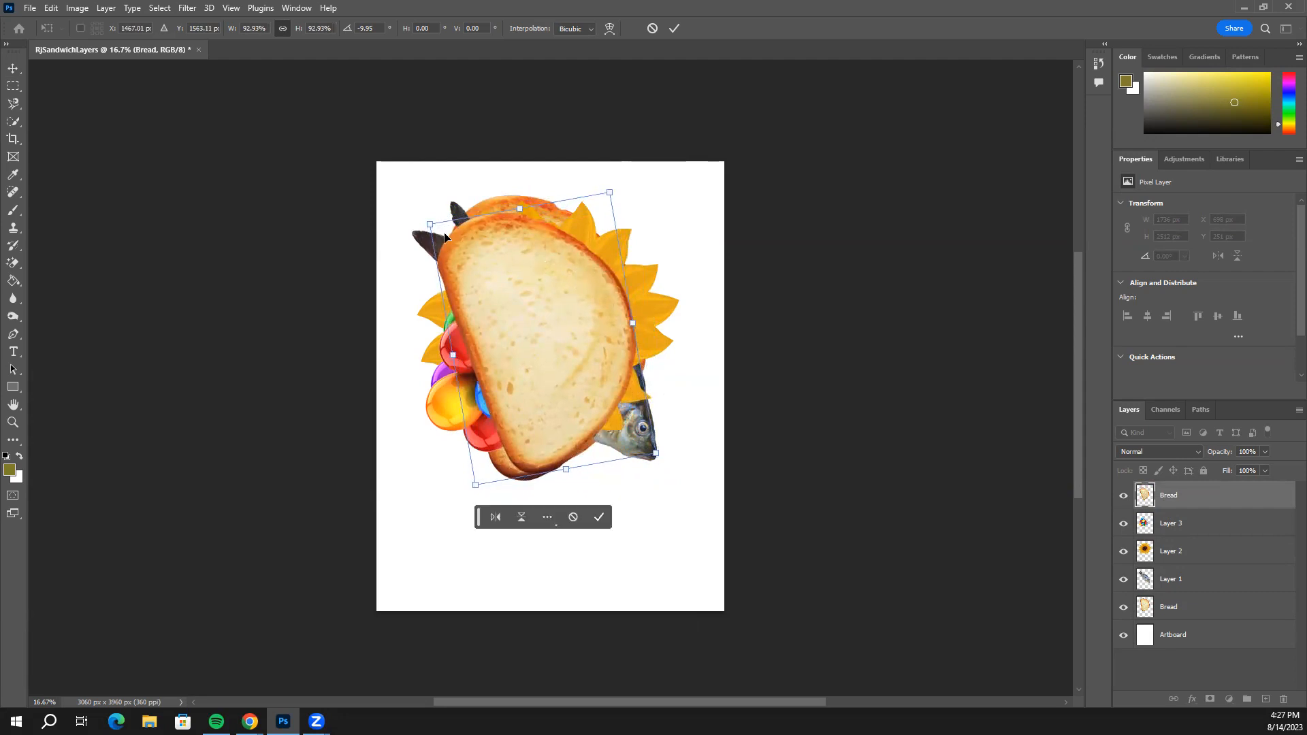
left_click_drag(431, 224, 431, 225)
key("Return")
left_click(785, 382)
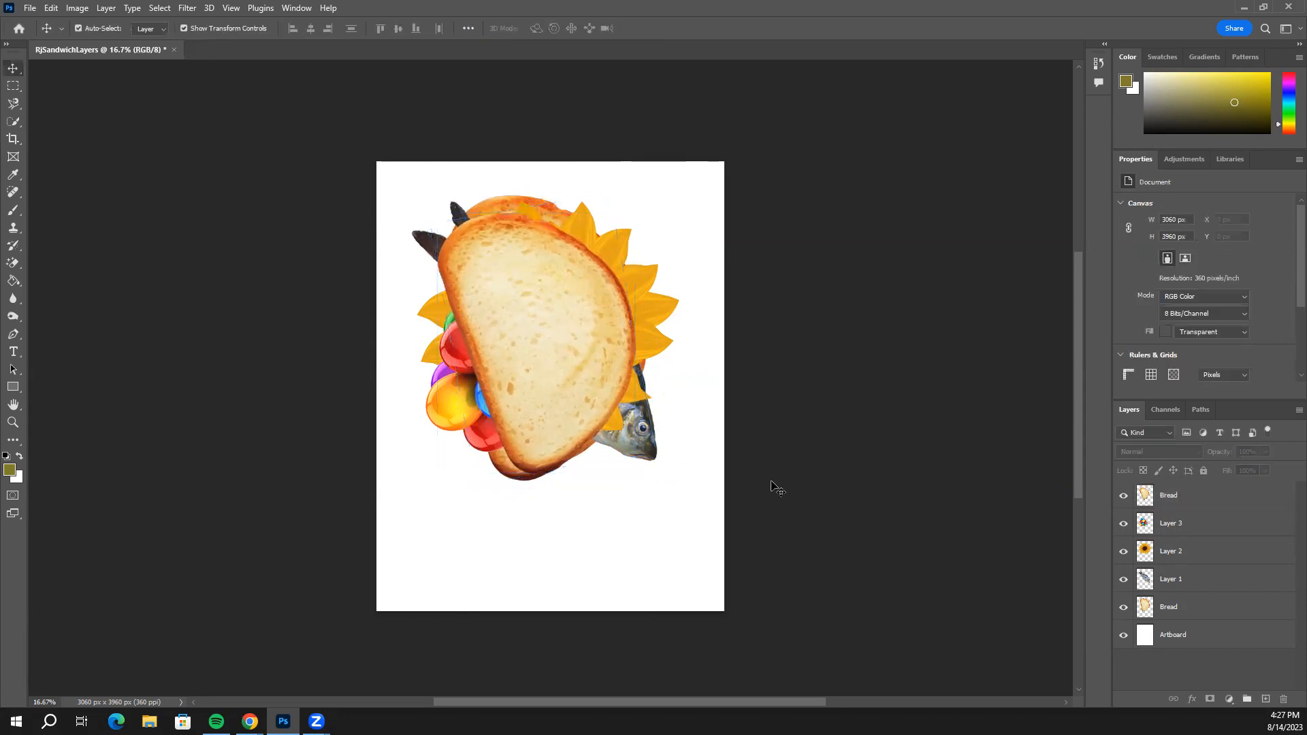
Rename Layer 3, which holds the balloons, as Balloon.
left_click(1183, 528)
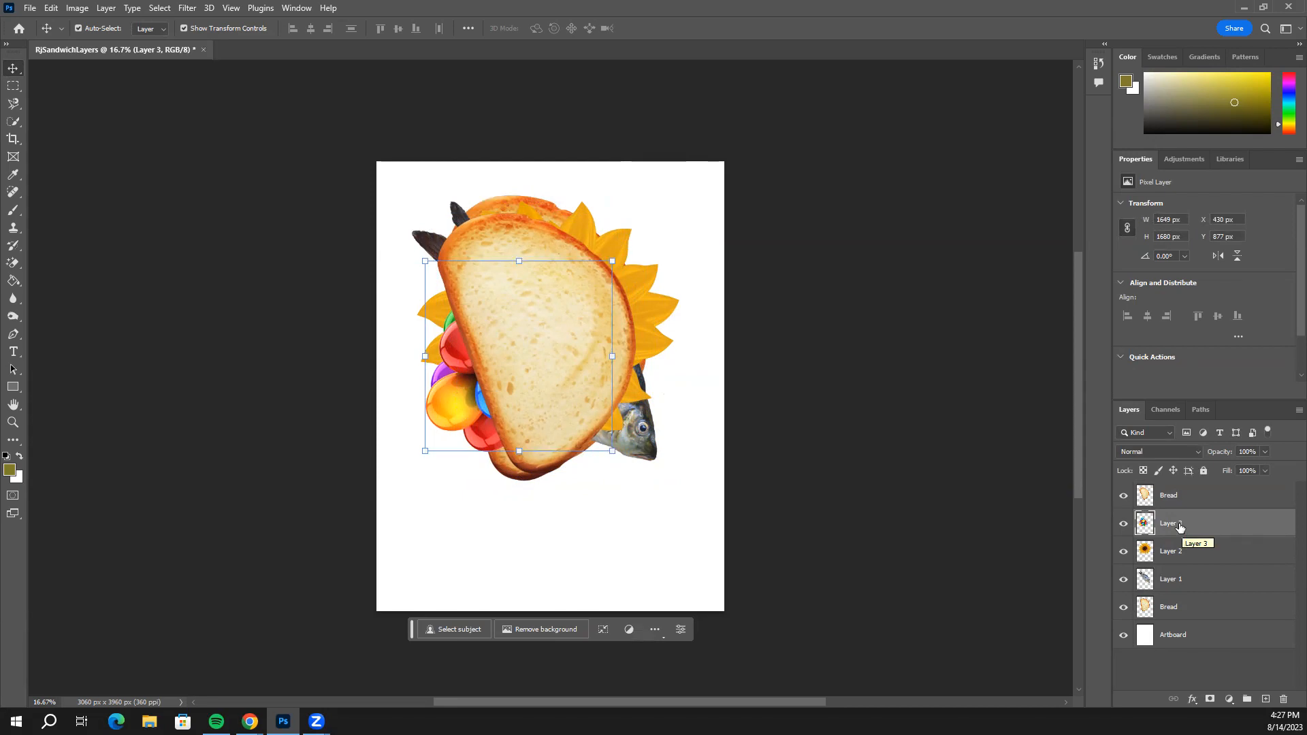
double_click(1177, 525)
key("BackSpace")
type("Balloon")
Rename Layer 2 as Sunflower and Layer 1 as Fish, and leave the Artboard layer selected.
double_click(1181, 551)
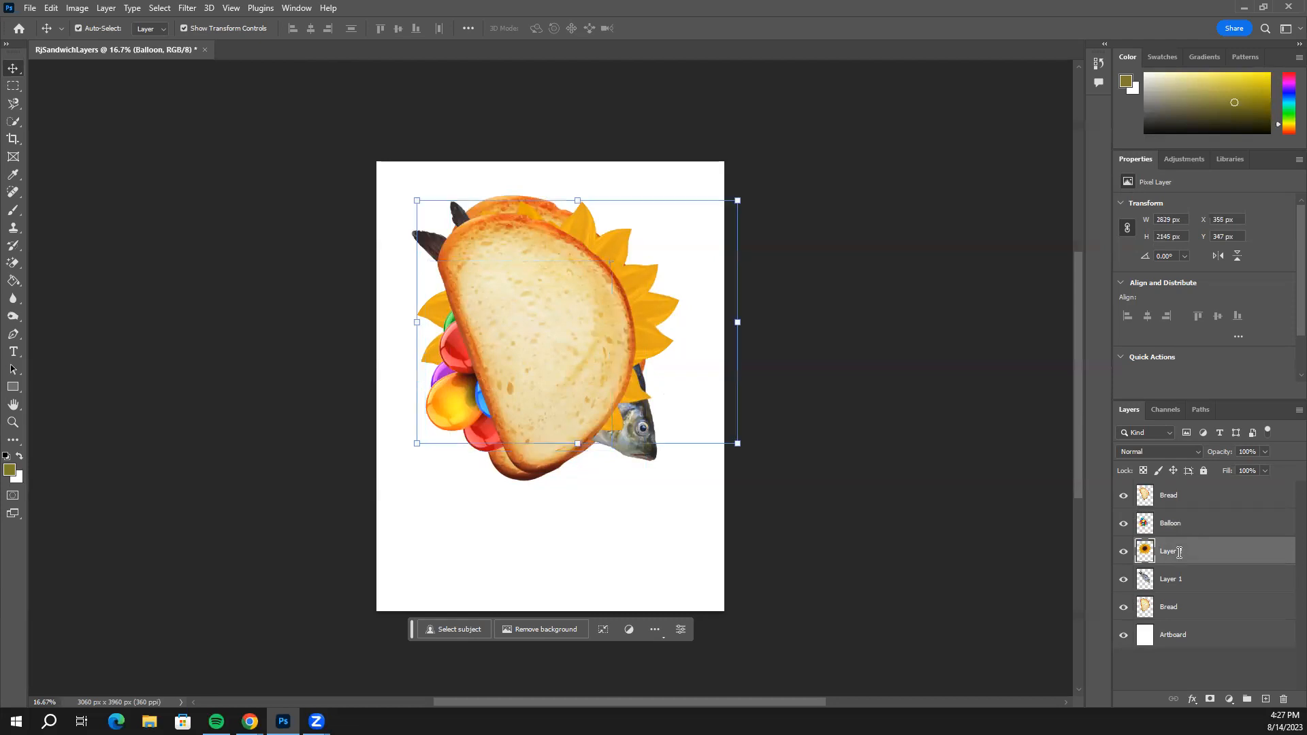
type("Sunflower")
double_click(1181, 581)
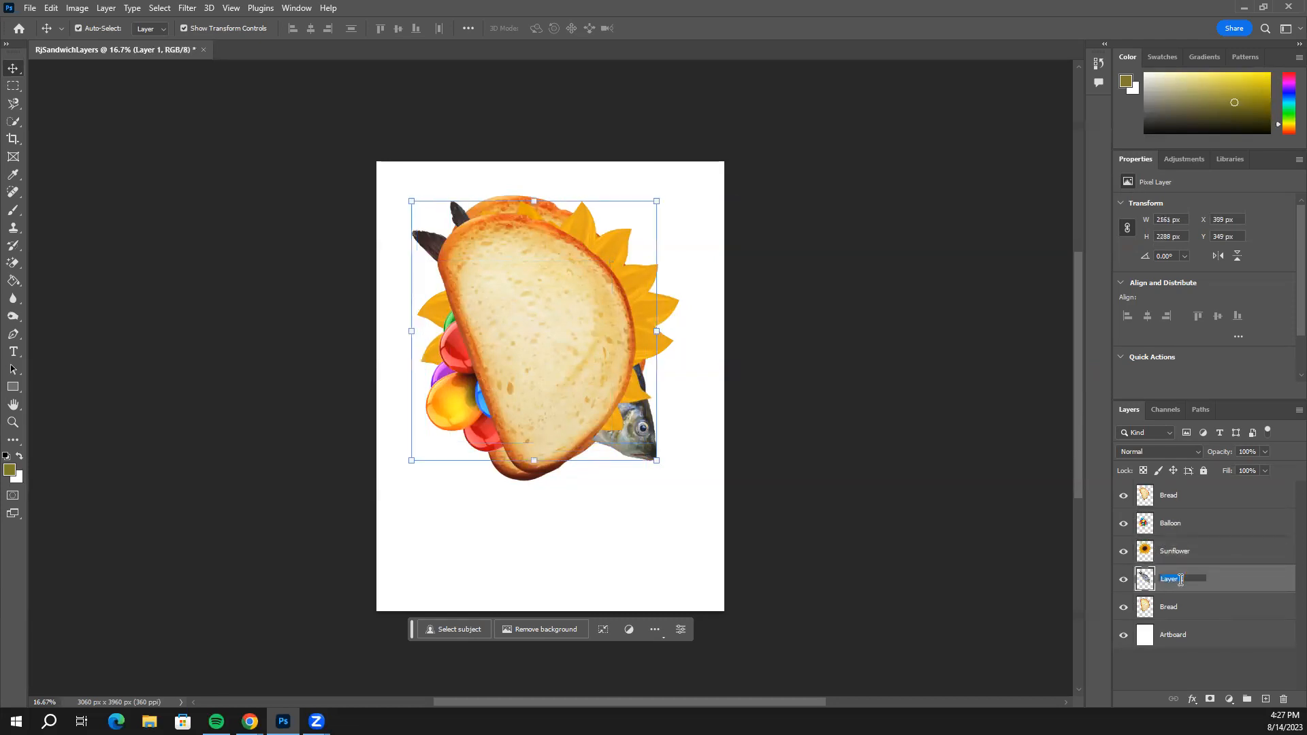
type("Fish")
left_click(814, 480)
left_click(638, 561)
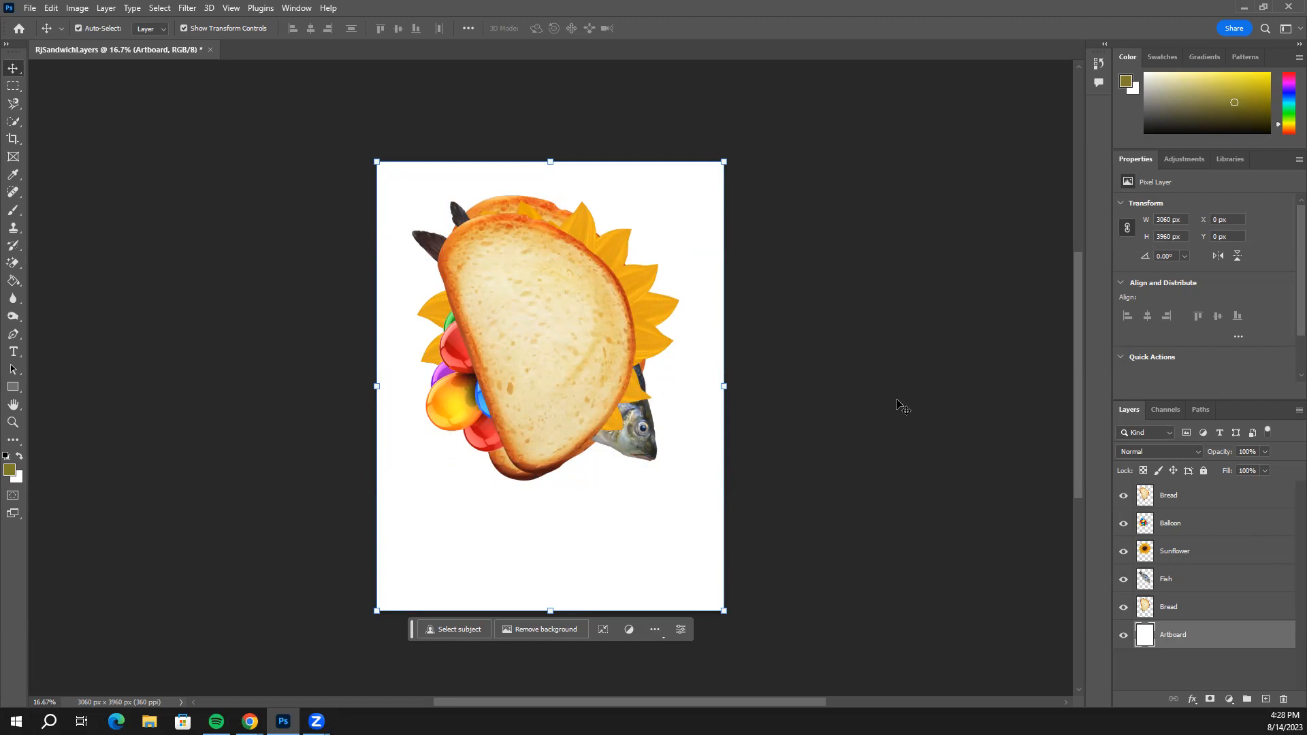
Switch to the Chrome browser and replace the balloon image search with a Google web search for "free fonts".
left_click(1244, 8)
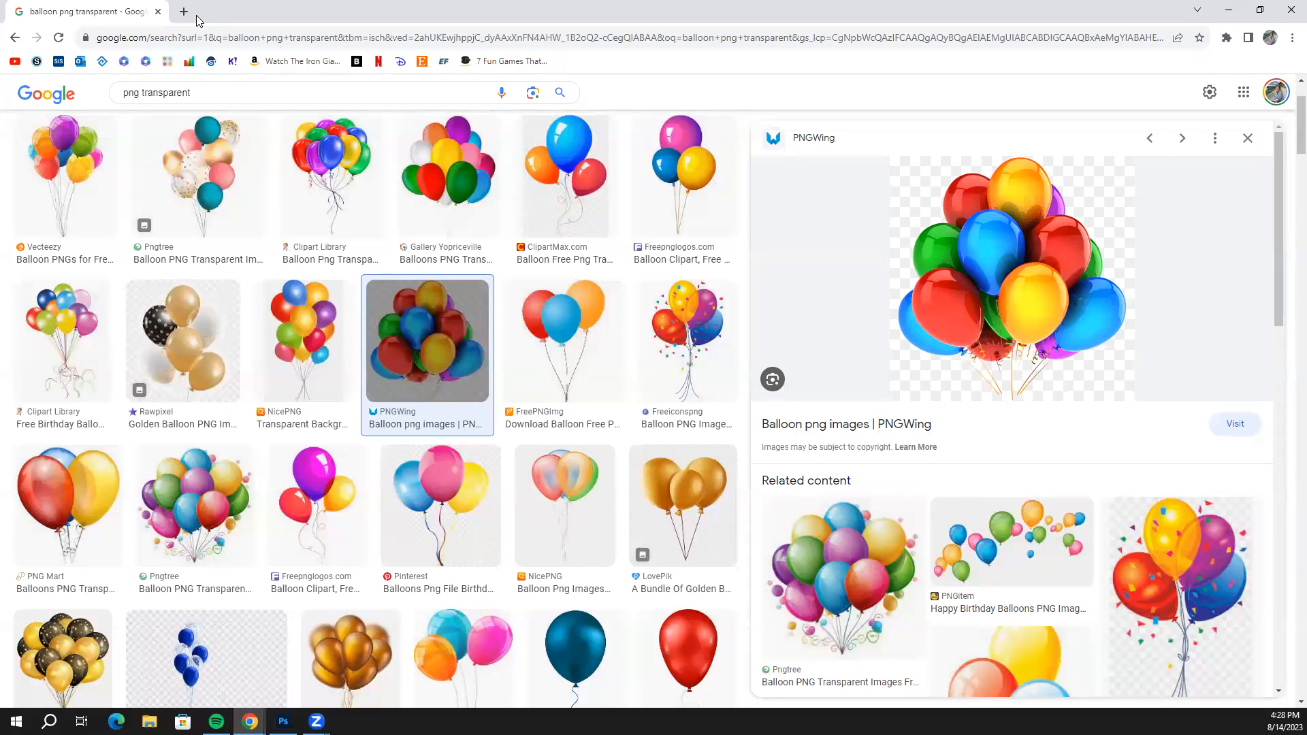
scroll(236, 86, "up", 1)
scroll(235, 86, "up", 2)
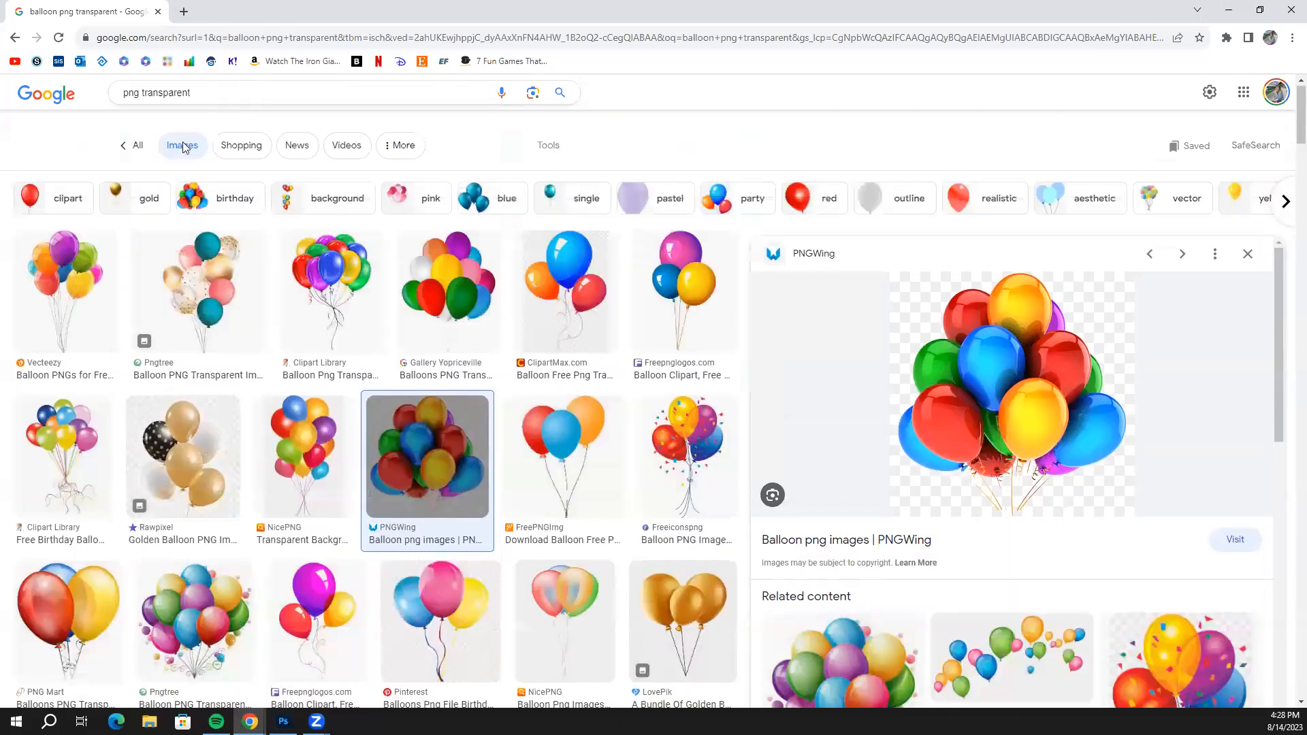
left_click(129, 158)
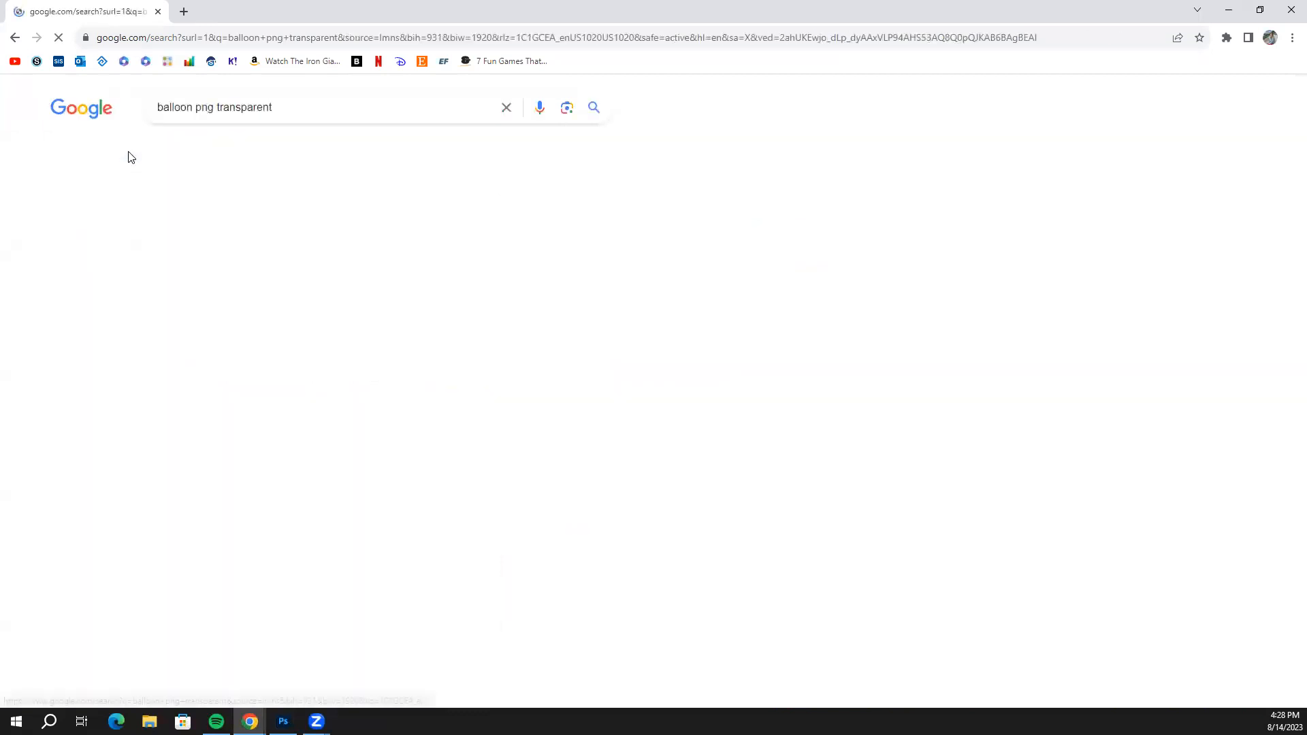
left_click(283, 722)
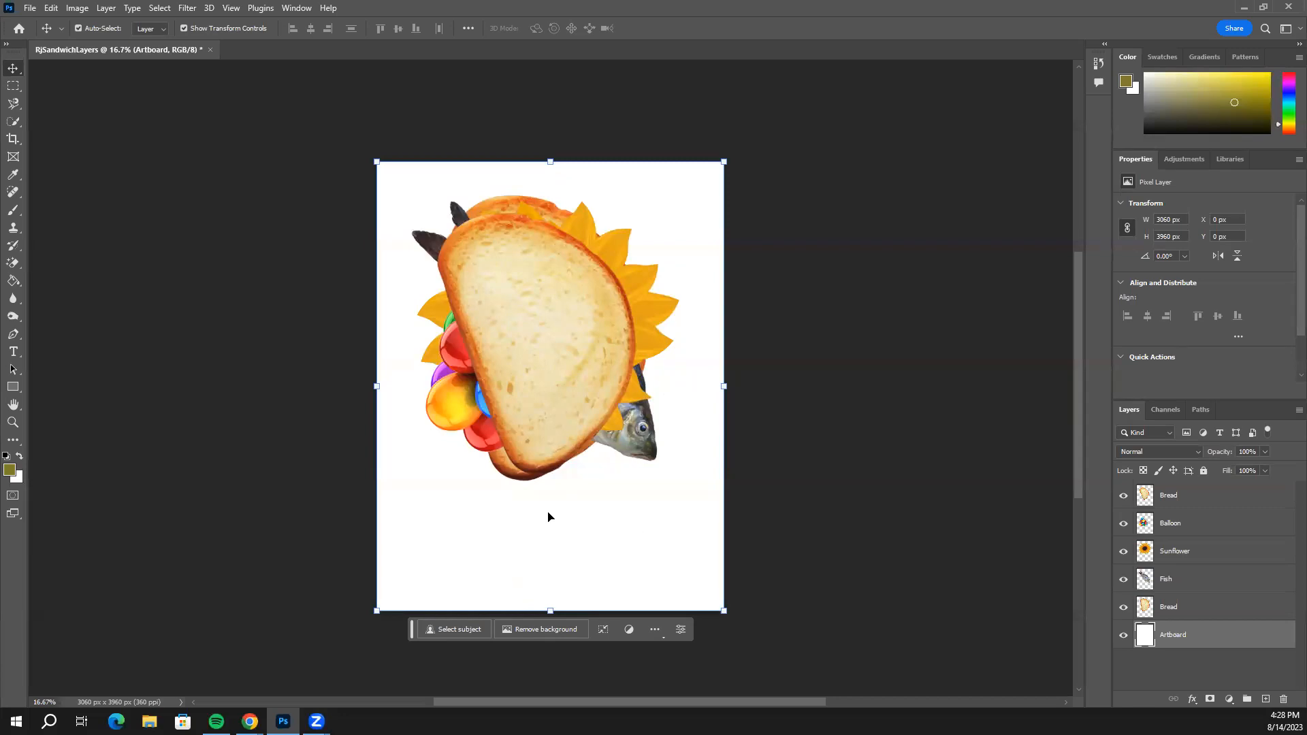
left_click(1244, 8)
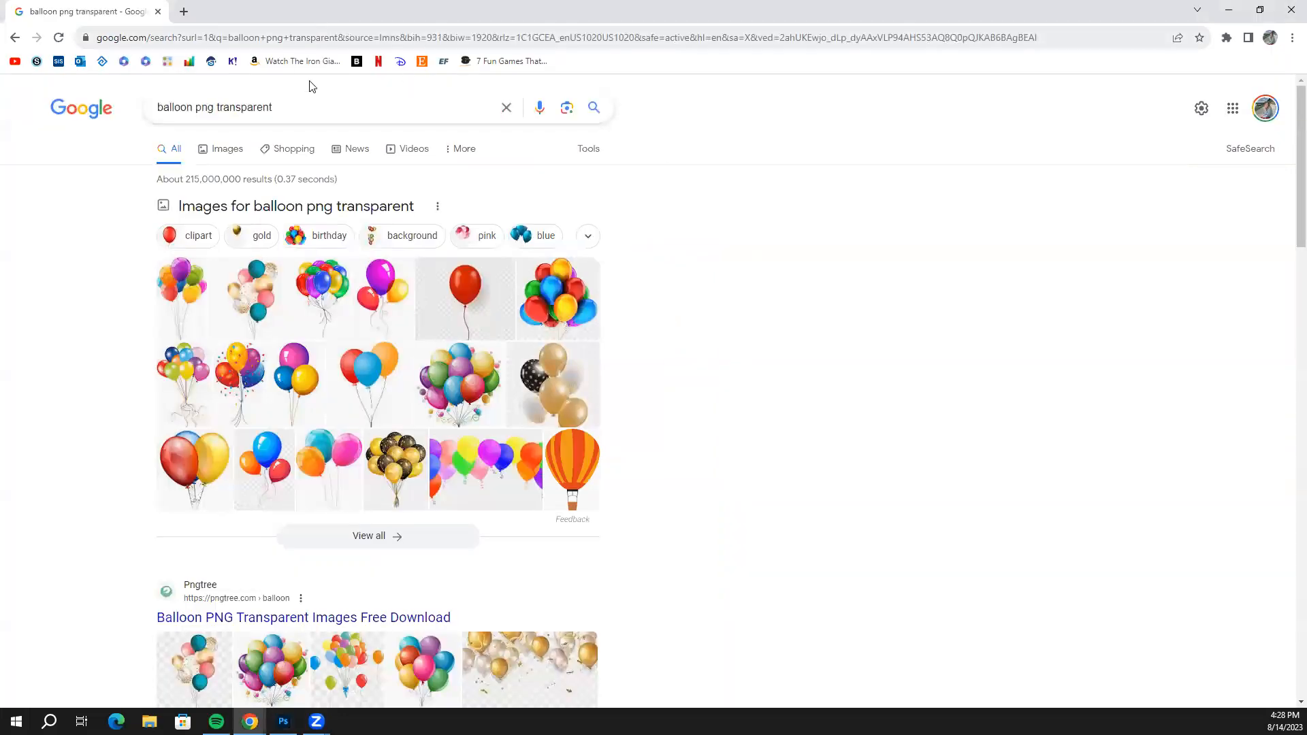
left_click_drag(291, 109, 150, 111)
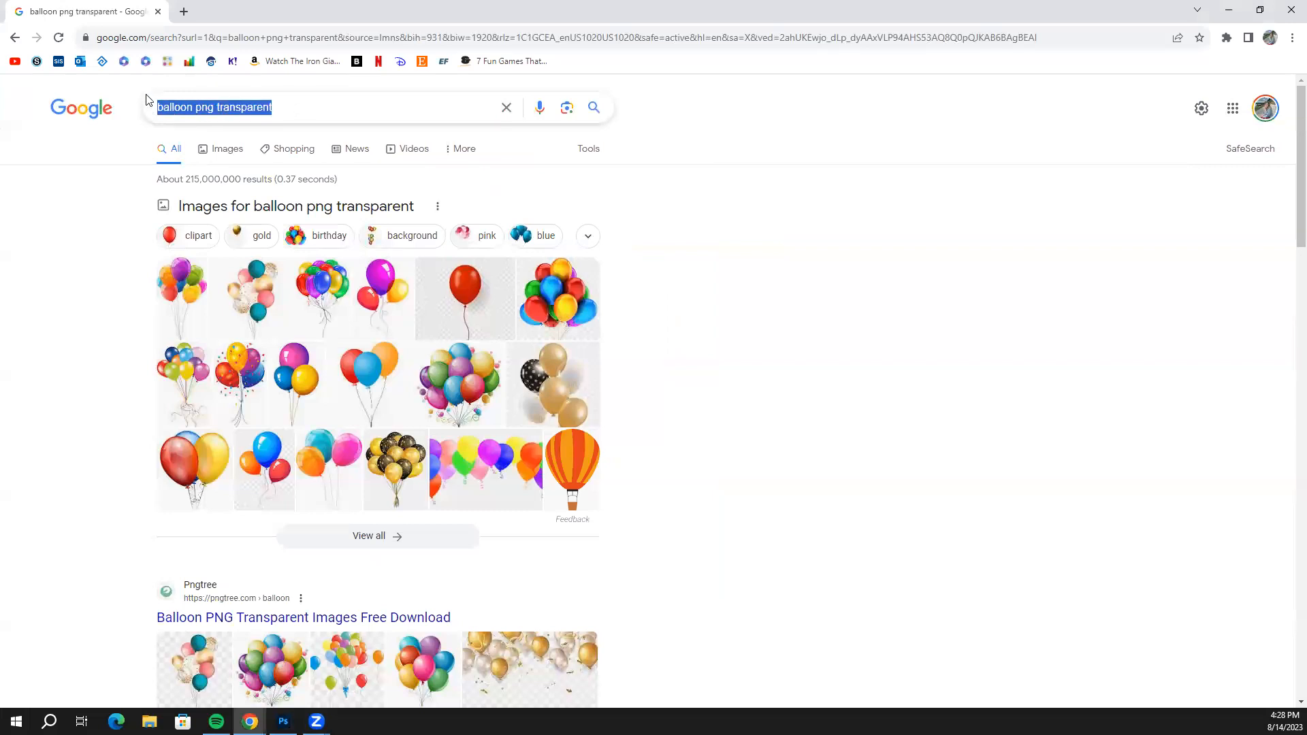
key("BackSpace")
type("free fonts")
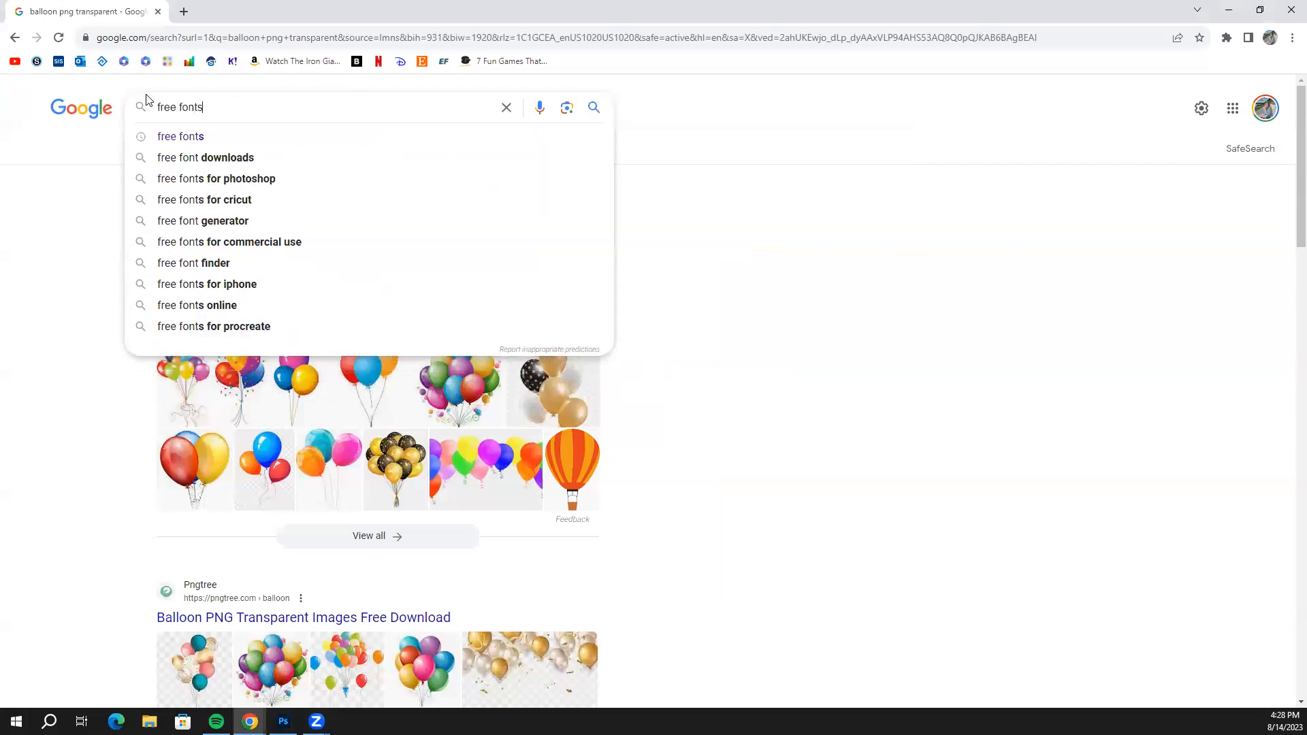
key("Return")
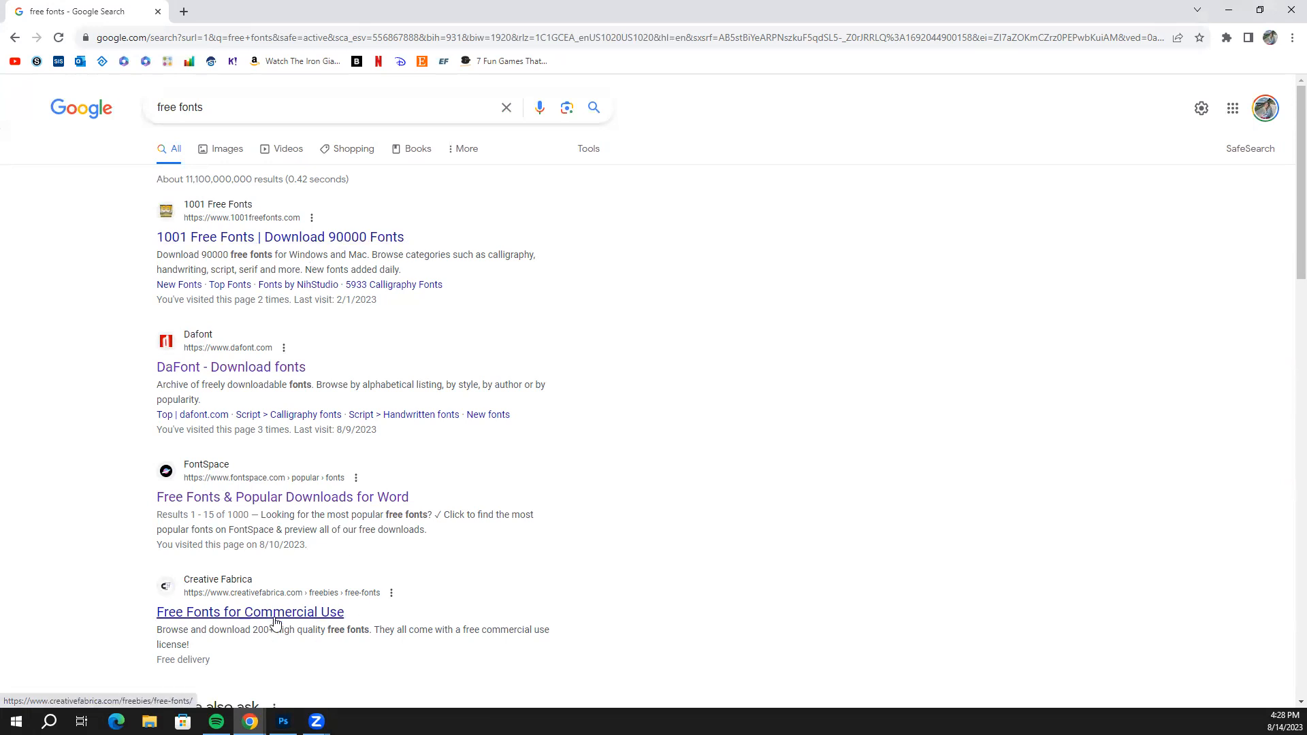
Look over the search results and open FontSpace's "Free Fonts & Popular Downloads for Word" page.
scroll(307, 490, "down", 4)
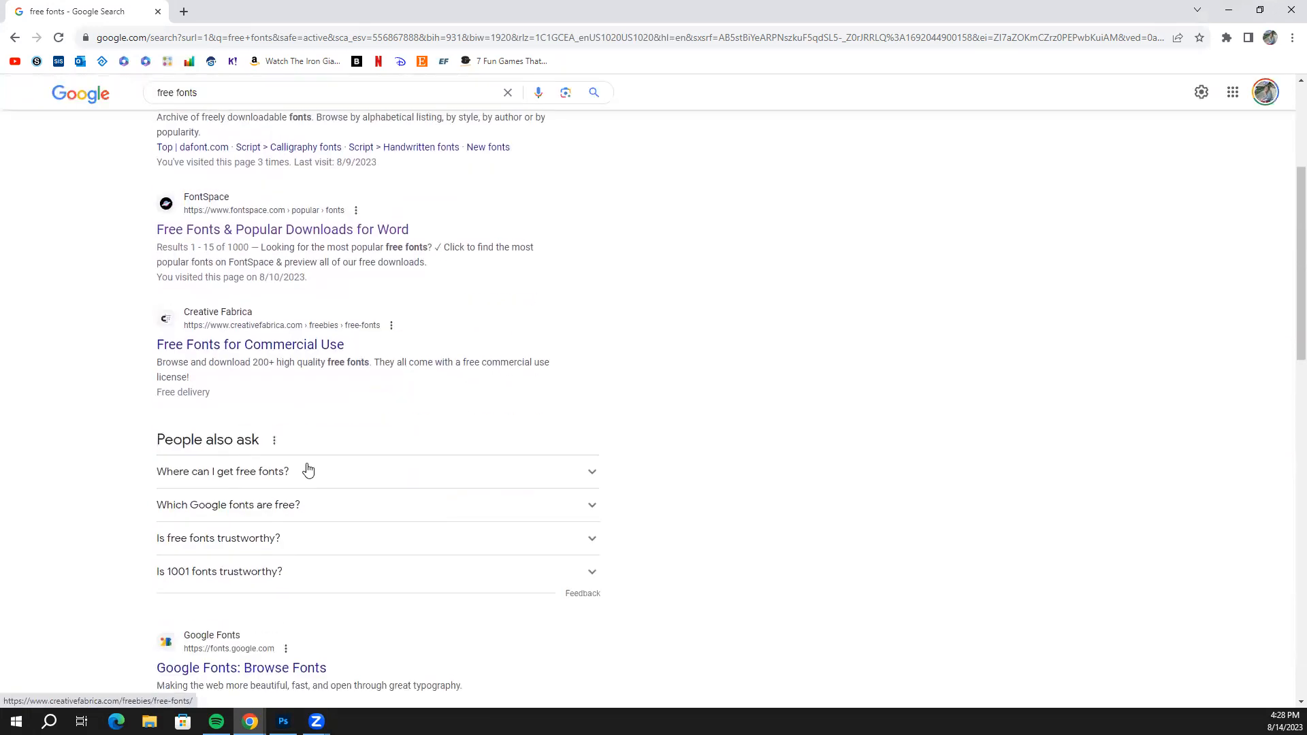
scroll(307, 470, "down", 3)
scroll(314, 456, "up", 7)
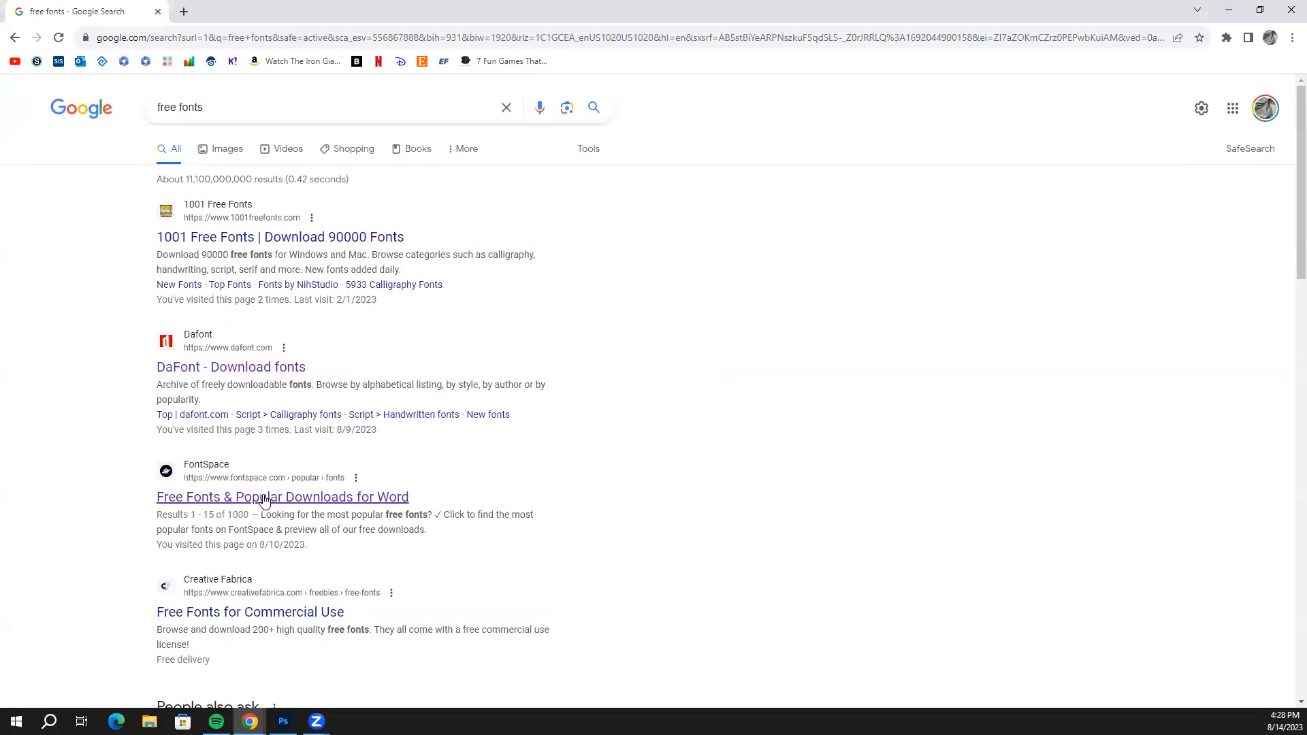
left_click(373, 505)
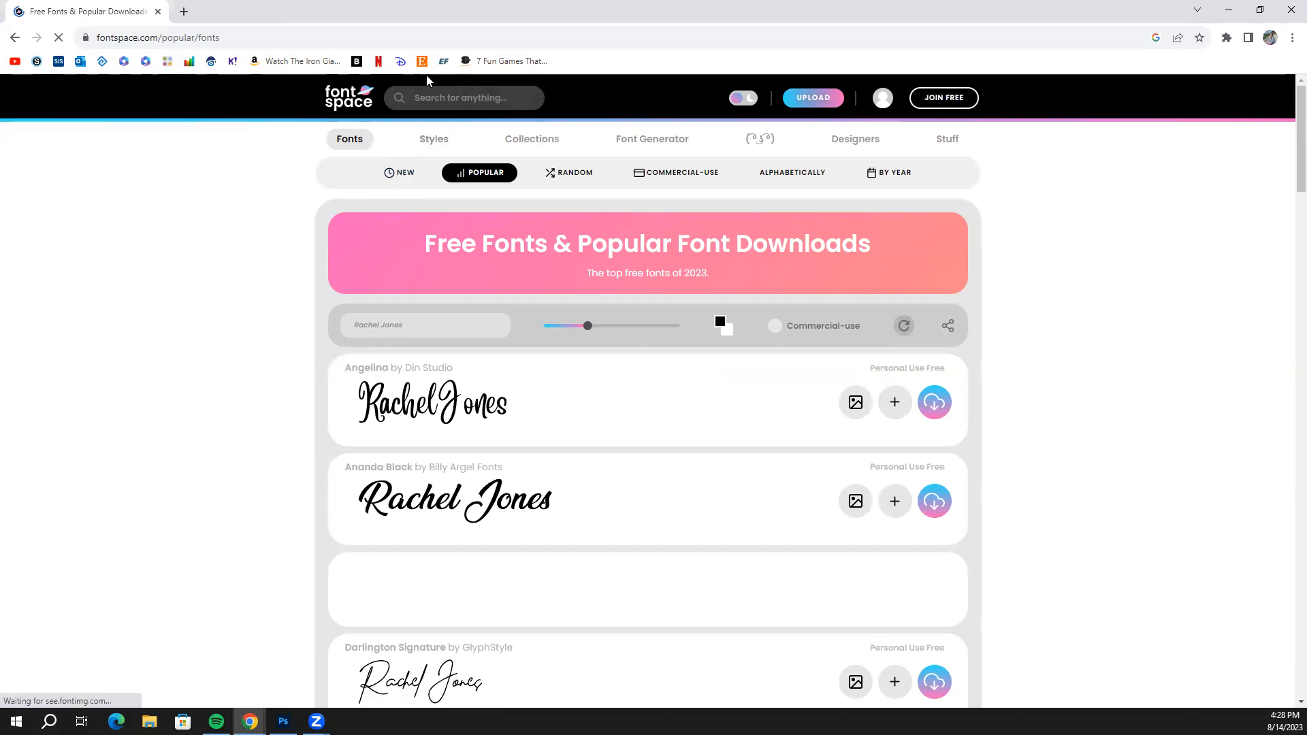
Set the preview text for the popular fonts list to "Fish Flower Sammie".
scroll(465, 371, "down", 4)
scroll(467, 370, "down", 10)
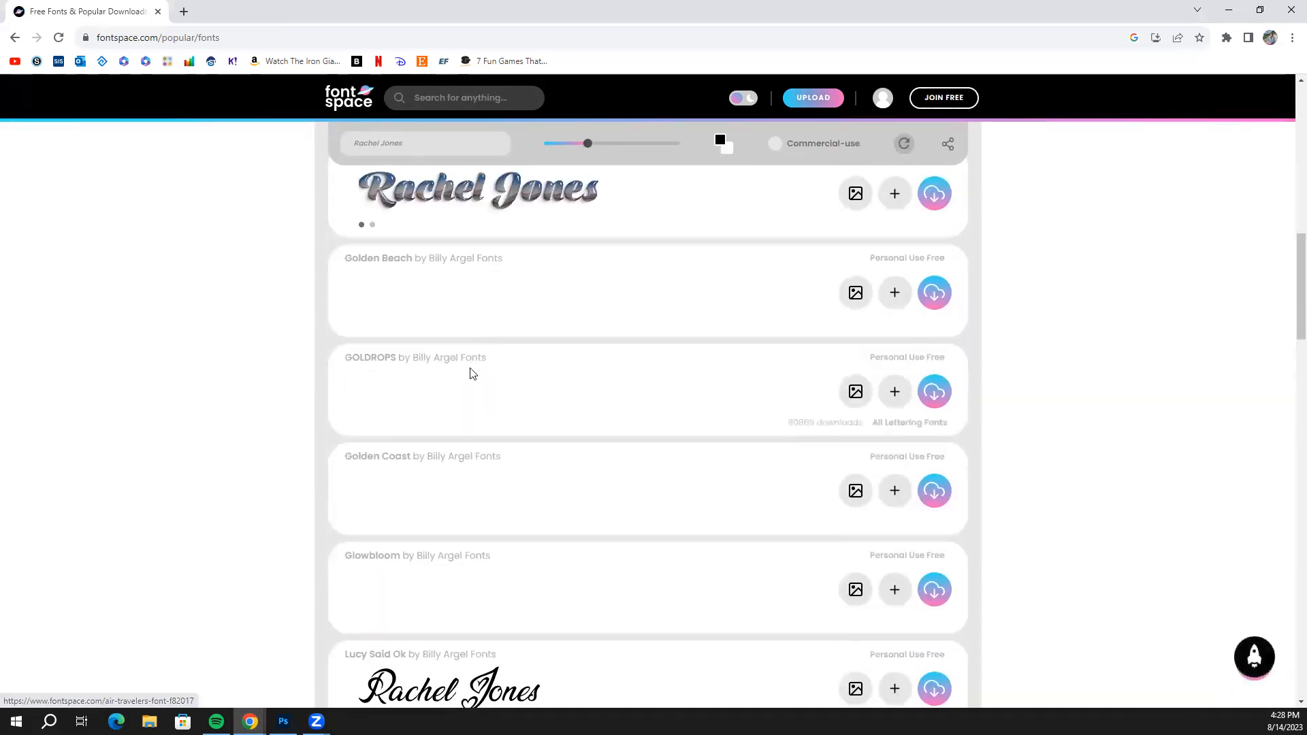
scroll(476, 364, "up", 9)
scroll(486, 359, "up", 5)
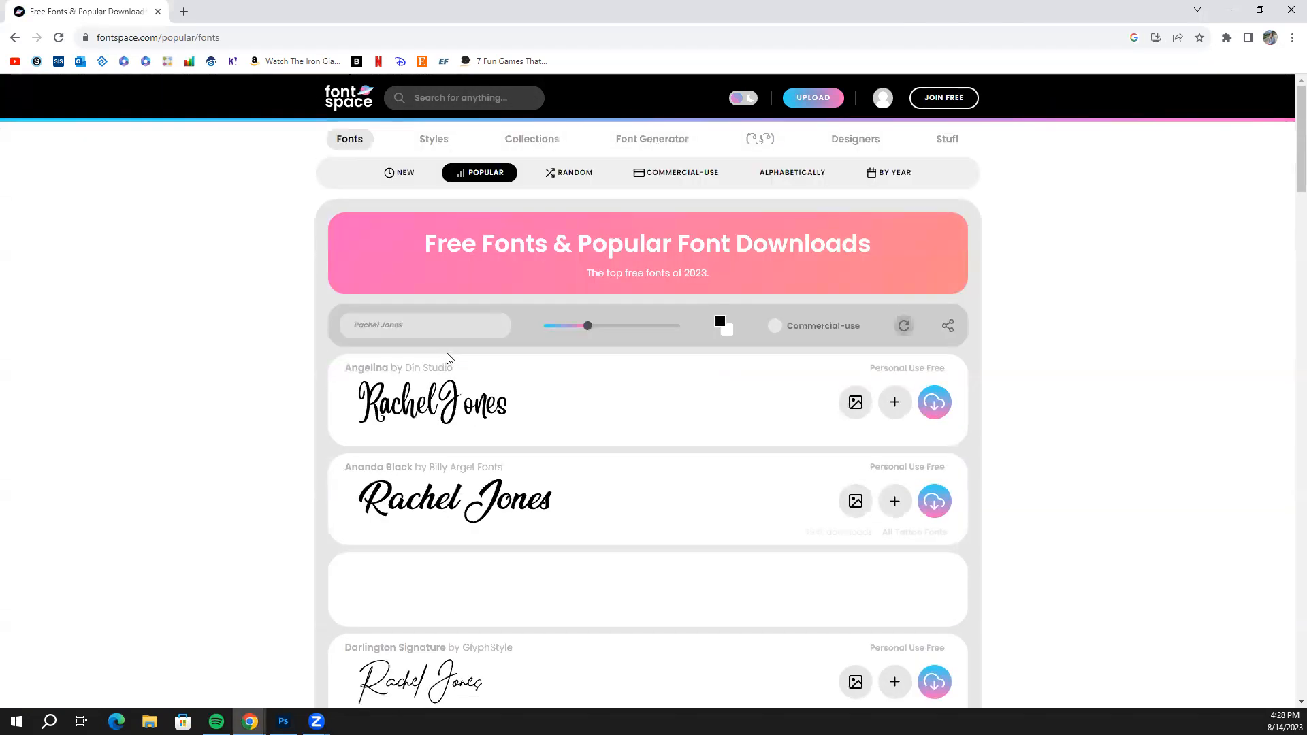
left_click_drag(416, 326, 351, 319)
key("BackSpace")
type("Fish")
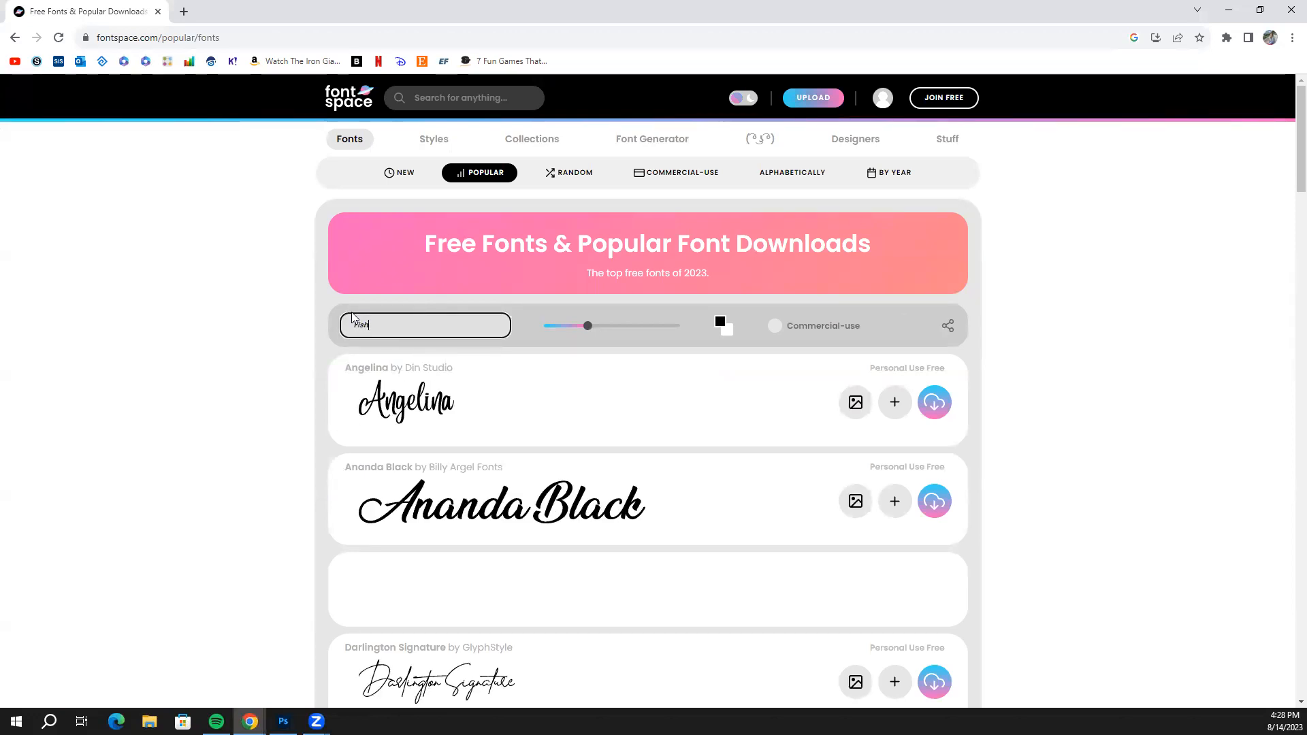
type(" Flower Sammie")
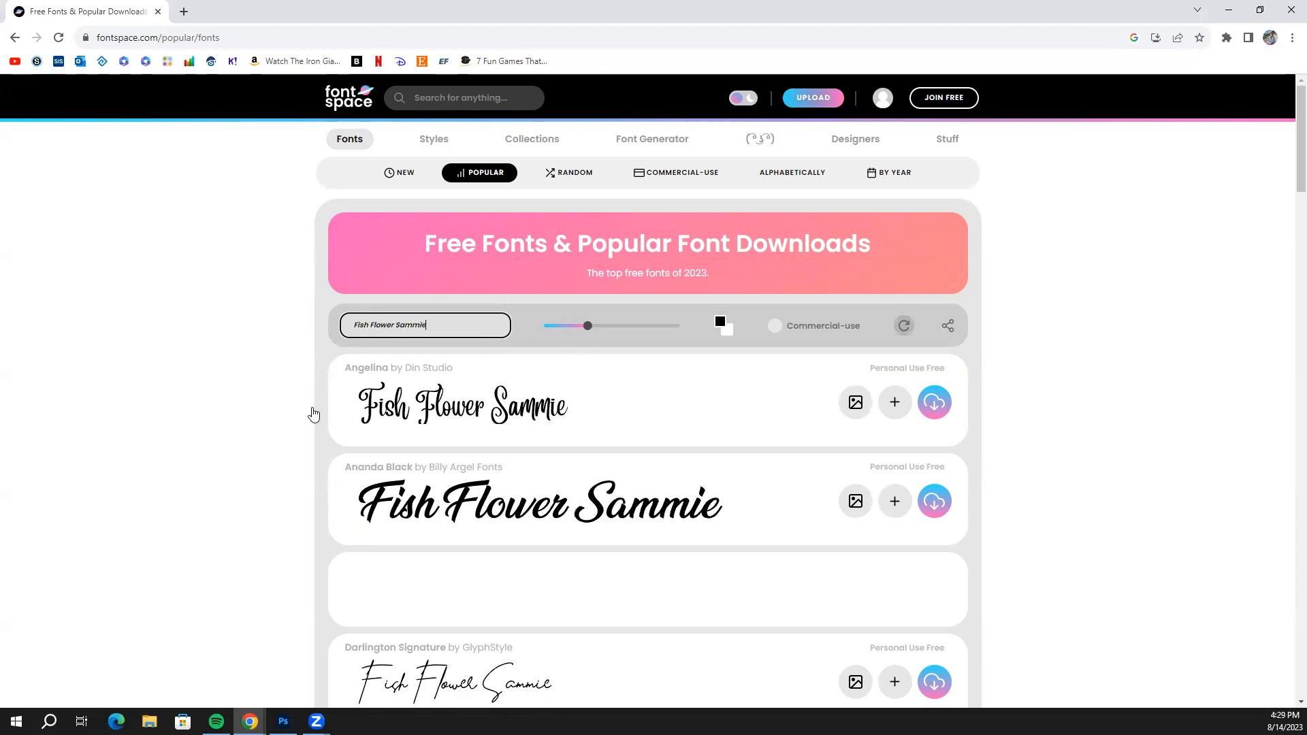
left_click(172, 368)
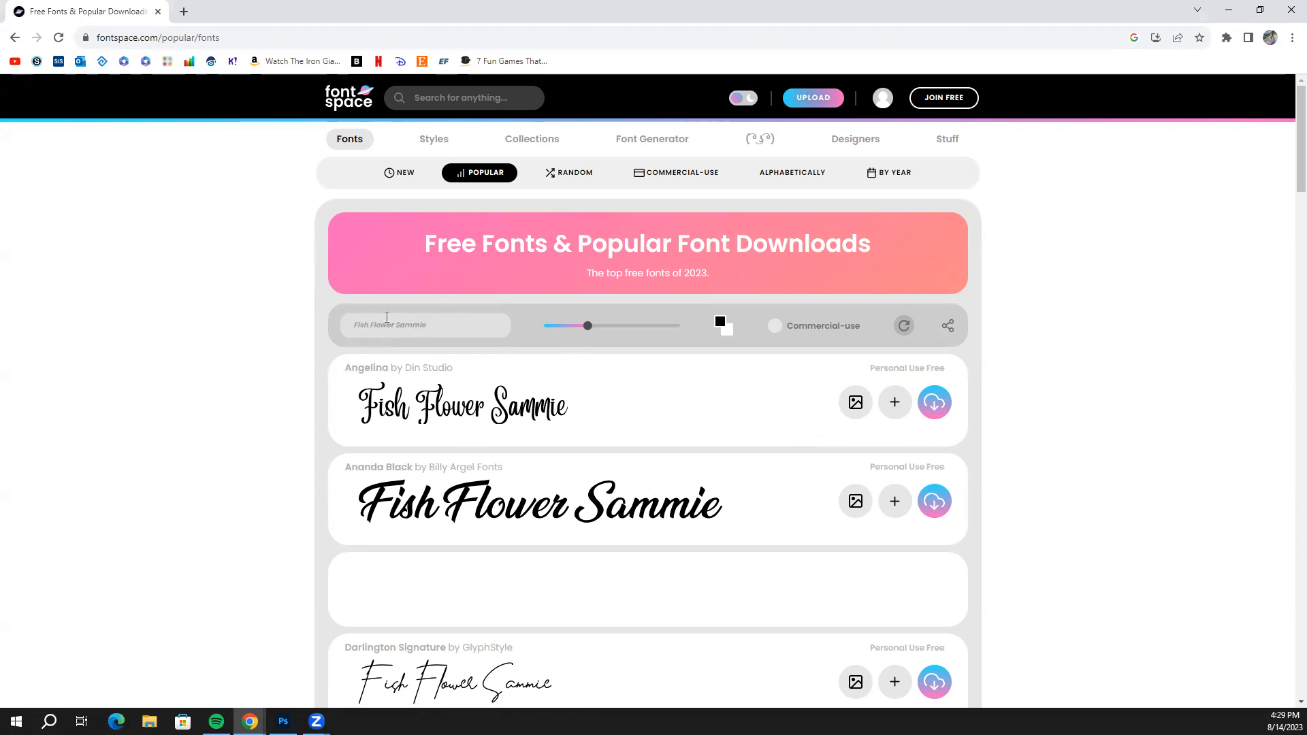
Browse the popular fonts with the preview text and search FontSpace for "Fish" fonts.
scroll(505, 374, "down", 8)
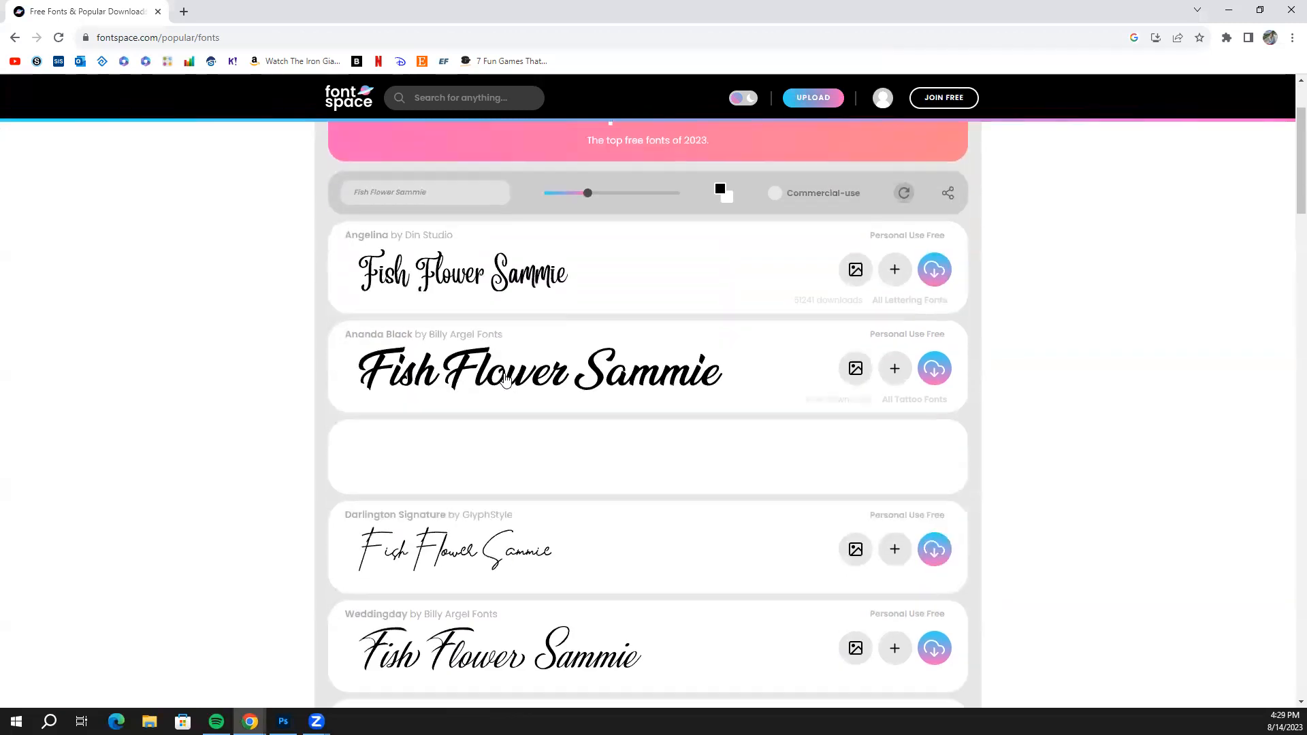
scroll(522, 388, "down", 6)
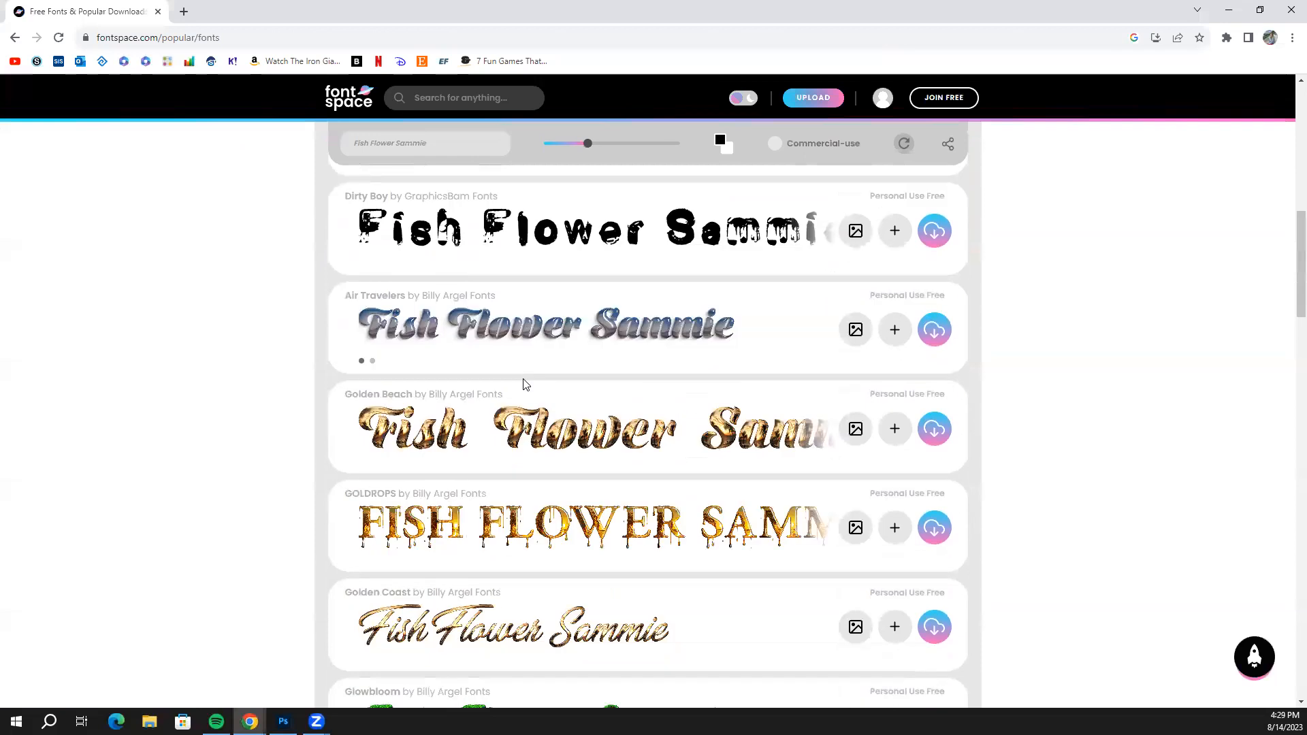
scroll(537, 384, "up", 1)
scroll(558, 391, "down", 8)
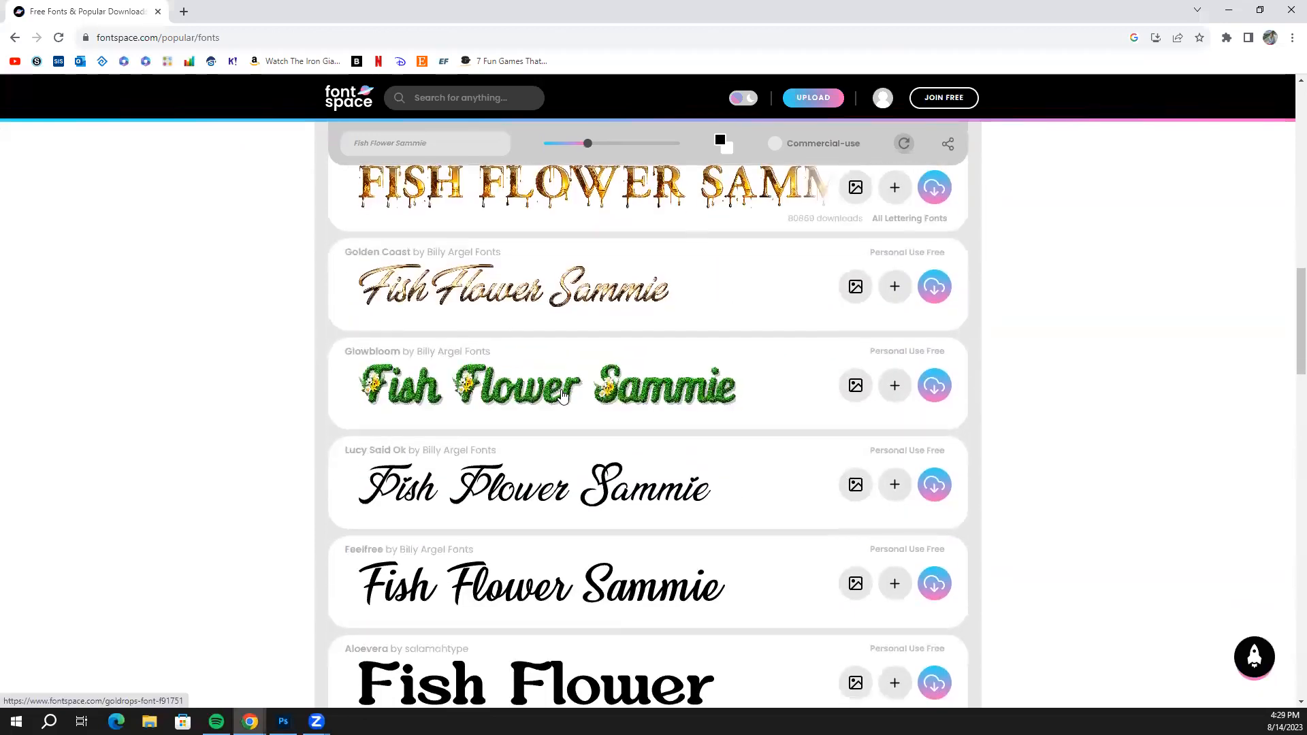
scroll(574, 391, "up", 3)
scroll(578, 395, "up", 15)
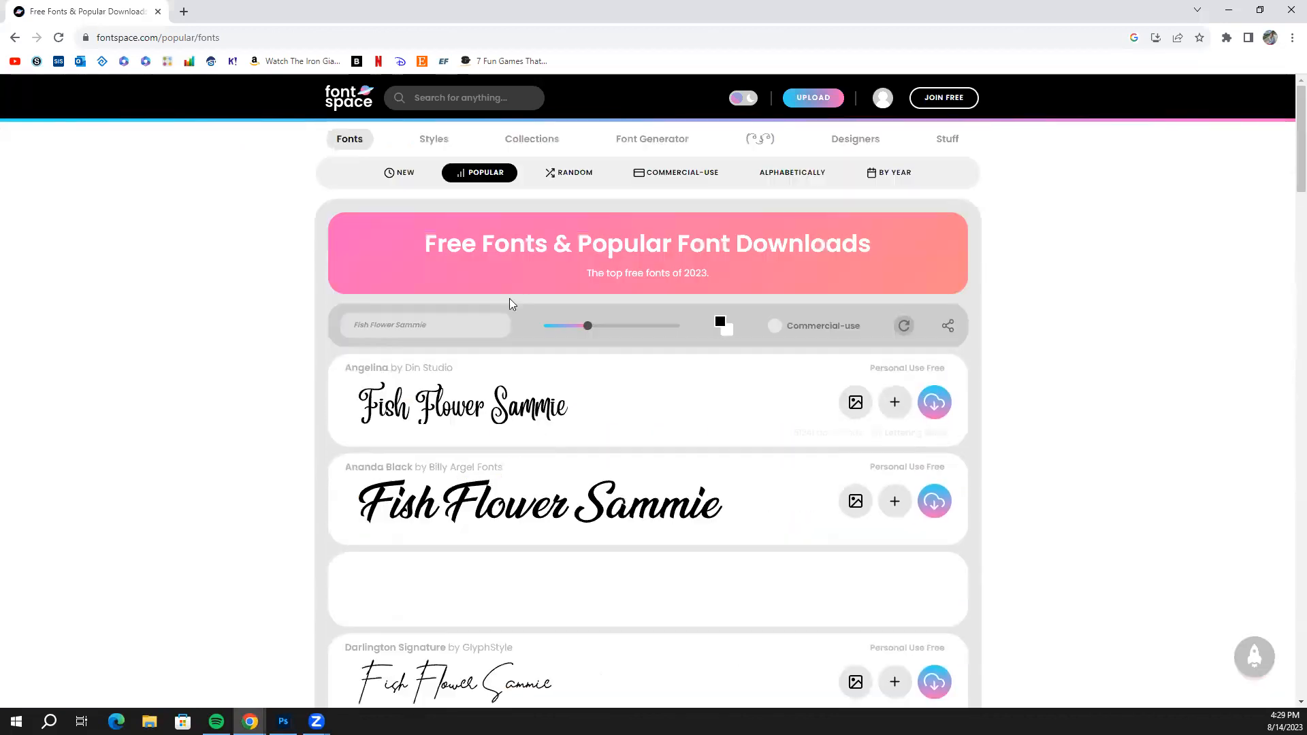
left_click(461, 96)
type("Fish")
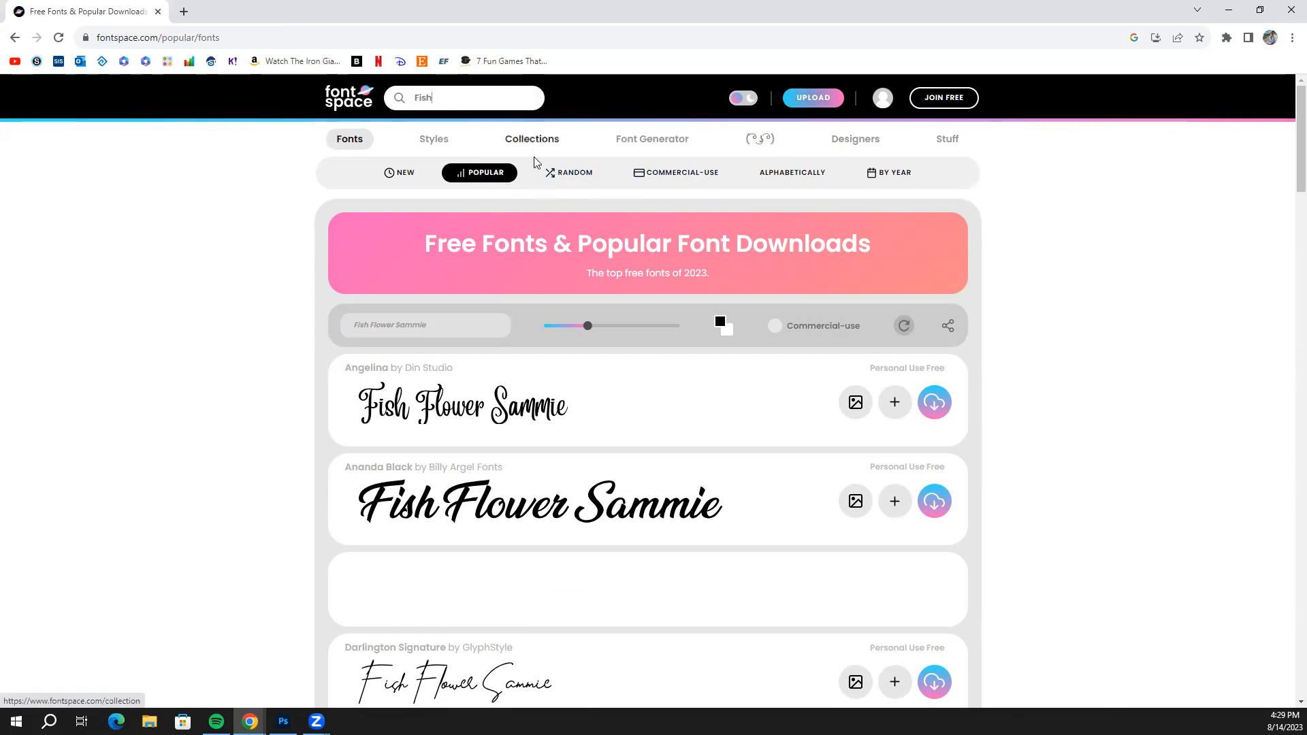
key("Return")
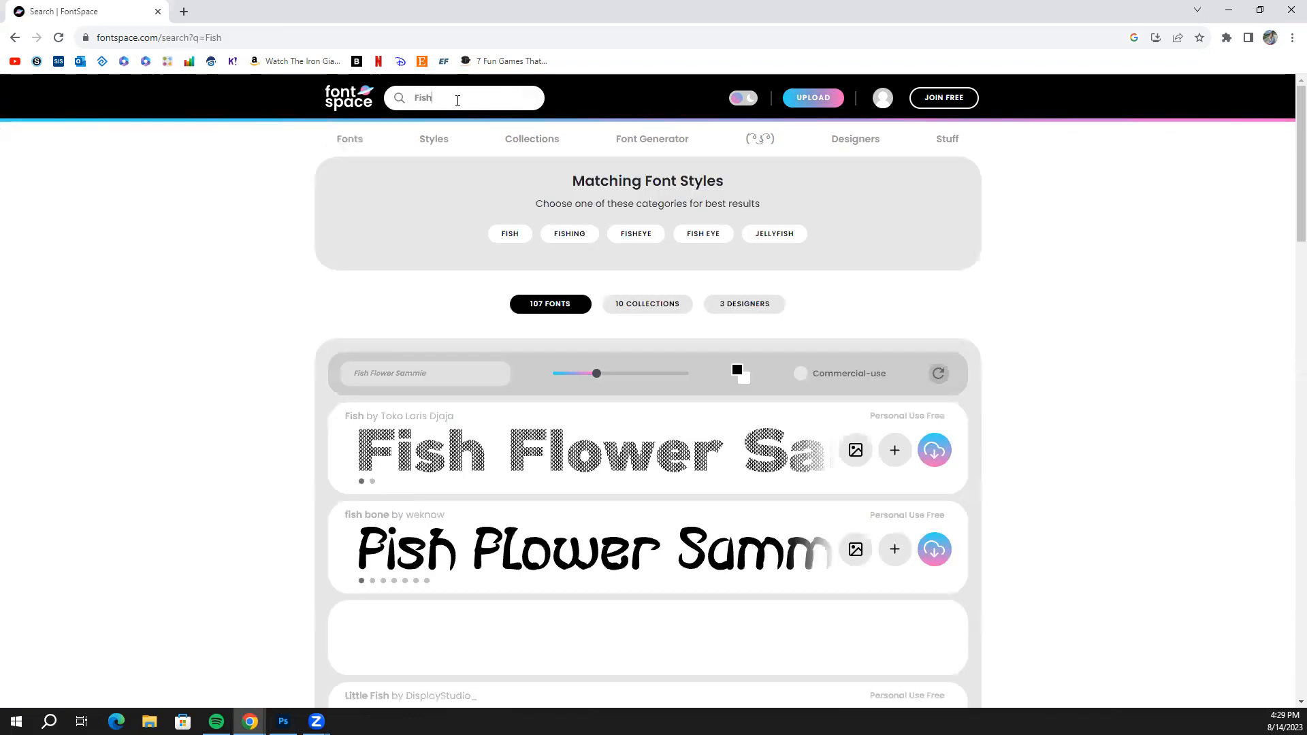
Compare the fish-themed fonts and open the page of the "Fish in the bathroom" font by Uzim.
scroll(578, 487, "down", 1)
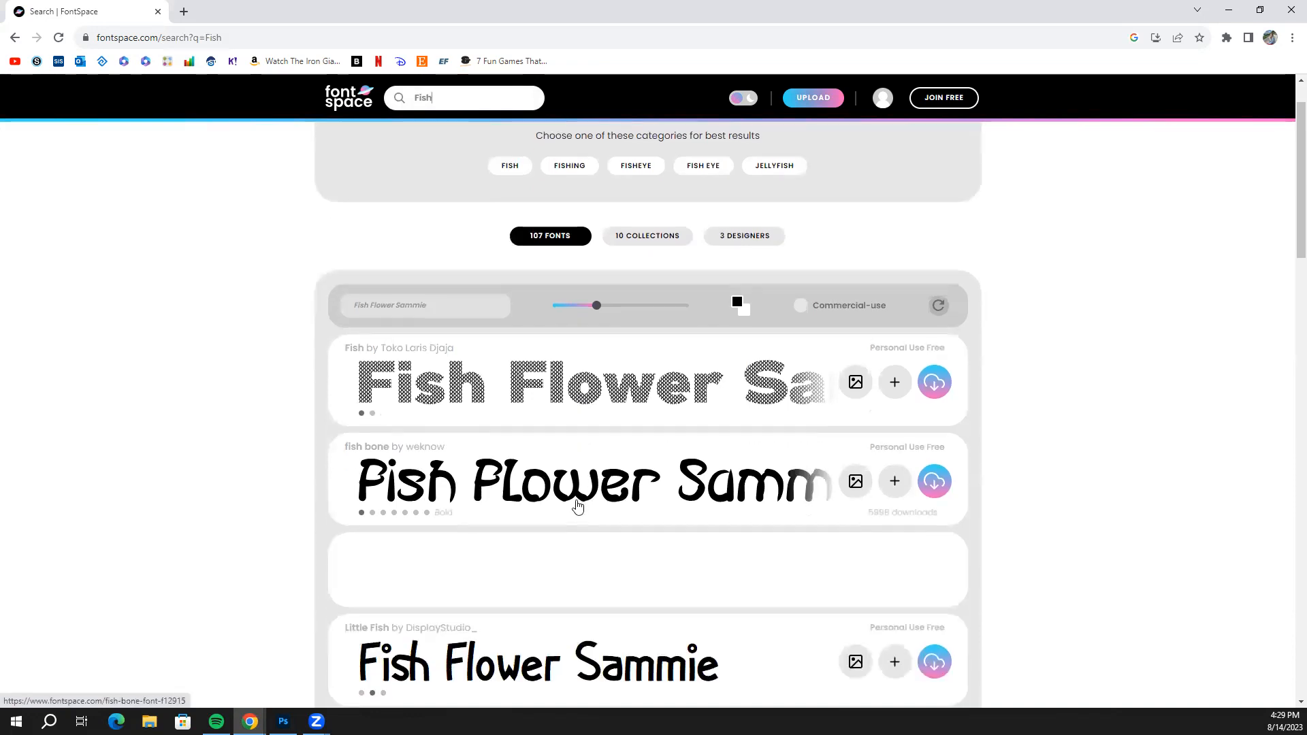
scroll(553, 444, "down", 13)
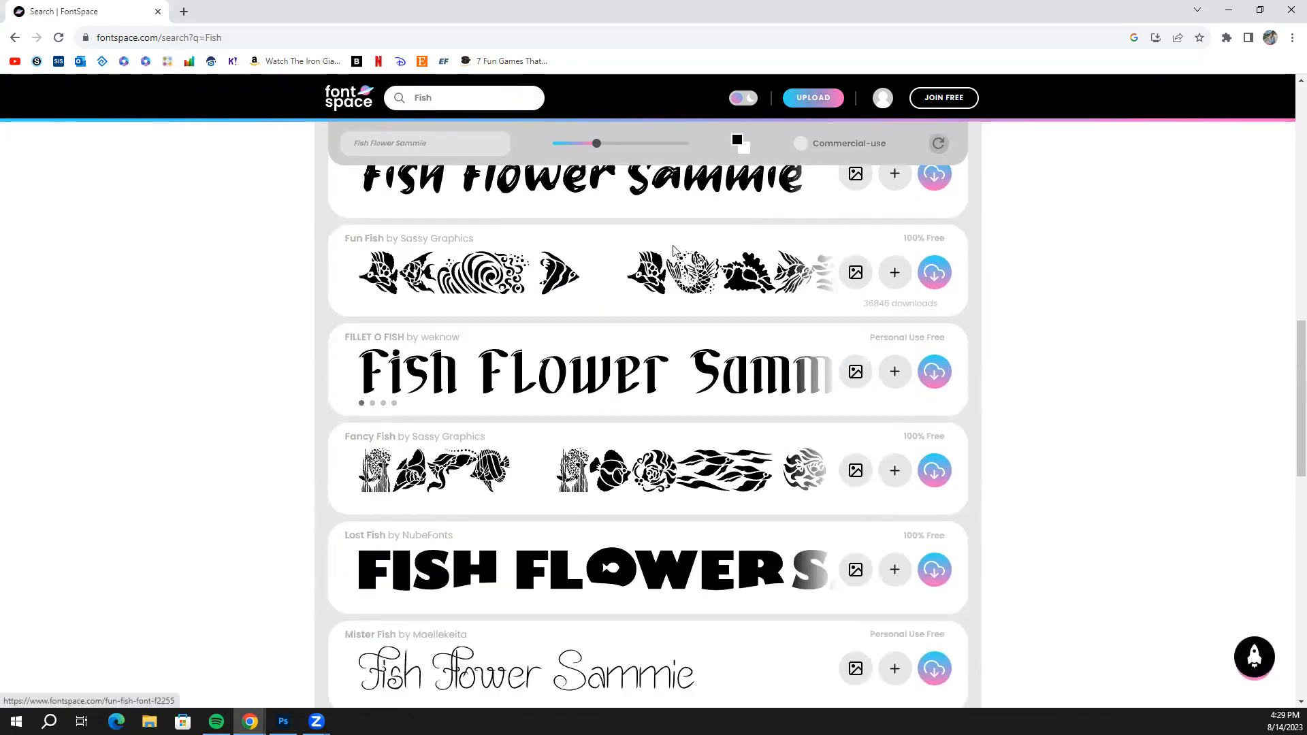
scroll(722, 344, "down", 2)
scroll(621, 339, "down", 8)
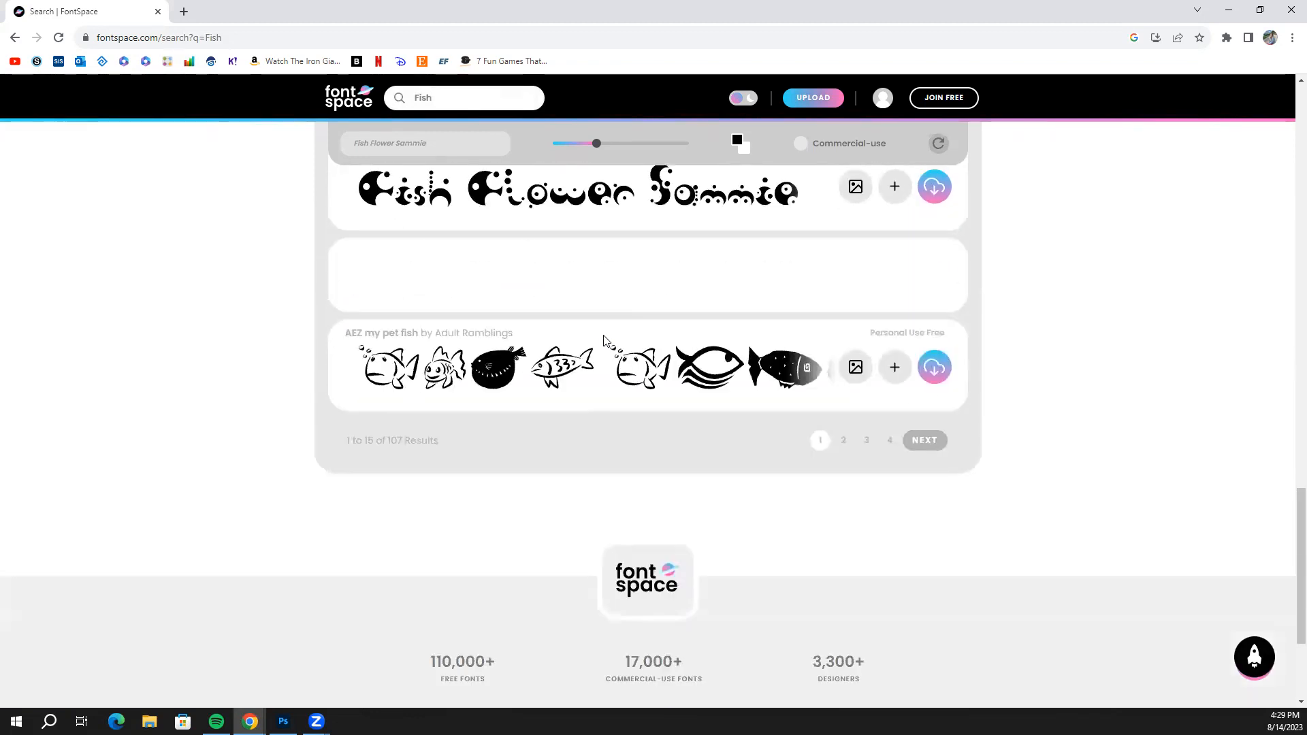
scroll(612, 342, "up", 2)
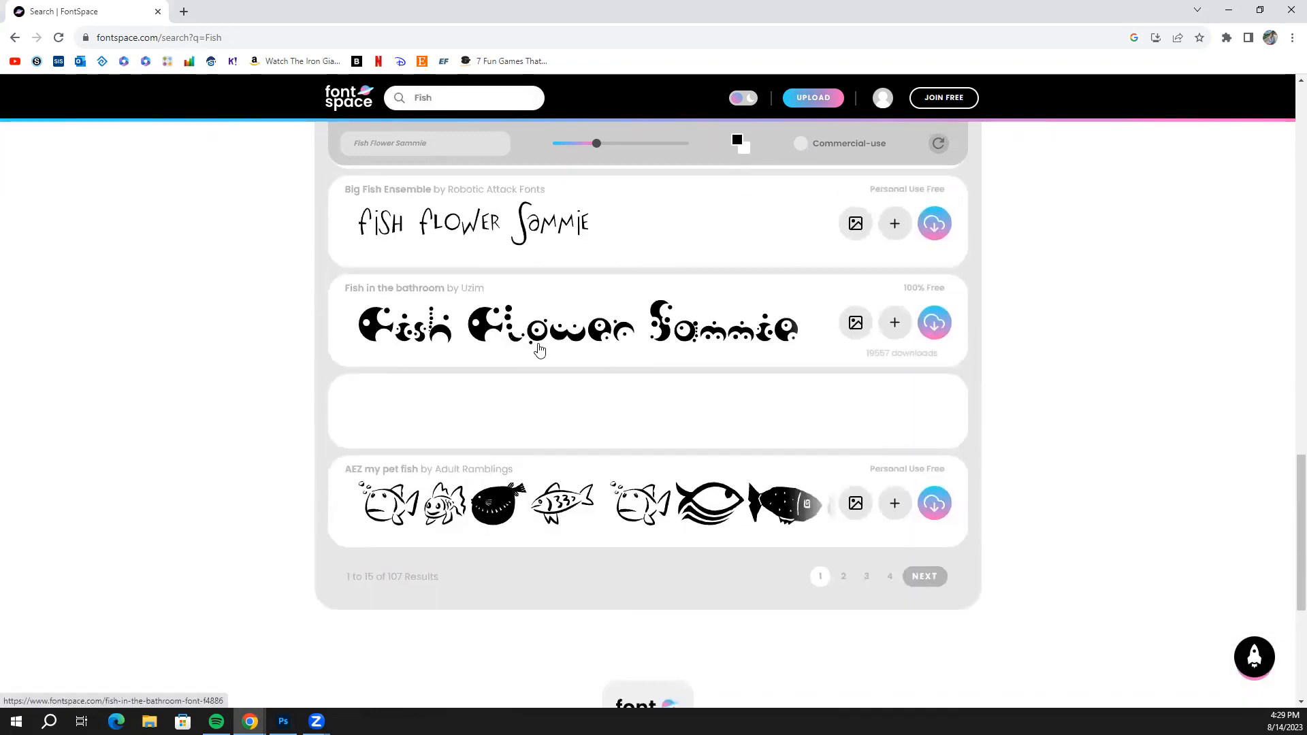
scroll(590, 398, "up", 20)
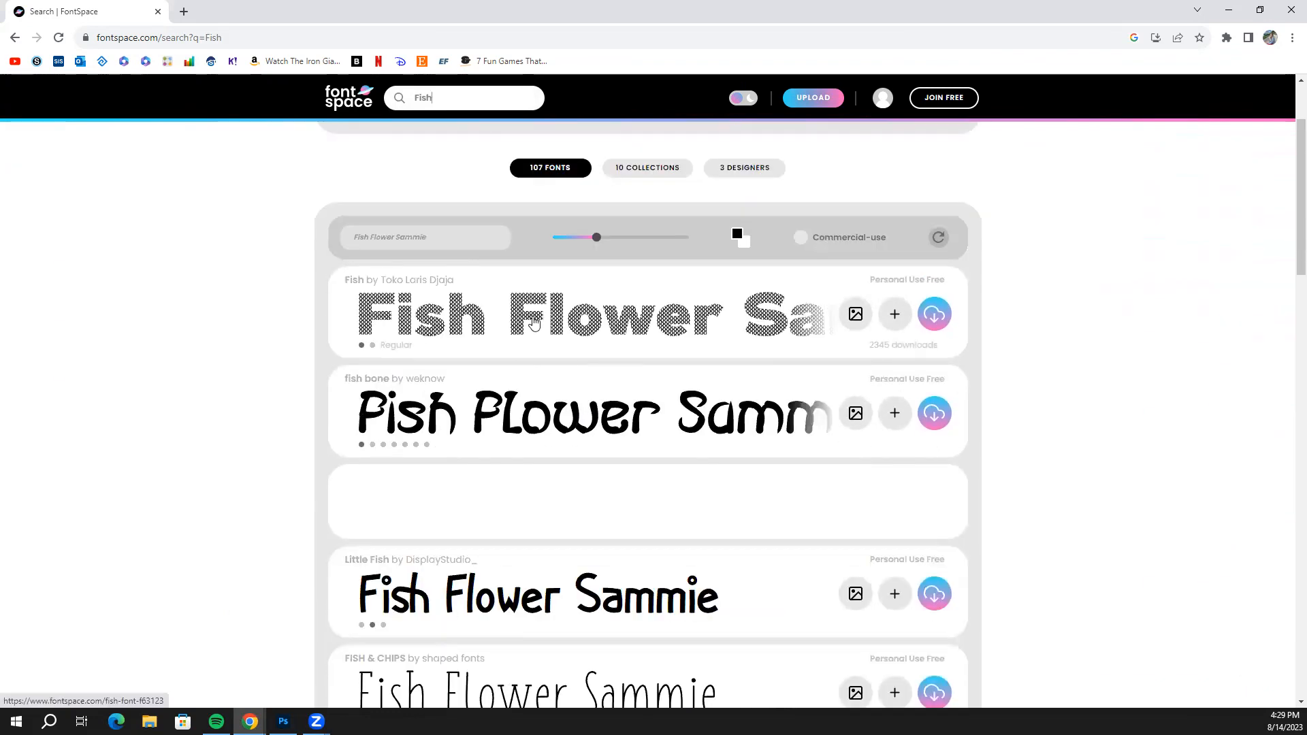
scroll(534, 324, "down", 9)
scroll(539, 328, "down", 9)
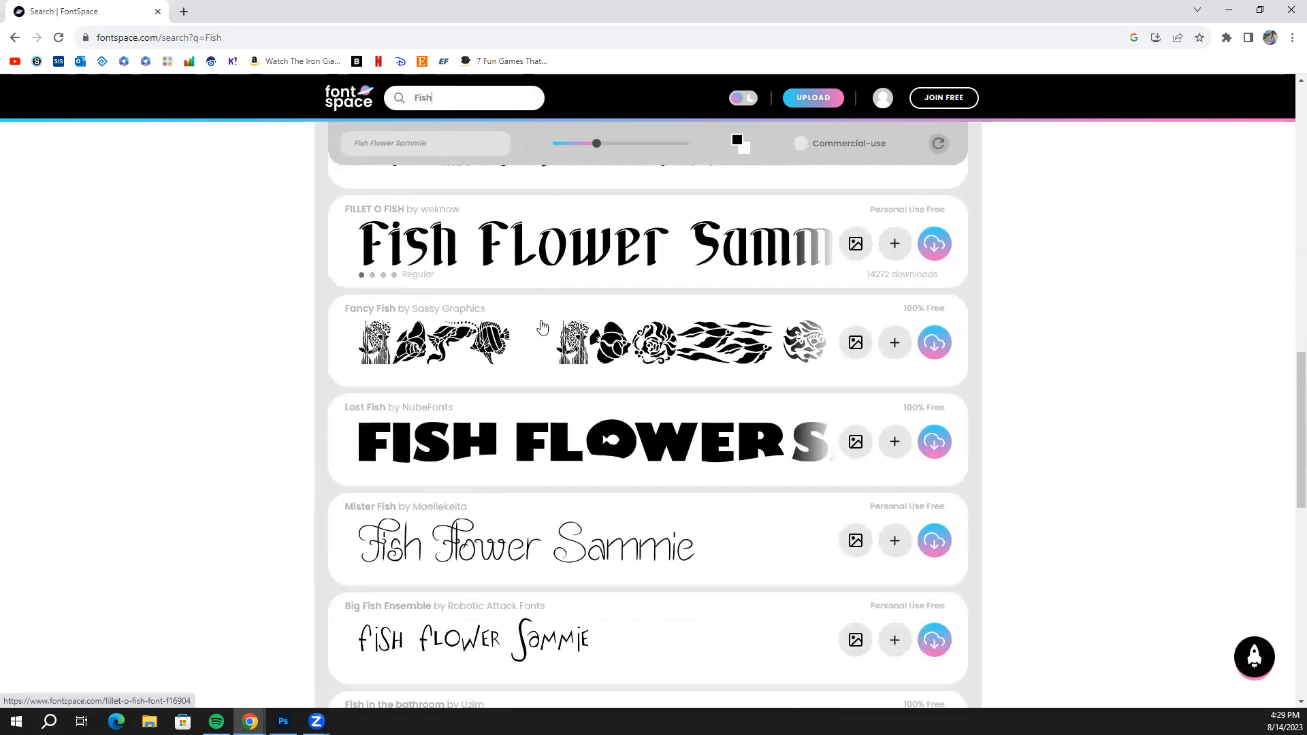
left_click(563, 486)
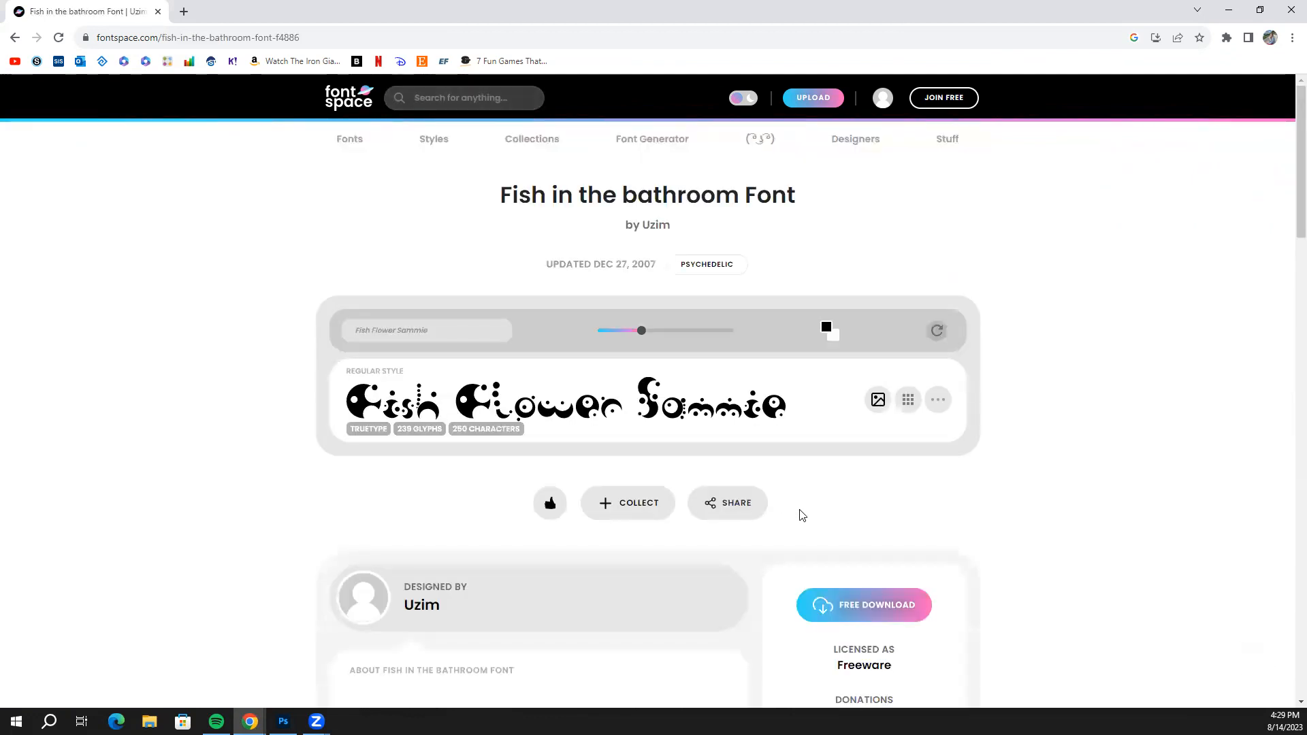
Download the font file of "Fish in the bathroom" from its FontSpace page.
right_click(649, 407)
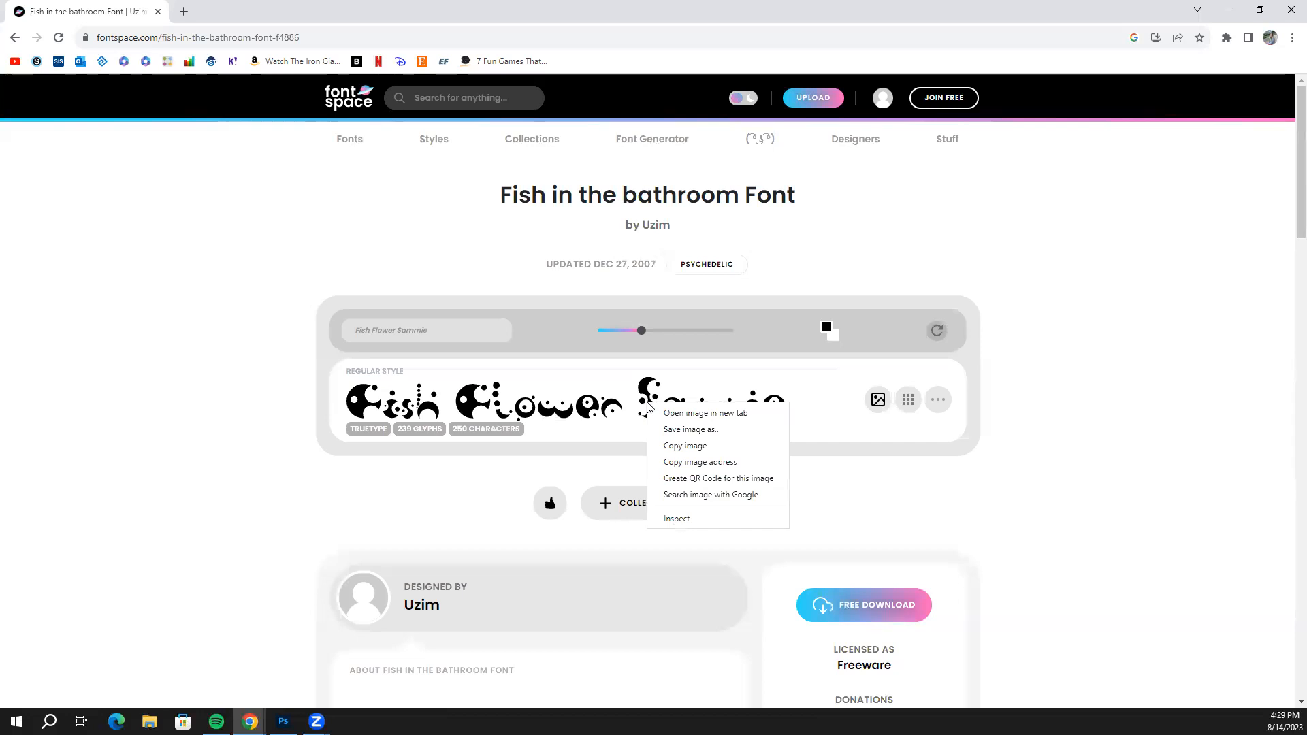
left_click(994, 352)
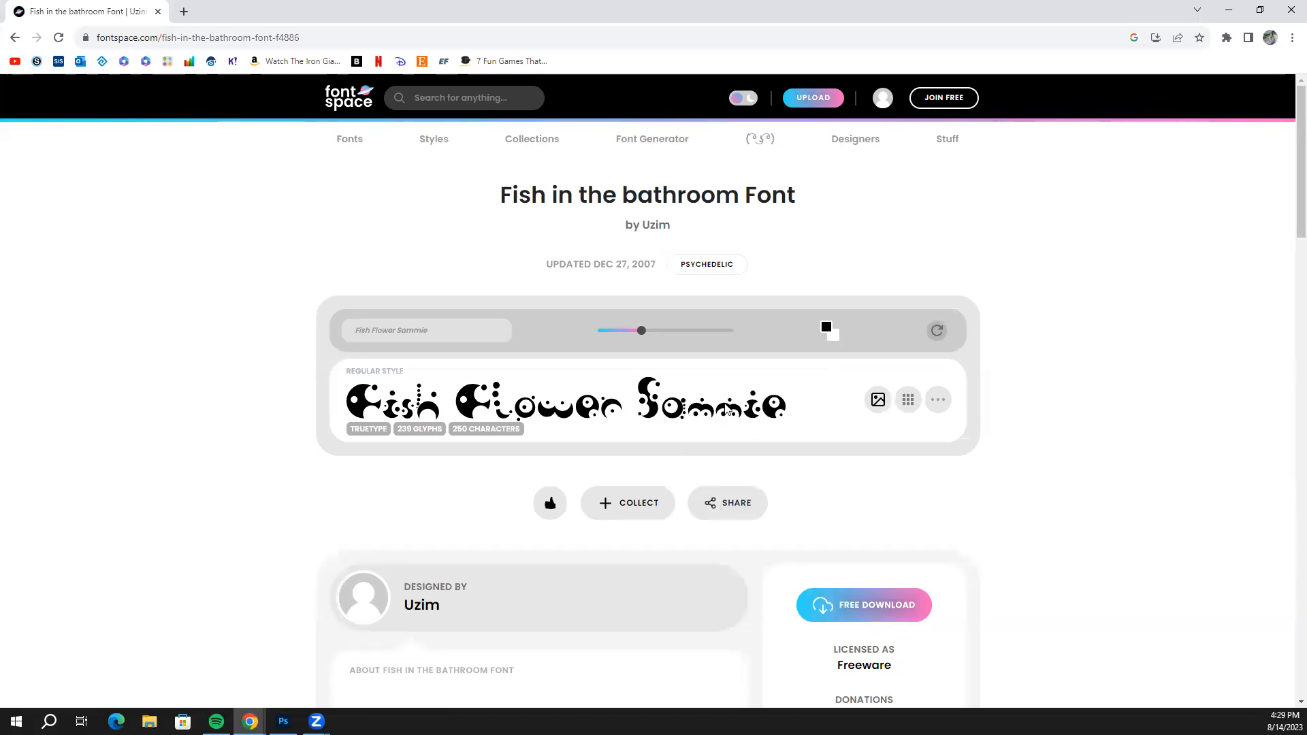
left_click(940, 403)
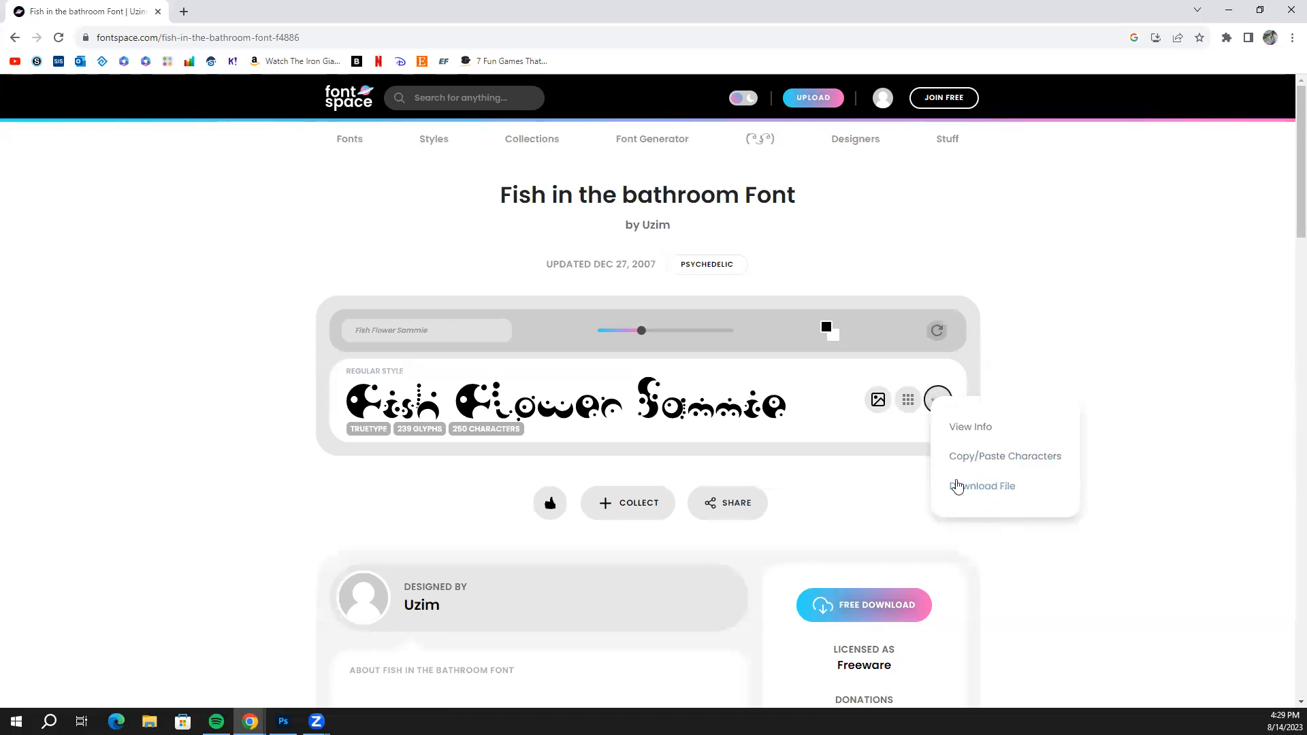
left_click(994, 488)
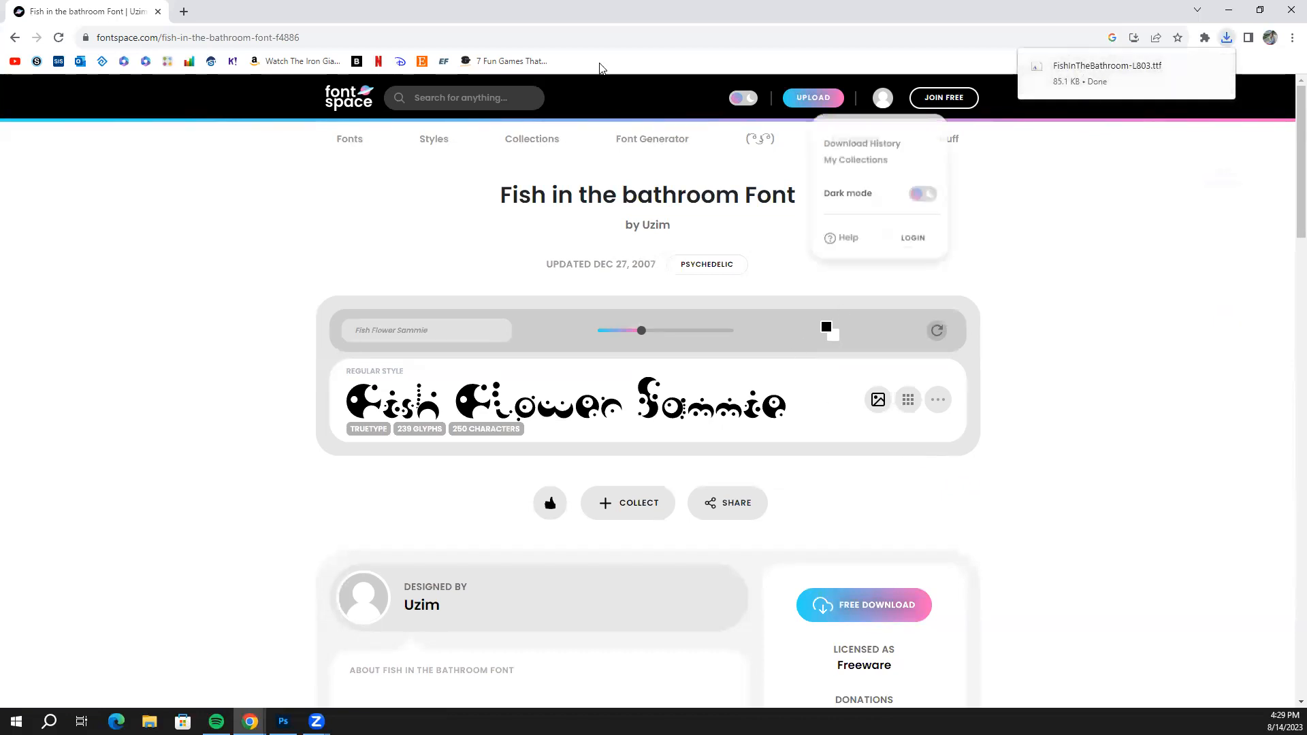
Search the web for "free fonts" in a new browser tab and open the DaFont site.
left_click(183, 11)
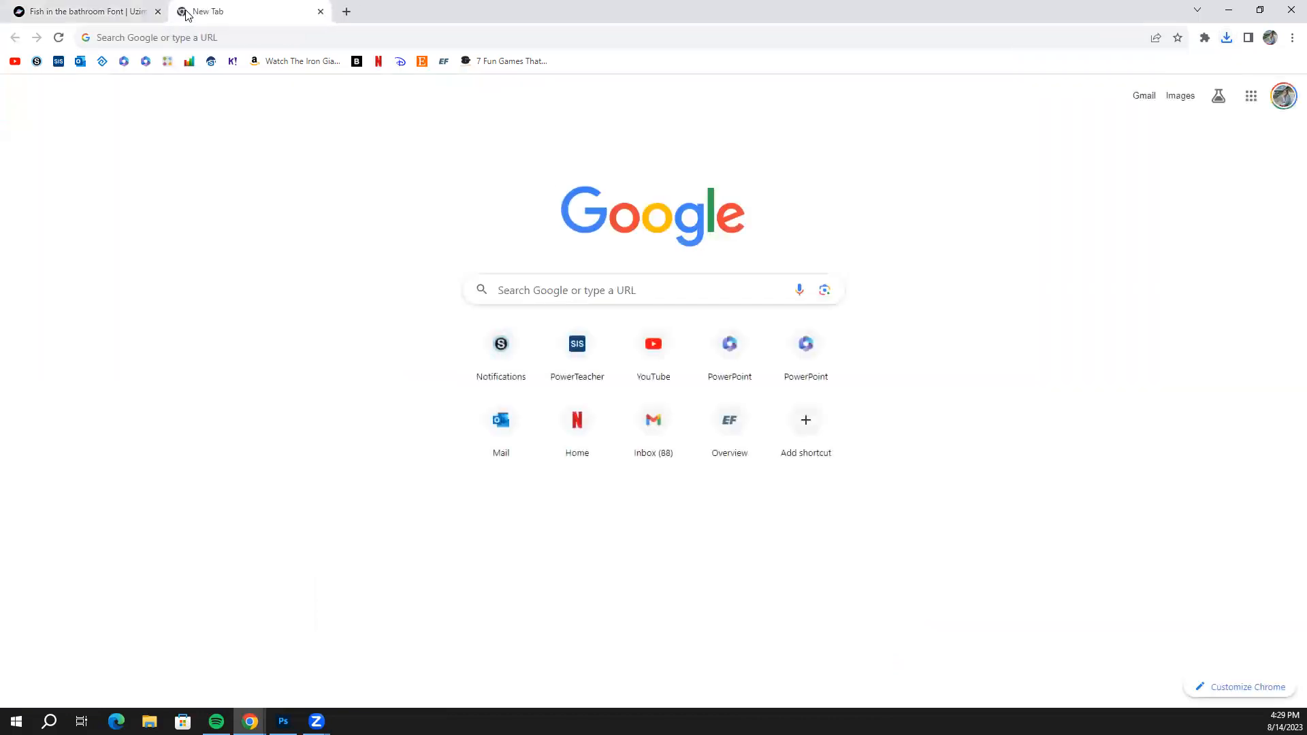
left_click(257, 38)
type("free font")
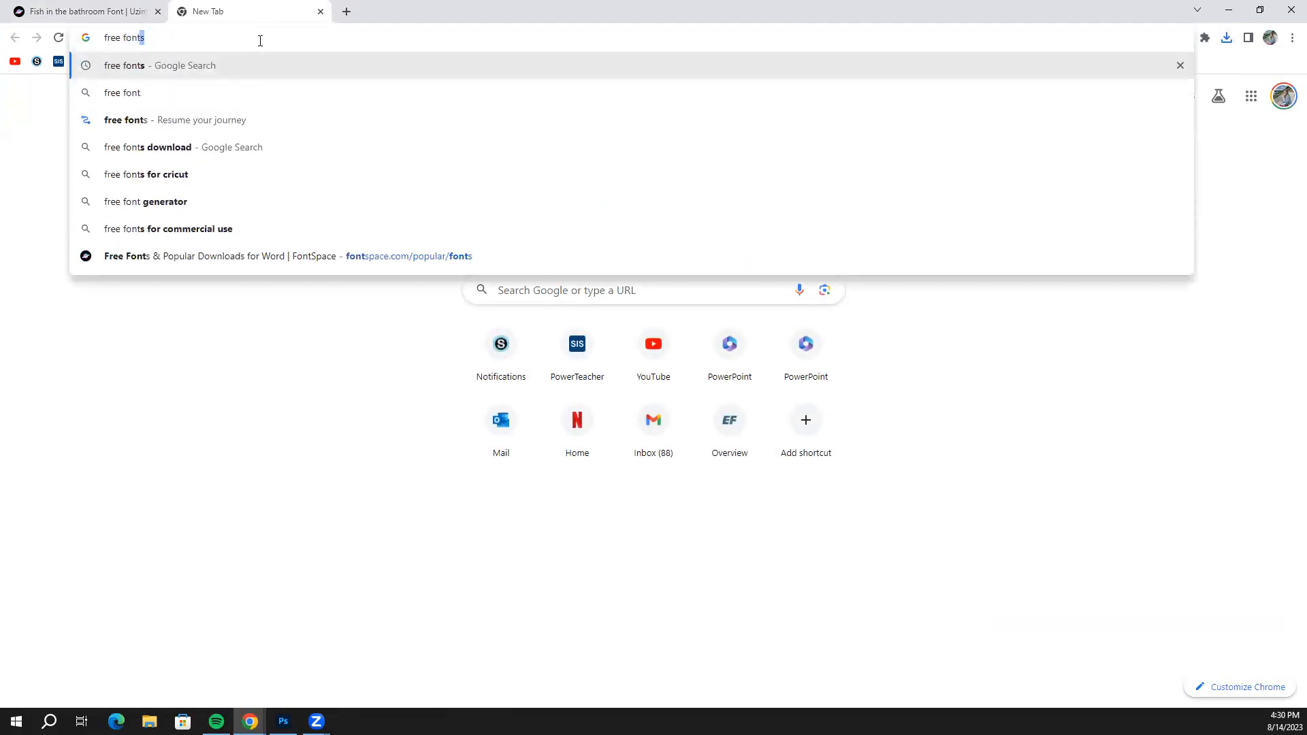
key("Return")
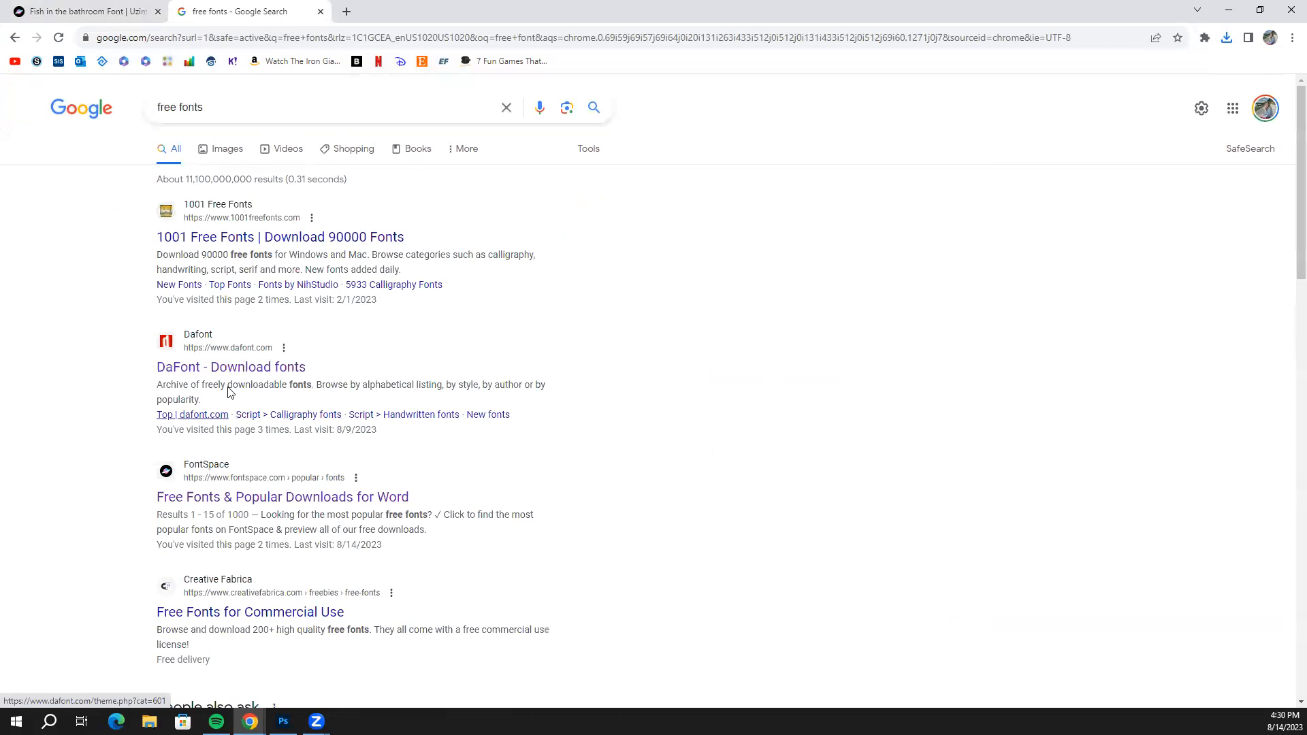
left_click(260, 367)
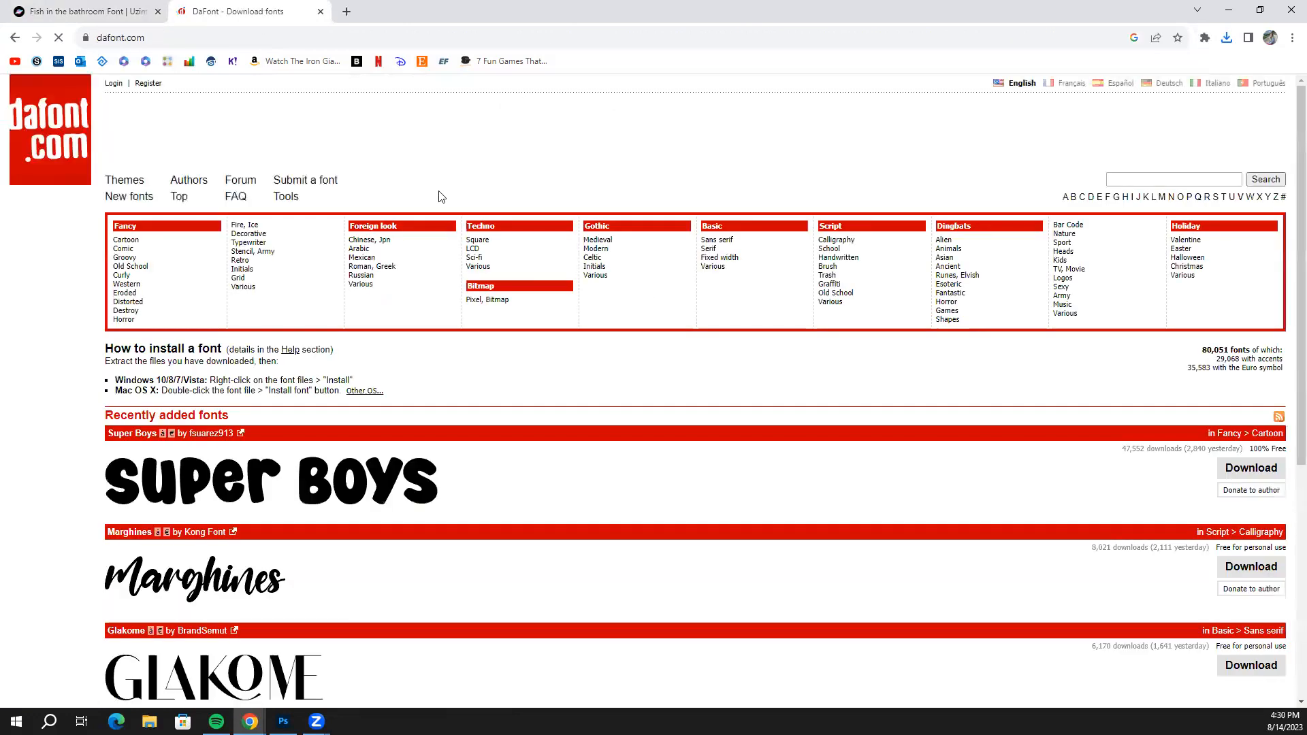
Open the Super Boys font page on DaFont and set its custom preview text to "Fish Flower Sammie".
scroll(449, 204, "down", 2)
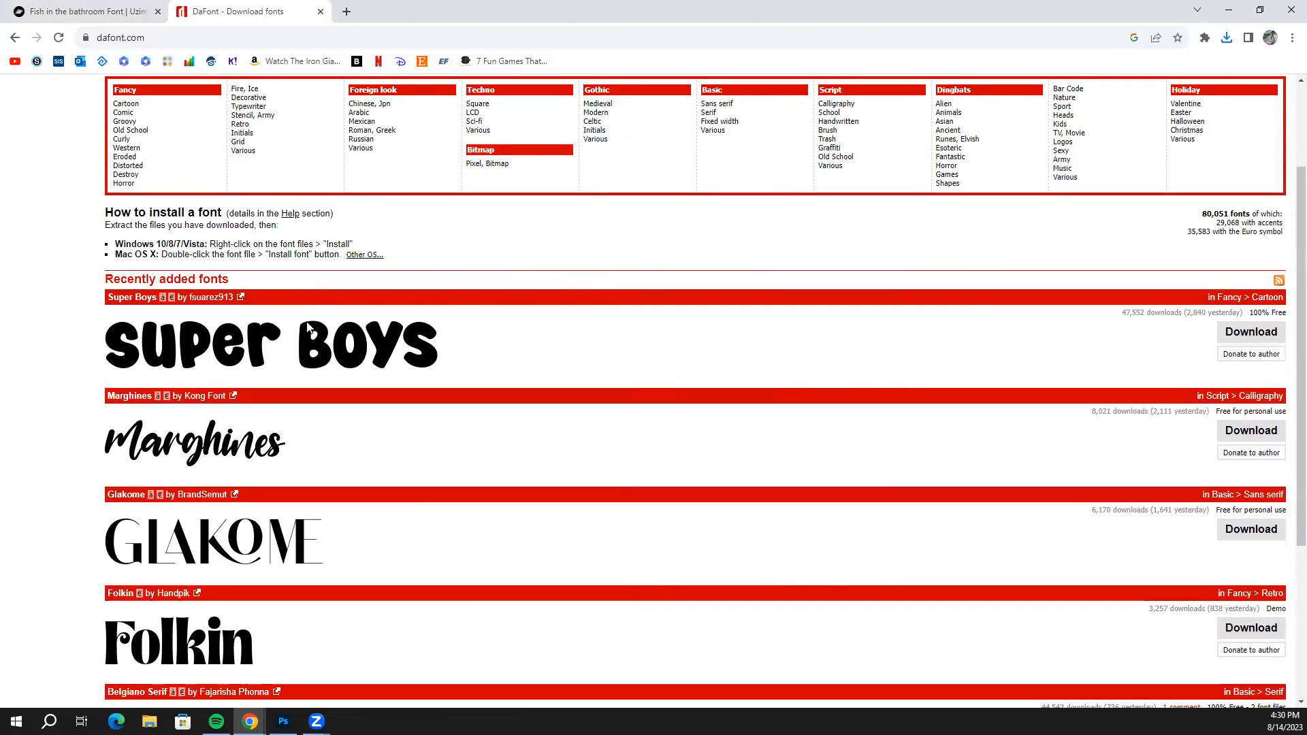
scroll(205, 252, "up", 2)
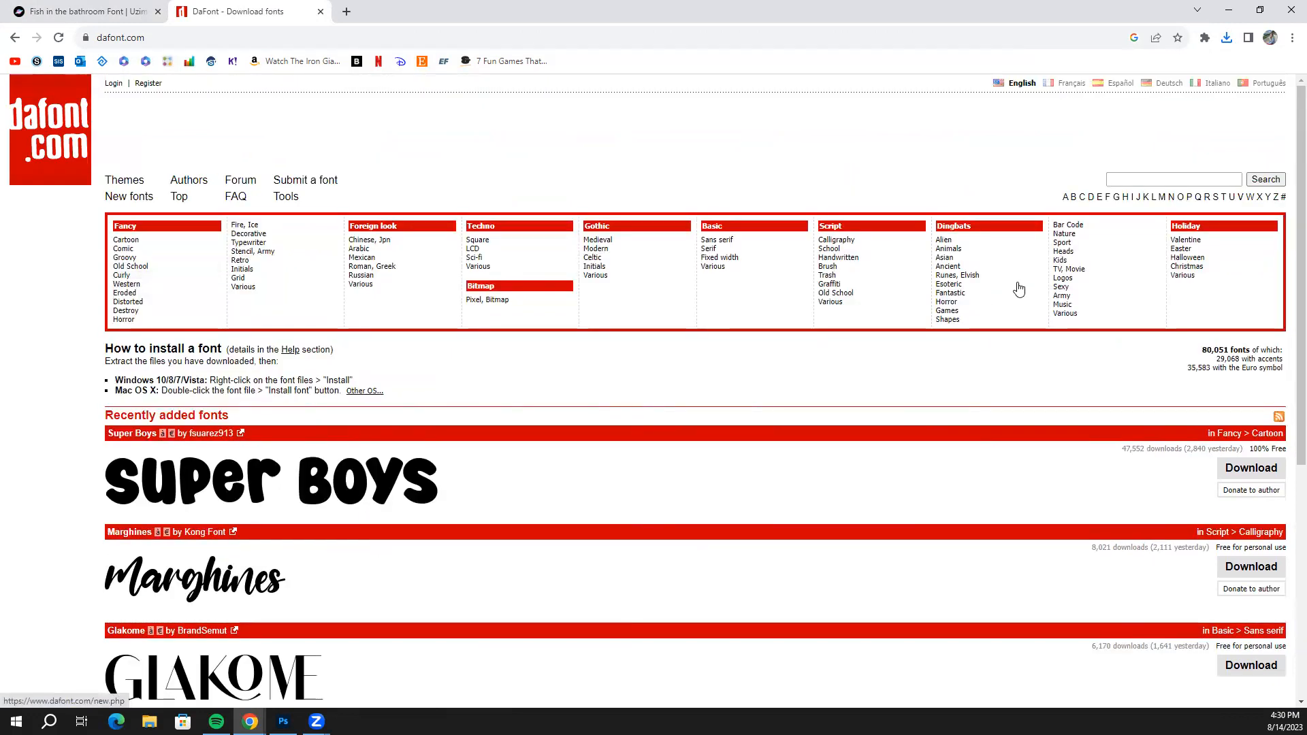
left_click(1134, 179)
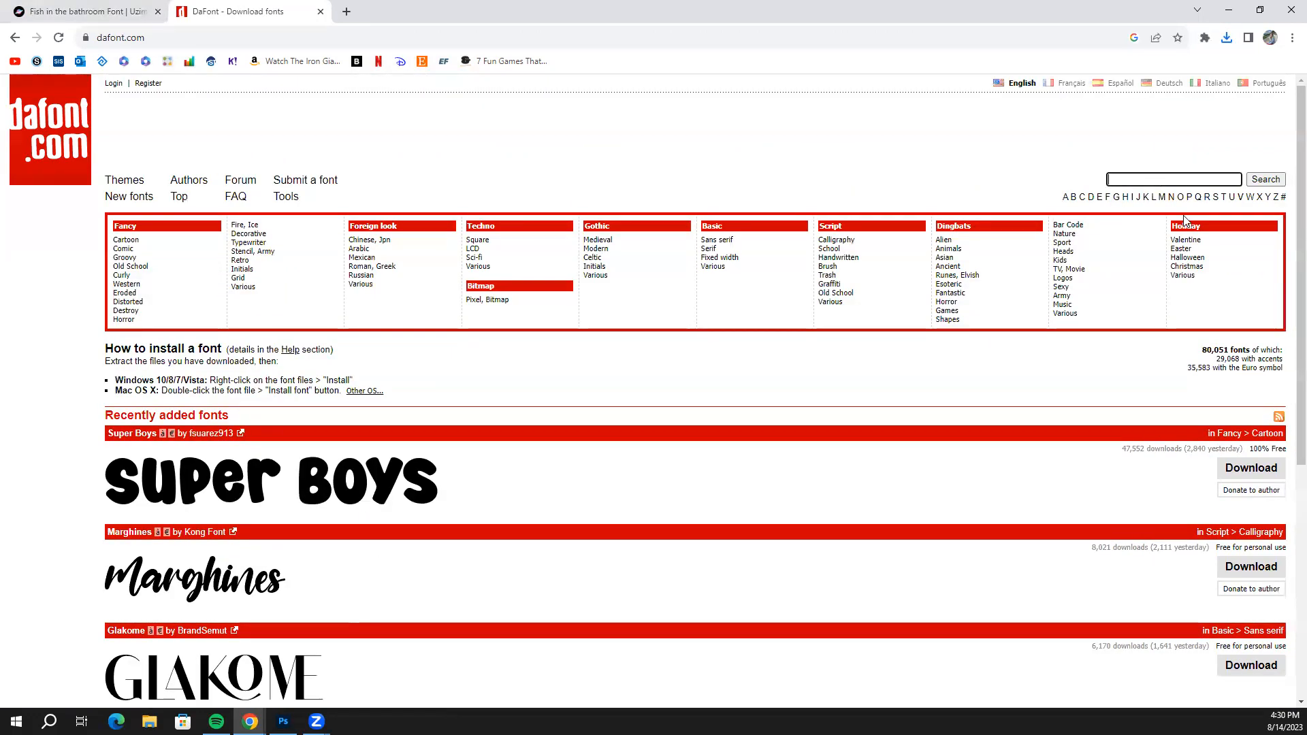
left_click(272, 481)
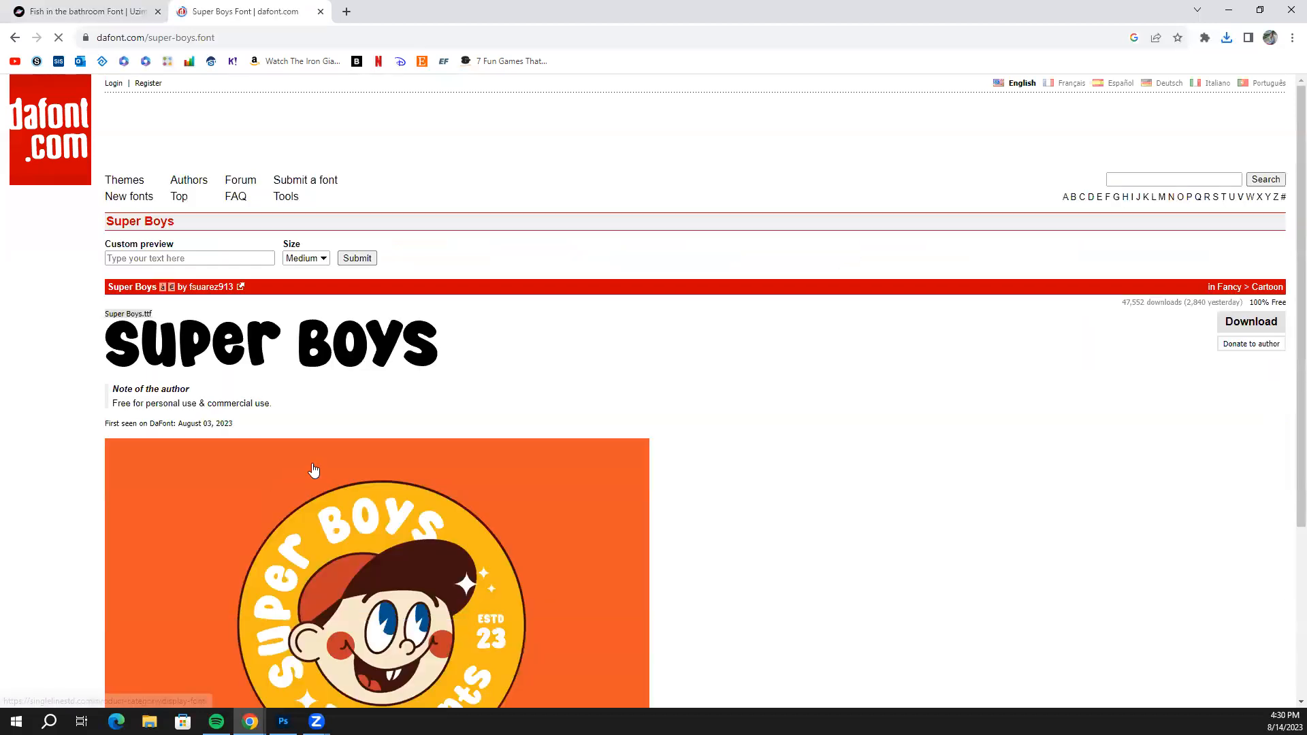
left_click(217, 261)
type("Fish Flower Sammie")
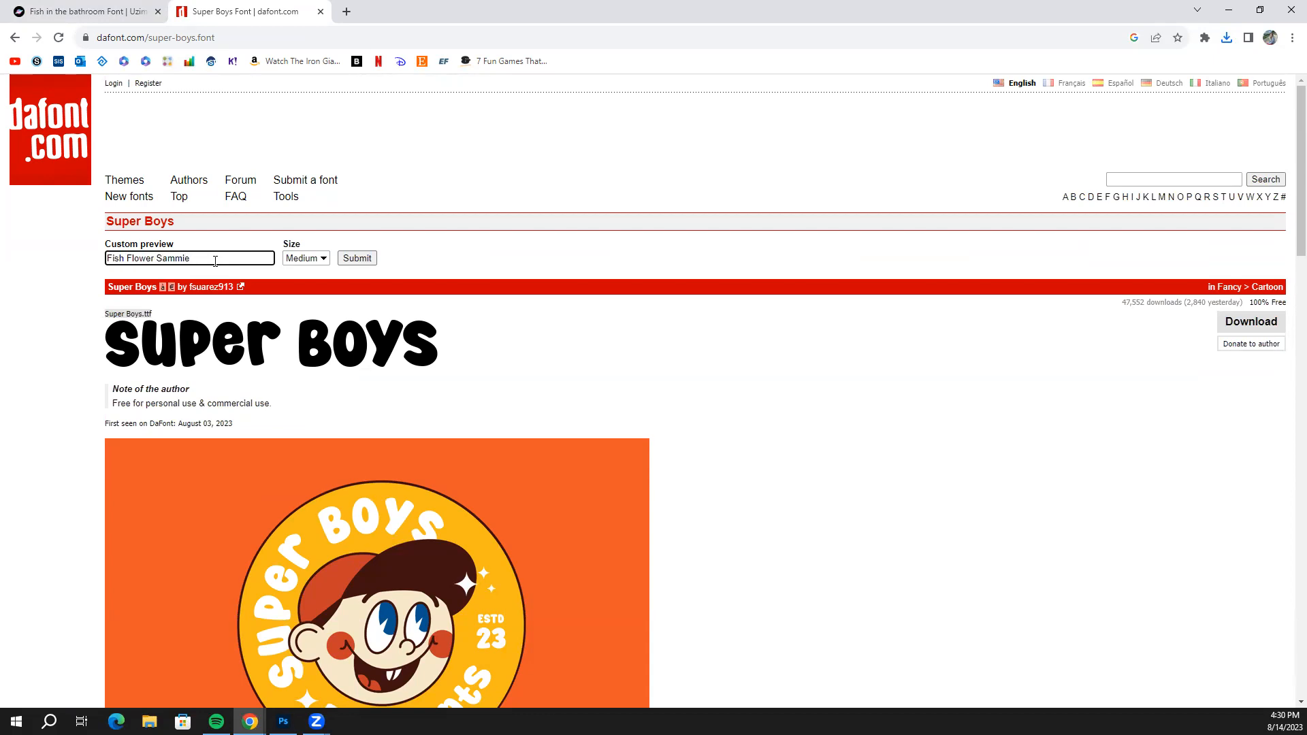
key("Return")
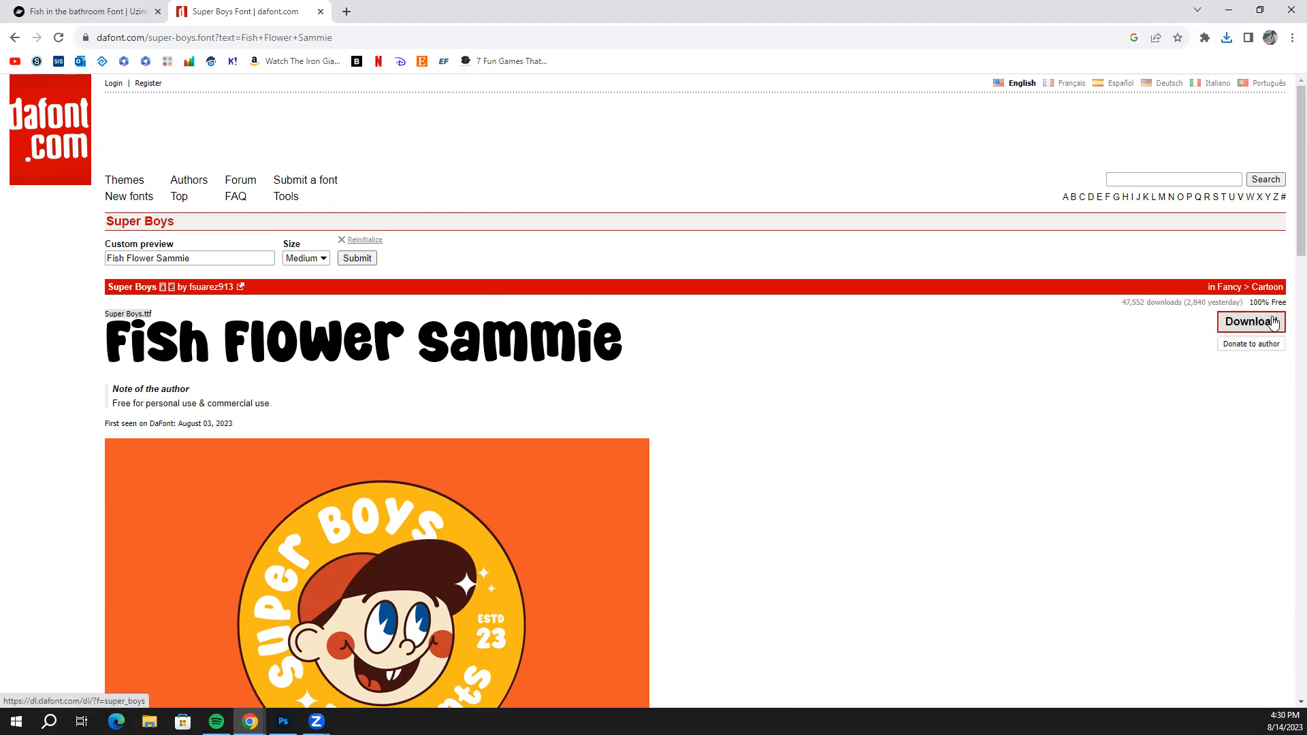
Install the downloaded FishInTheBathroom-L803 font from the Downloads folder in File Explorer, then minimize the font and folder windows.
left_click(120, 7)
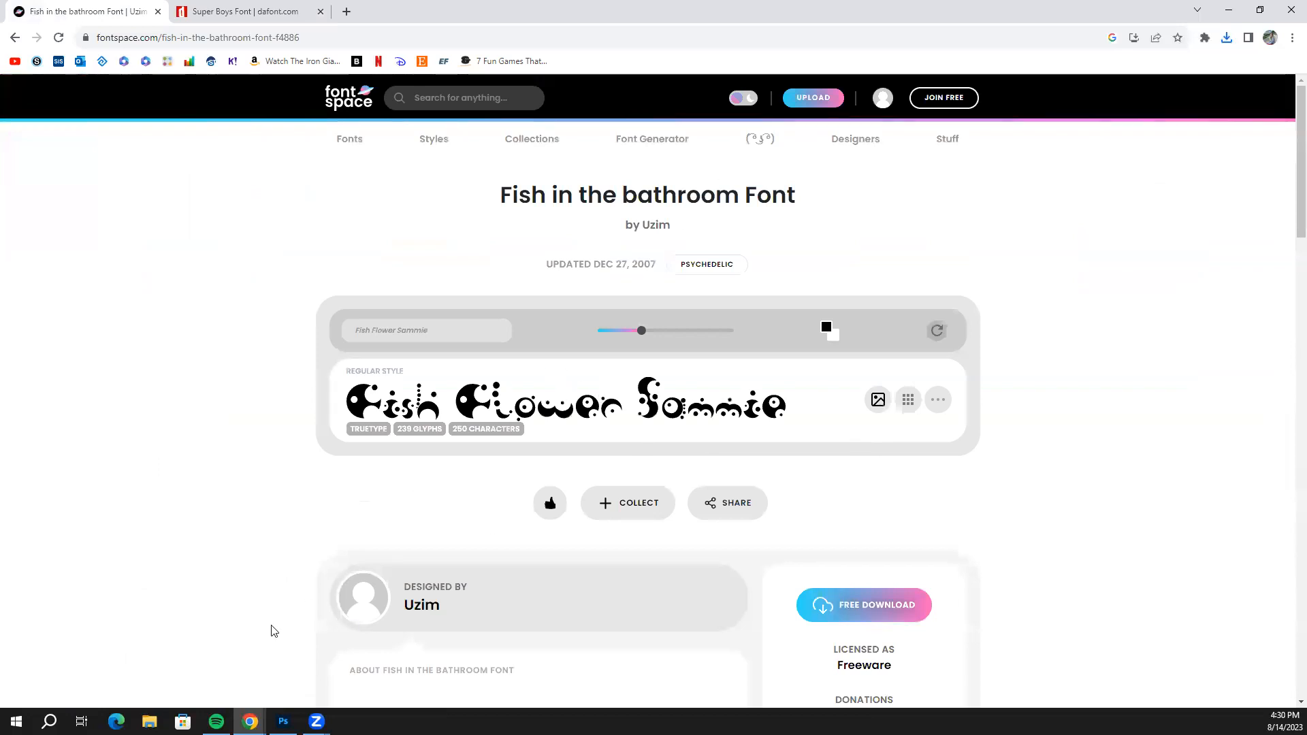
left_click(149, 722)
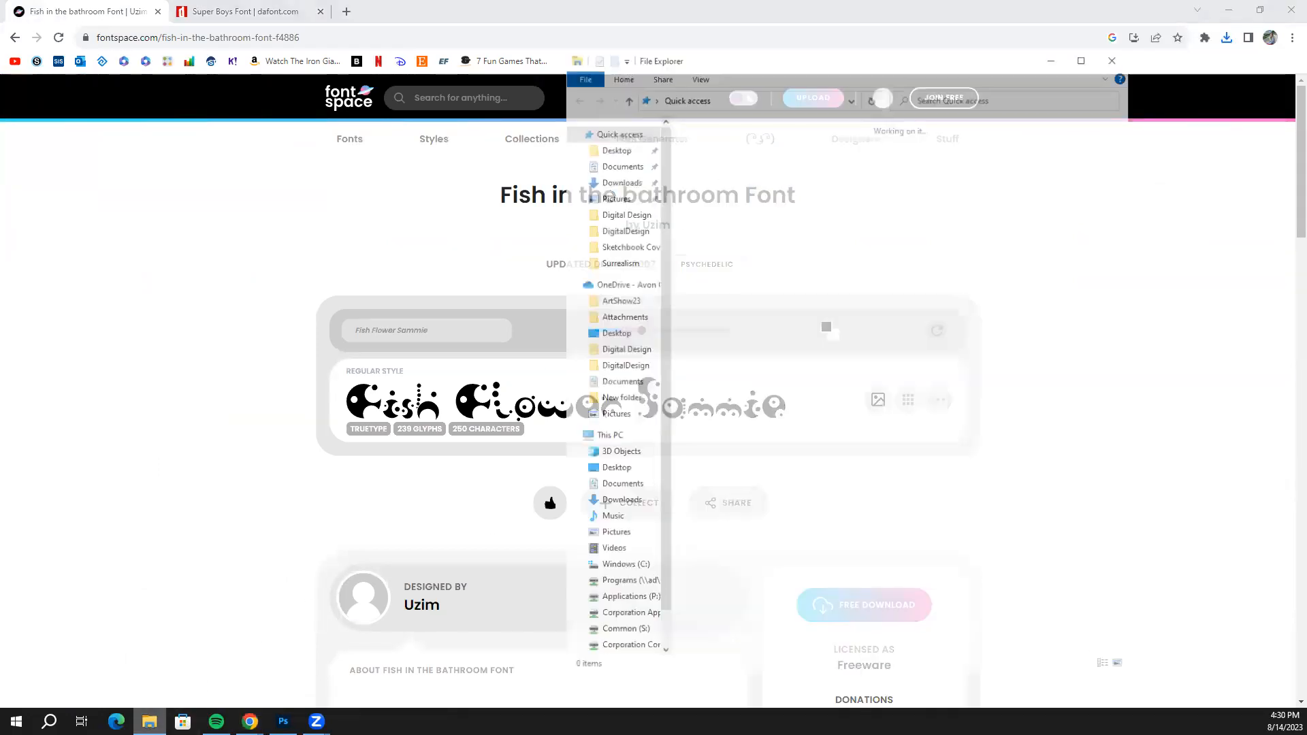
left_click_drag(997, 62, 854, 62)
left_click(942, 58)
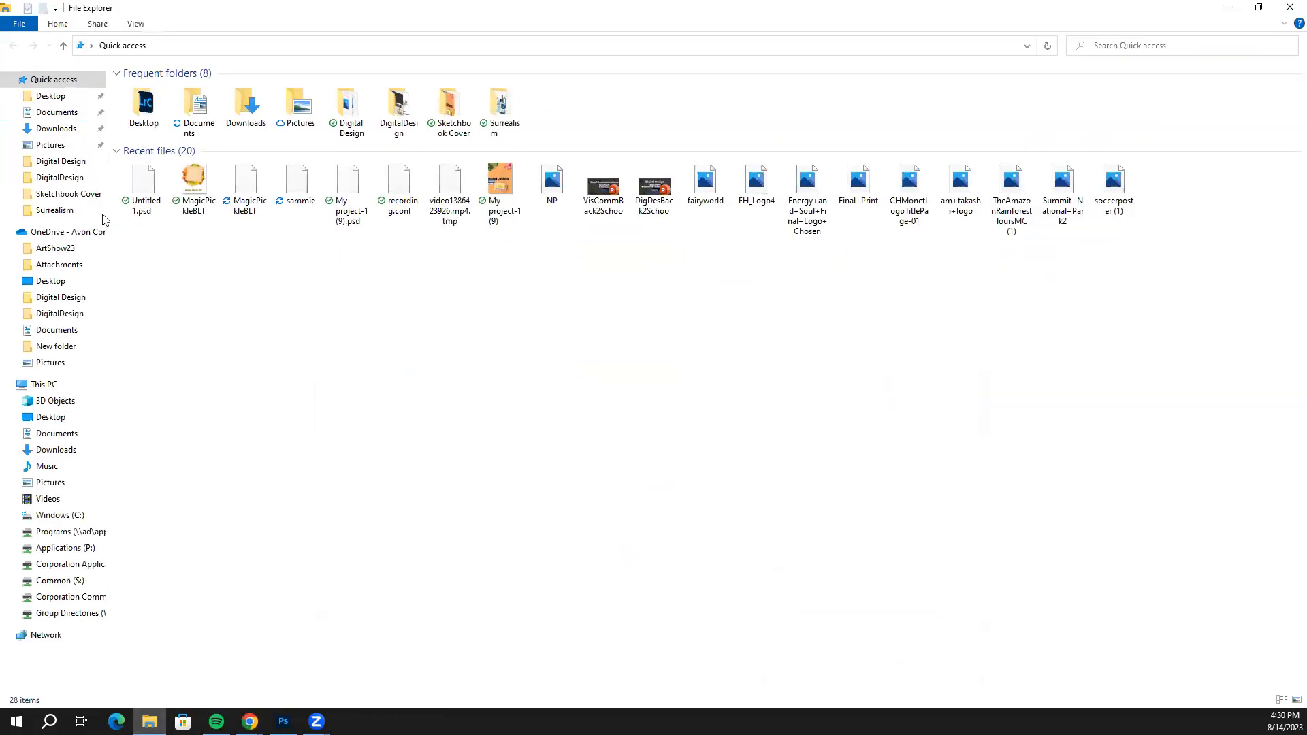
left_click(57, 131)
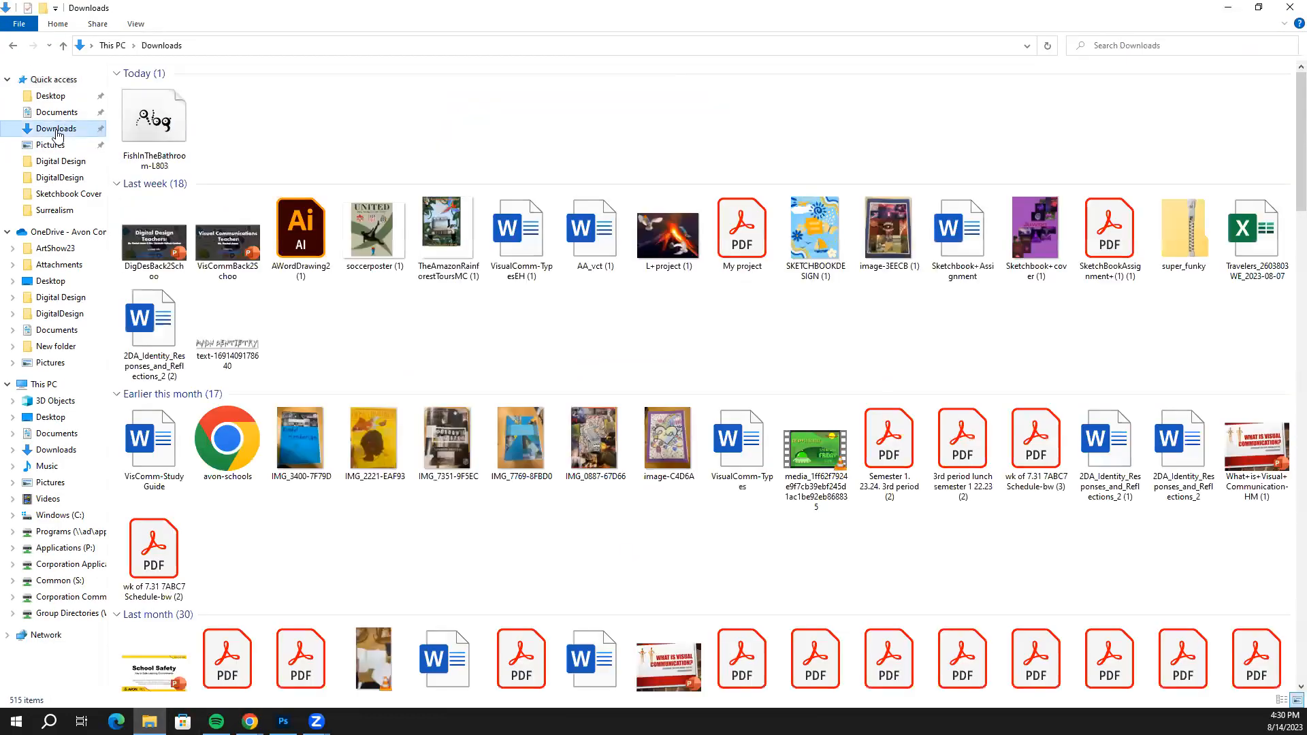
double_click(156, 120)
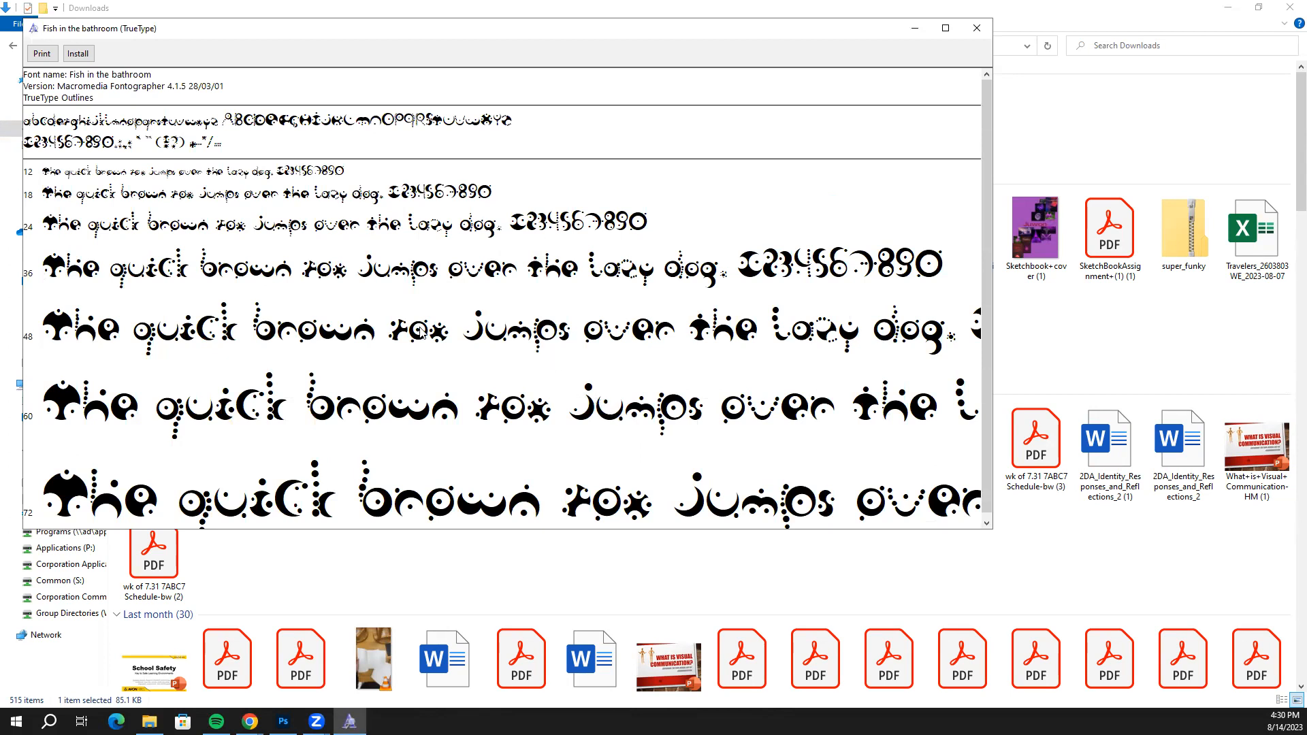
left_click(79, 55)
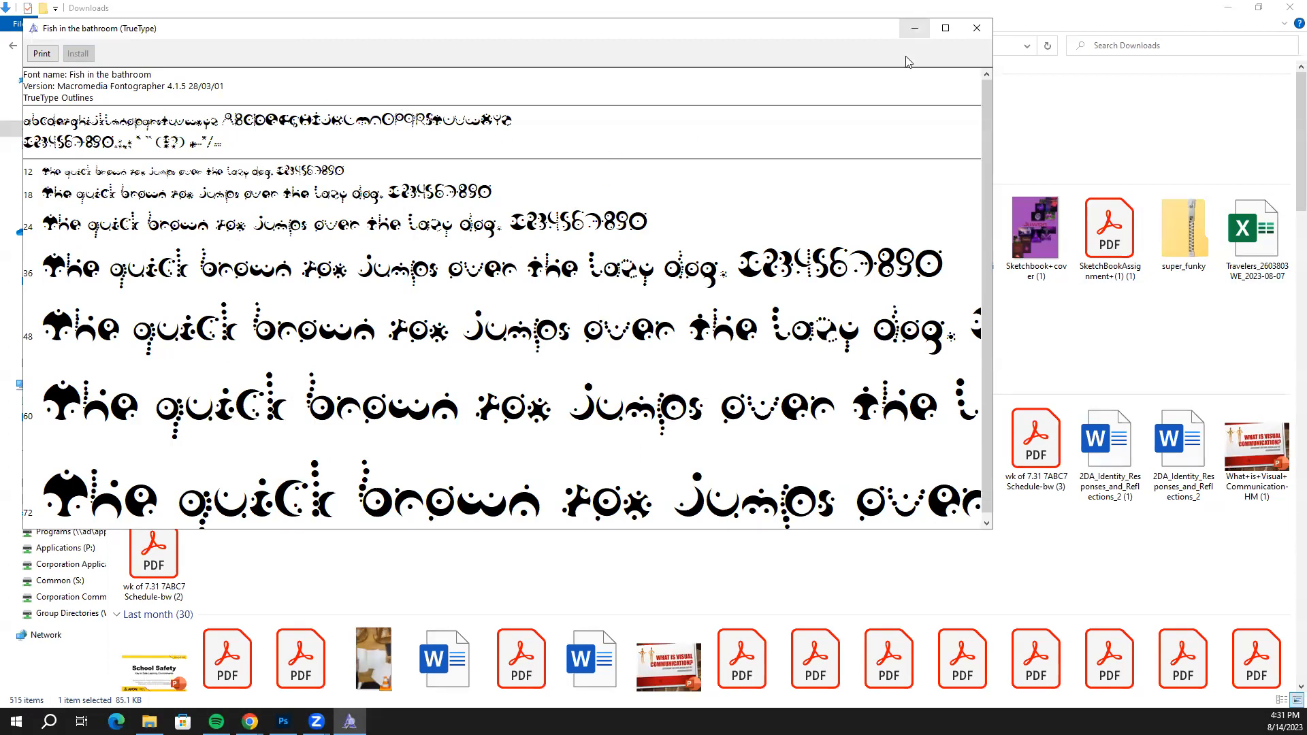
left_click(915, 28)
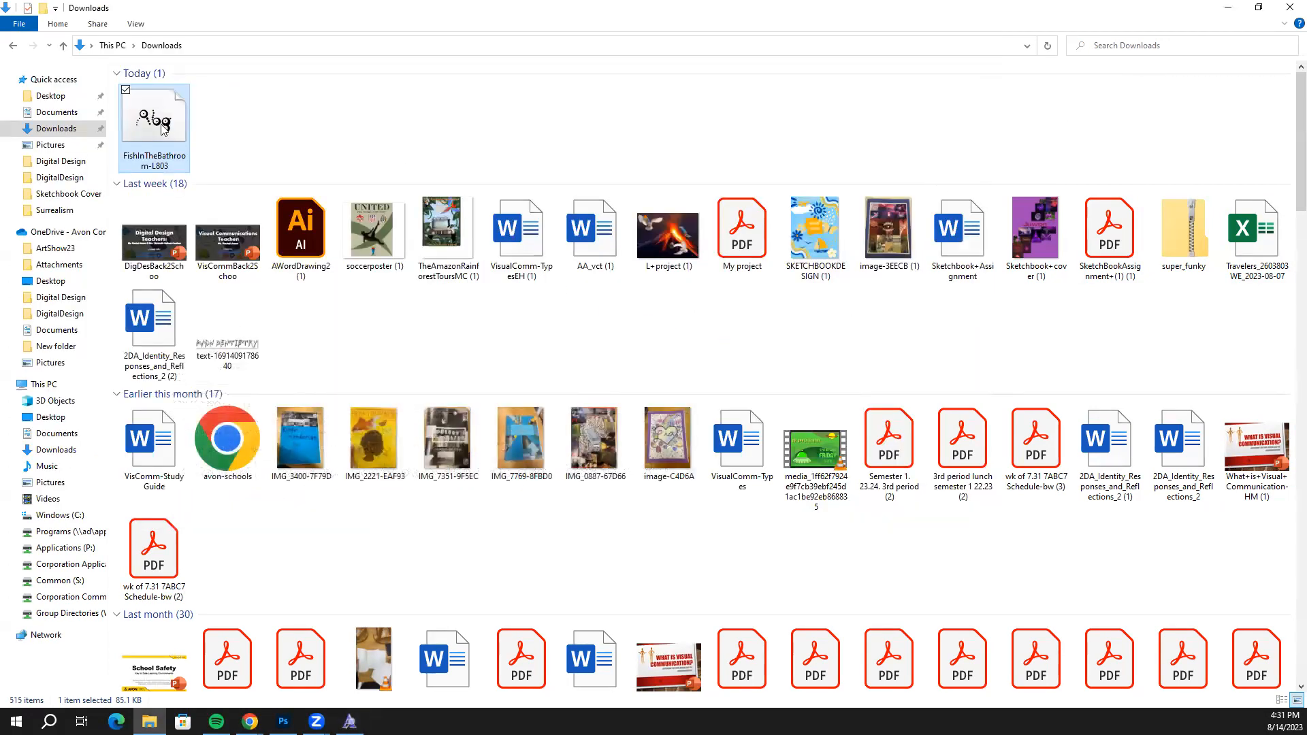
left_click(1229, 7)
Download the Super Boys font from DaFont and show the super_boys archive in a maximized File Explorer window.
left_click(245, 11)
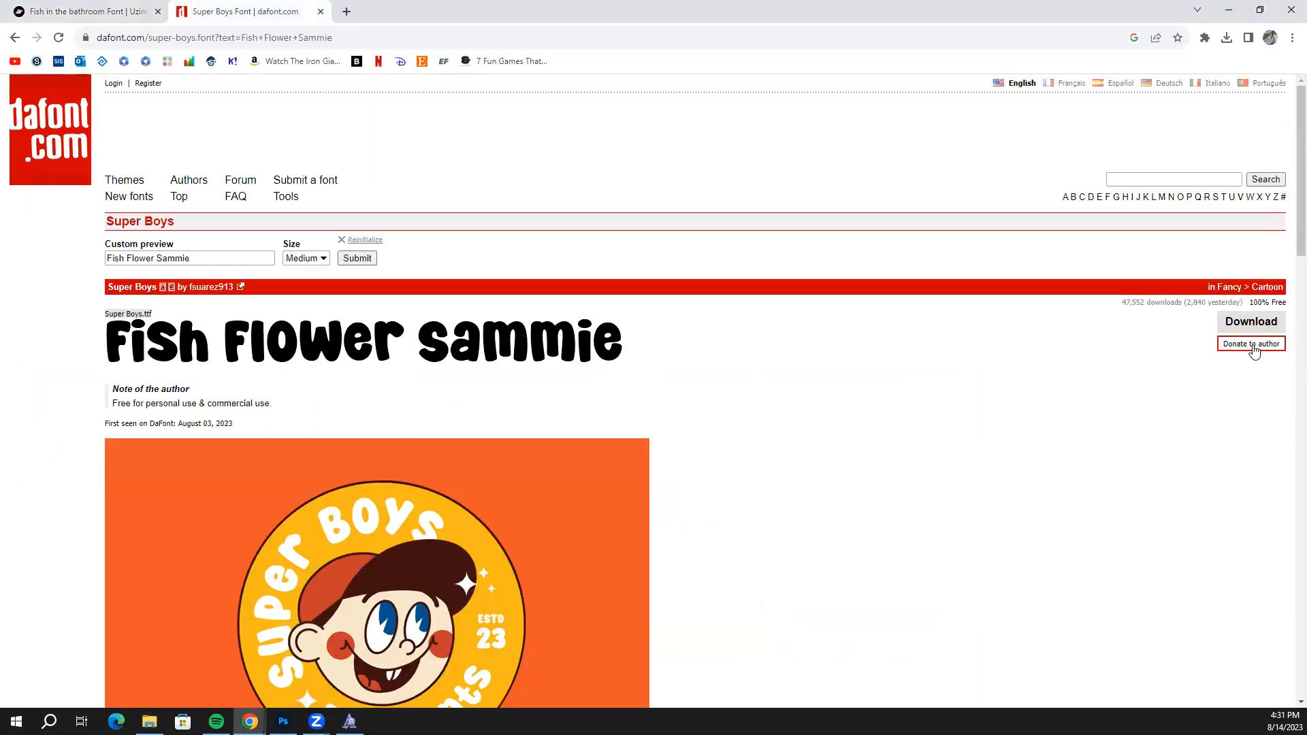
left_click(1252, 322)
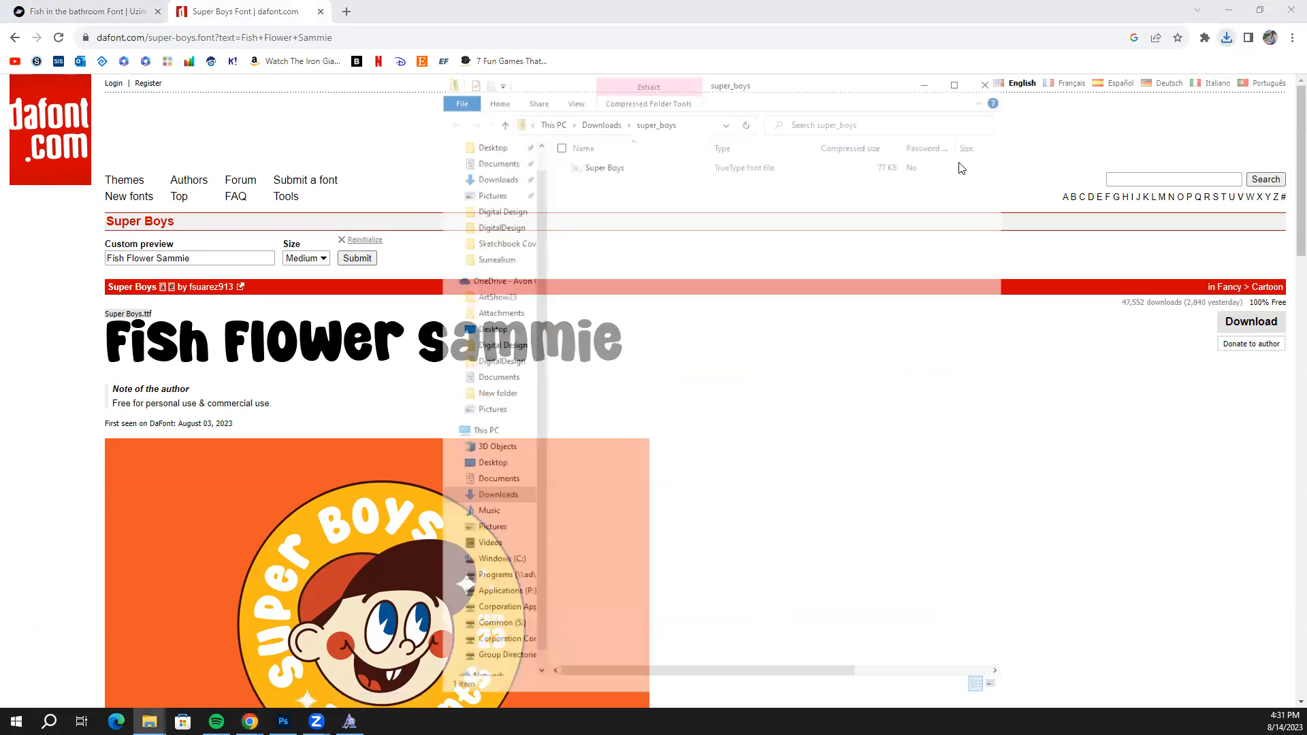
left_click(959, 79)
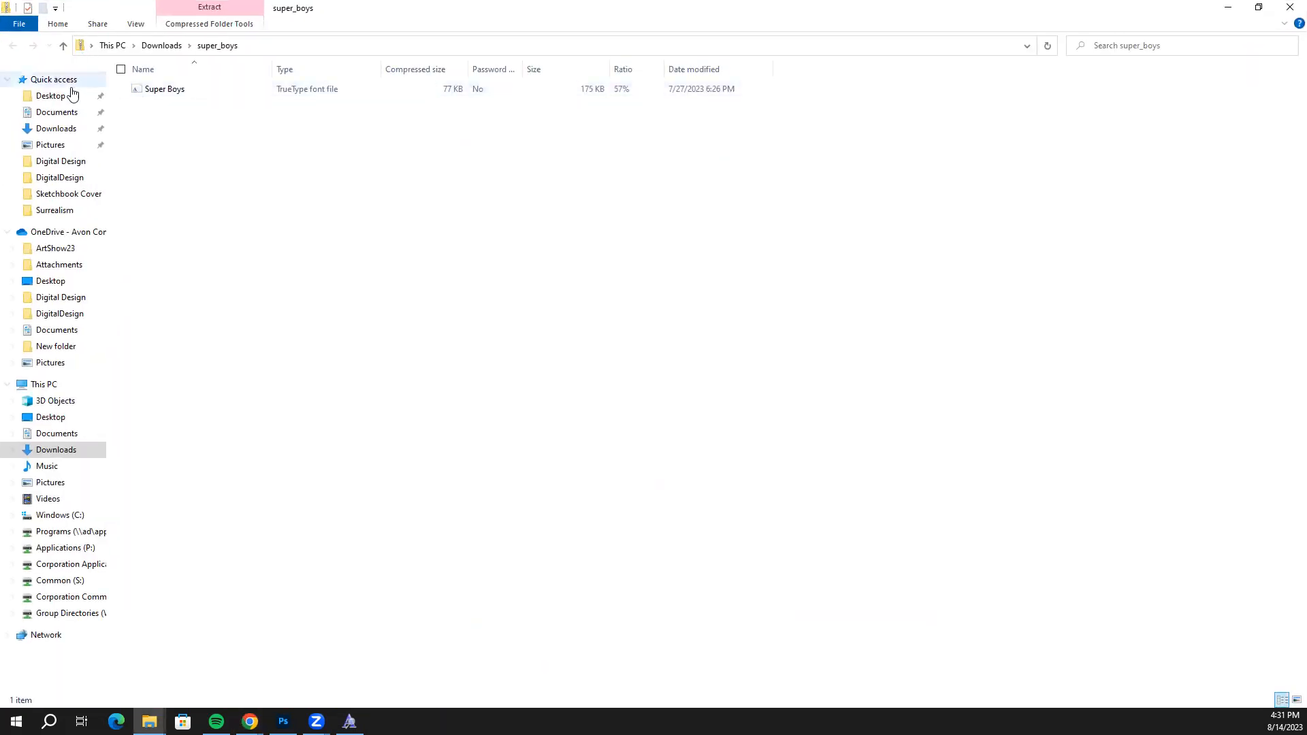
Open the super_boys archive from the Downloads folder, preview its Super Boys font file, and minimize both windows.
left_click(85, 128)
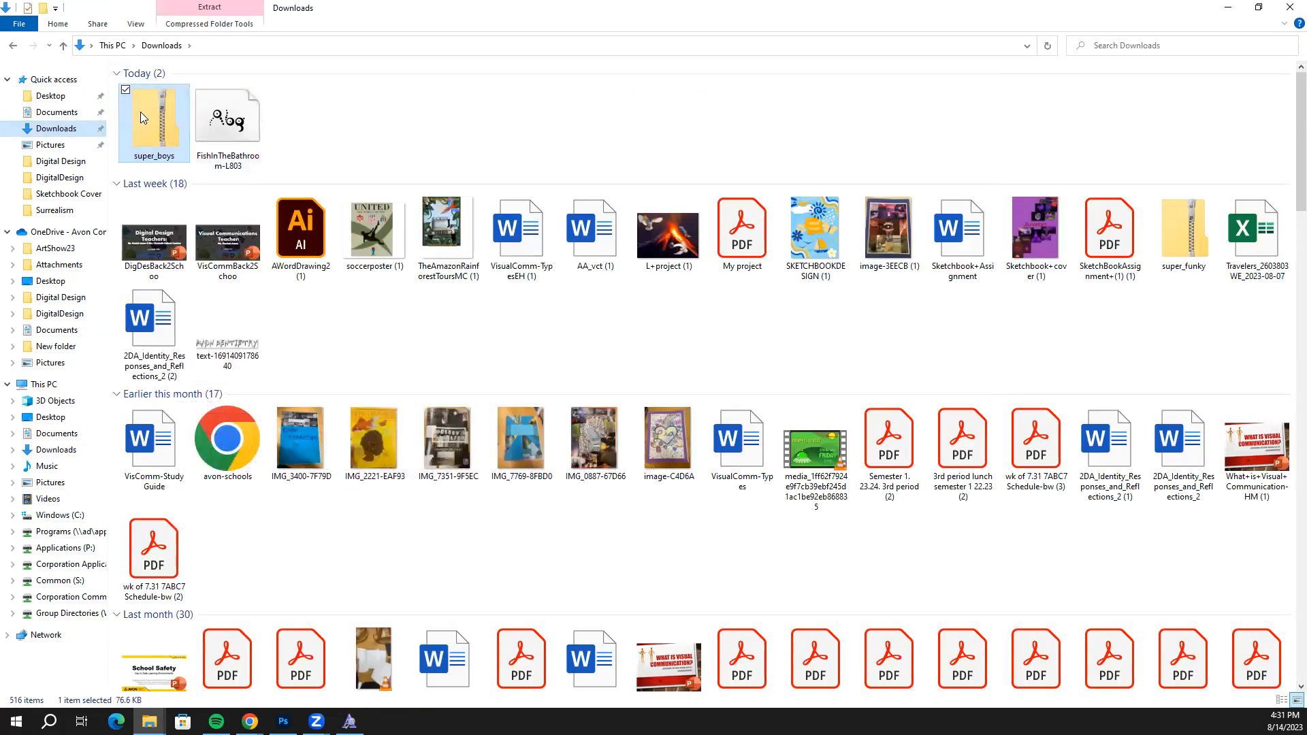
left_click(154, 152)
double_click(164, 137)
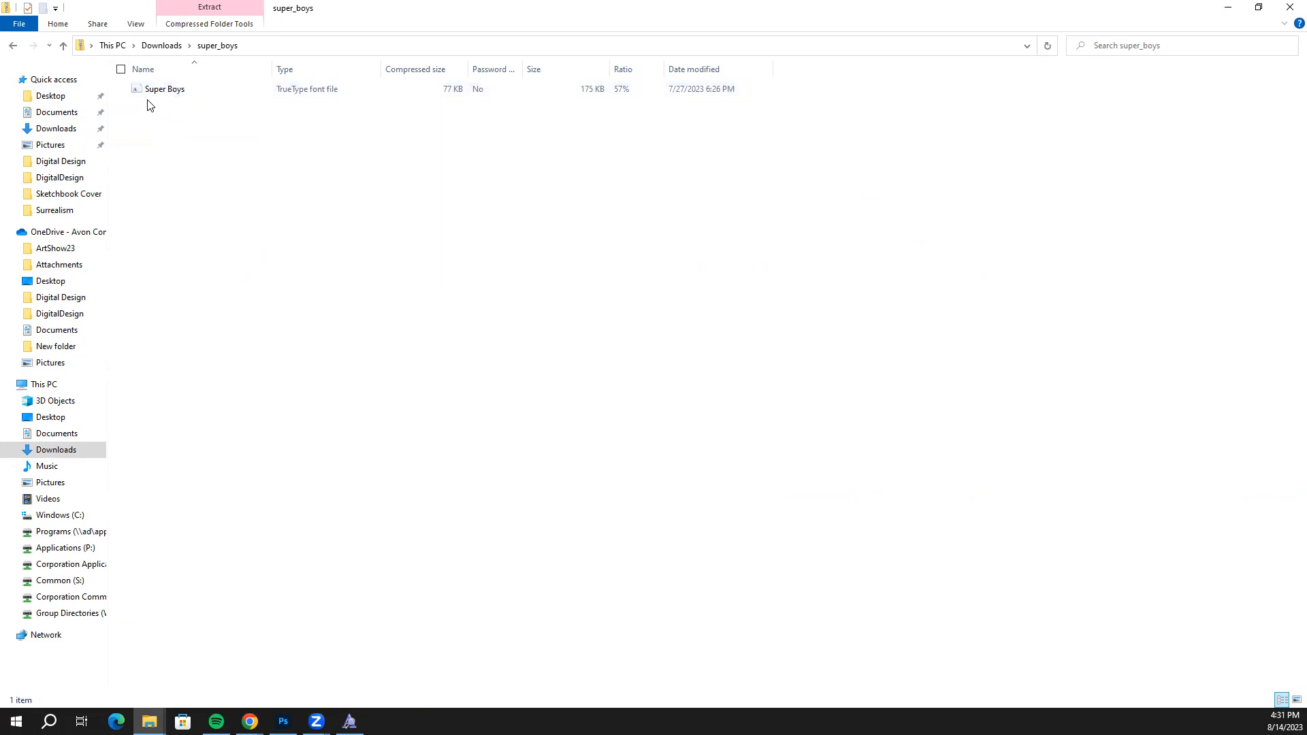
left_click(162, 46)
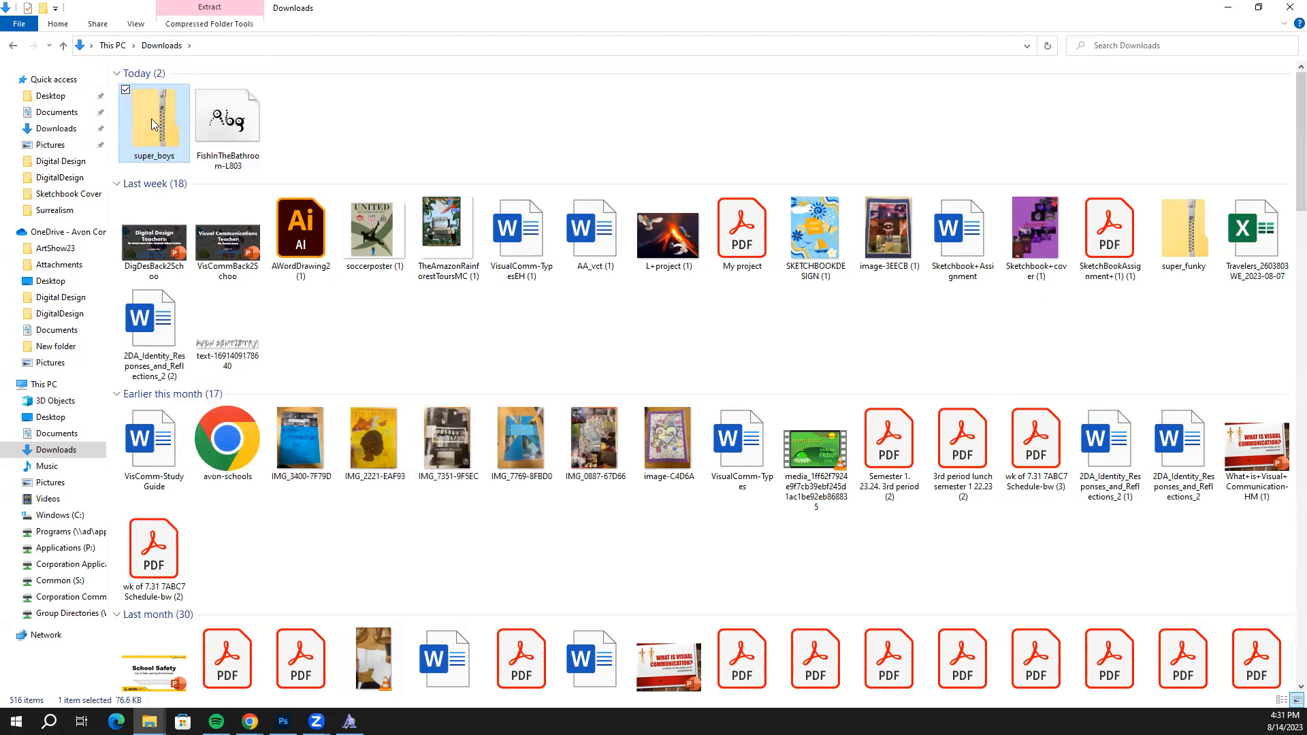
double_click(154, 117)
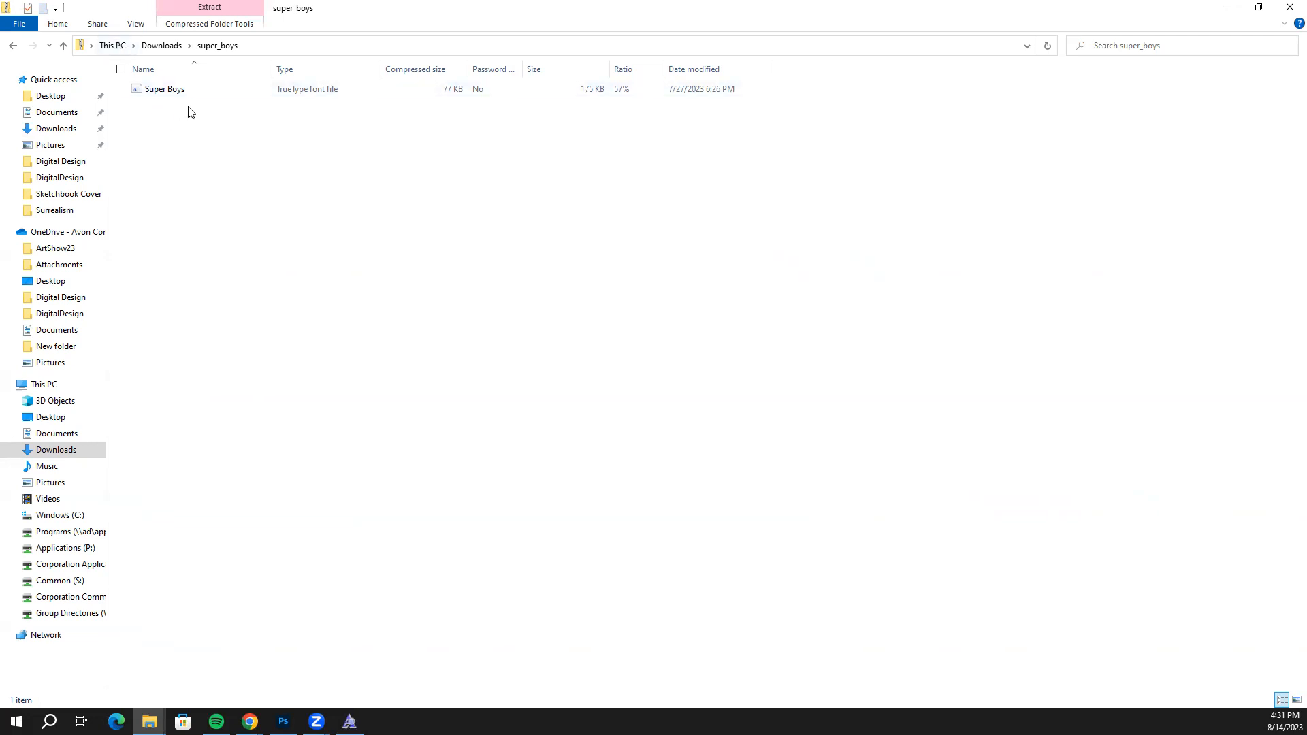
double_click(174, 92)
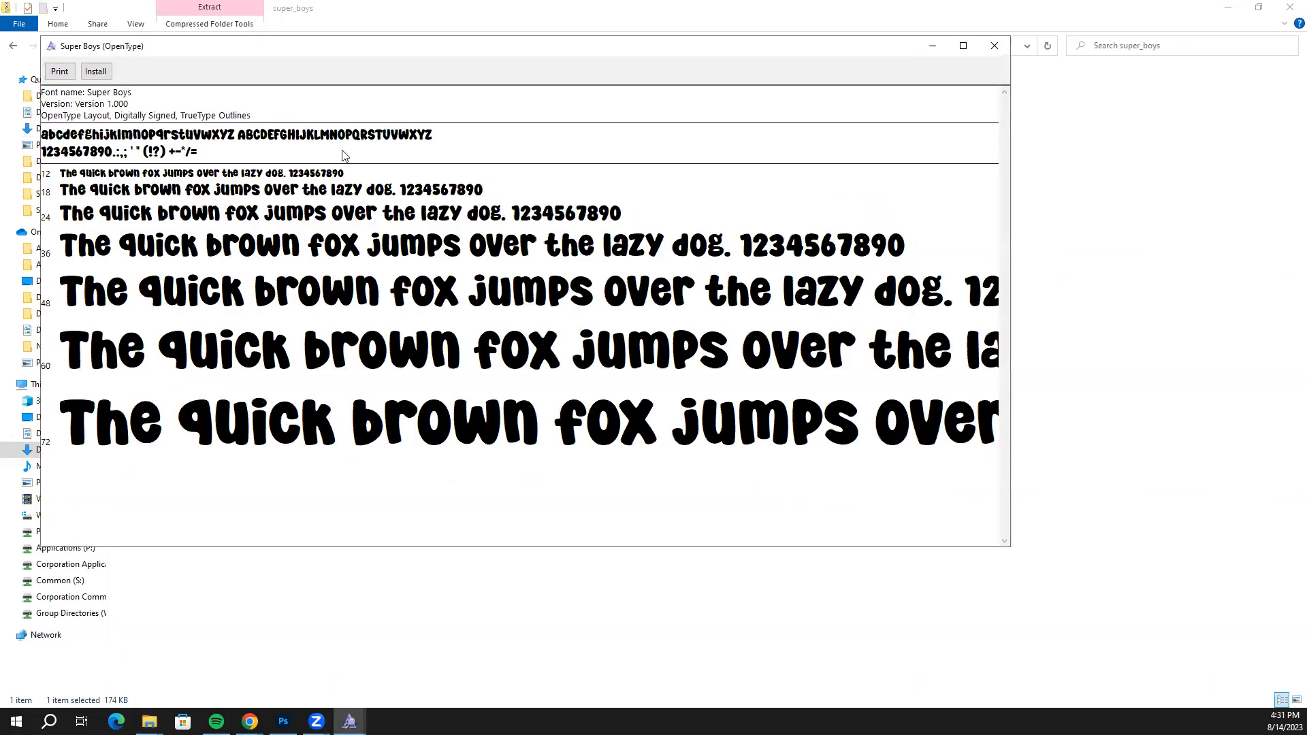
left_click(933, 46)
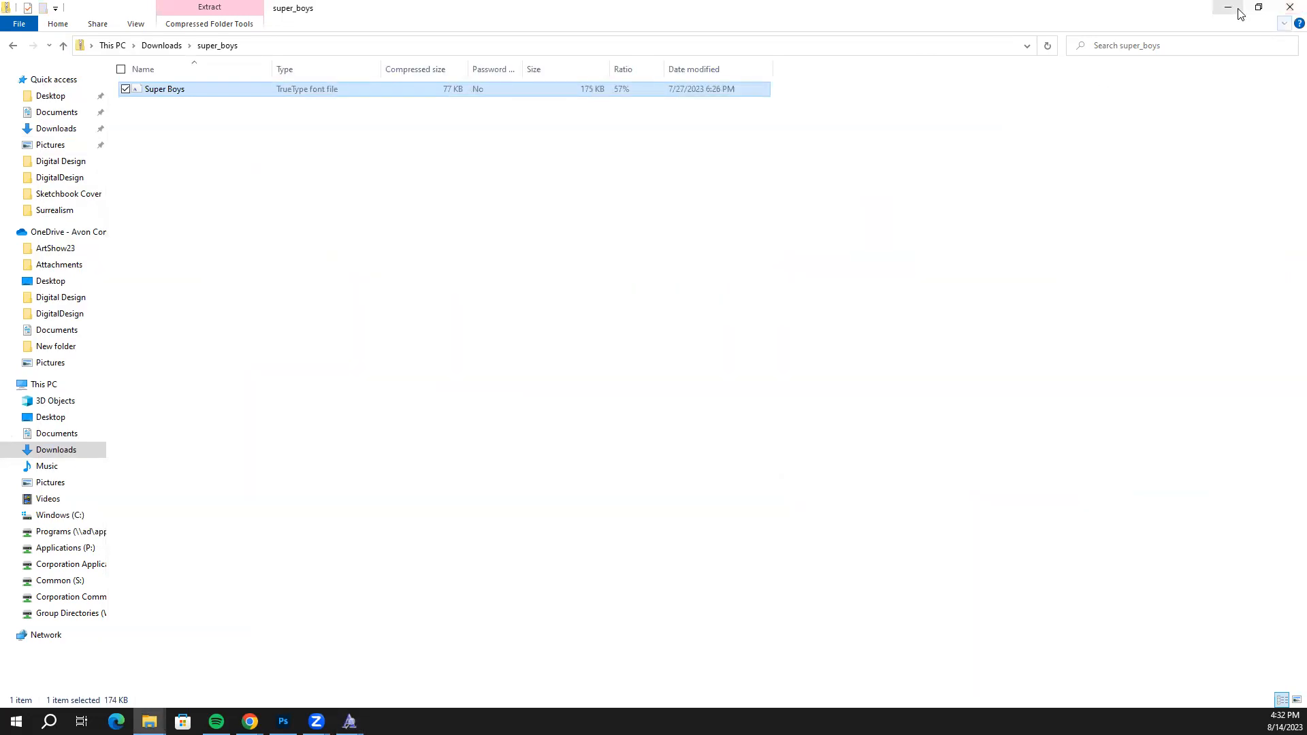
left_click(1228, 7)
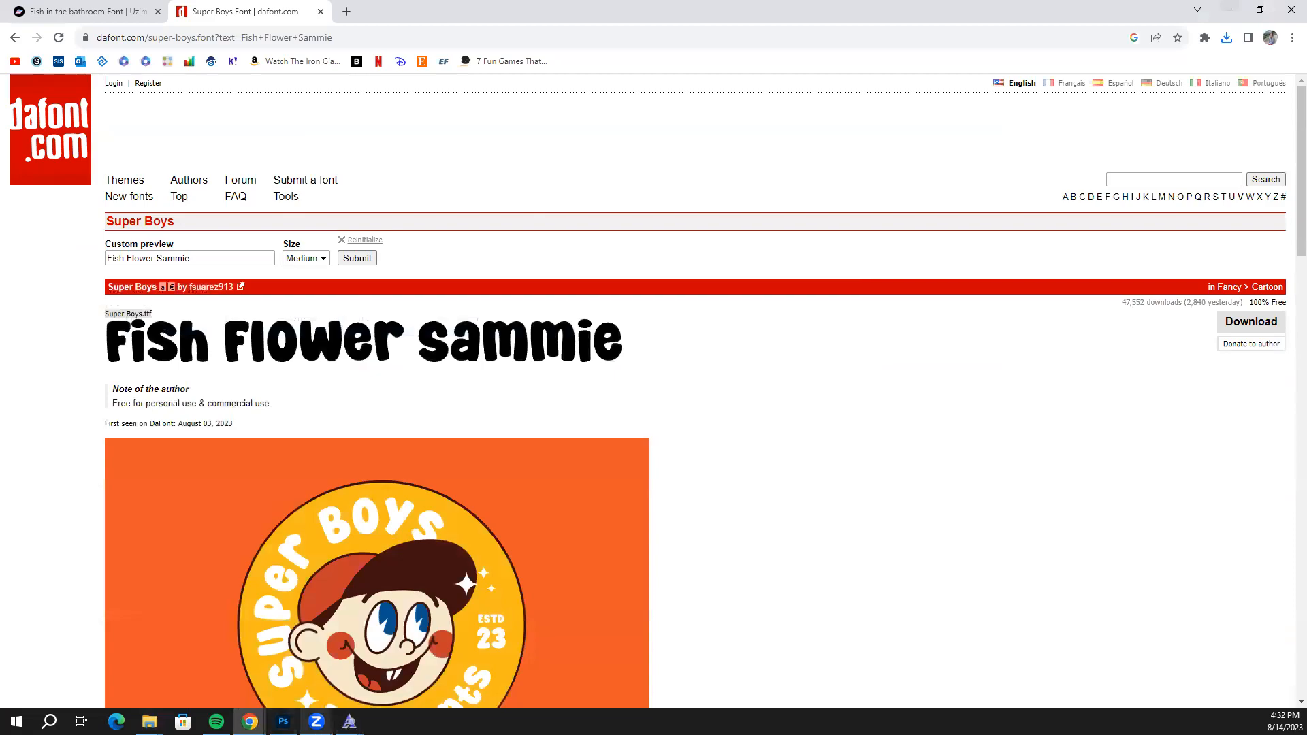
Return to the browser and look over the Fish in the bathroom font page on FontSpace.
left_click(283, 721)
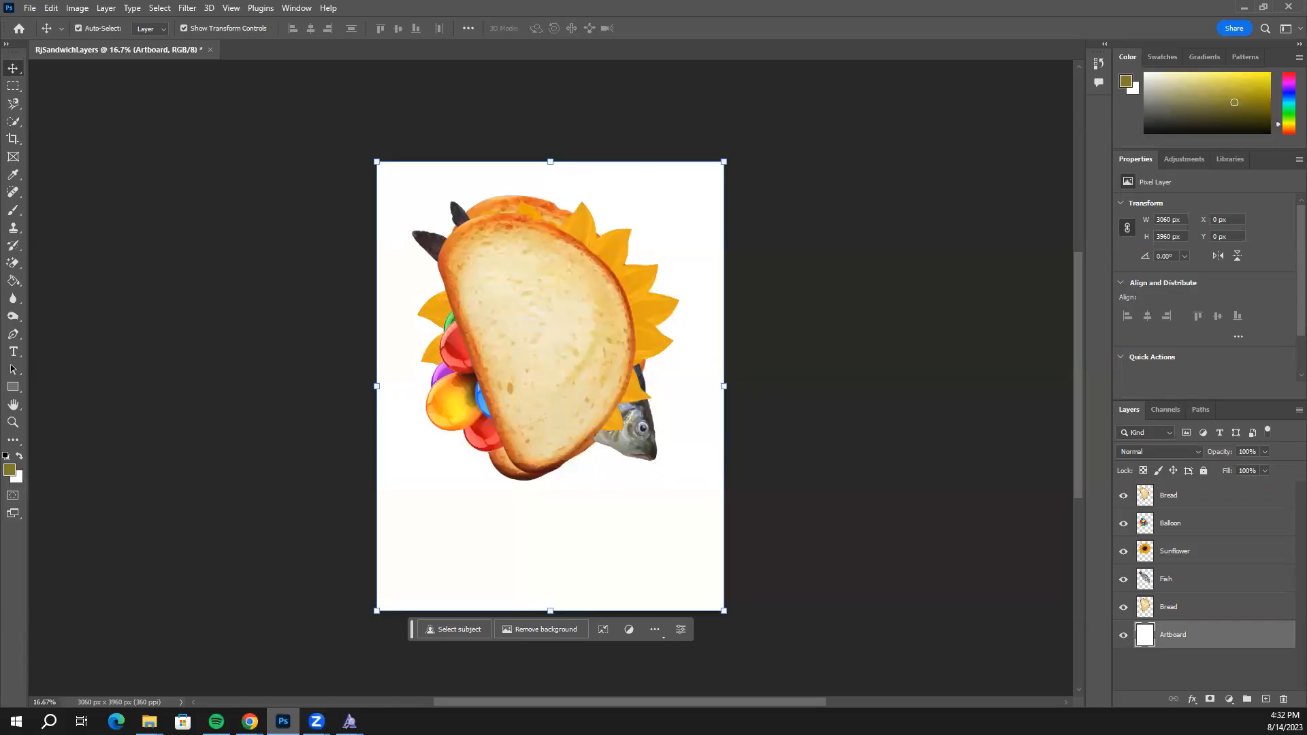
left_click(250, 721)
left_click(81, 10)
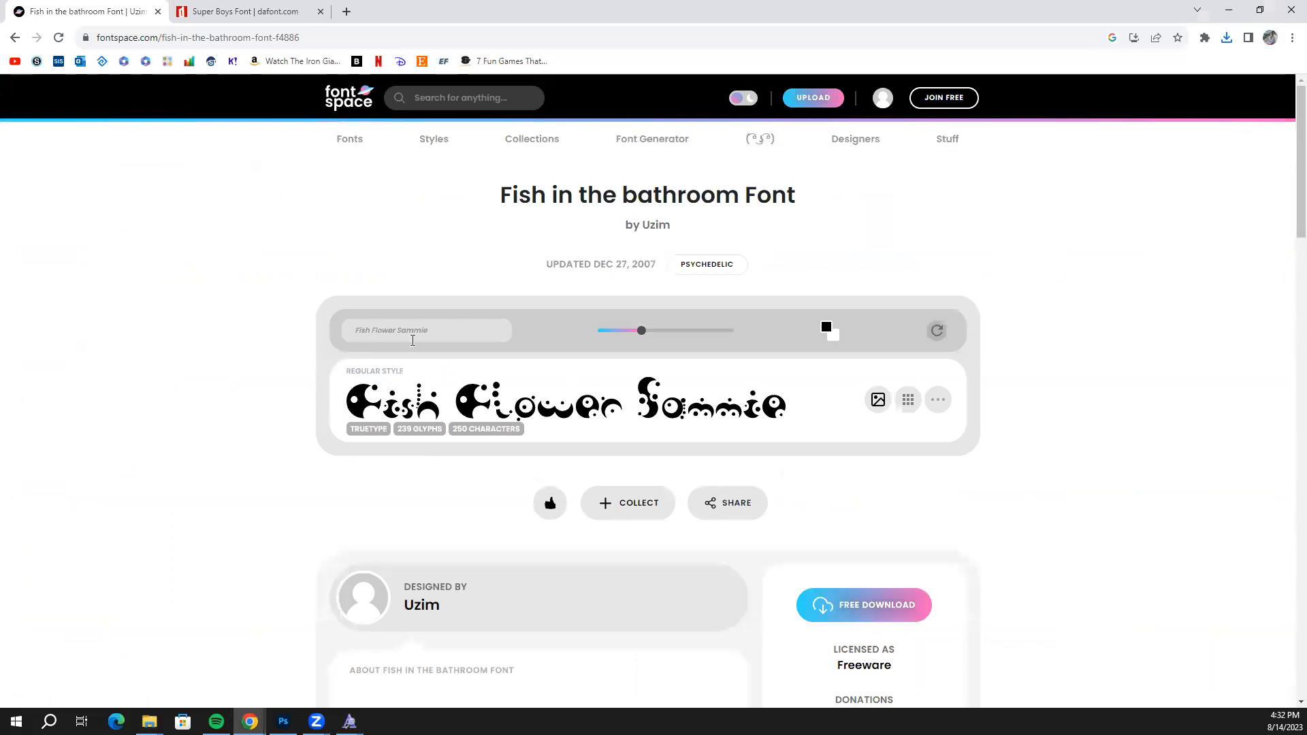
scroll(528, 422, "down", 2)
scroll(527, 418, "up", 2)
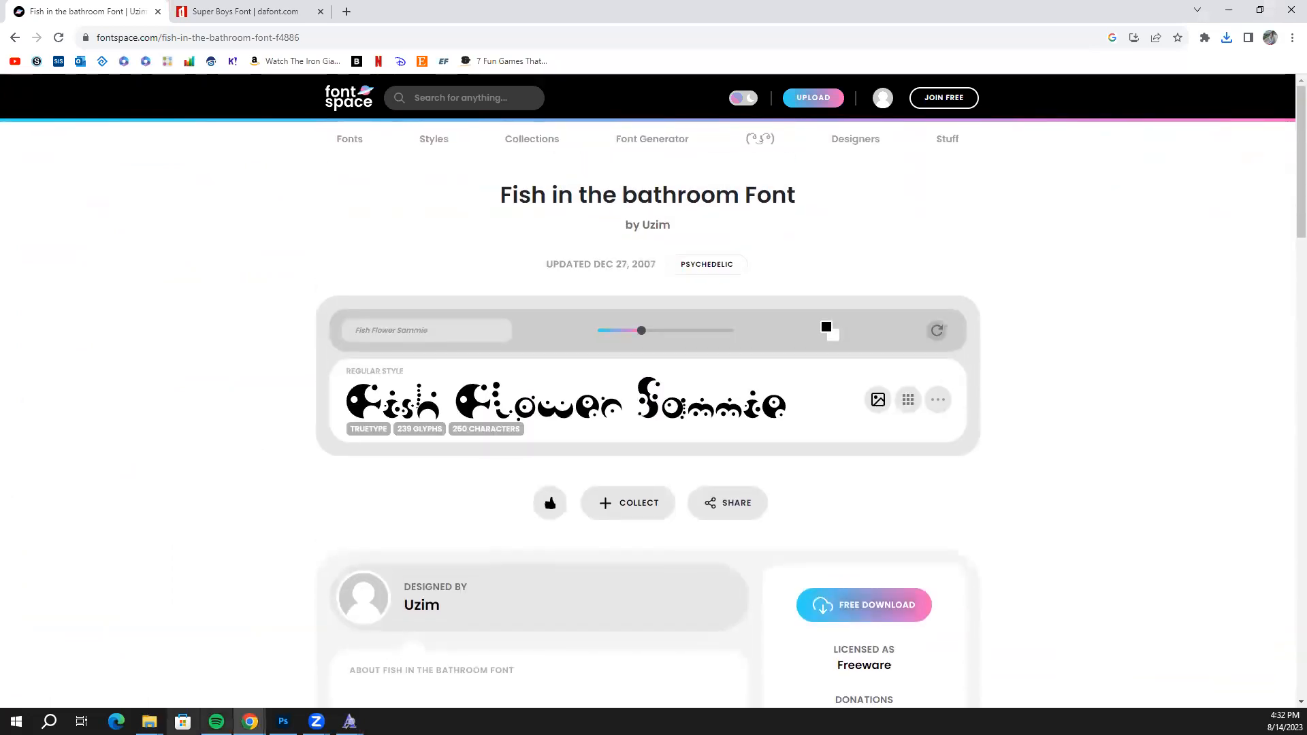
Show the downloaded super_boys and FishInTheBathroom-L803 files in the Downloads folder in File Explorer, and minimize the window.
left_click(149, 721)
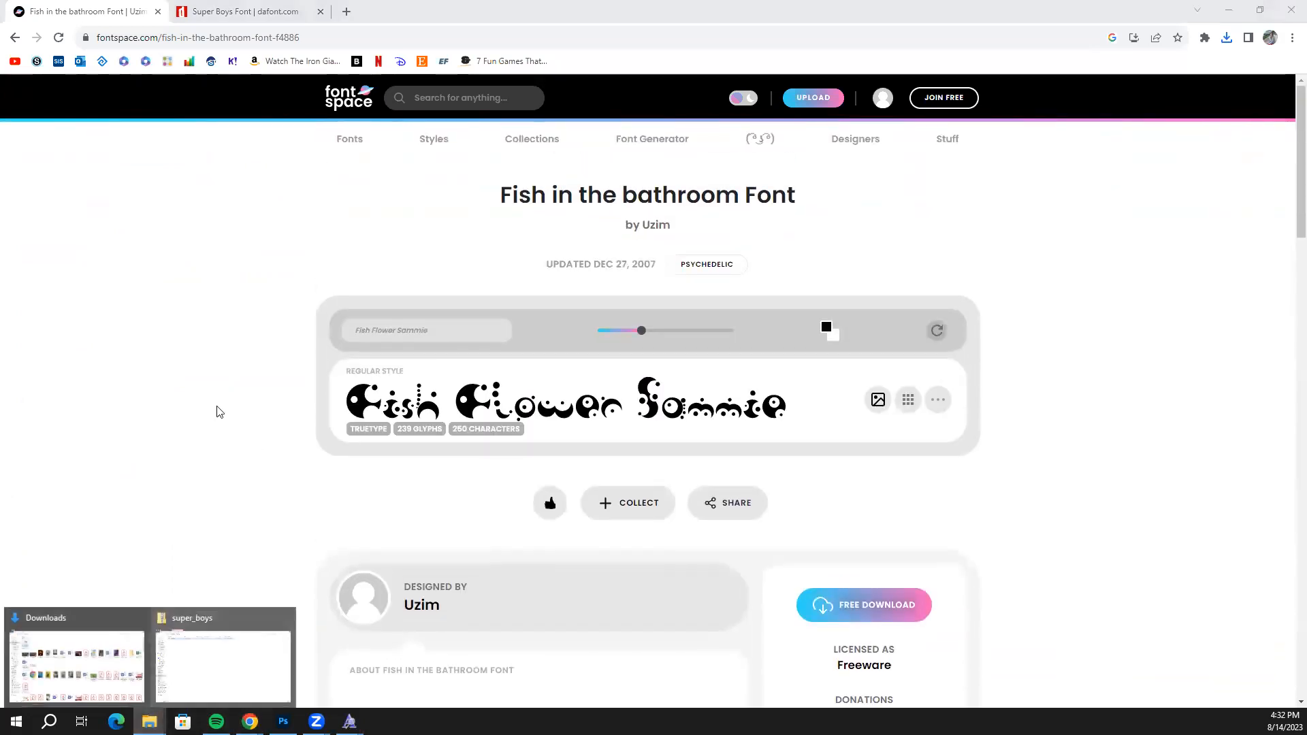
left_click(204, 677)
left_click(153, 45)
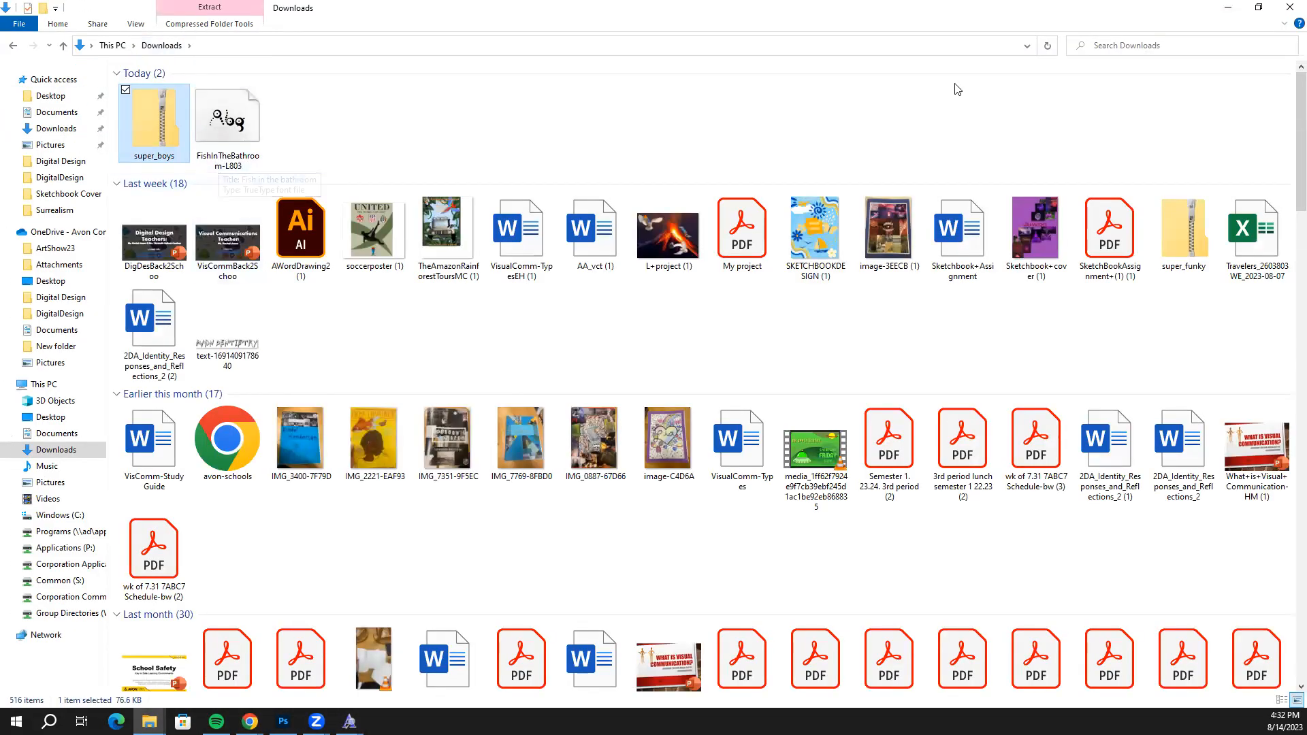
left_click(1232, 6)
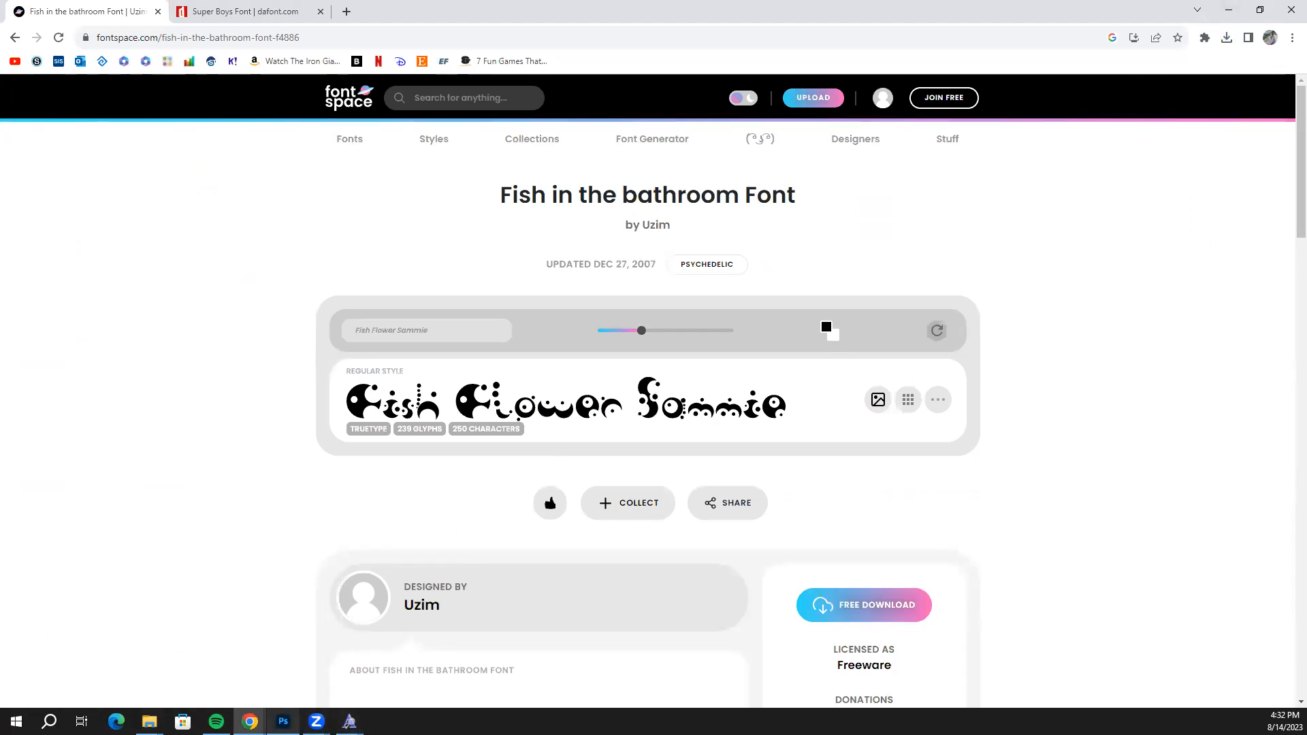
Switch to Photoshop and draw a horizontal text box across the blank area below the sandwich.
left_click(284, 721)
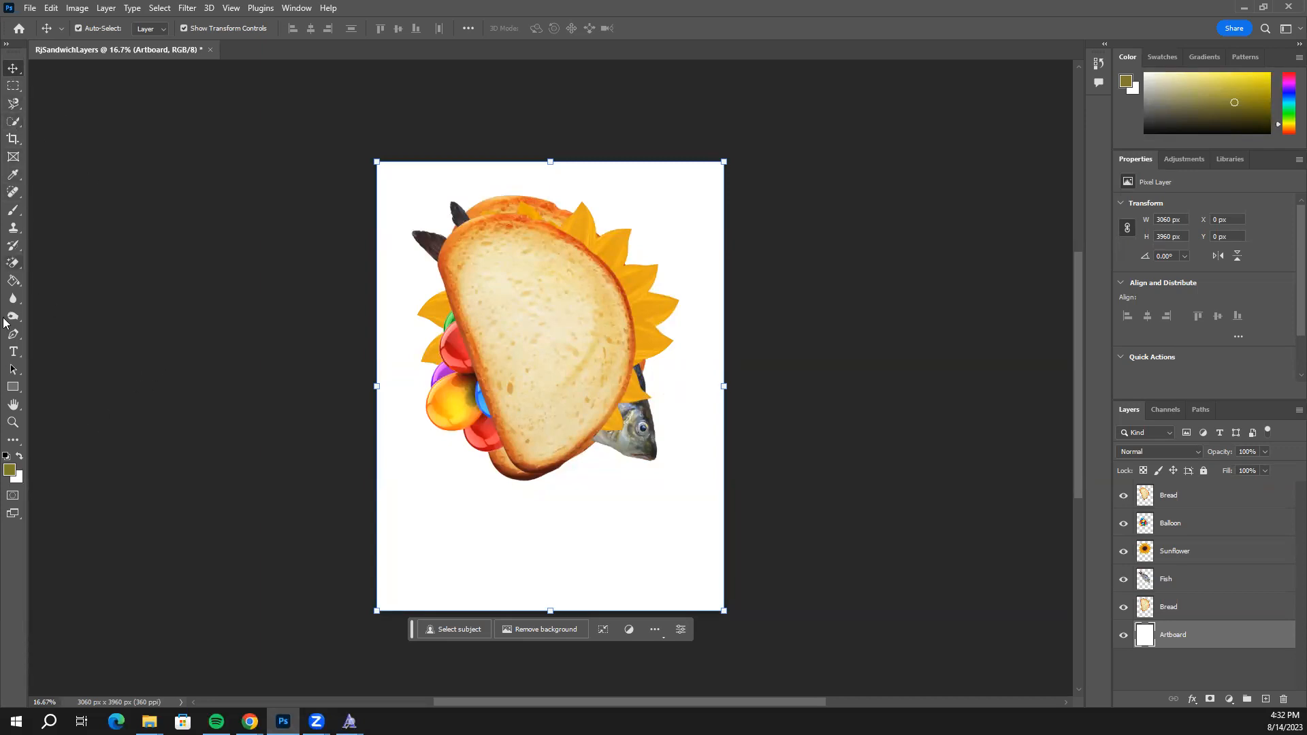
left_click(13, 352)
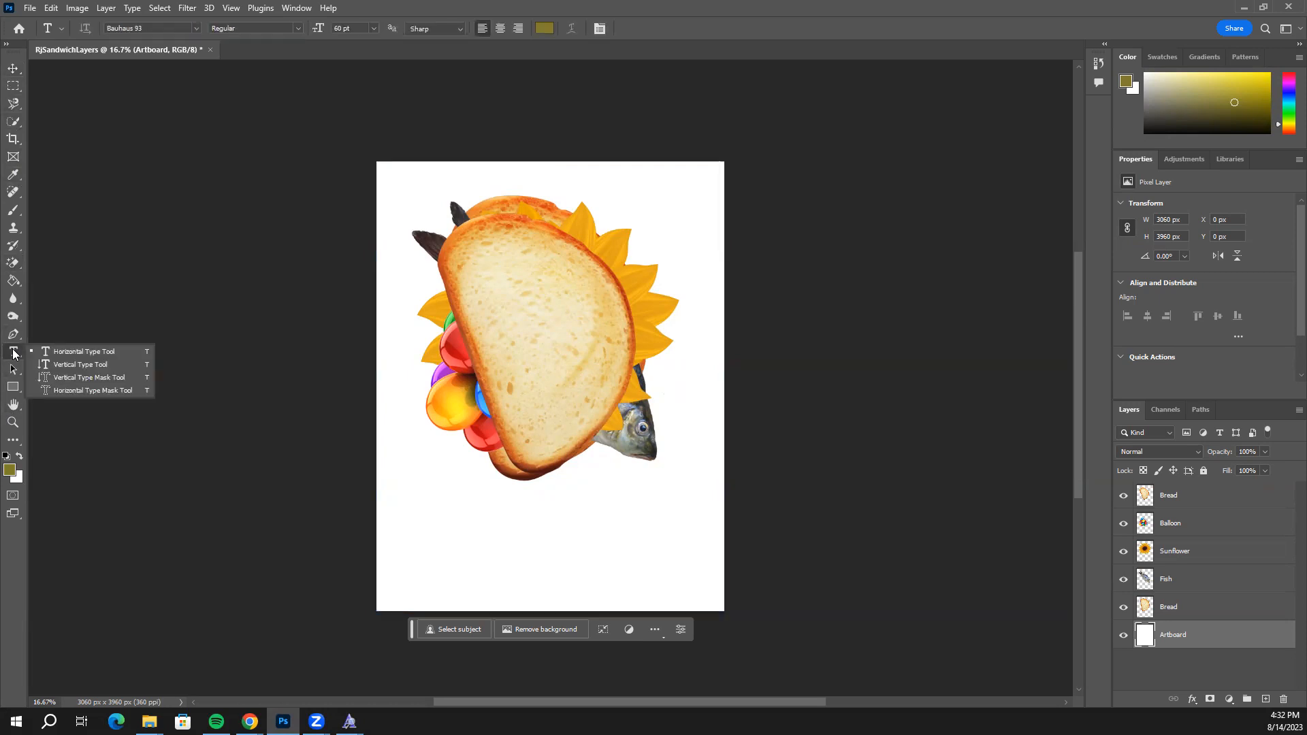
left_click(82, 353)
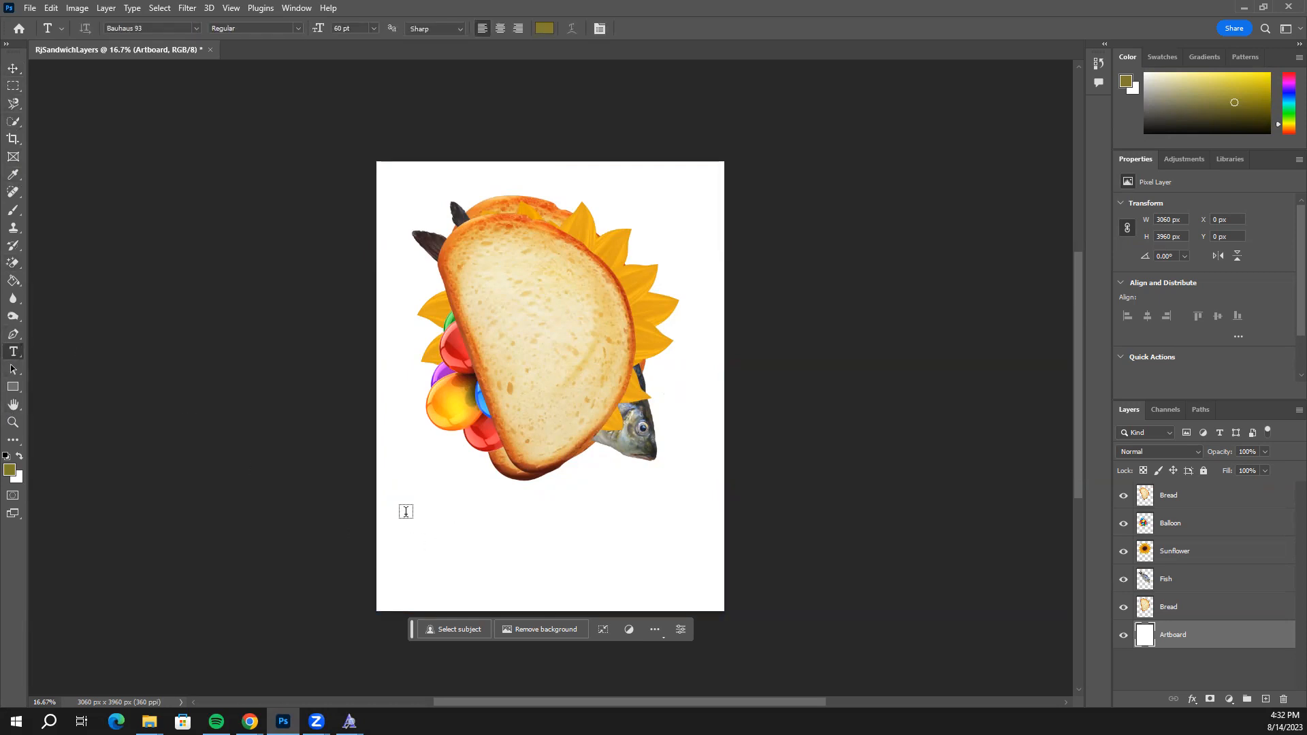
left_click_drag(406, 512, 700, 591)
left_click(547, 569)
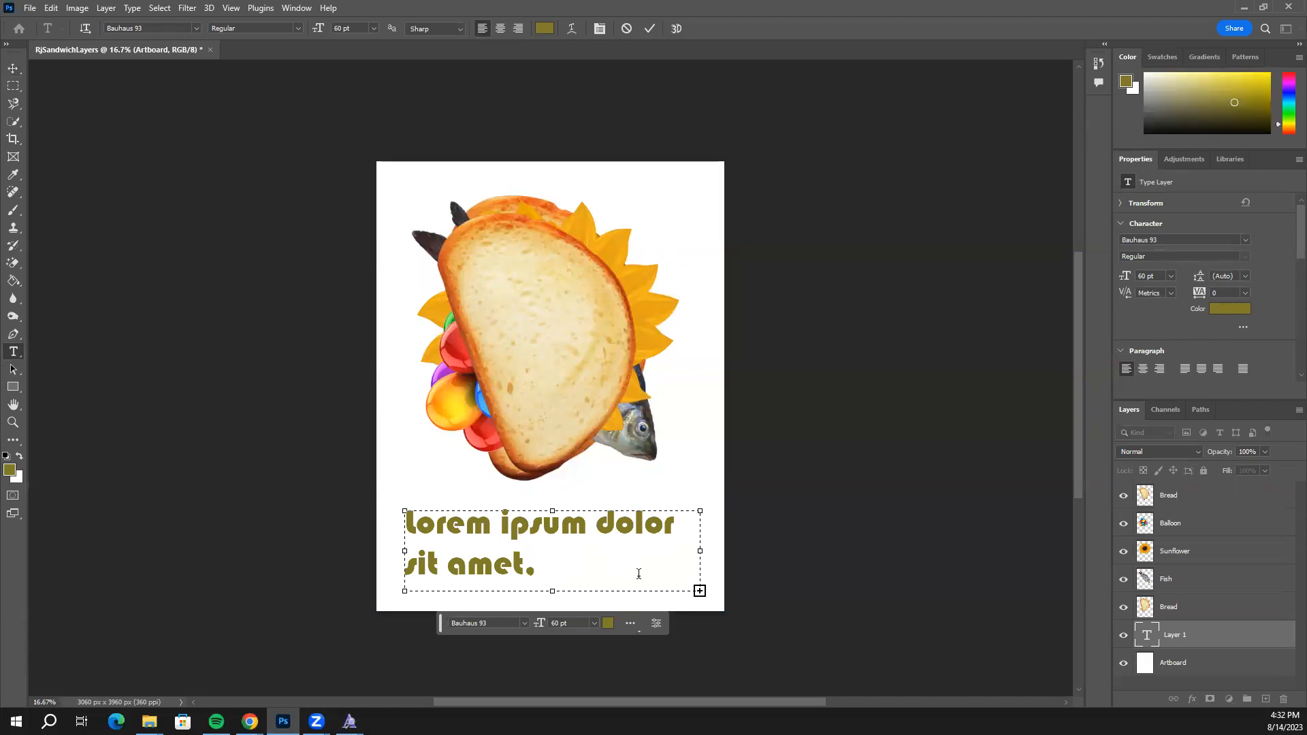
Clear the placeholder text from the new text box and enter "Fish" instead.
left_click_drag(545, 568, 429, 542)
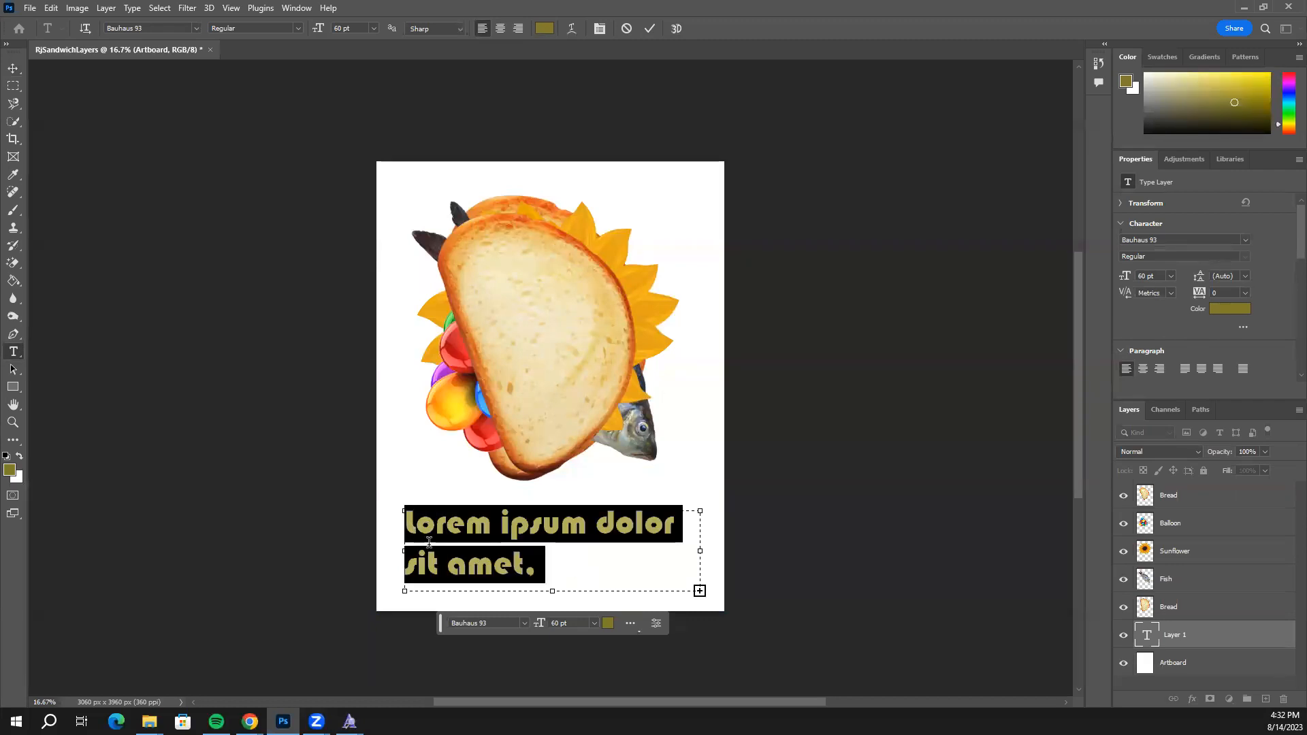
type("consectetur adipiscing elit, sed")
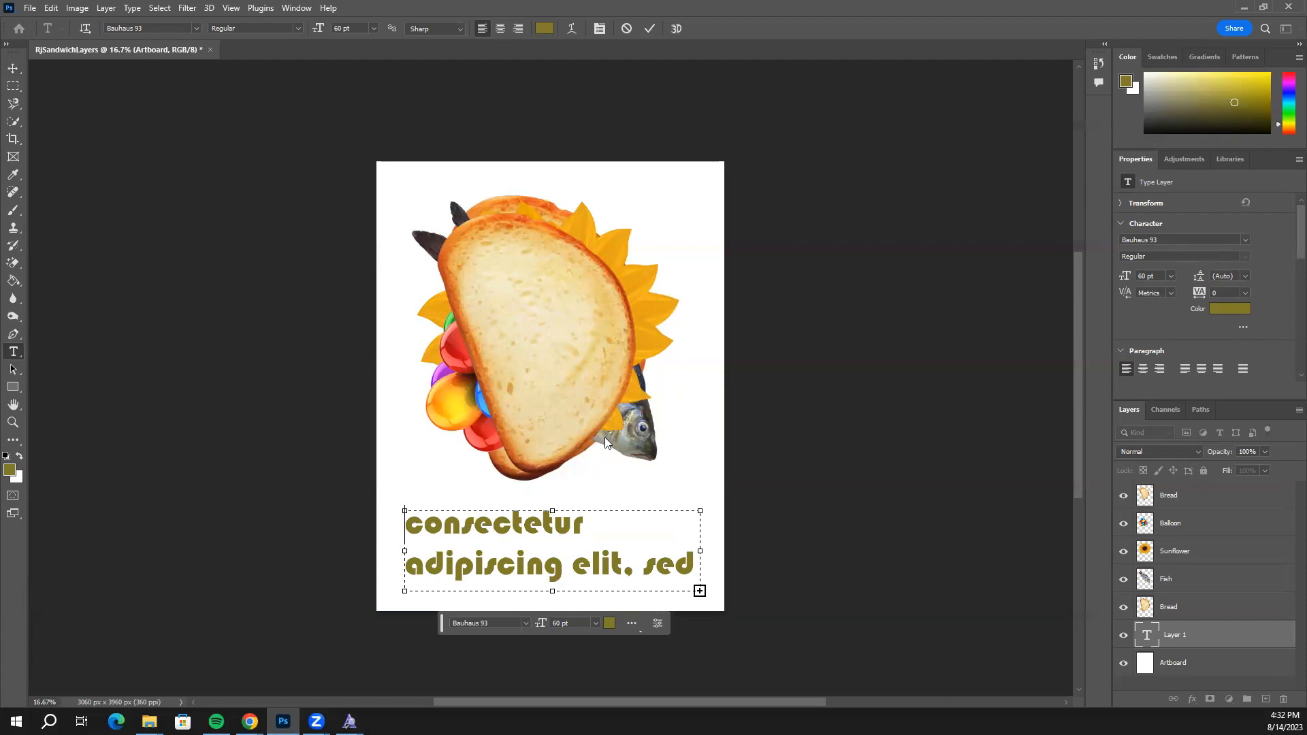
left_click_drag(416, 532, 693, 577)
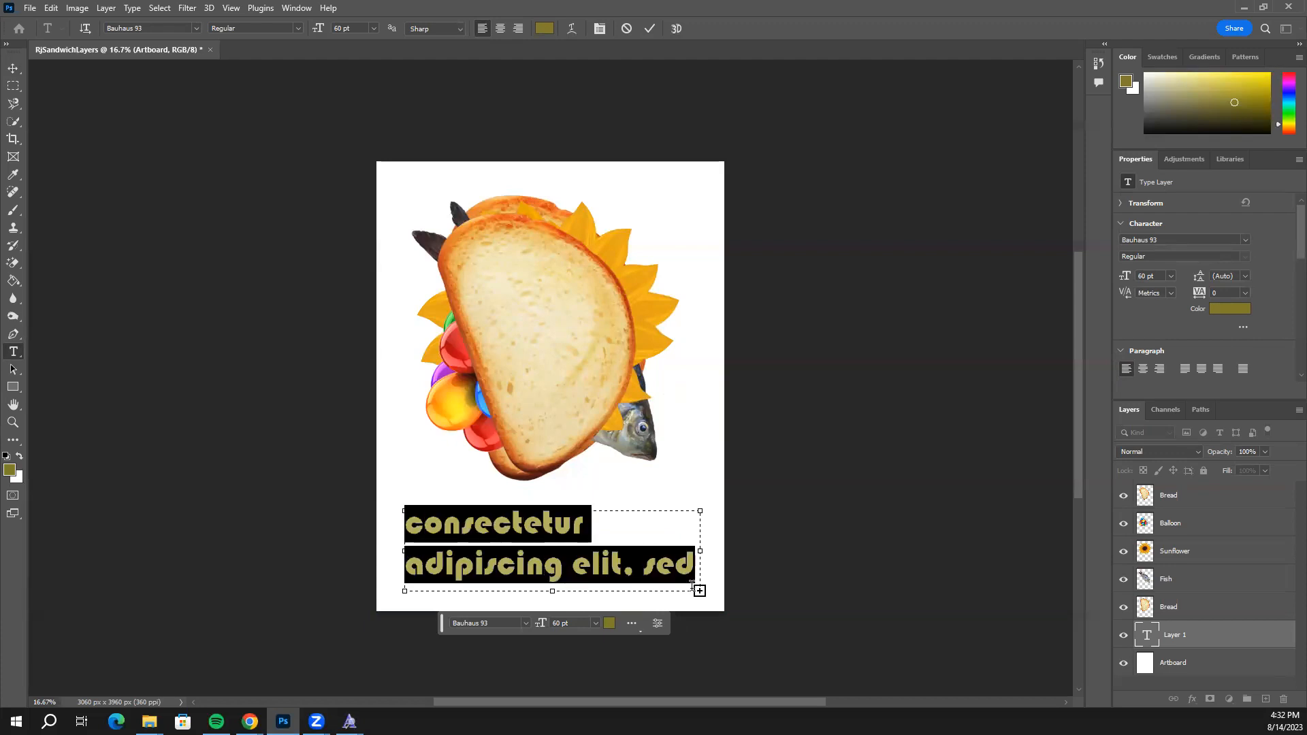
type("consectetur adipiscing elit, sed do eiusmod tempor incididunt")
left_click_drag(417, 528, 484, 524)
type("ut labore et dolore magna")
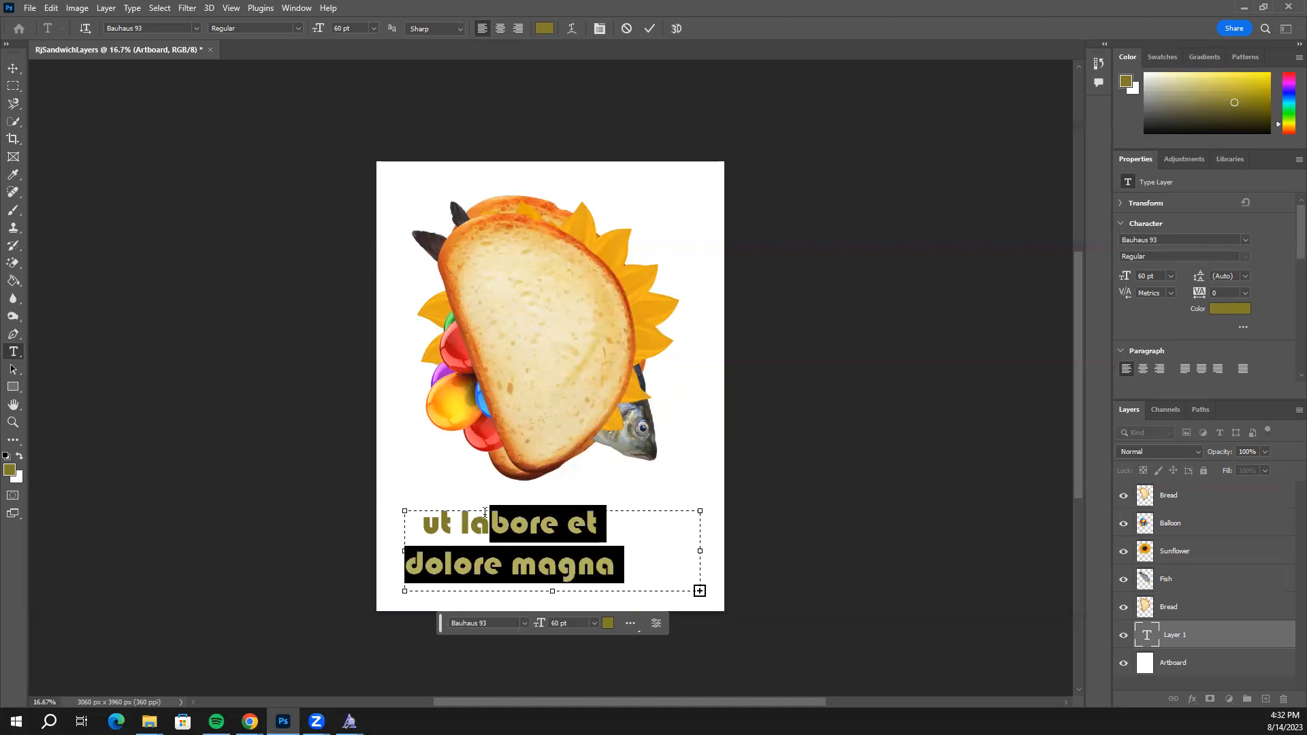
type("aliqua. Quis ipsum suspendisse")
key("BackSpace")
key("BackSpace")
key("BackSpace")
key("BackSpace")
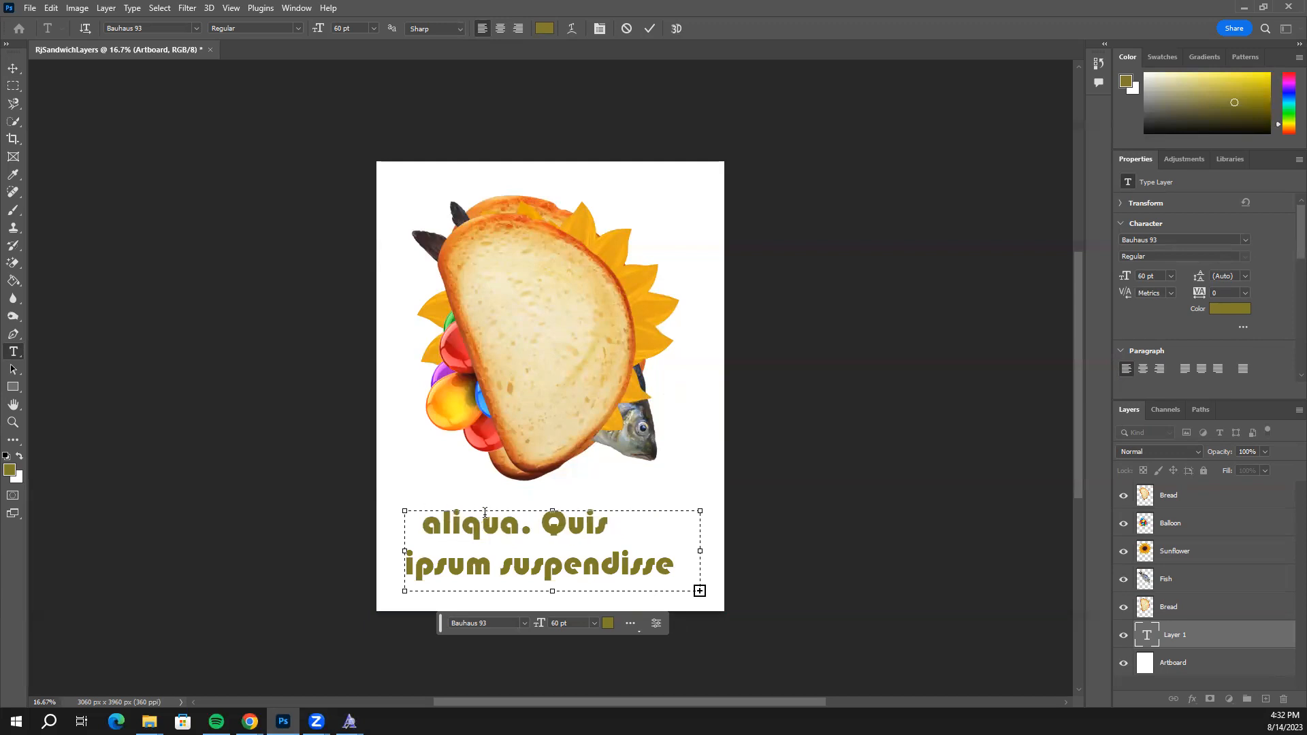
mouse_move(422, 527)
left_mouse_down()
mouse_move(599, 526)
mouse_move(710, 564)
mouse_move(408, 524)
left_mouse_up()
type("ultrices gravida. Risus commodo")
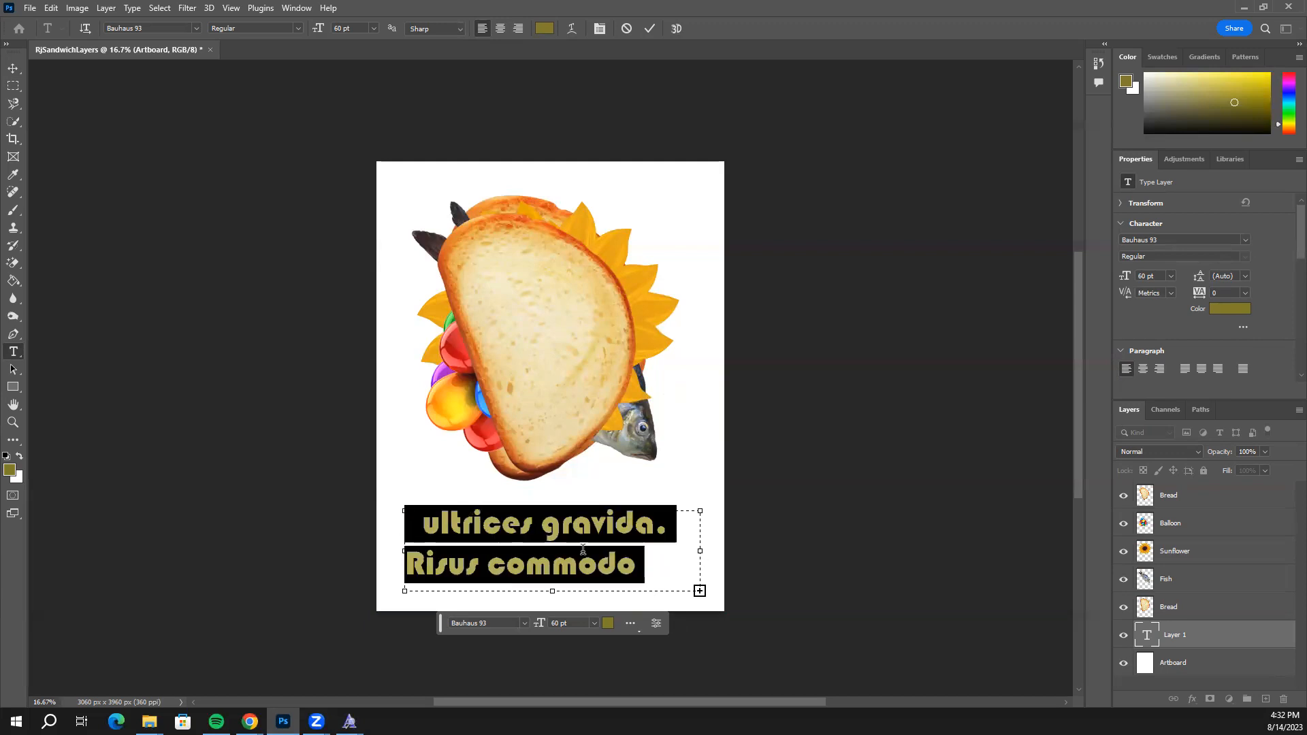
type("viverra maecenas accumsan lacus vel")
mouse_move(652, 565)
left_mouse_down()
mouse_move(517, 566)
mouse_move(398, 526)
left_mouse_up()
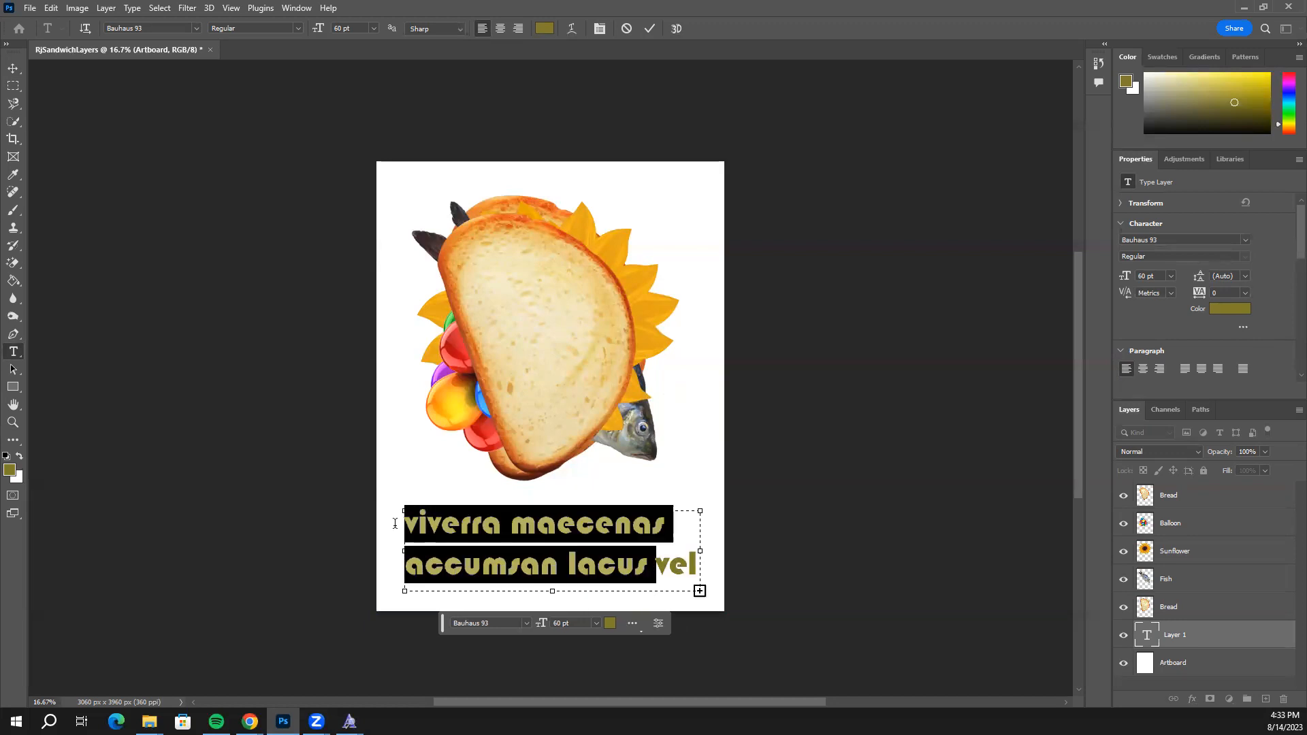
key("BackSpace")
left_click_drag(591, 528, 405, 526)
type("ve")
key("BackSpace")
key("BackSpace")
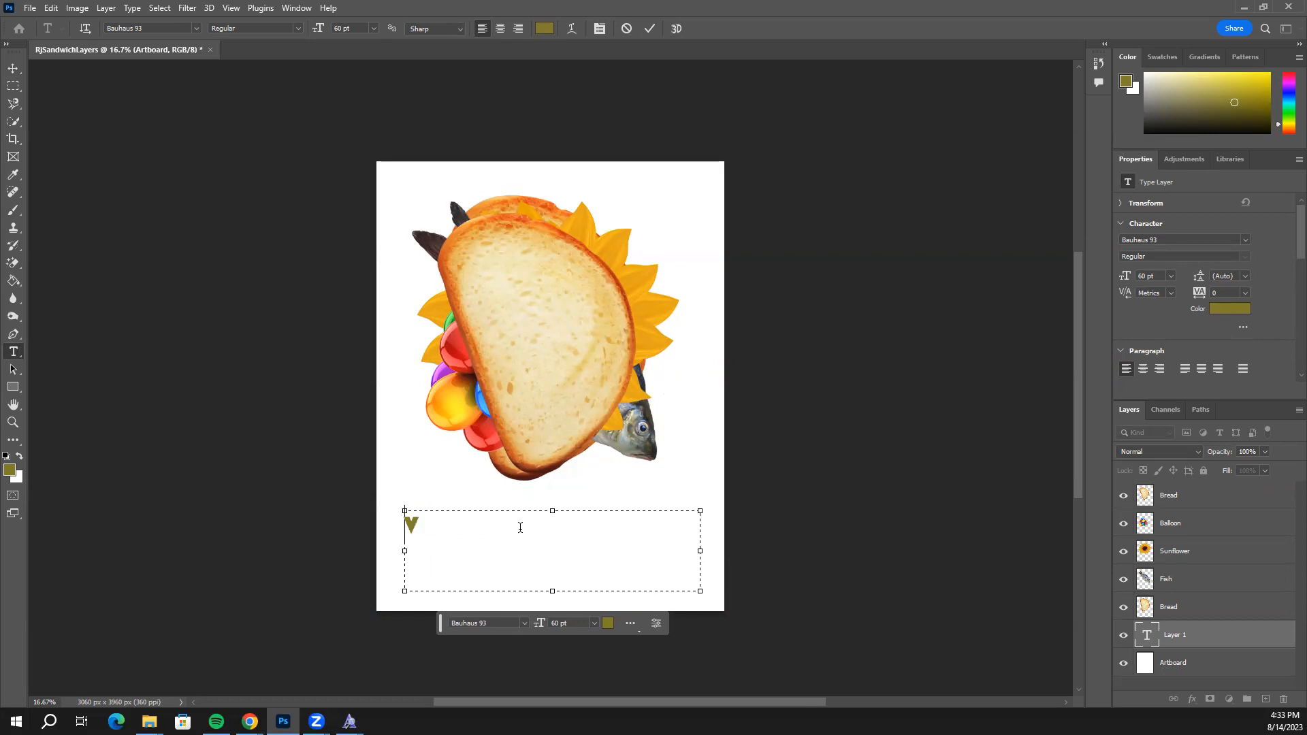
type("Fish")
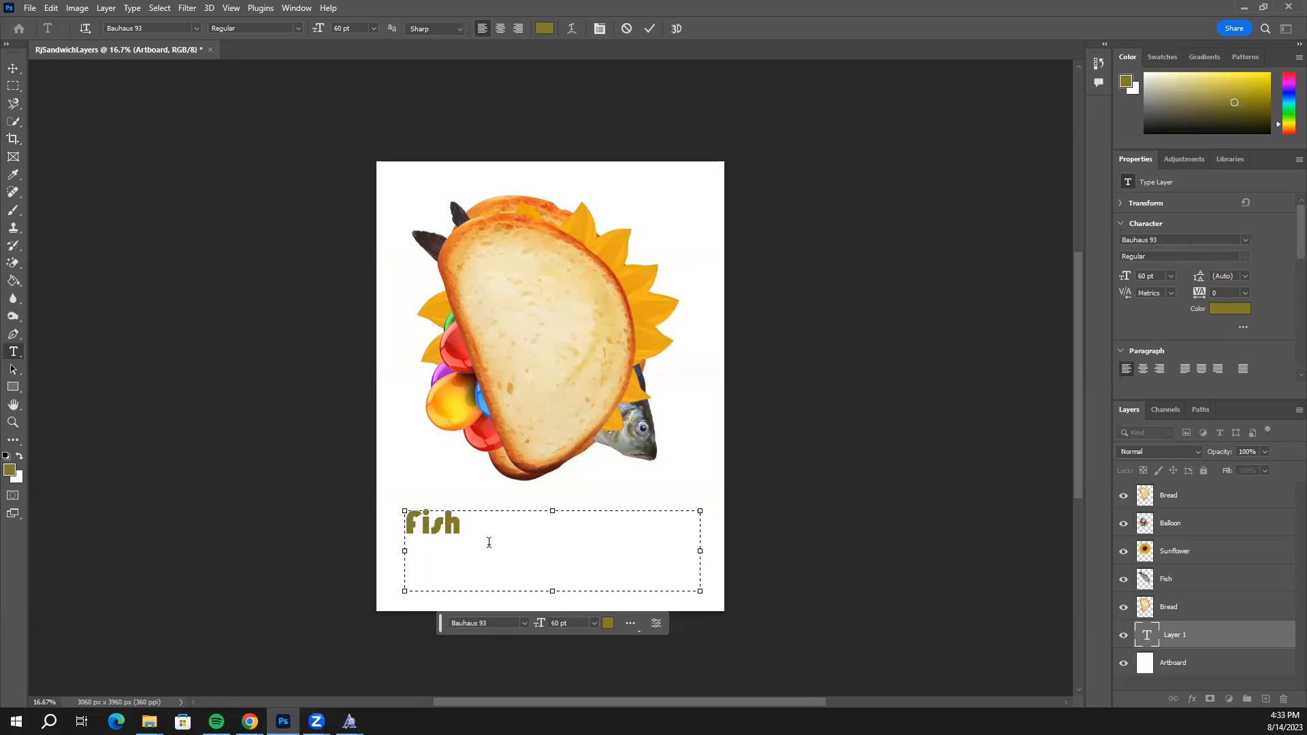
Try font sizes of 300 pt and 72 pt on the word "Fish" and set it back to 60 pt.
left_click_drag(482, 529, 401, 528)
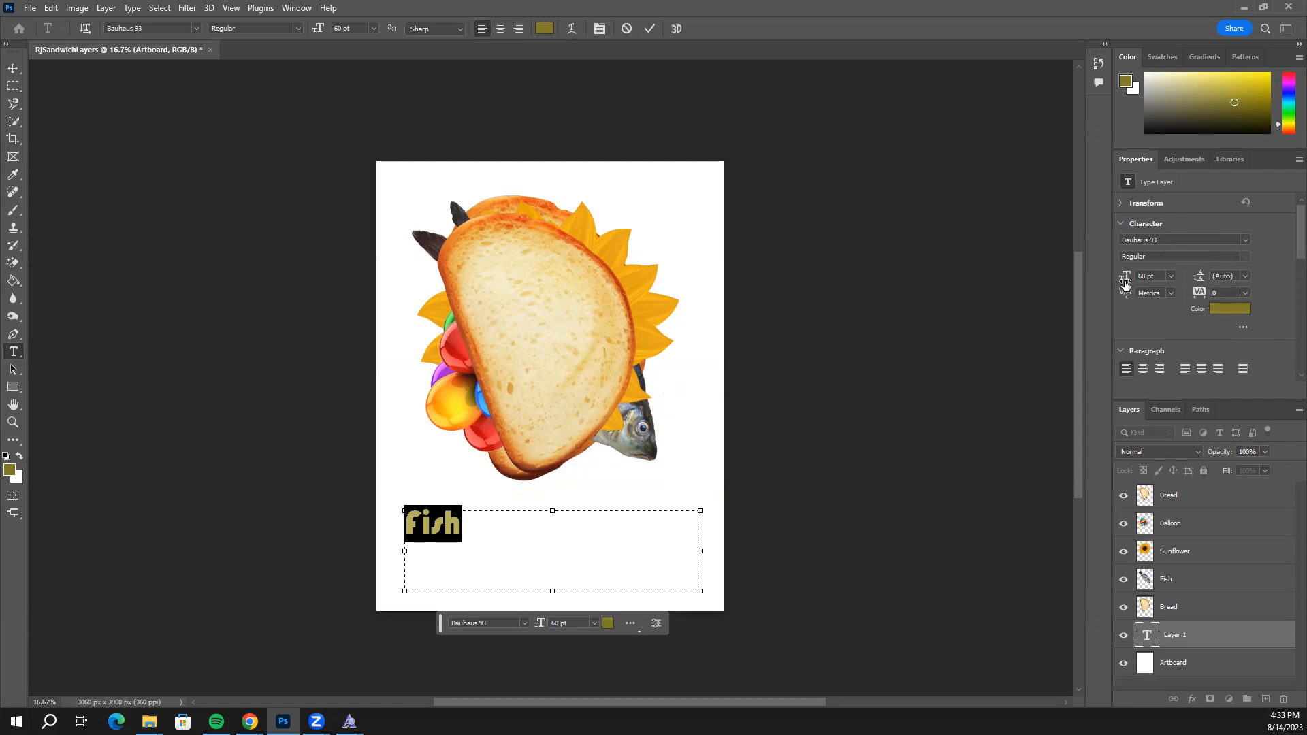
left_click(1173, 276)
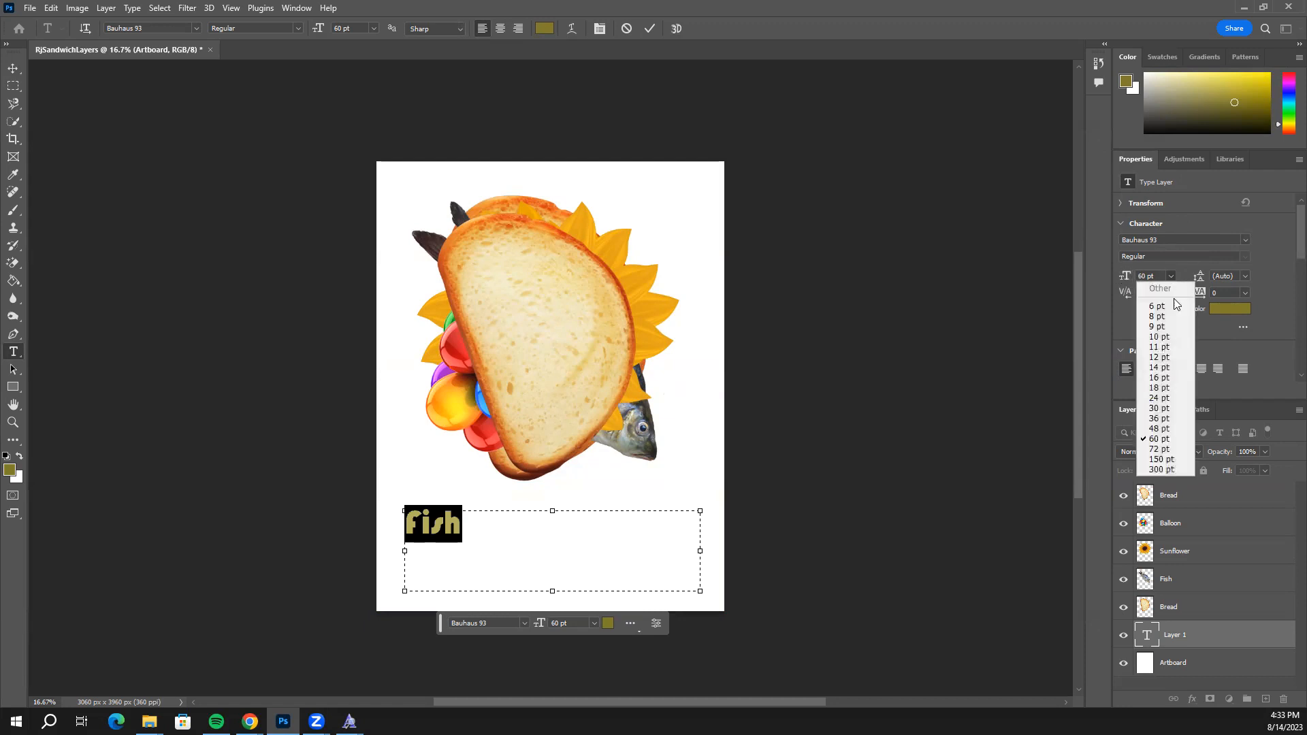
left_click(1168, 470)
left_click(1172, 276)
left_click(1172, 449)
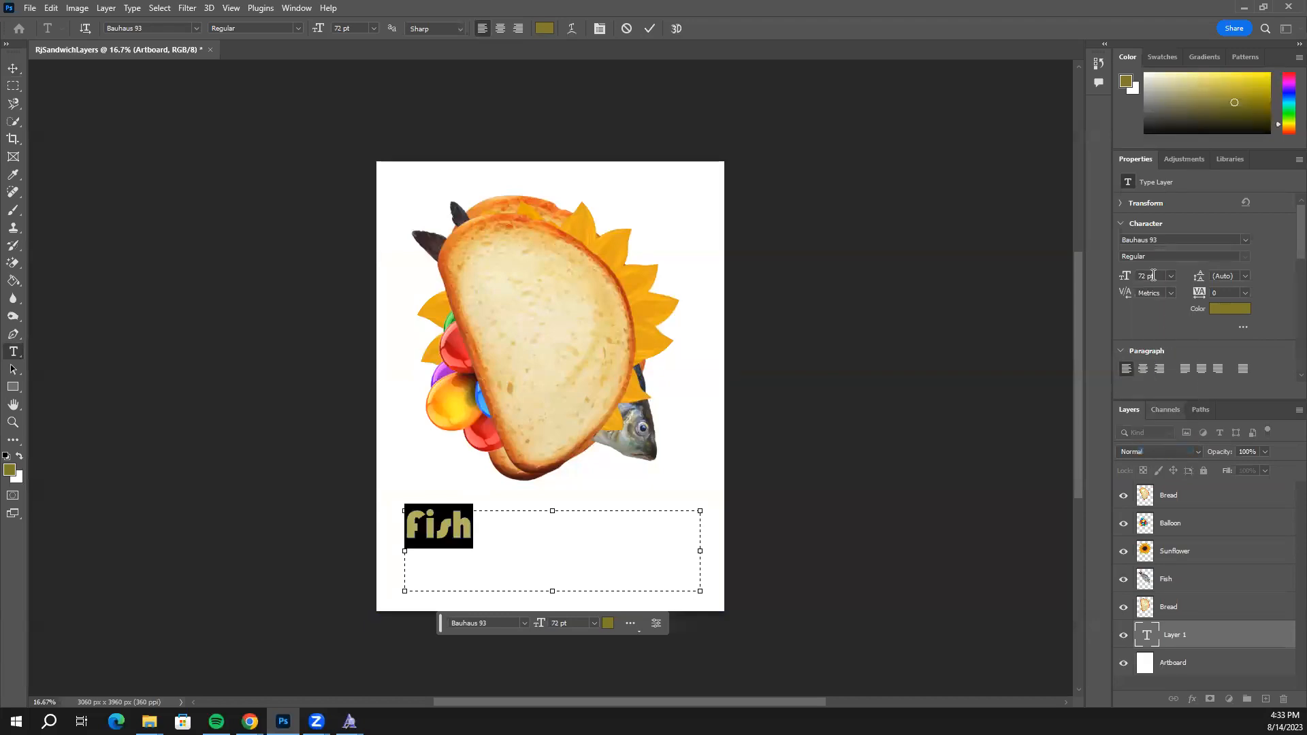
left_click(1171, 276)
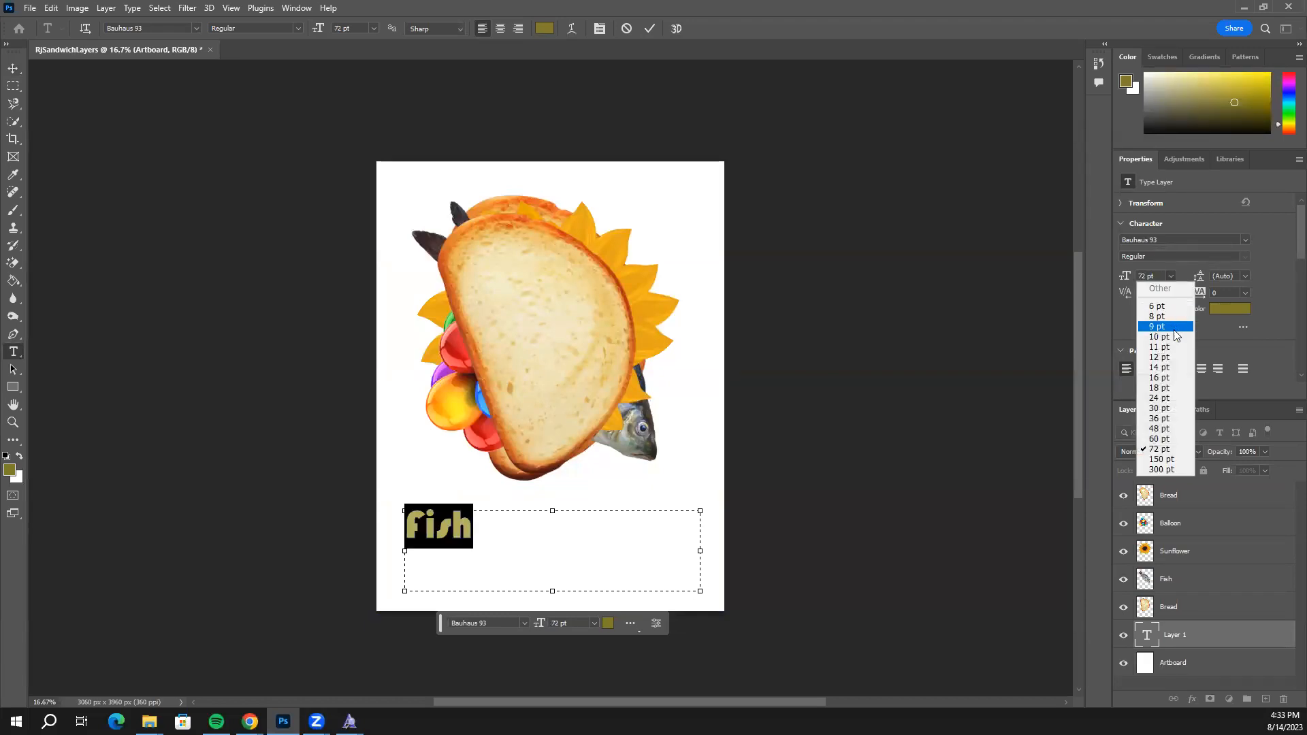
left_click(1172, 439)
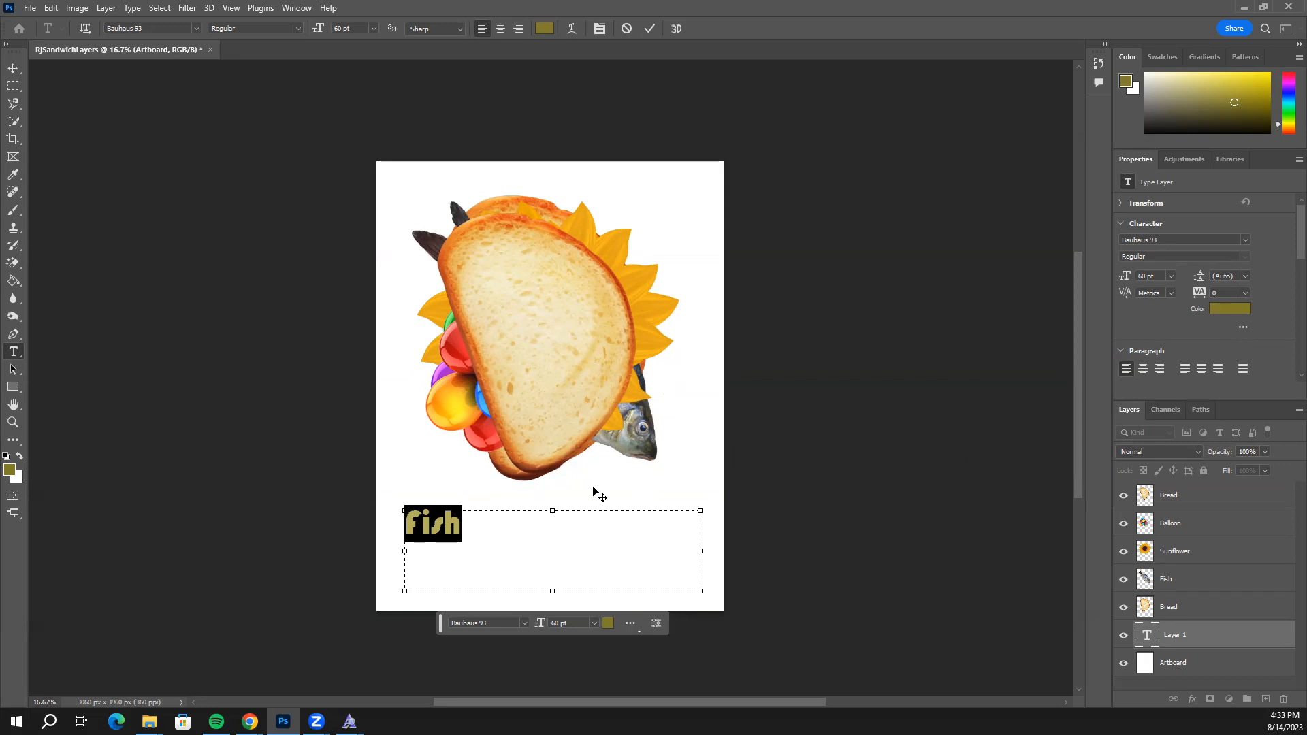
Replace the word in the text box with the full title "Fish Flower Sammie".
left_click(520, 550)
key("BackSpace")
key("BackSpace")
key("BackSpace")
key("BackSpace")
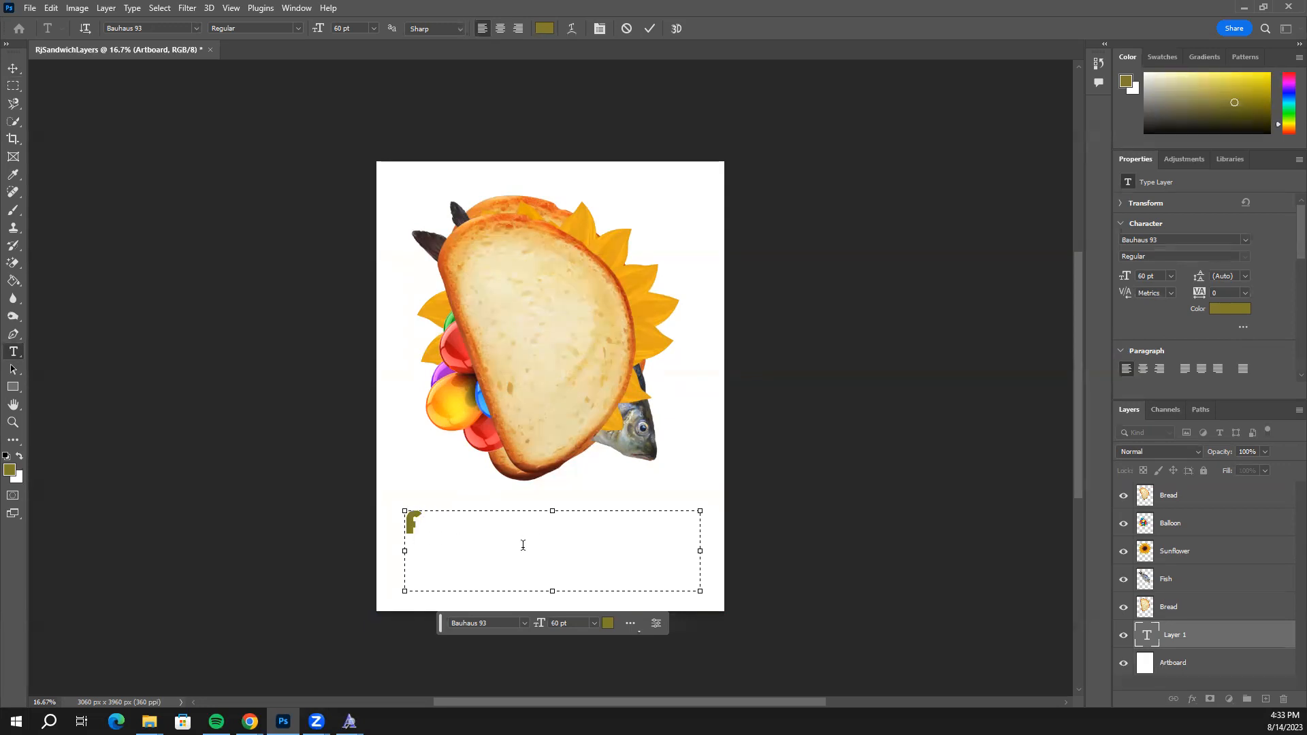
type("Fish Fllower")
key("BackSpace")
key("BackSpace")
key("BackSpace")
key("BackSpace")
key("BackSpace")
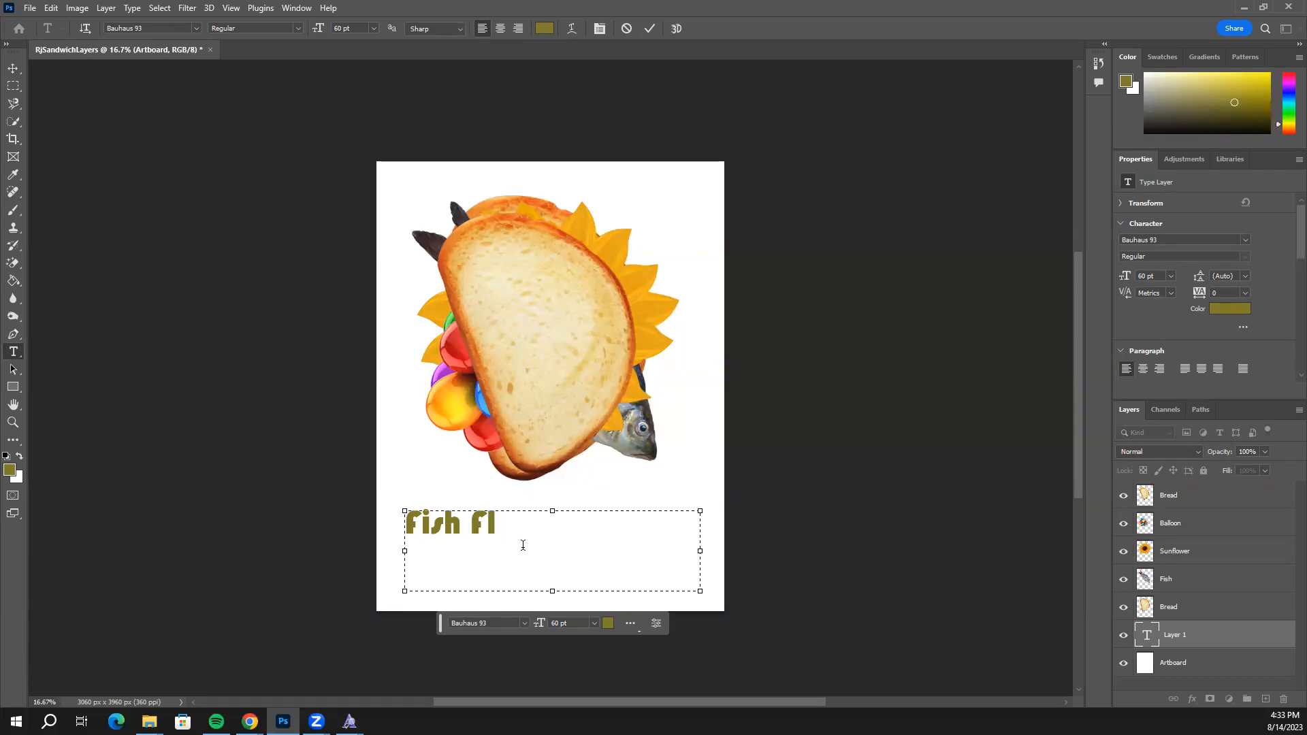
type("ower Sammie")
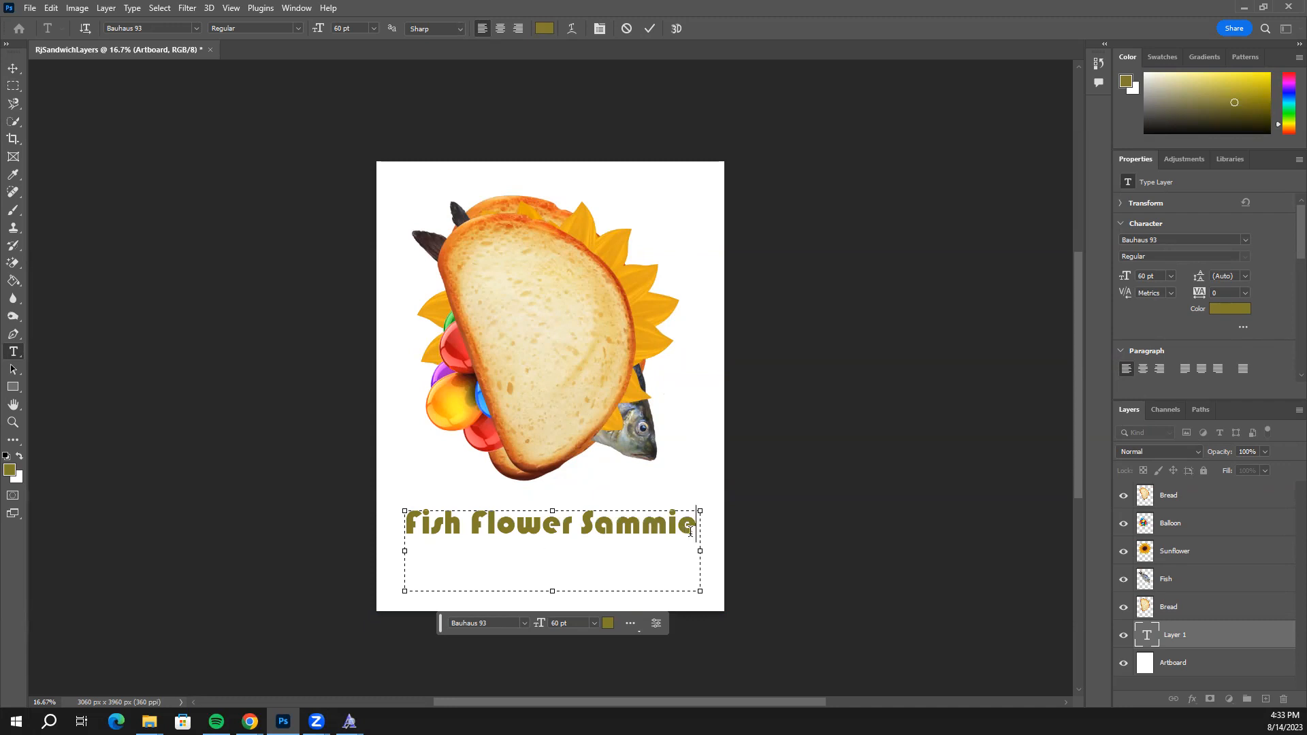
Set the font of the whole "Fish Flower Sammie" title to Fish in the bathroom.
left_click_drag(695, 529, 387, 520)
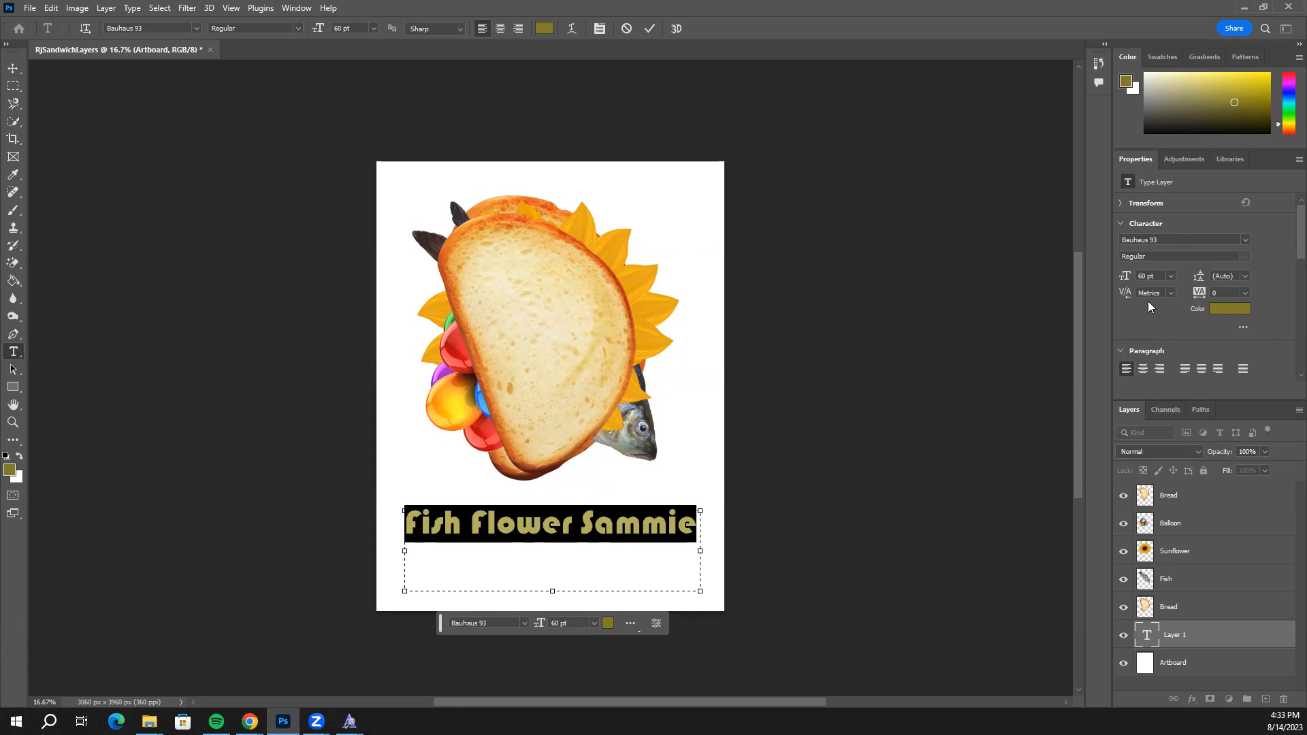
left_click(1246, 241)
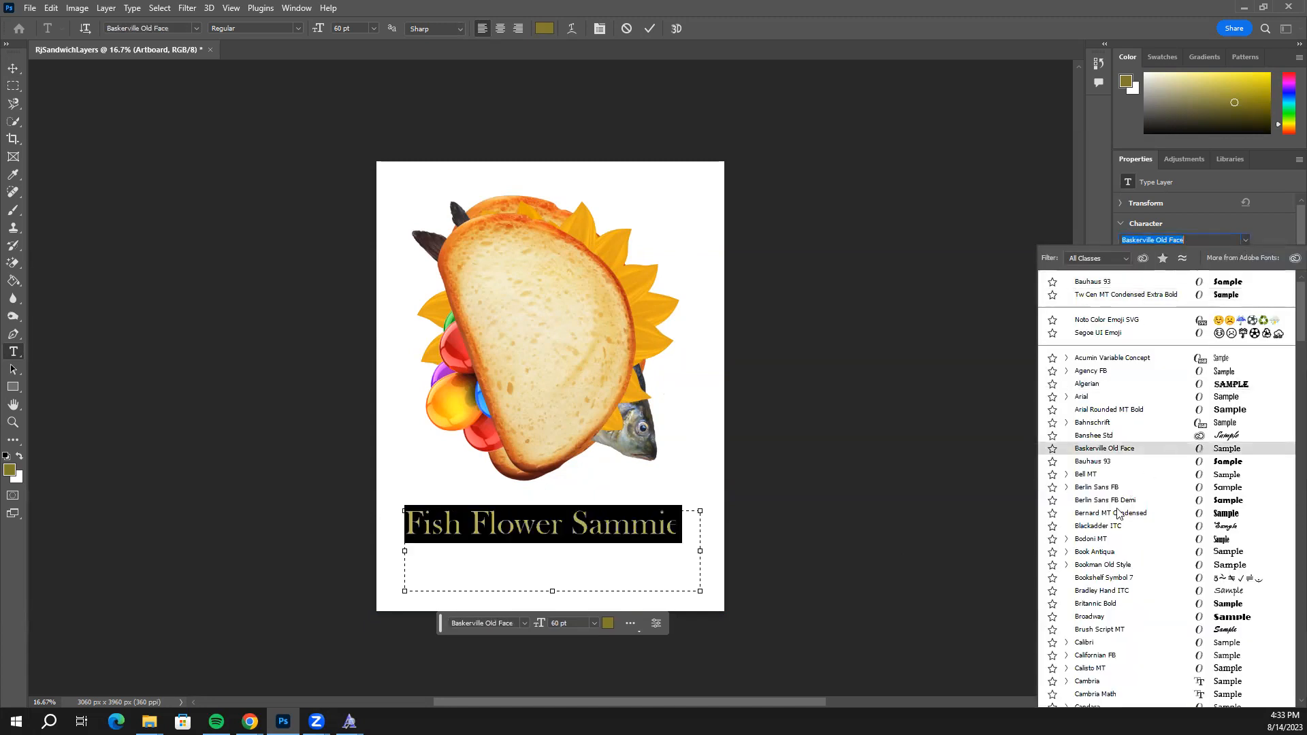
scroll(1116, 515, "down", 5)
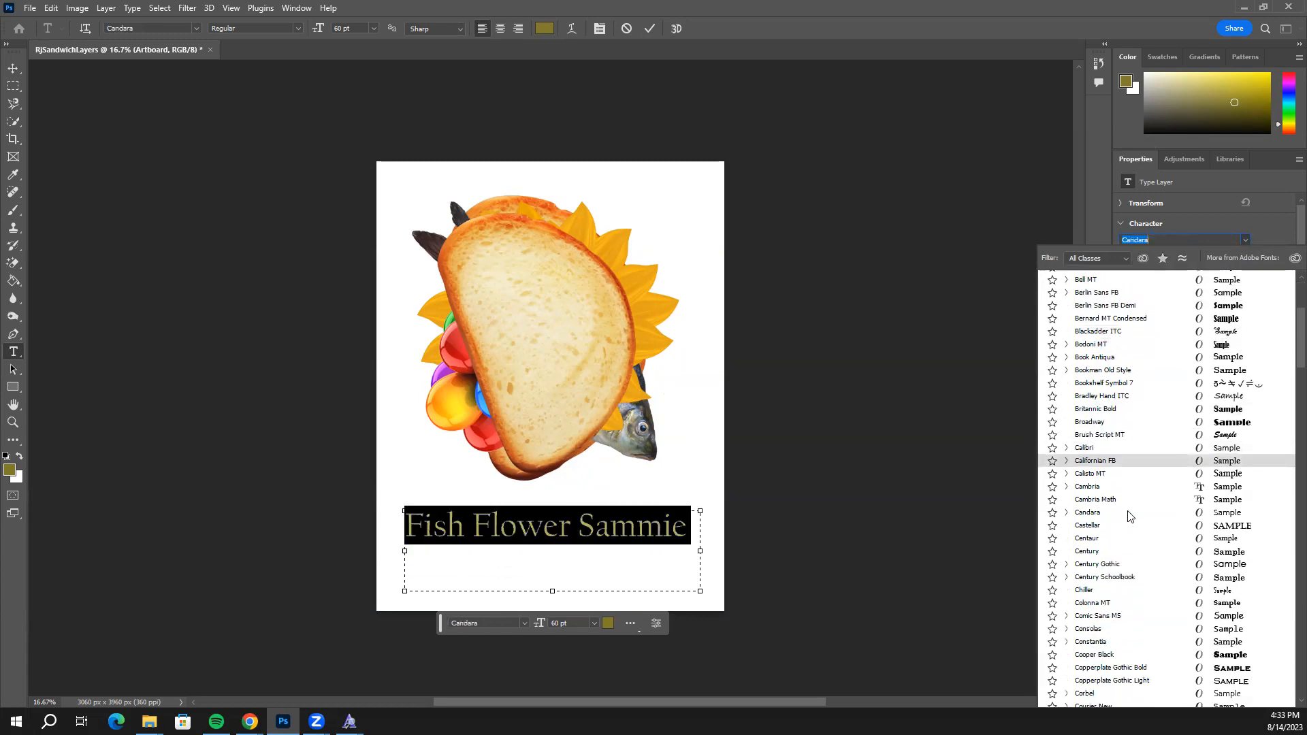
scroll(1129, 516, "down", 9)
scroll(1130, 516, "down", 1)
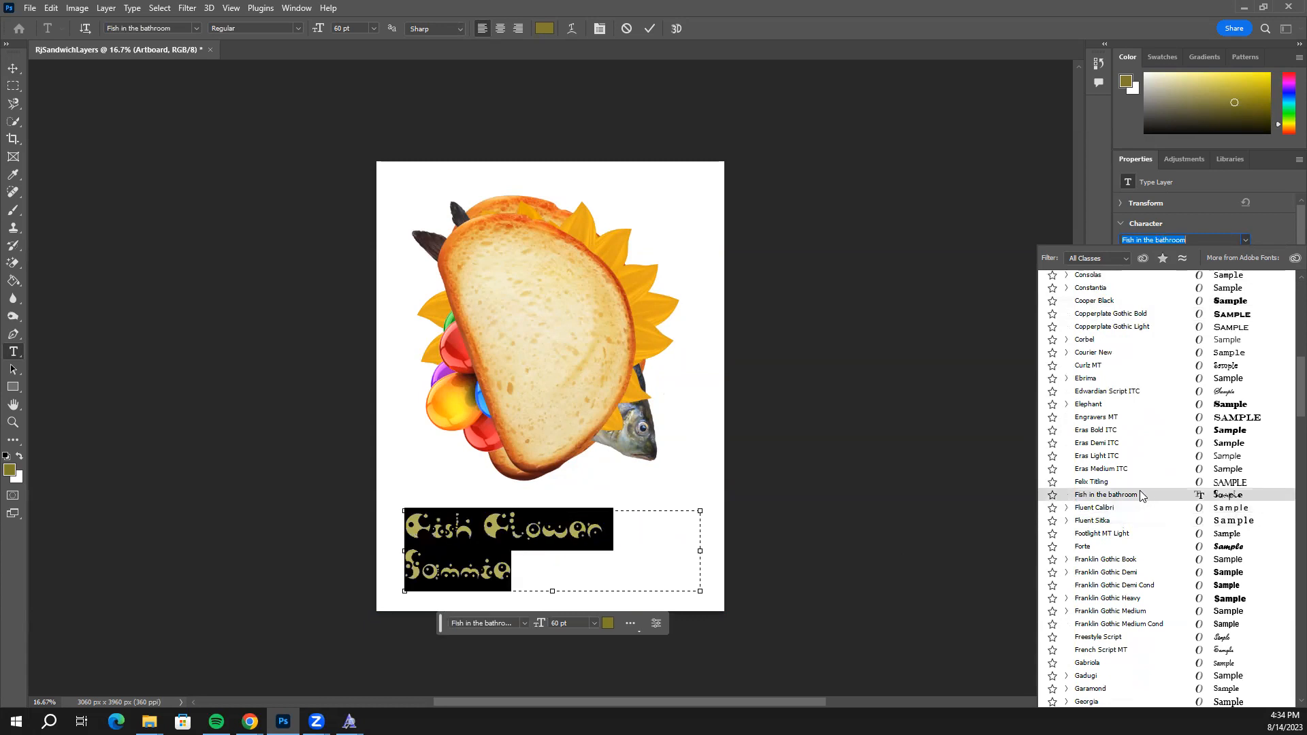
left_click(1239, 499)
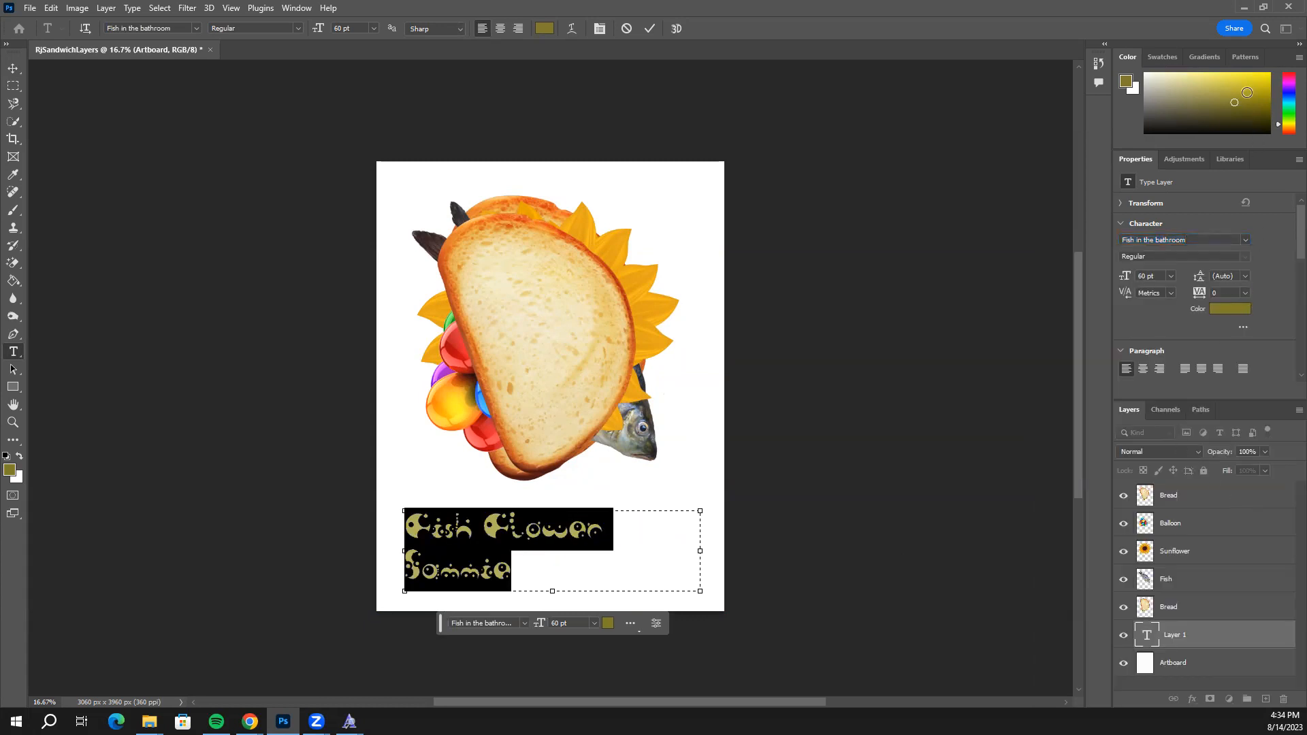
Change the title's text color to dark green, hex 18422e.
left_click_drag(1236, 105, 1244, 123)
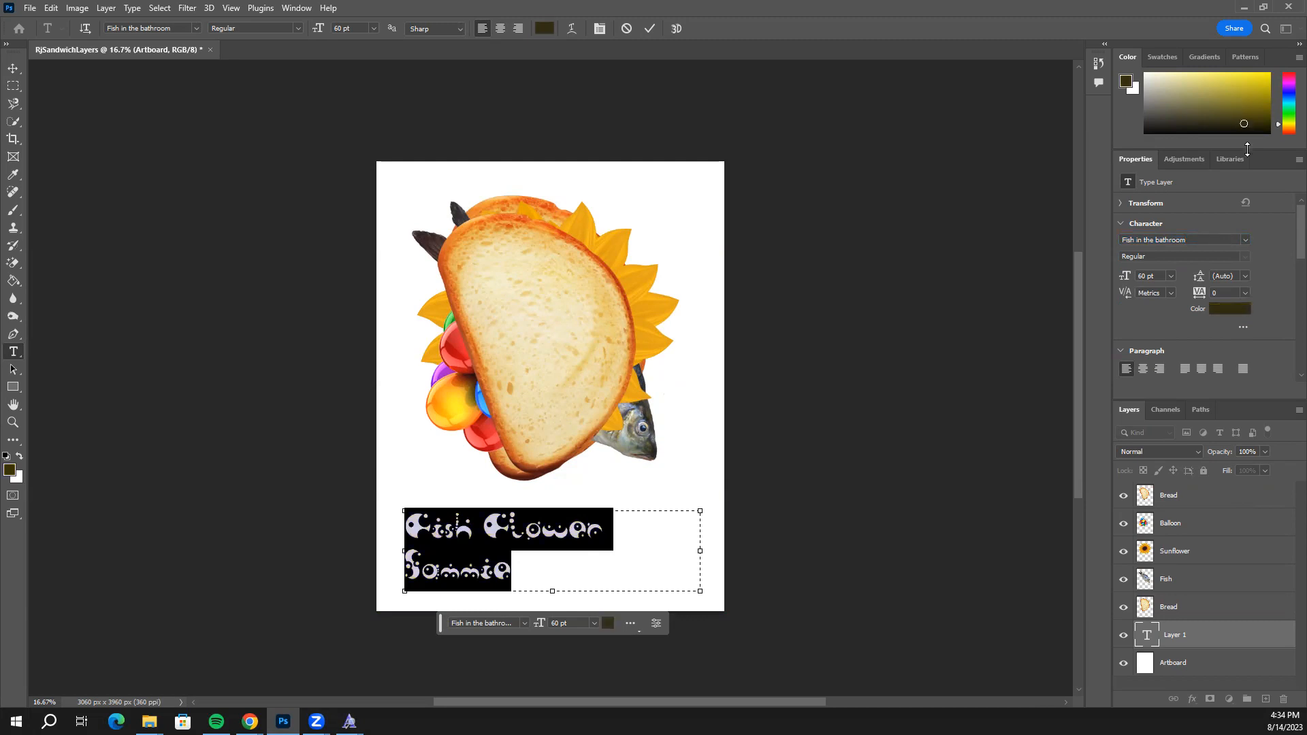
left_click(1230, 311)
mouse_move(688, 417)
left_mouse_down()
mouse_move(622, 447)
mouse_move(652, 373)
mouse_move(715, 334)
mouse_move(670, 371)
mouse_move(653, 437)
mouse_move(666, 448)
left_mouse_up()
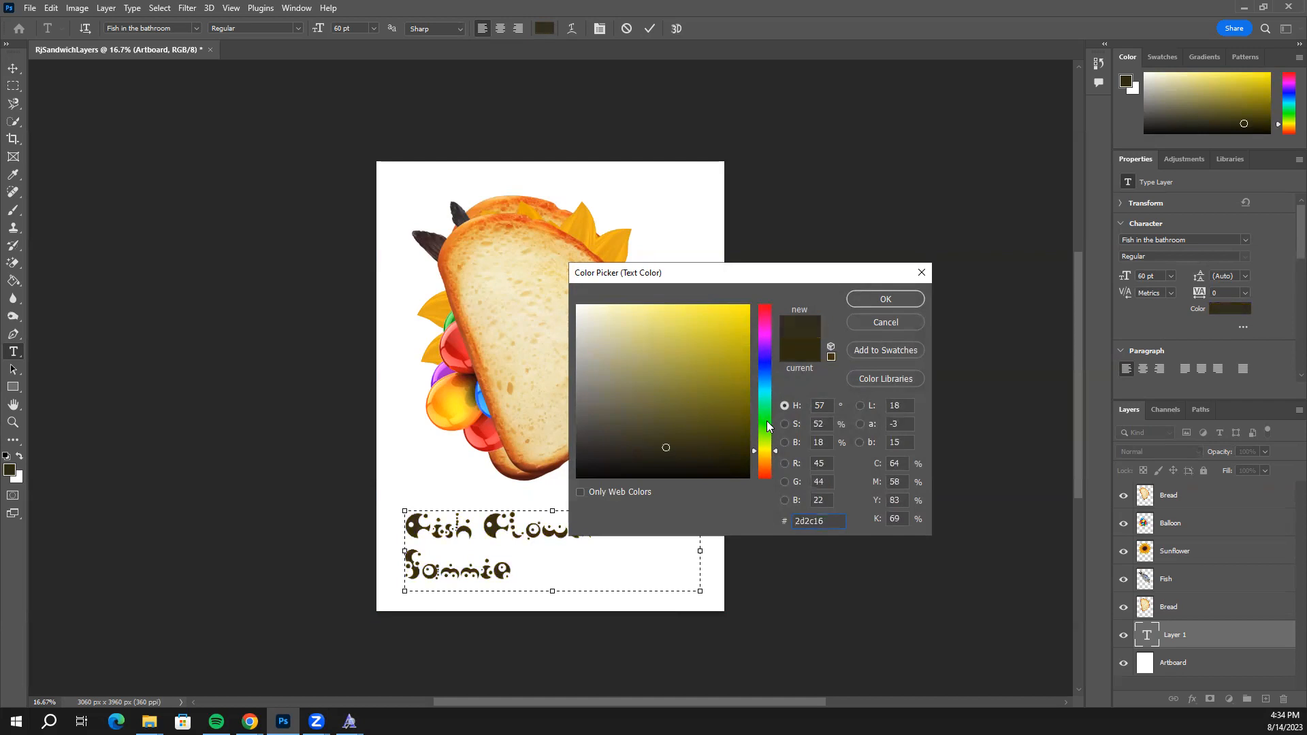
left_click(696, 440)
left_click_drag(764, 443, 765, 408)
mouse_move(695, 443)
left_mouse_down()
mouse_move(686, 454)
mouse_move(688, 433)
left_mouse_up()
left_click(886, 299)
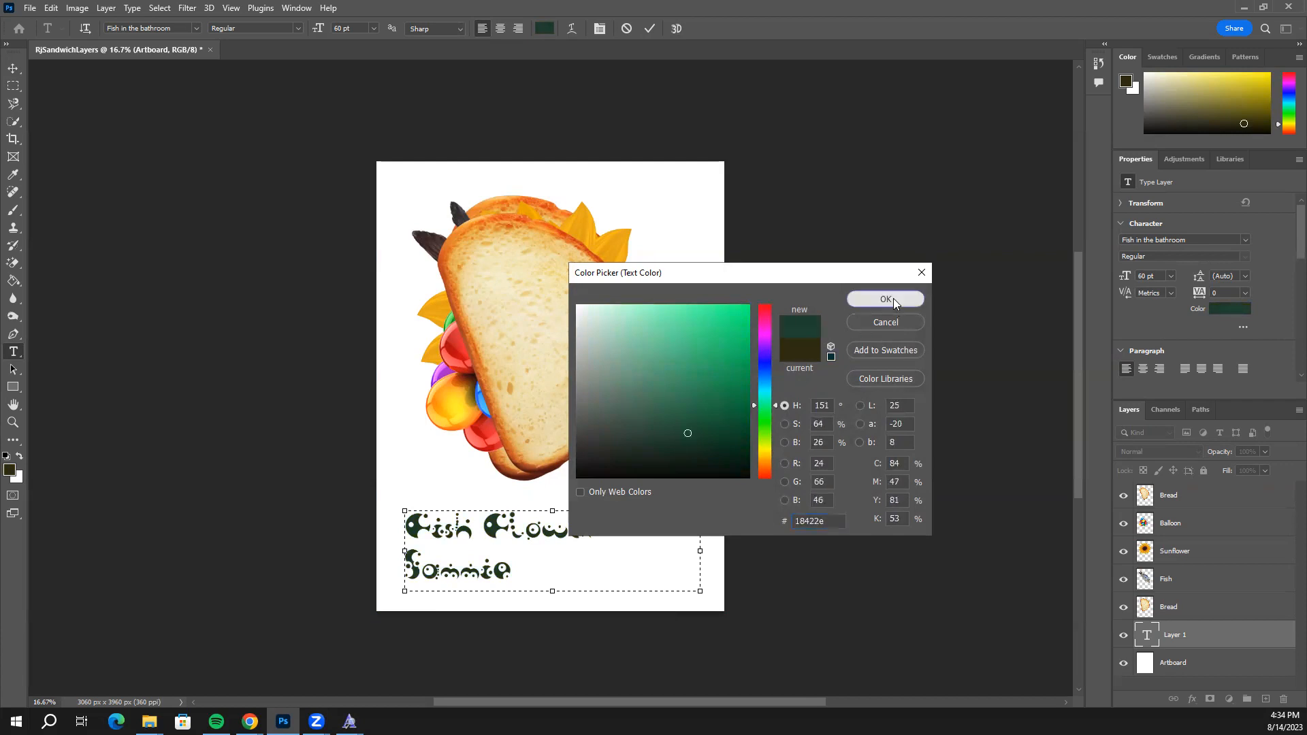
Set the font size of the "Fish Flower Sammie" title to 55 pt.
left_click(1171, 276)
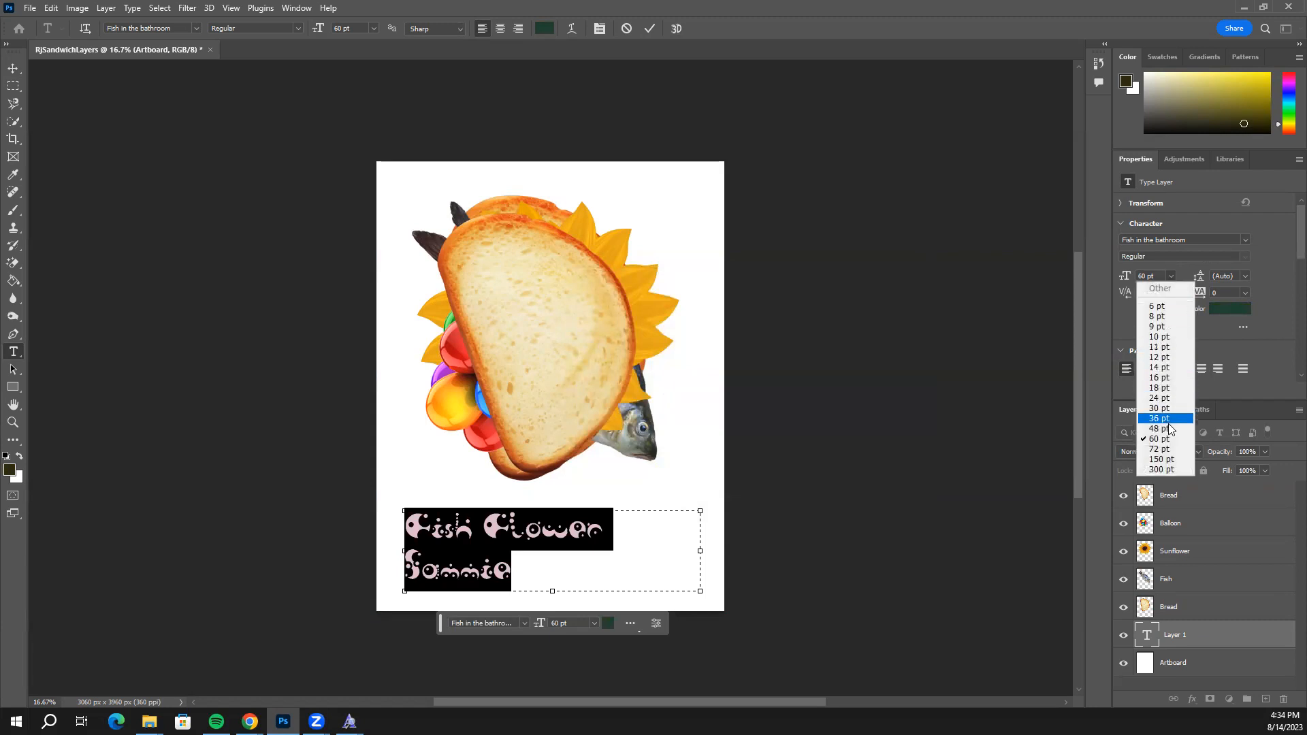
left_click(1156, 276)
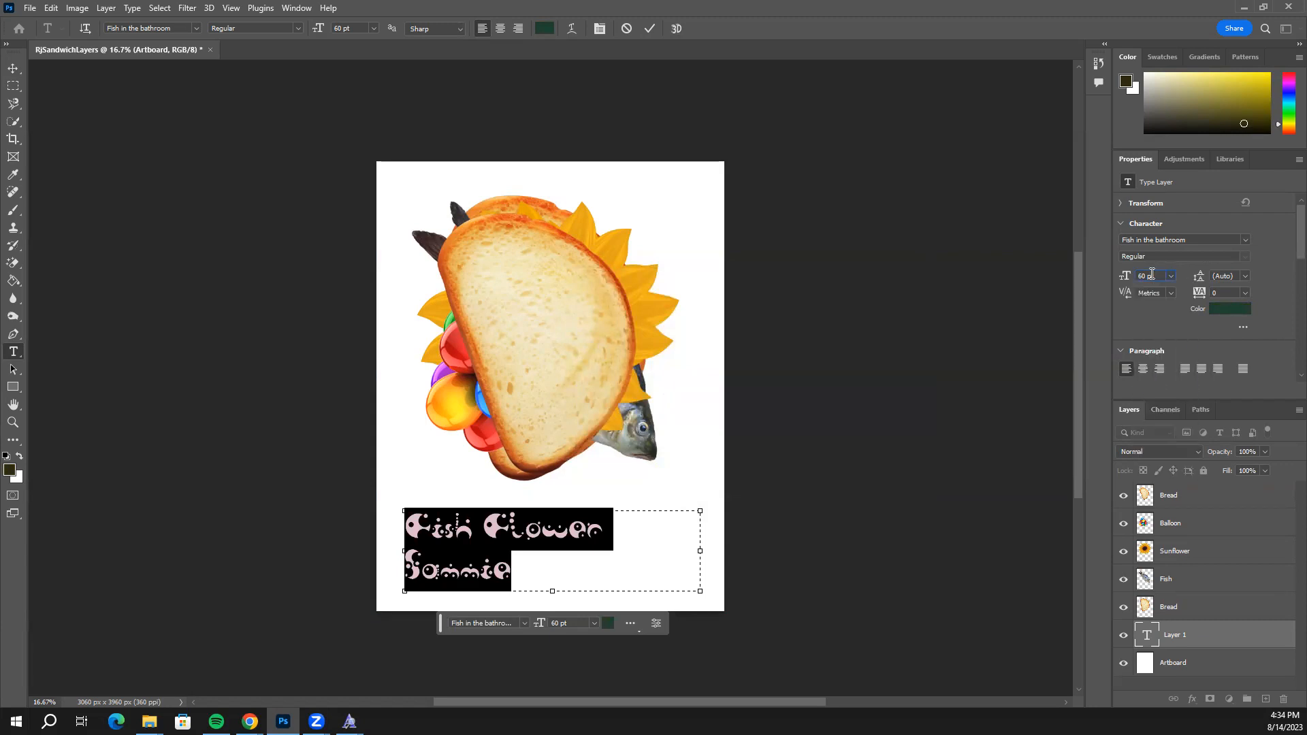
double_click(1149, 275)
key("Return")
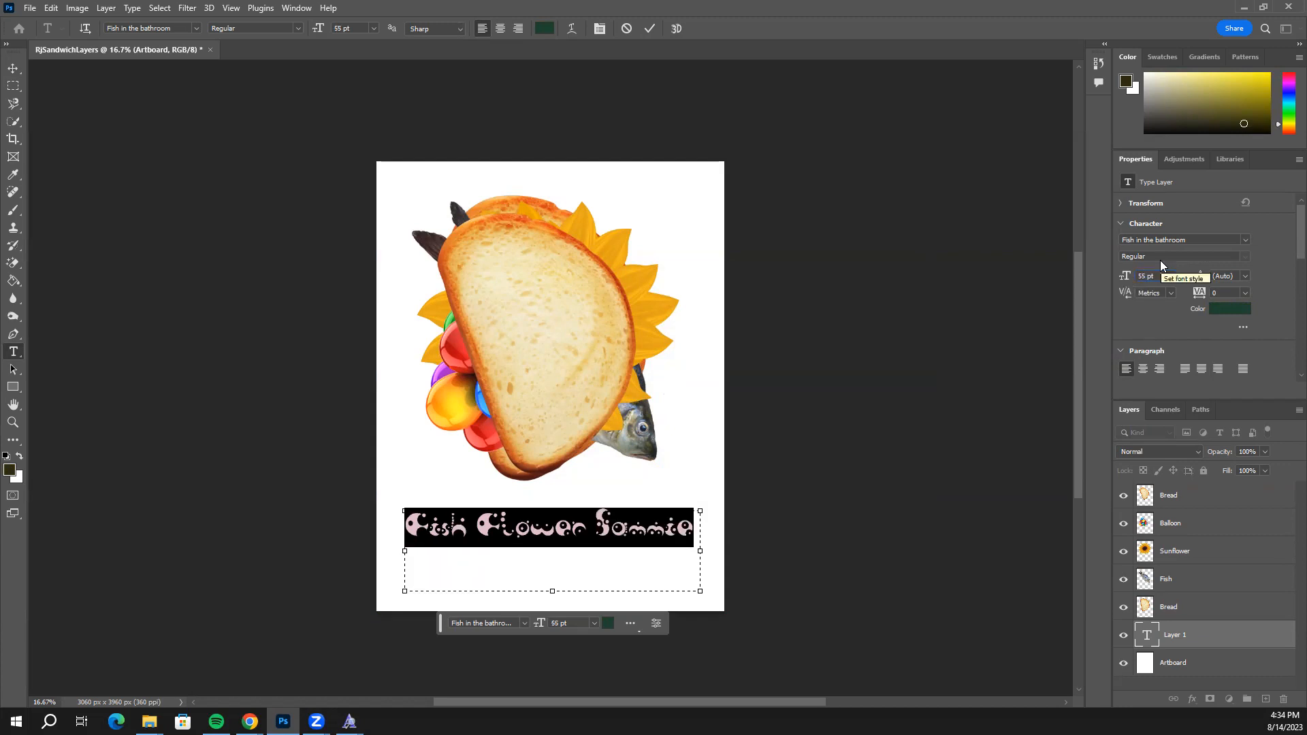
Move the title slightly lower under the sandwich, scale it proportionally to 110.40%, and deselect it.
left_click(13, 69)
left_click(617, 528)
left_click(618, 527)
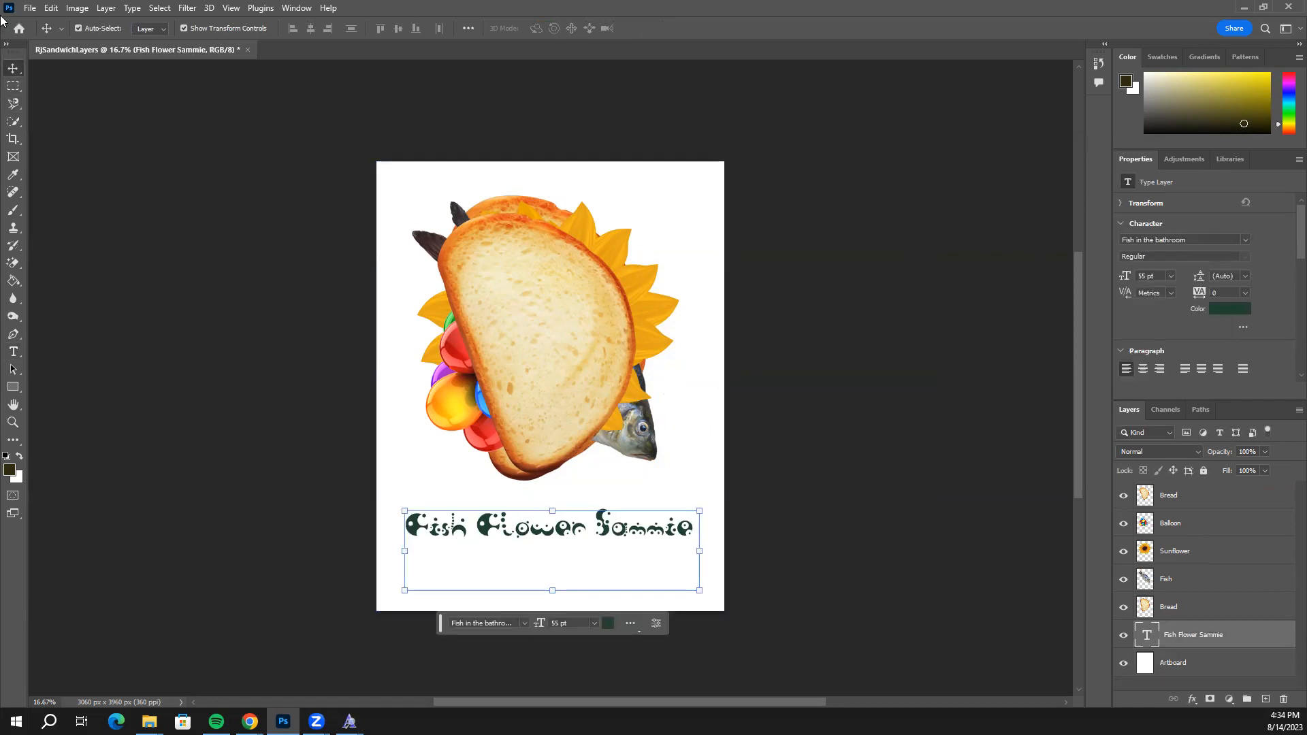
left_click_drag(617, 528, 622, 546)
left_click_drag(703, 530, 671, 550)
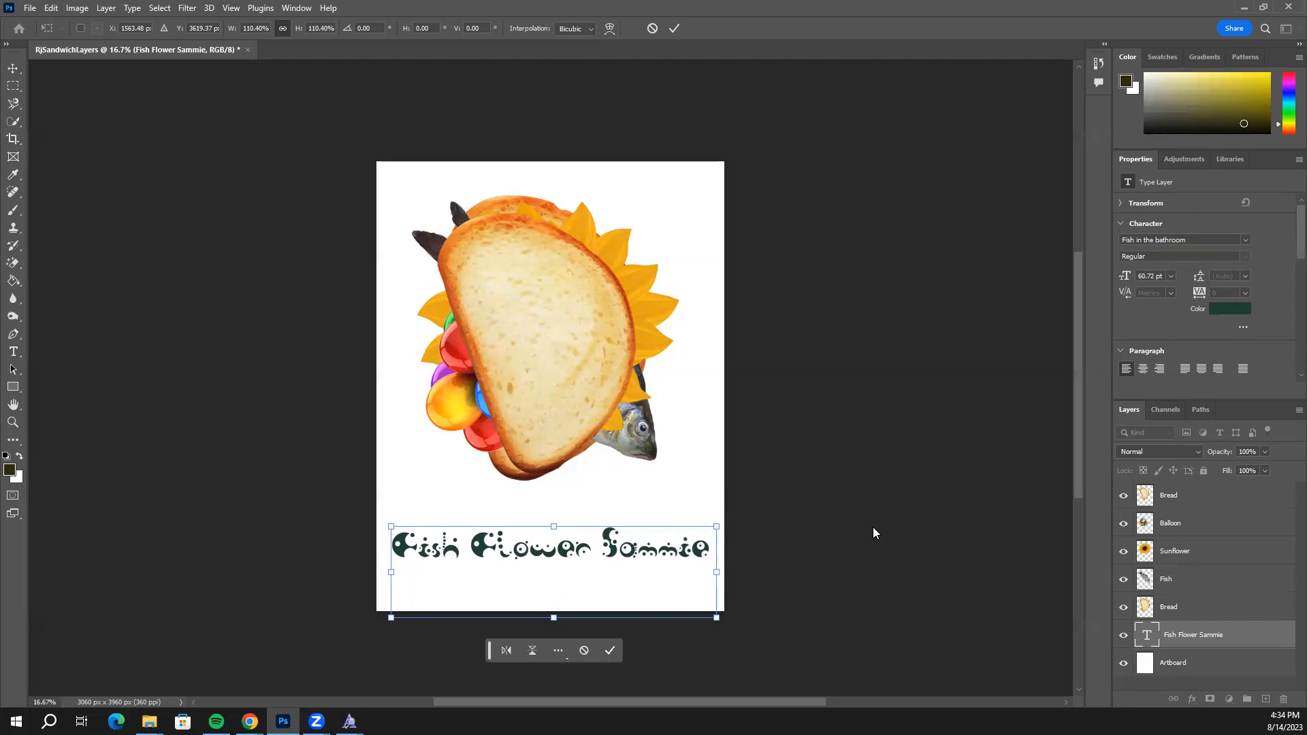
left_click(610, 650)
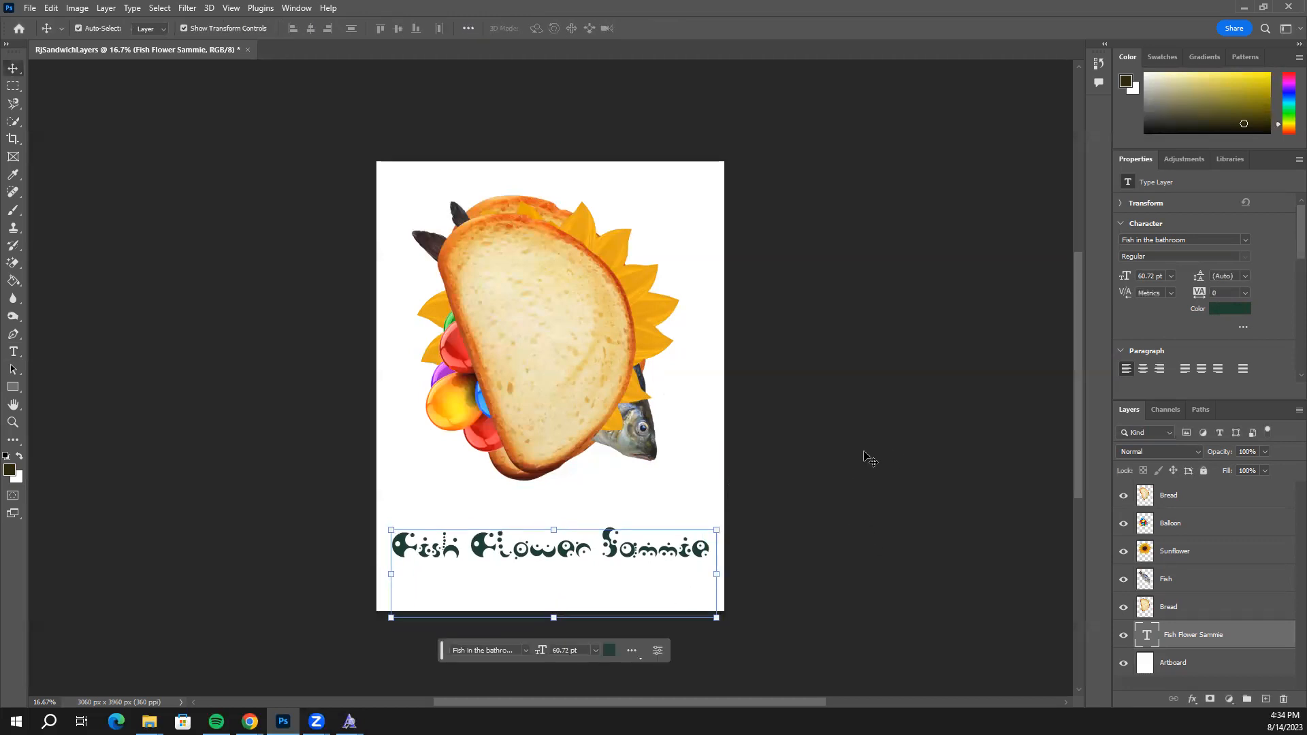
left_click(728, 430)
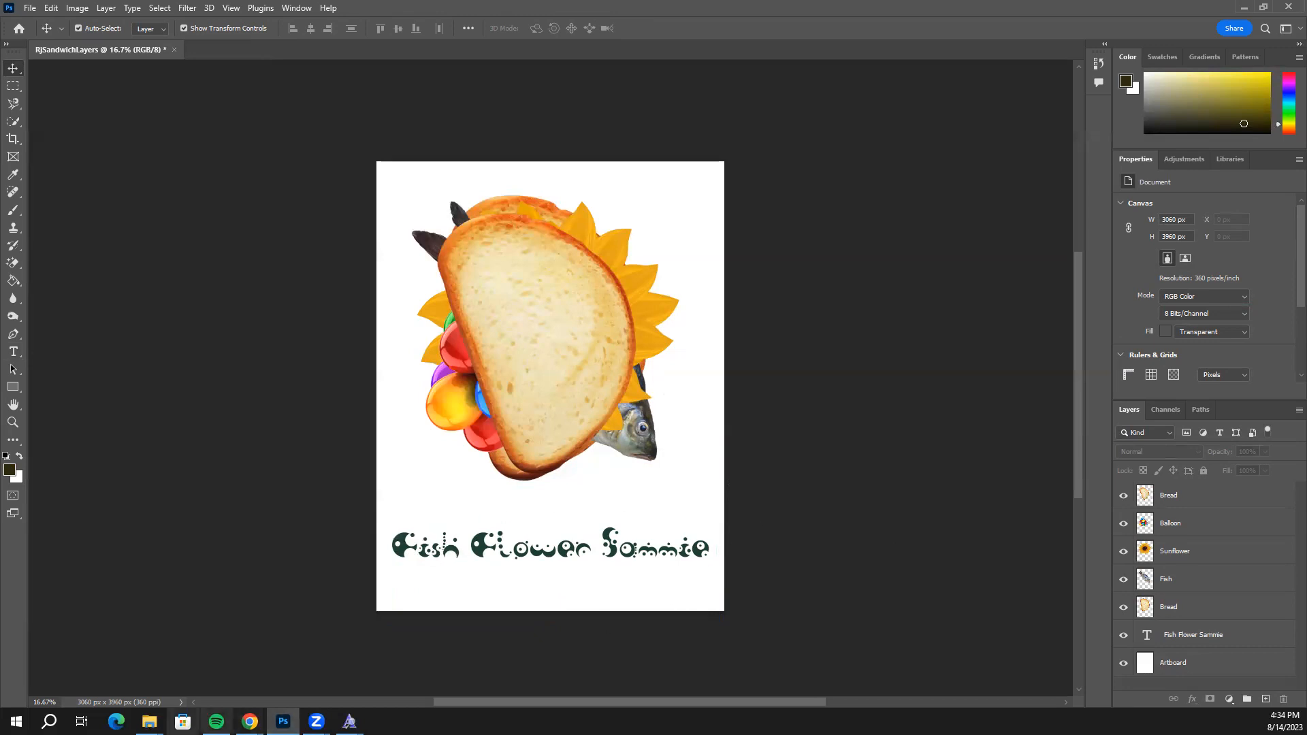
mouse_move(149, 722)
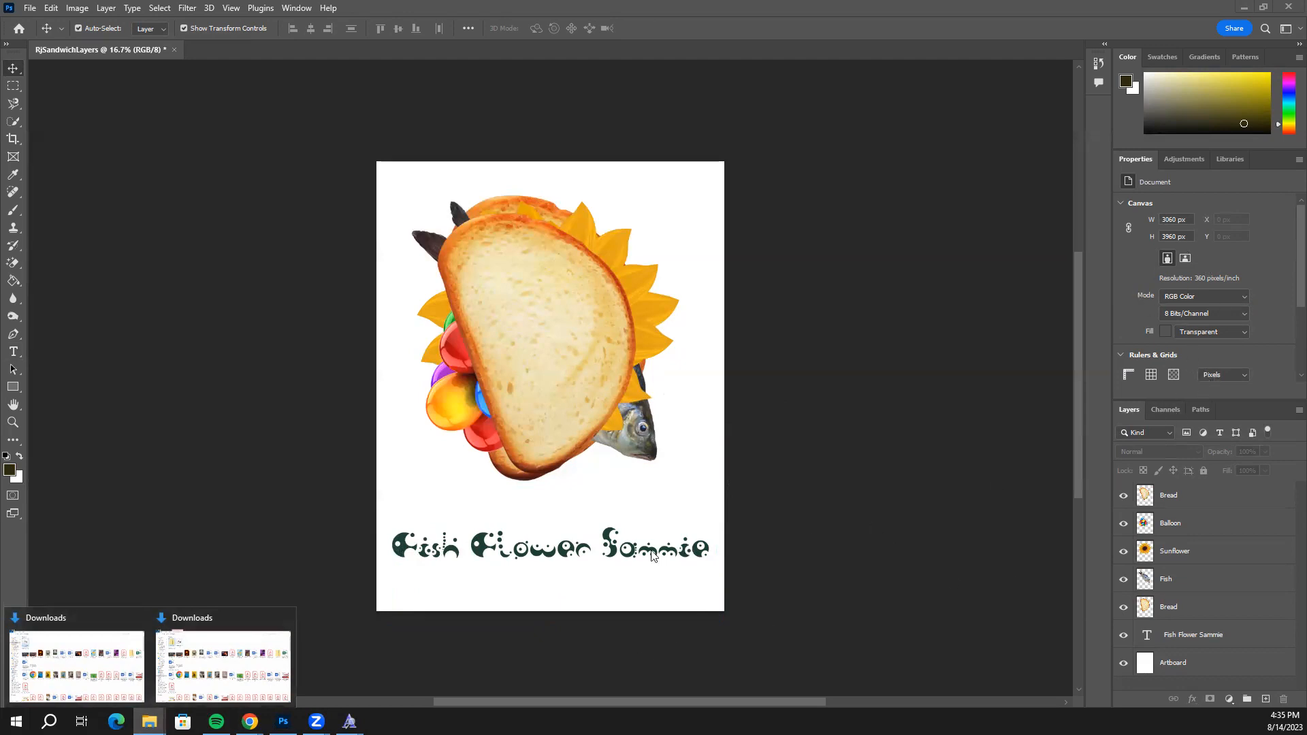
left_click(630, 552)
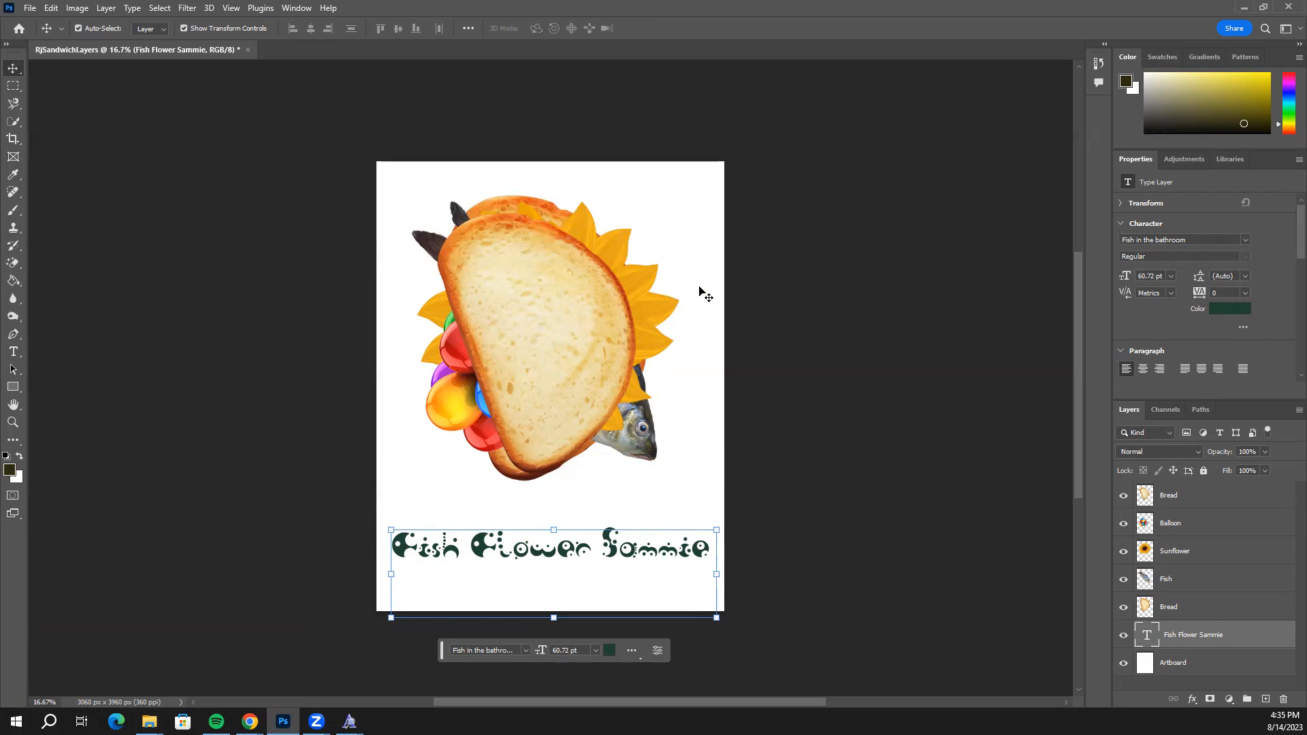
key("ctrl+z")
left_click(91, 122)
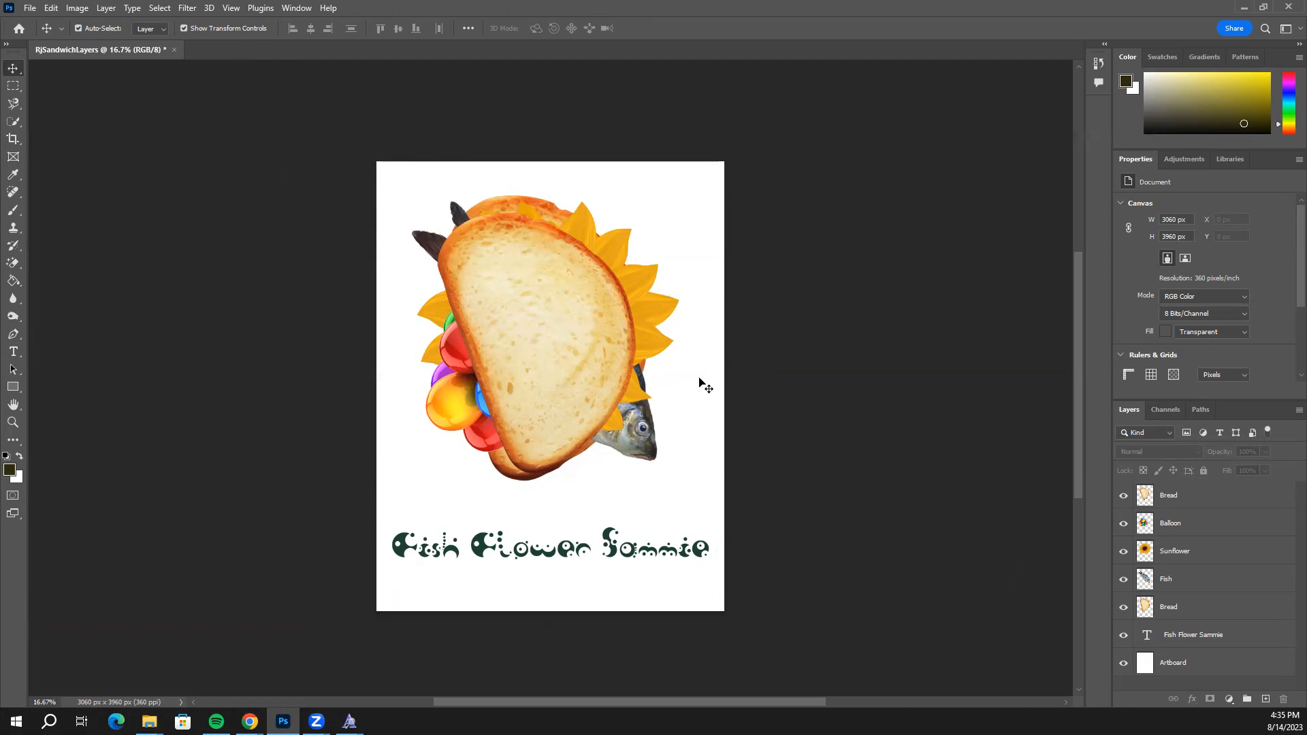
left_click(29, 9)
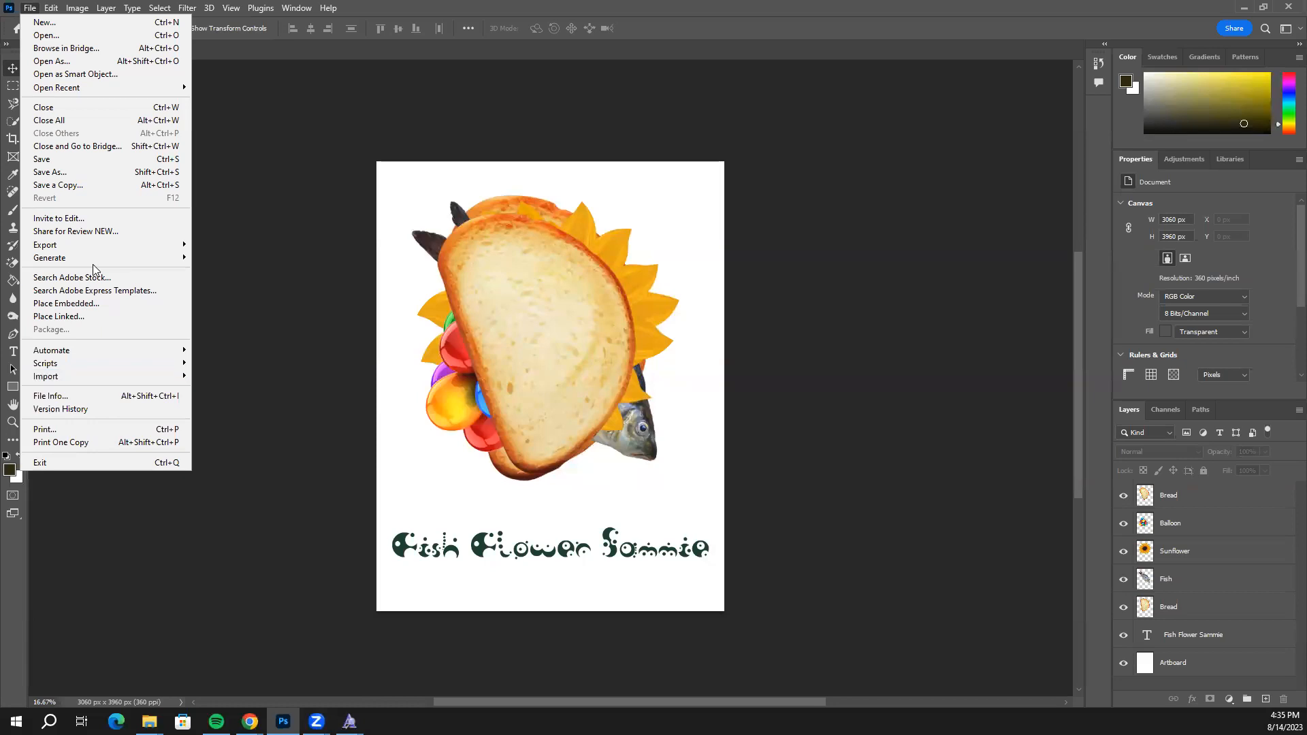
mouse_move(70, 244)
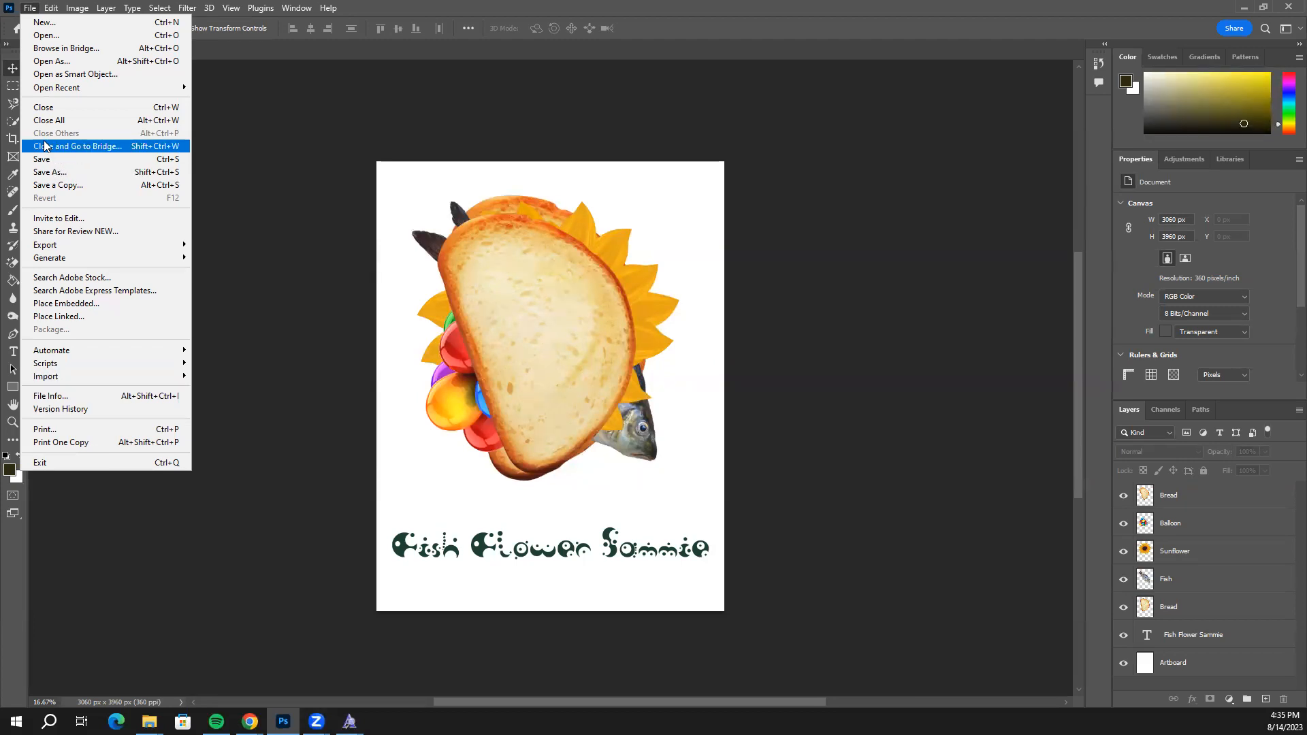
left_click(69, 172)
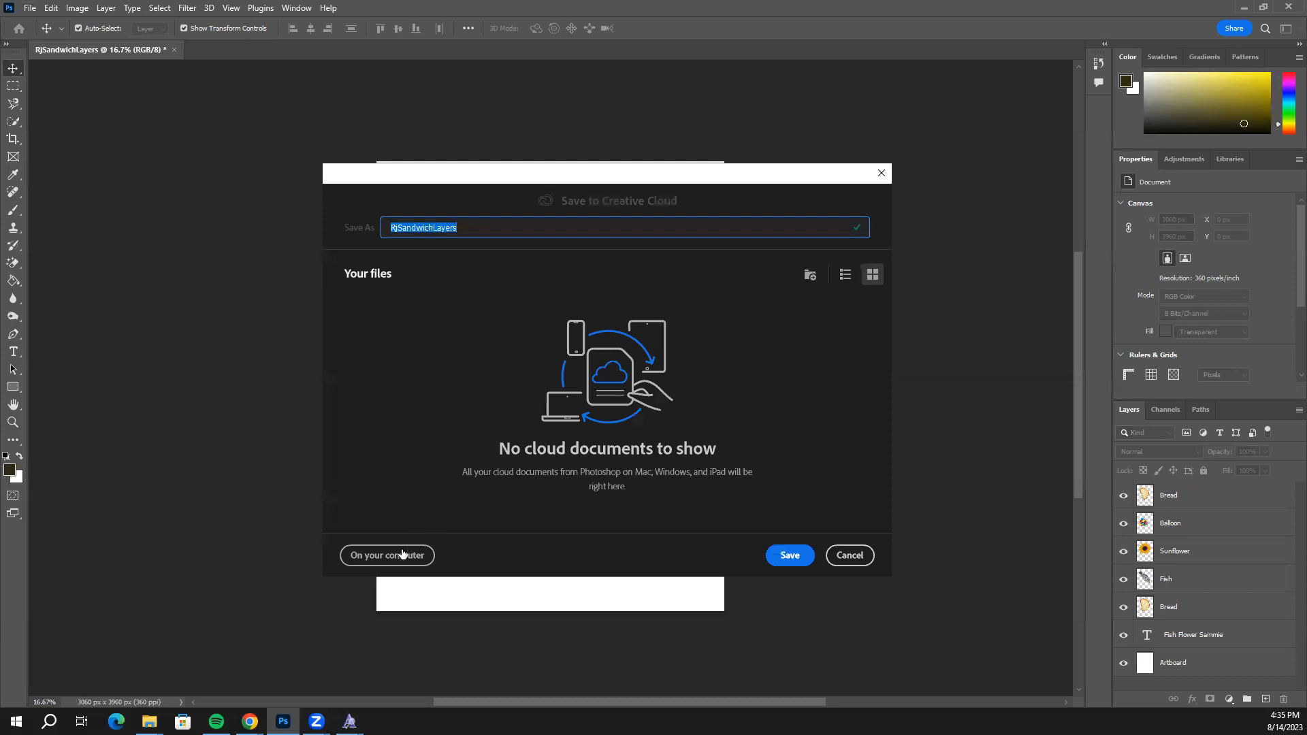
left_click(418, 559)
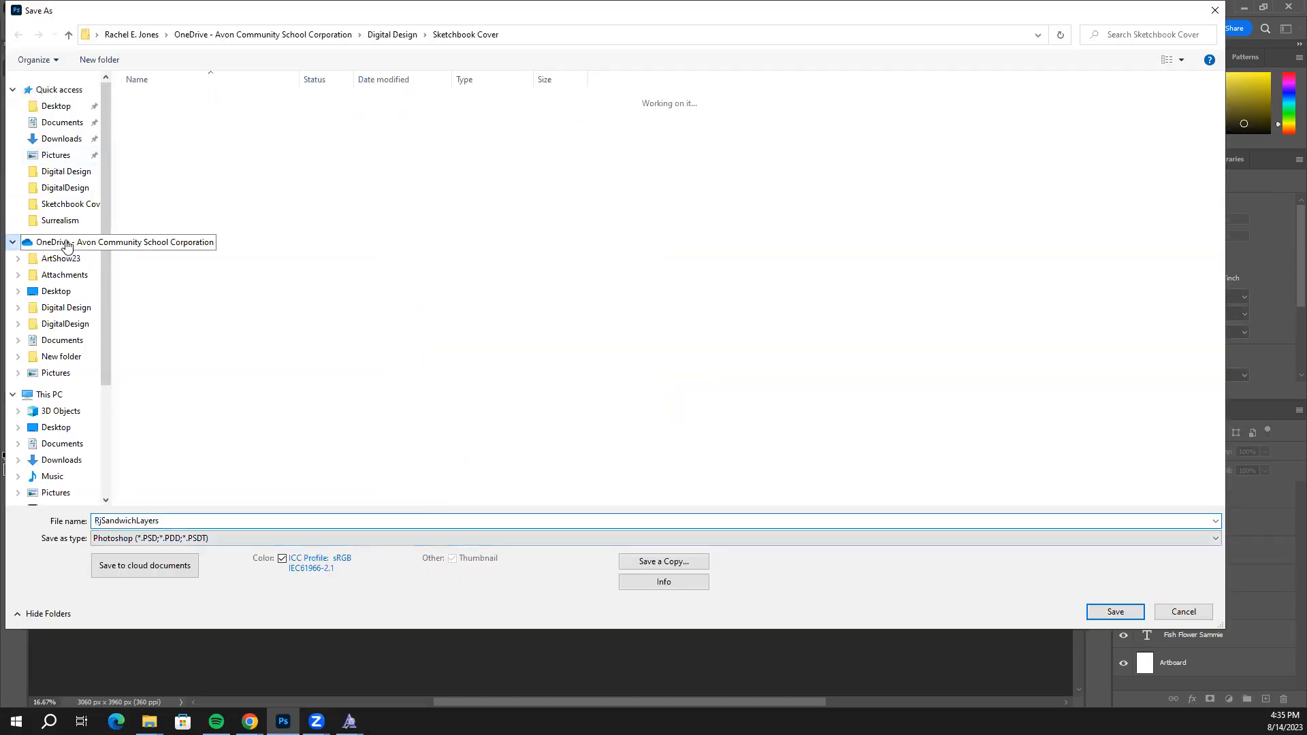
left_click(66, 245)
left_click(78, 311)
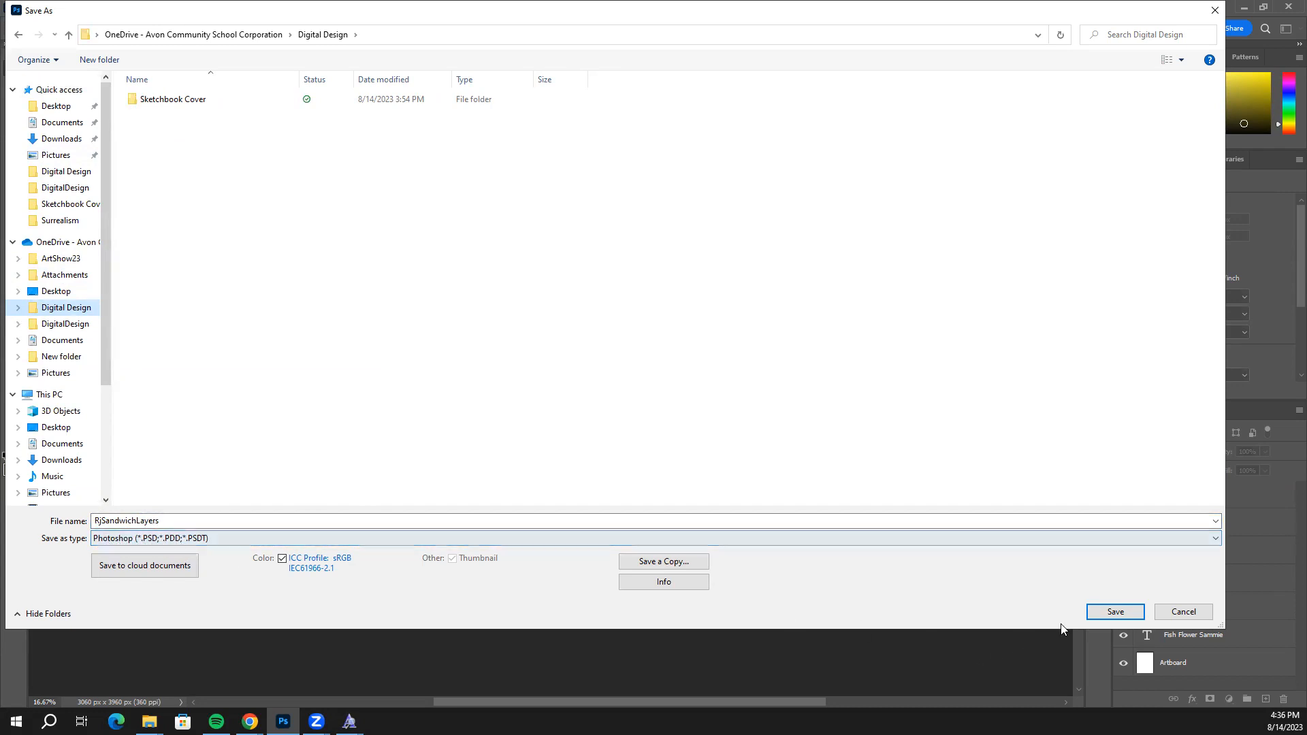
left_click(1184, 611)
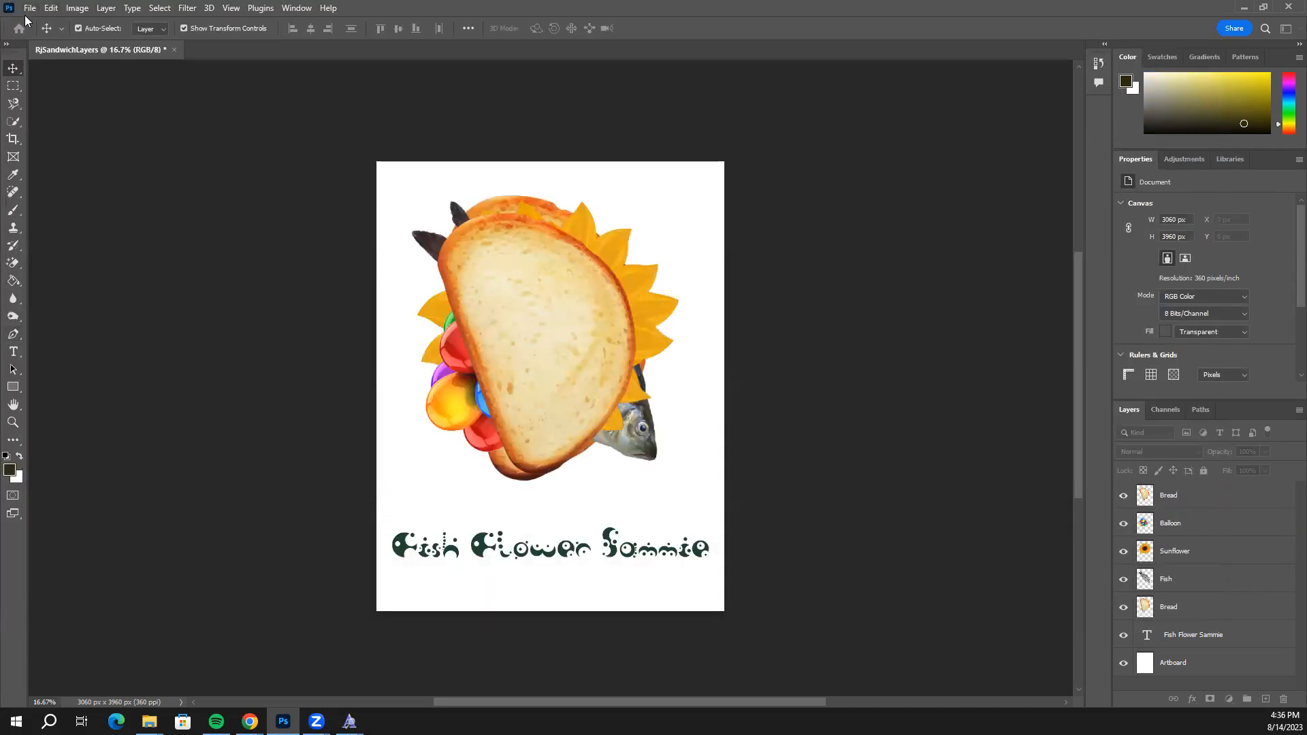
Export the artwork as a JPG at quality 7, saved as RjSandwichLayers in the Digital Design folder.
left_click(30, 8)
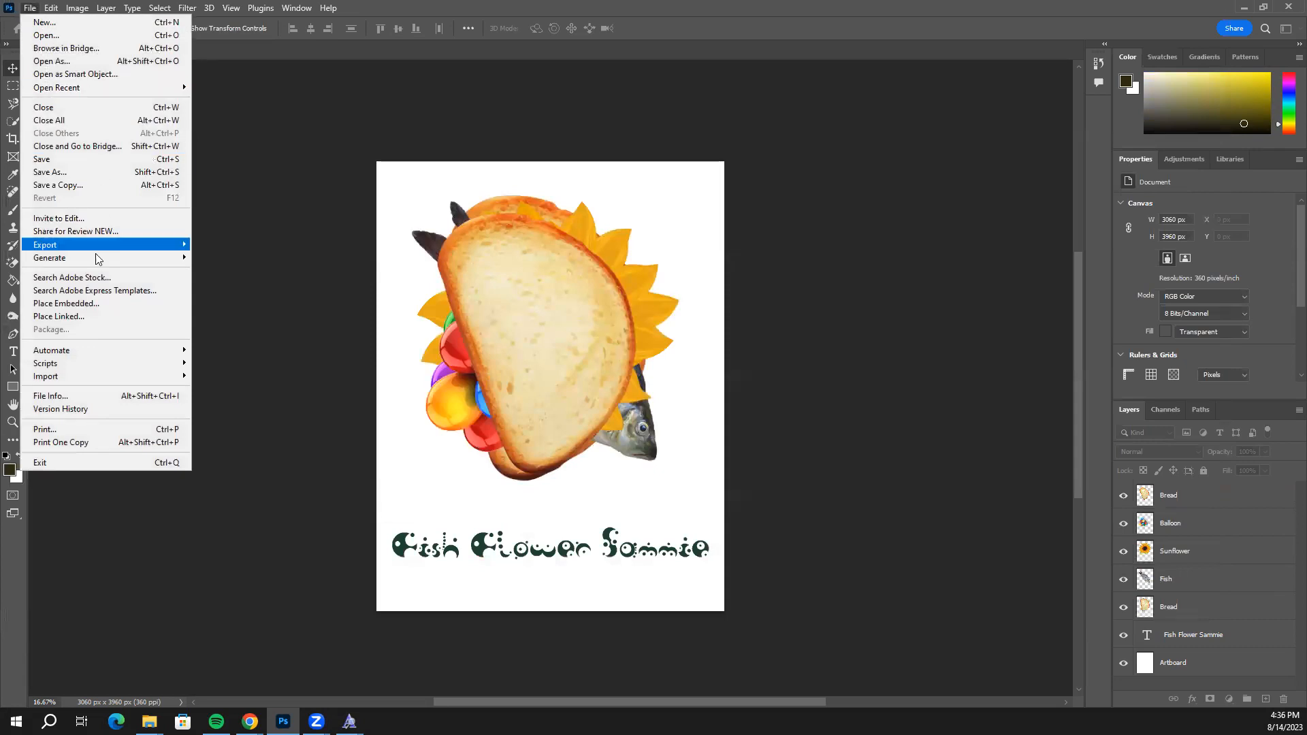
mouse_move(115, 246)
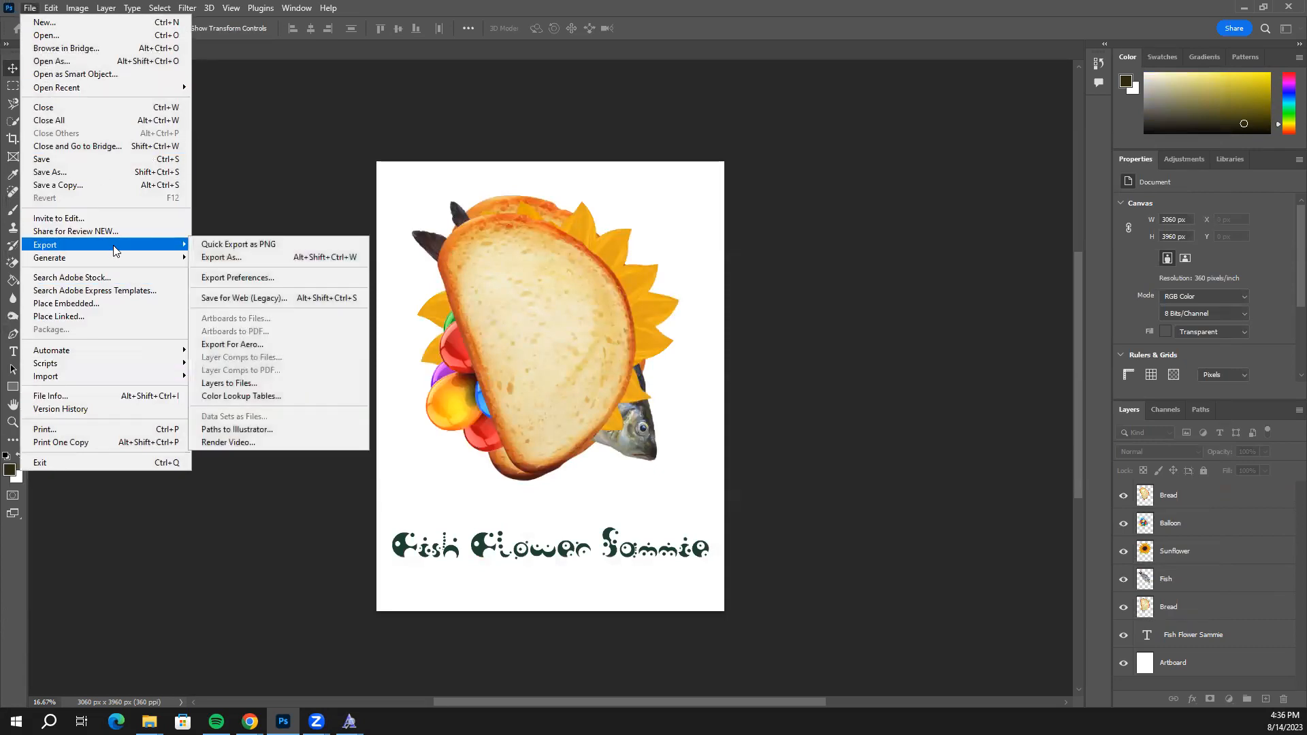
left_click(243, 259)
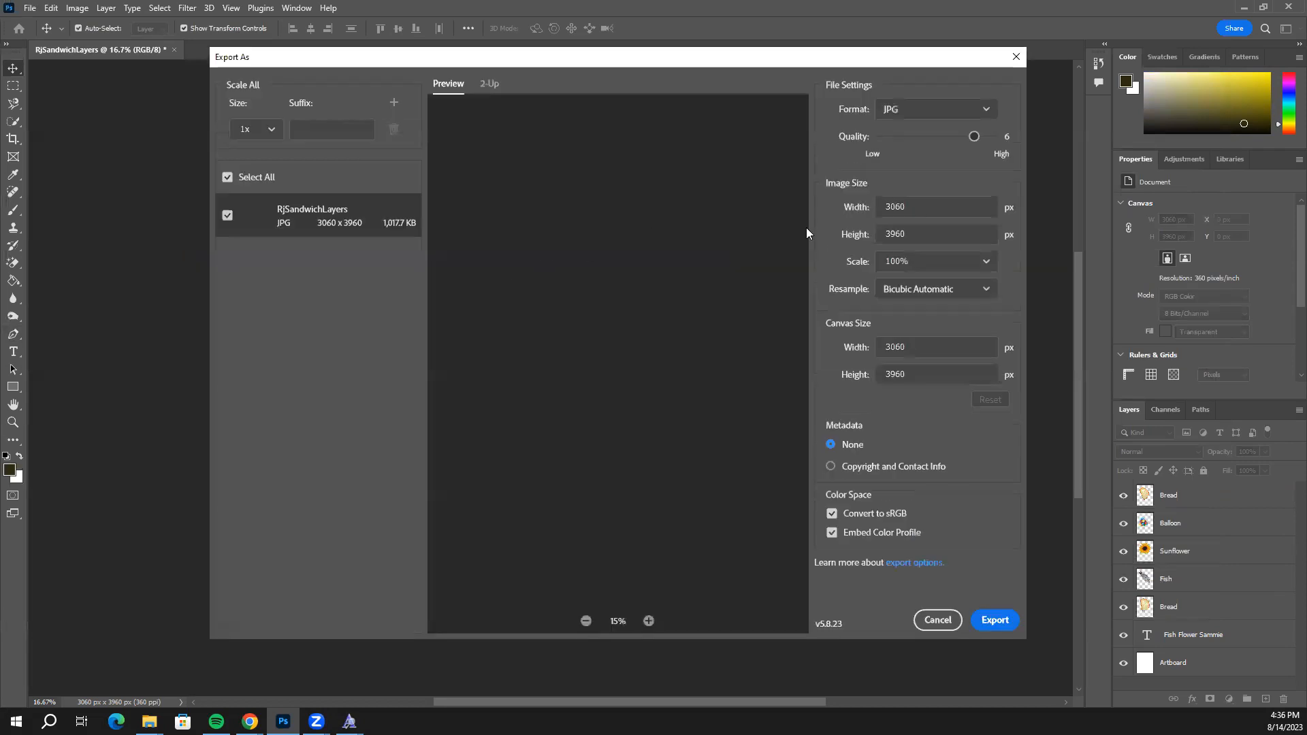
left_click(983, 112)
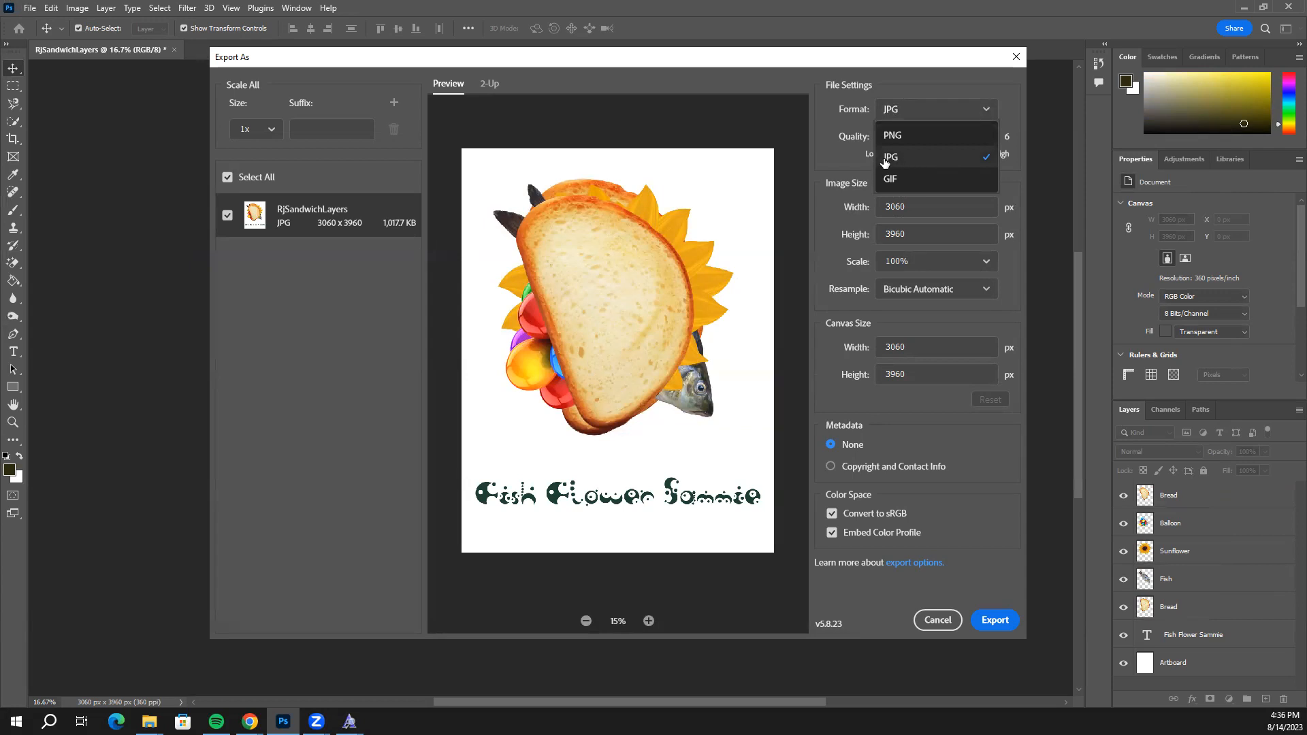
left_click(919, 161)
left_click_drag(974, 136, 1017, 139)
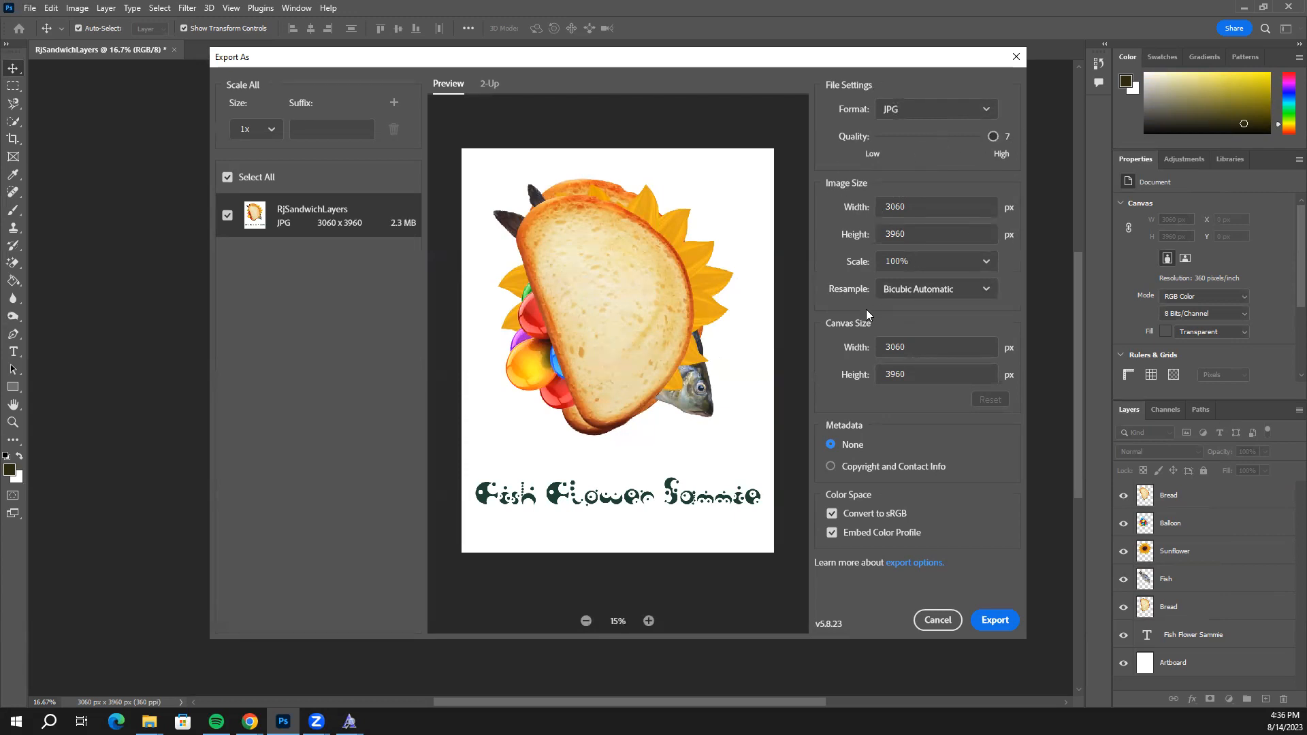
left_click(996, 620)
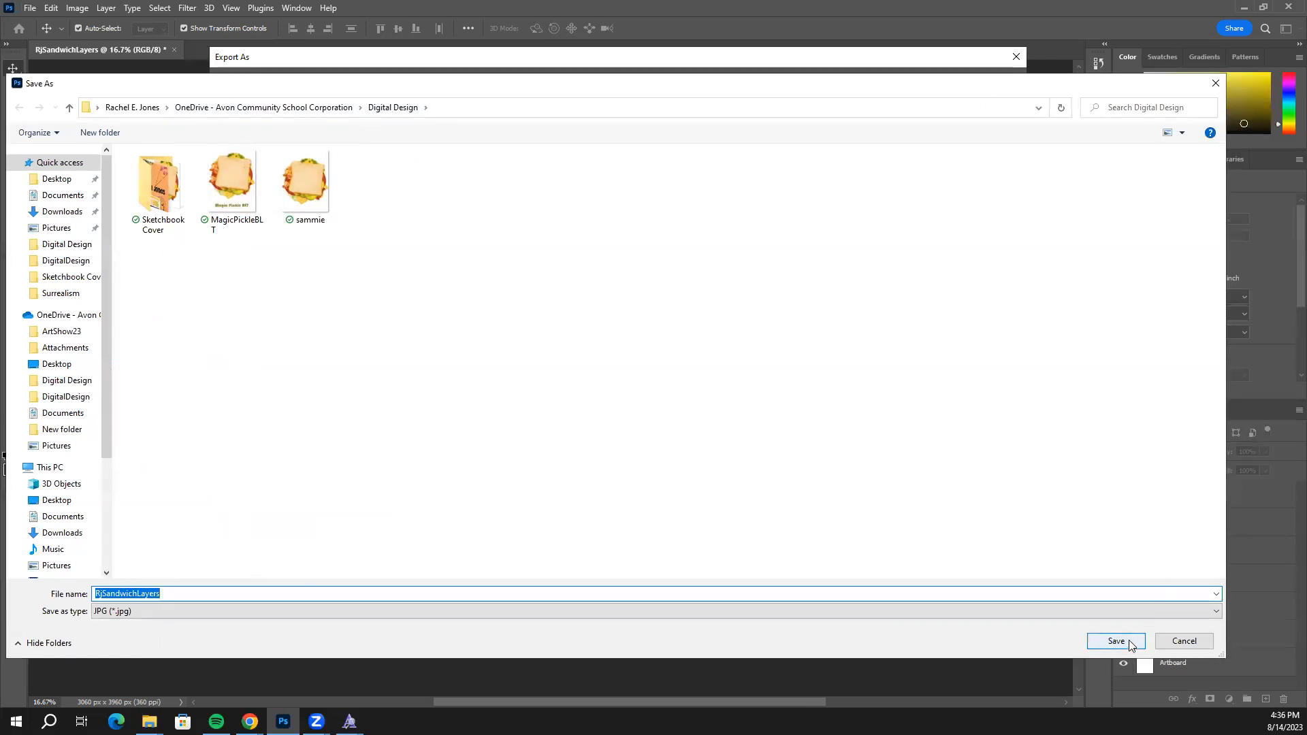
left_click(1117, 641)
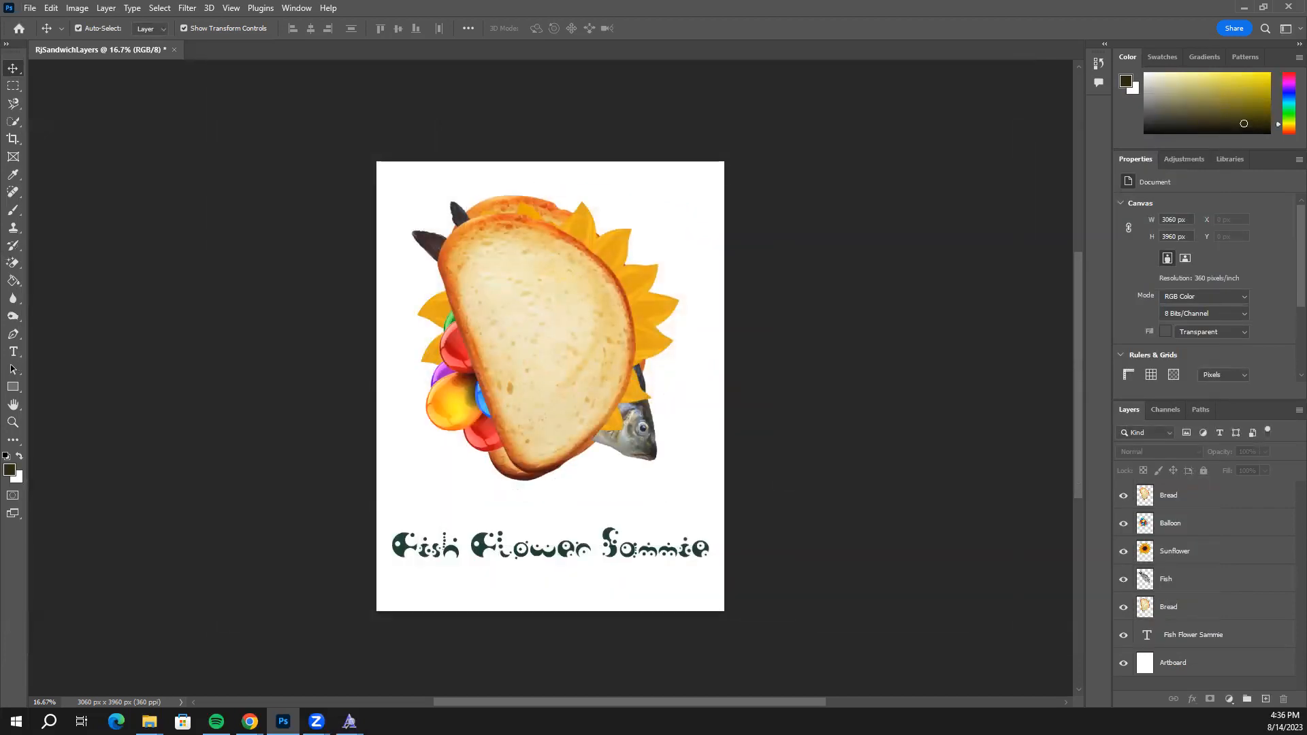
Switch to Chrome and review the "Layers: Building a Sandwich" assignment's submission instruction, ingredient requirements and example image.
left_click(250, 722)
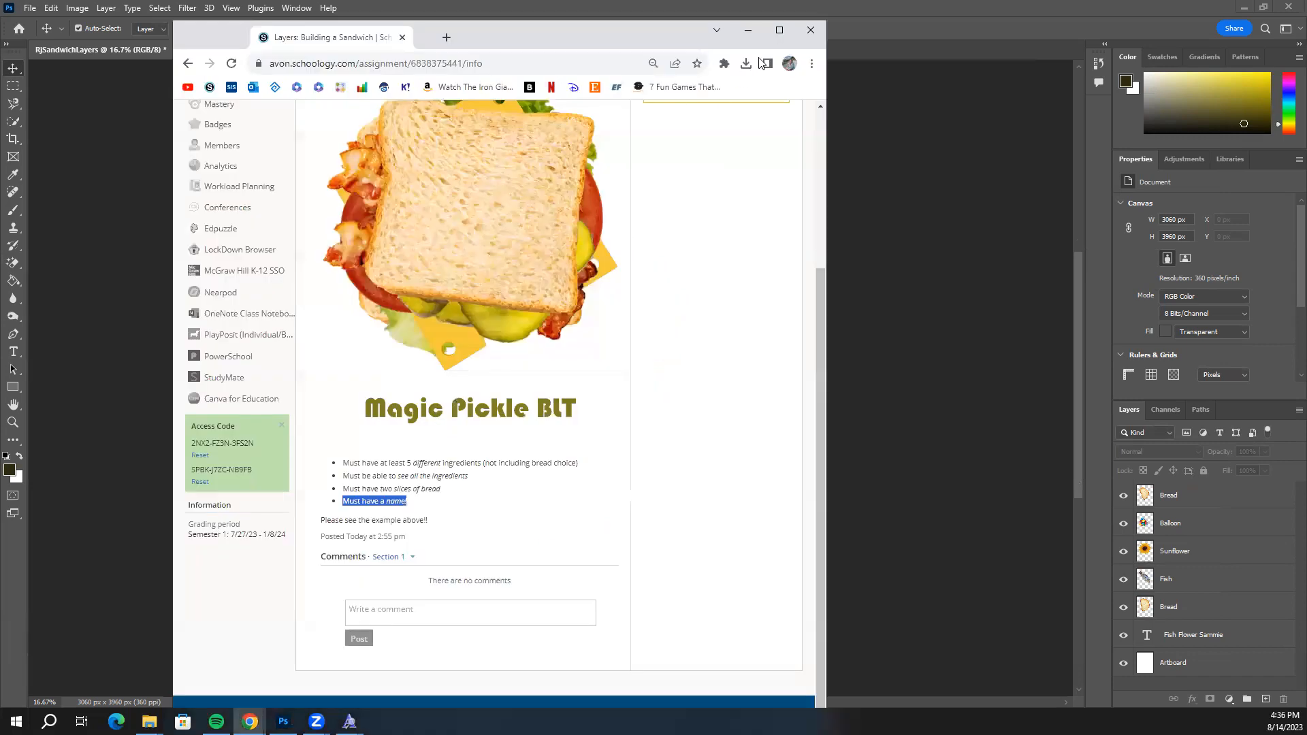
left_click(779, 30)
scroll(655, 315, "up", 2)
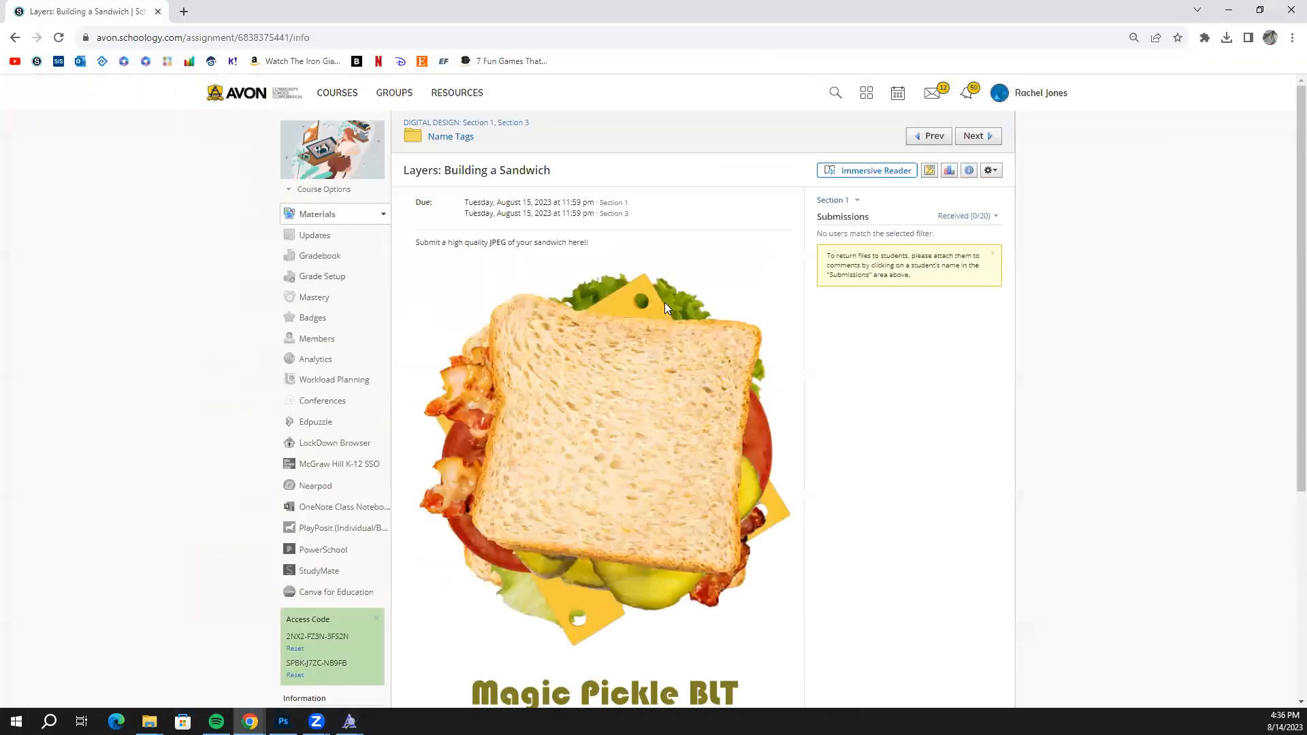
scroll(633, 252, "down", 5)
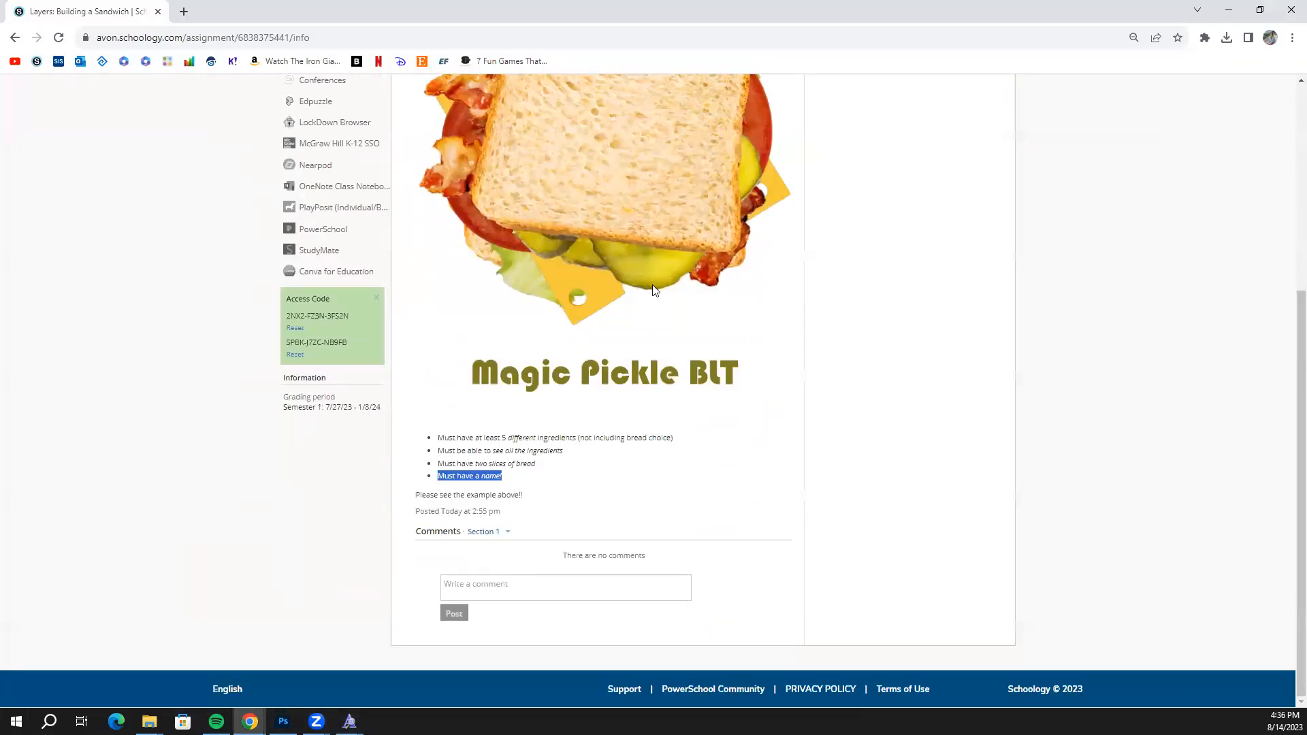
scroll(602, 348, "up", 4)
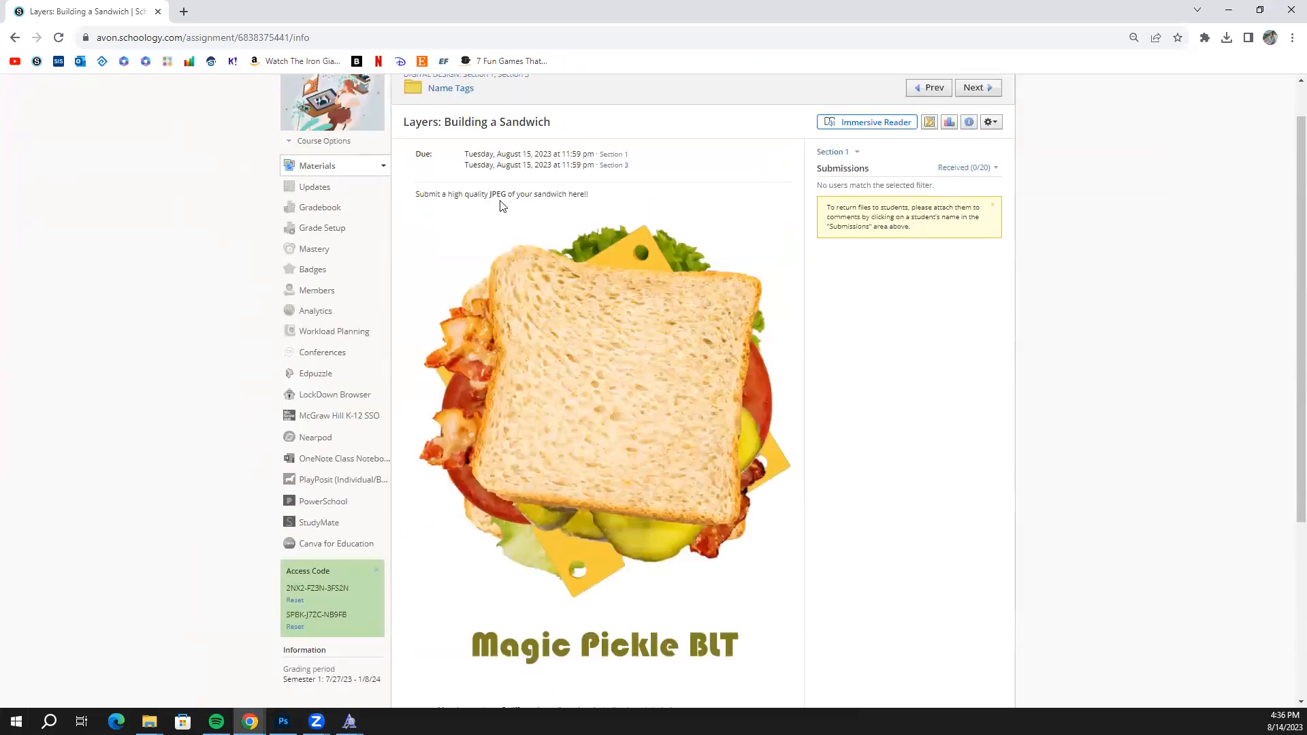
left_click_drag(461, 198, 574, 196)
scroll(570, 232, "down", 4)
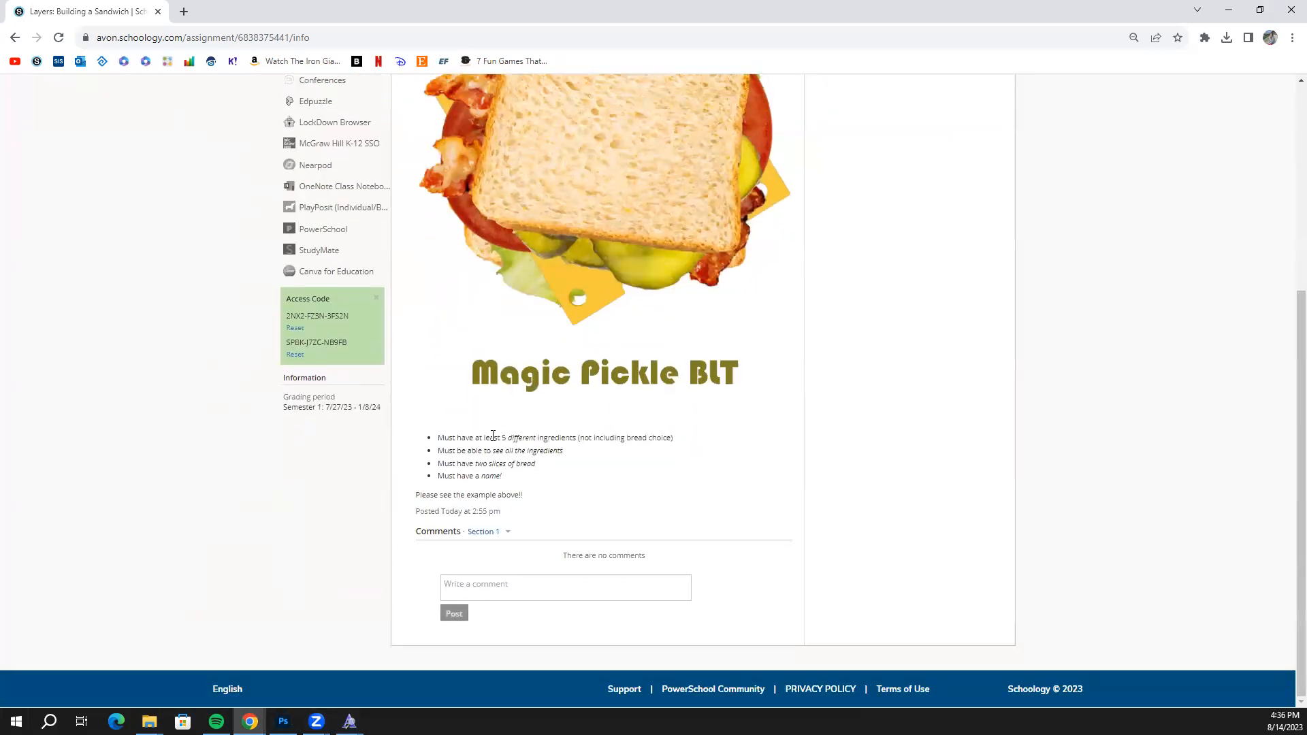
left_click_drag(490, 437, 584, 437)
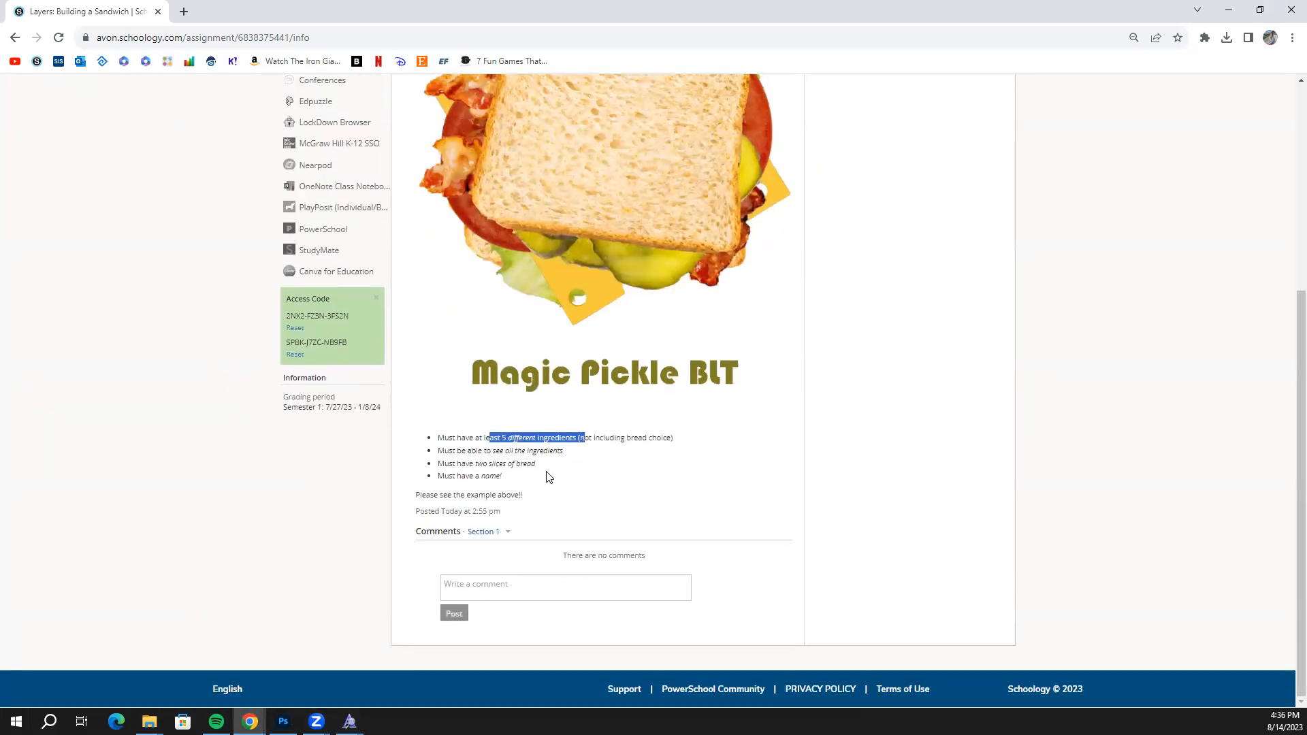
left_click_drag(493, 451, 565, 451)
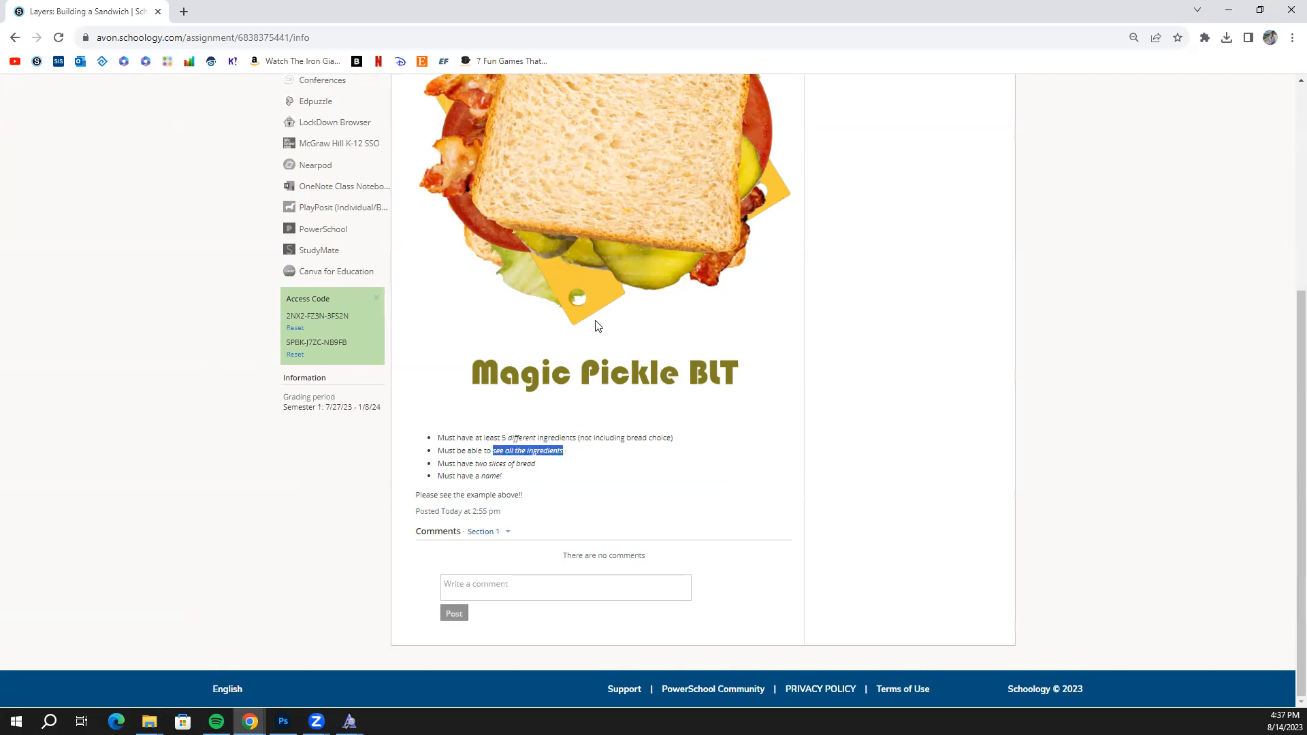
scroll(632, 297, "up", 3)
scroll(632, 297, "up", 1)
scroll(672, 331, "down", 4)
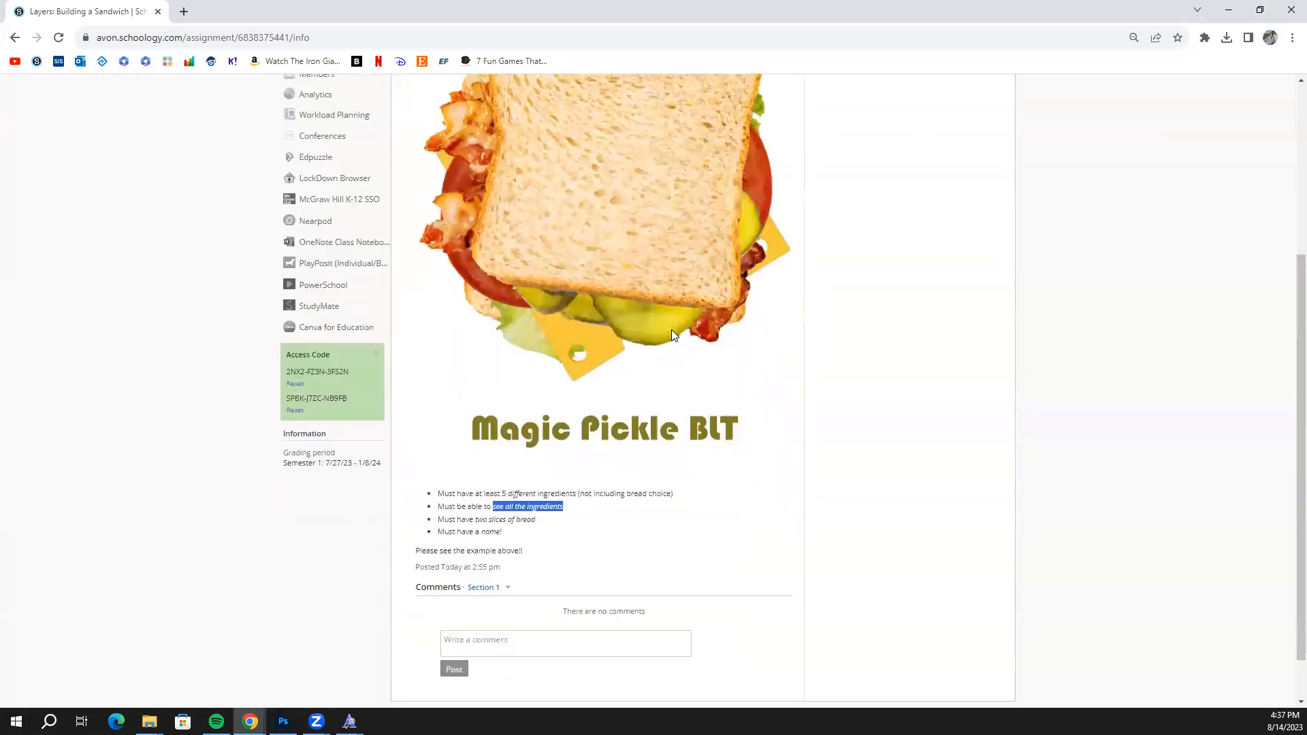
Compare the sandwich artwork in Photoshop with the assignment's requirements for visible ingredients, two slices of bread and a name.
left_click(283, 721)
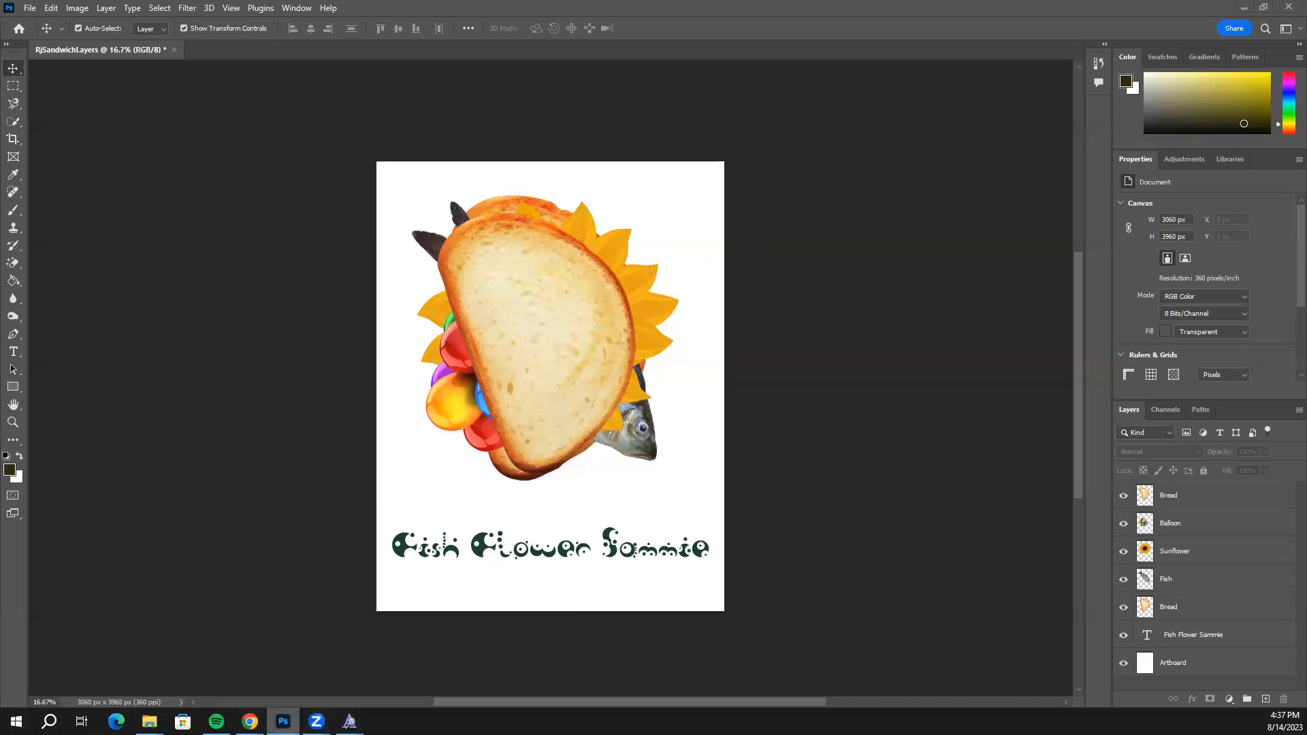
left_click(283, 722)
left_click_drag(453, 465, 539, 469)
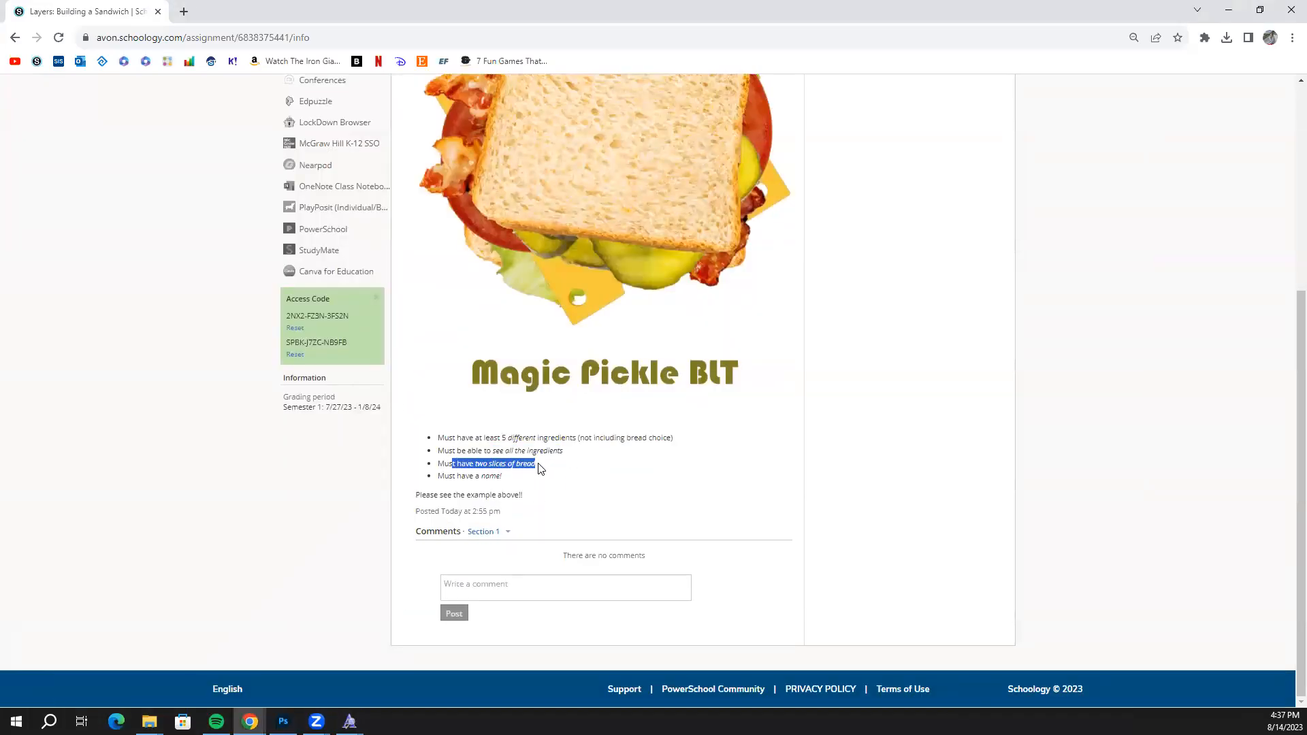
scroll(476, 407, "up", 2)
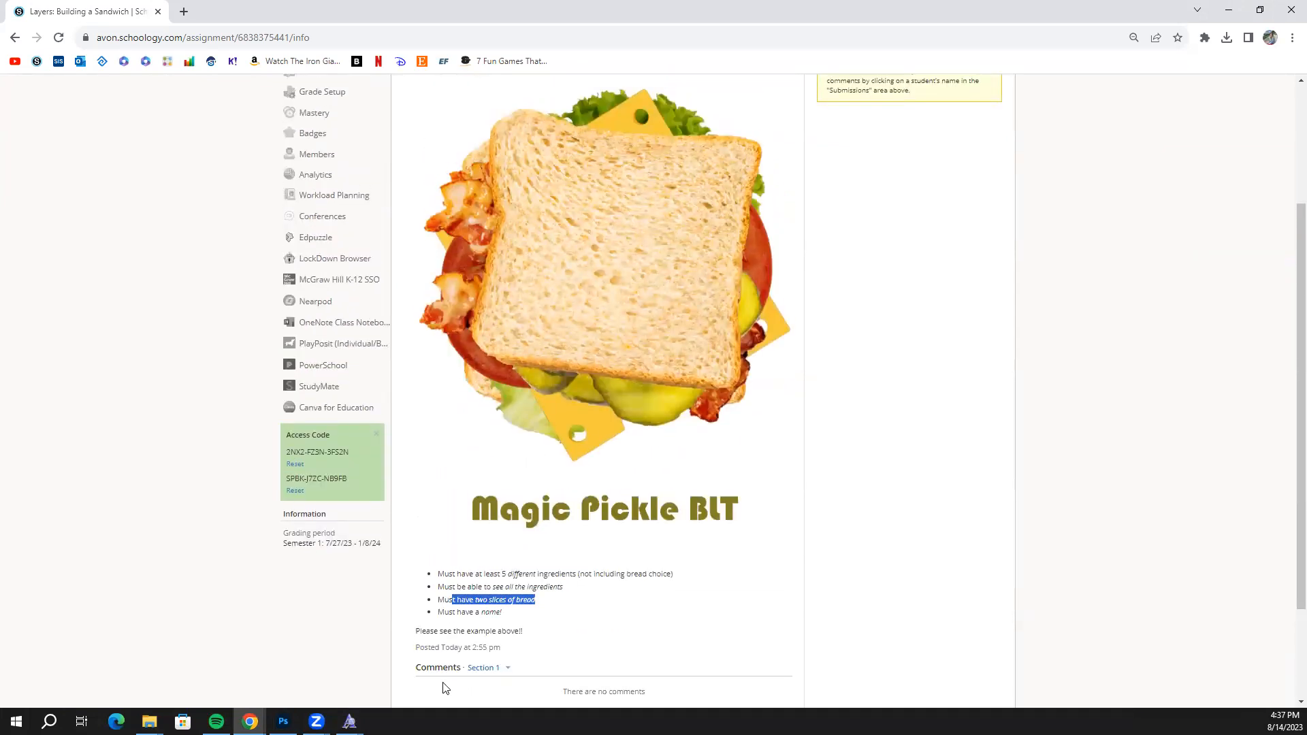
scroll(443, 687, "down", 2)
key("alt+Tab")
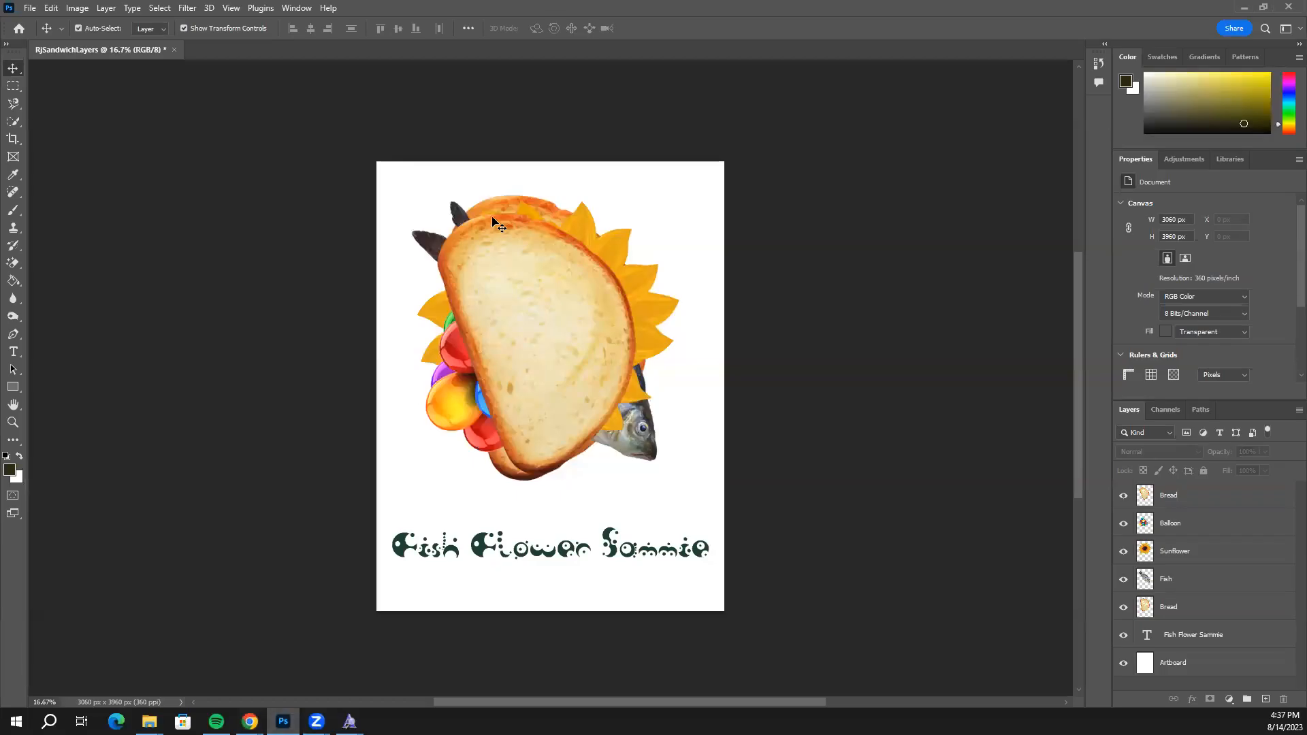
left_click(283, 721)
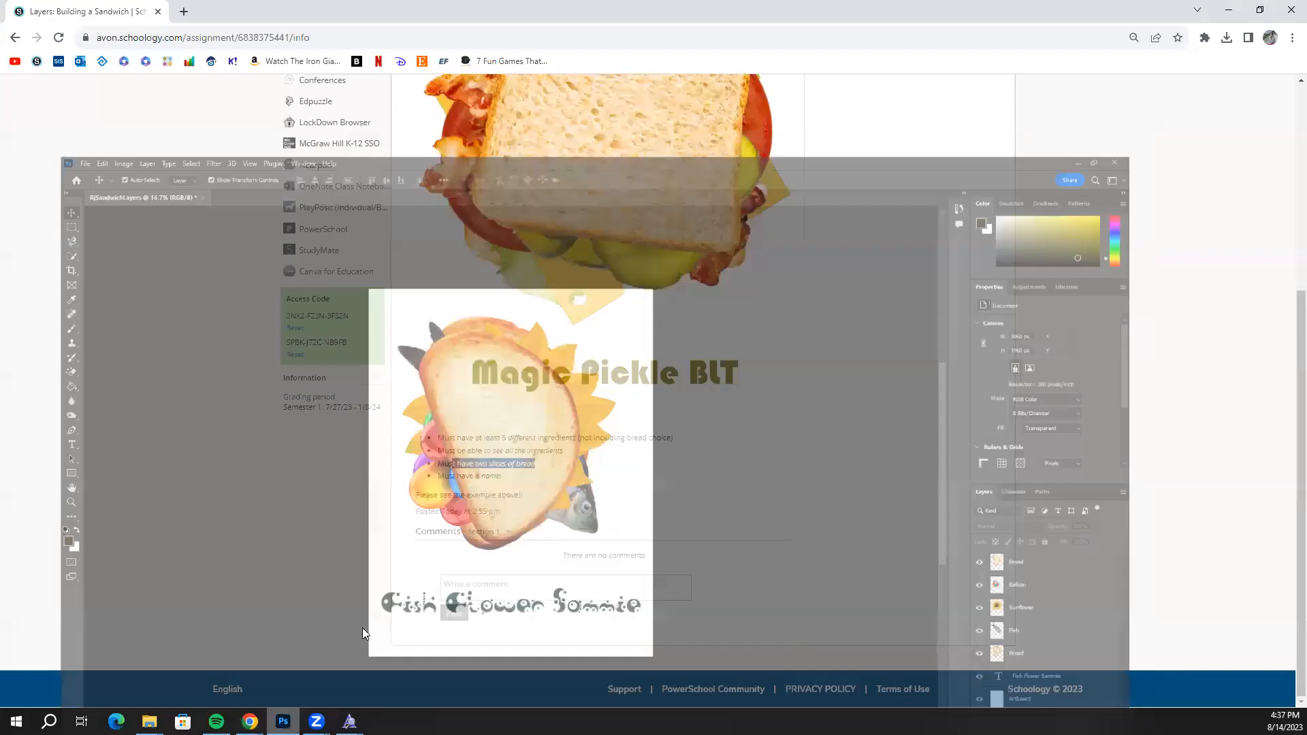
left_click_drag(439, 476, 540, 476)
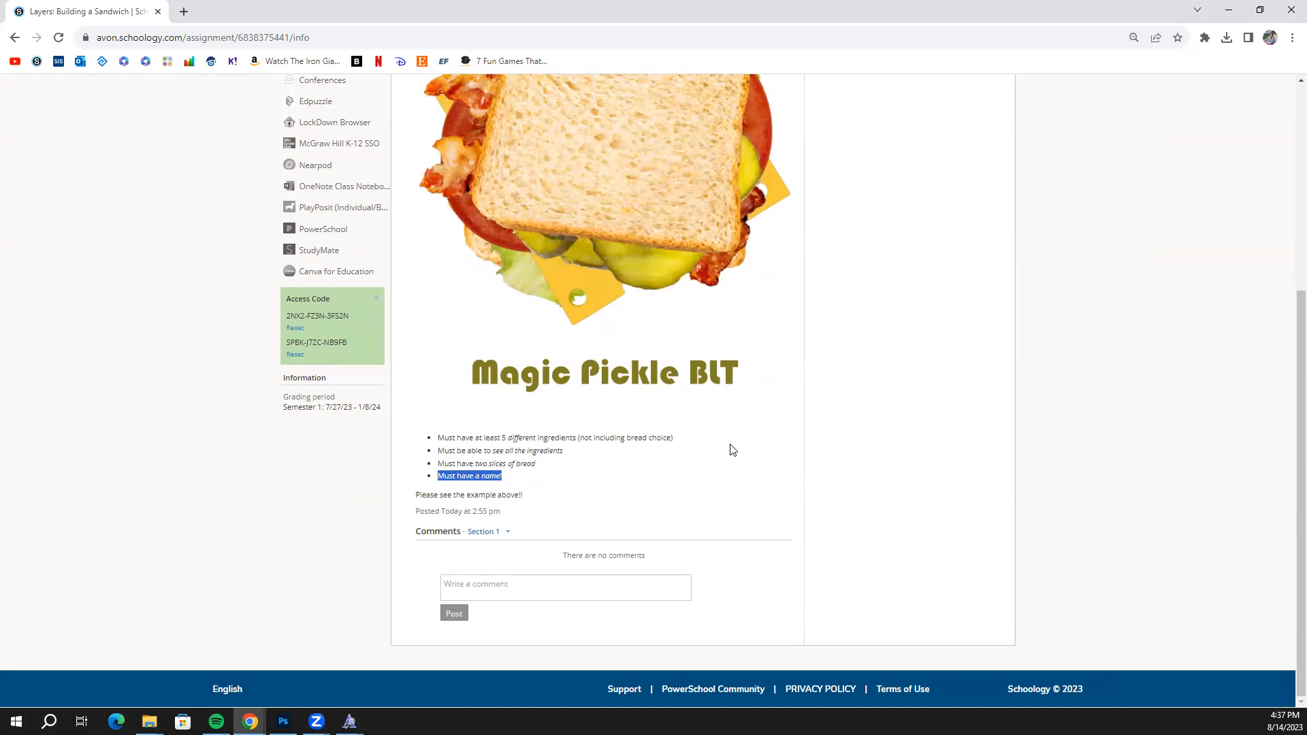
scroll(737, 436, "up", 5)
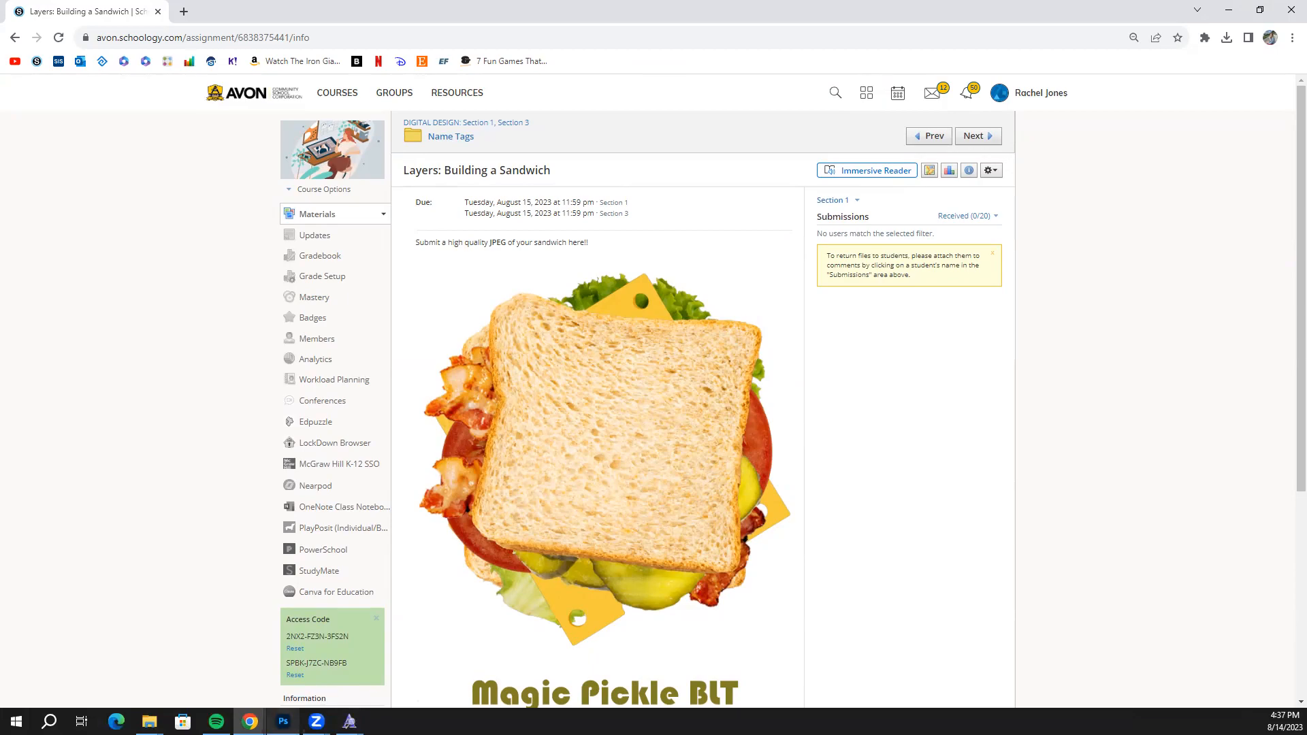
left_click(284, 721)
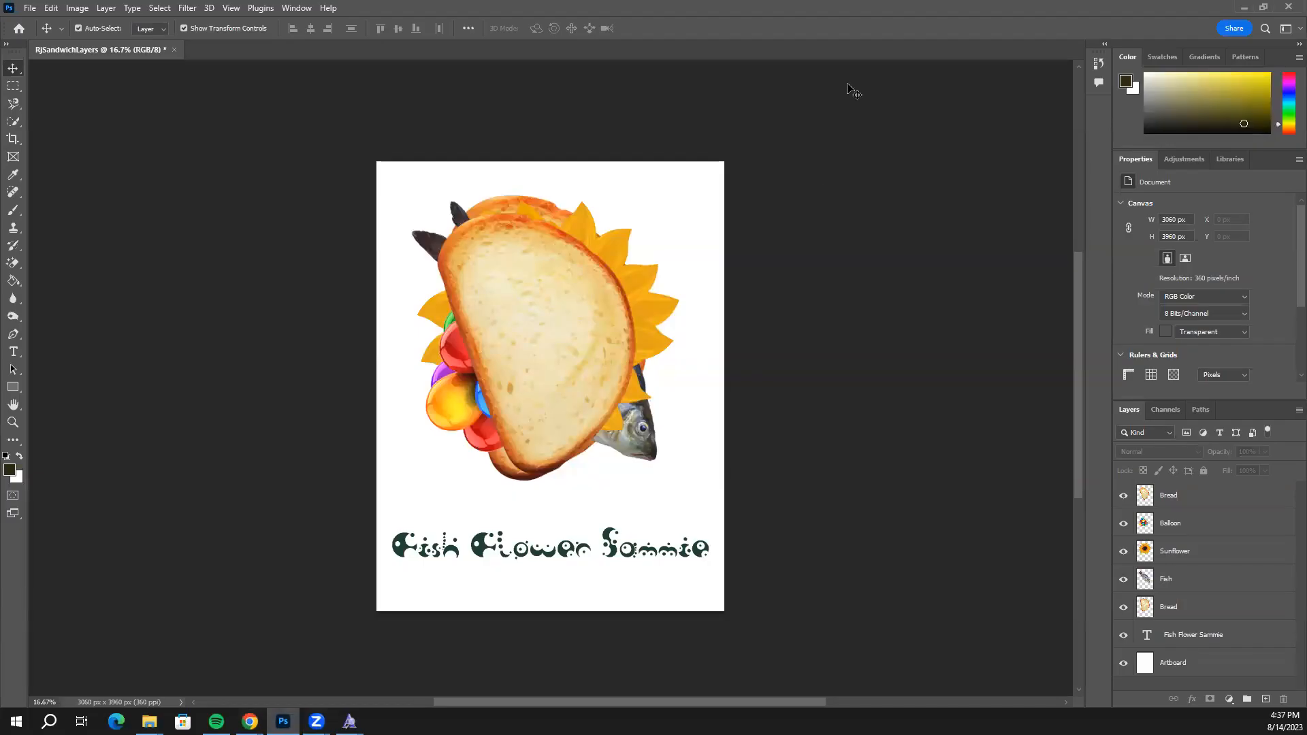